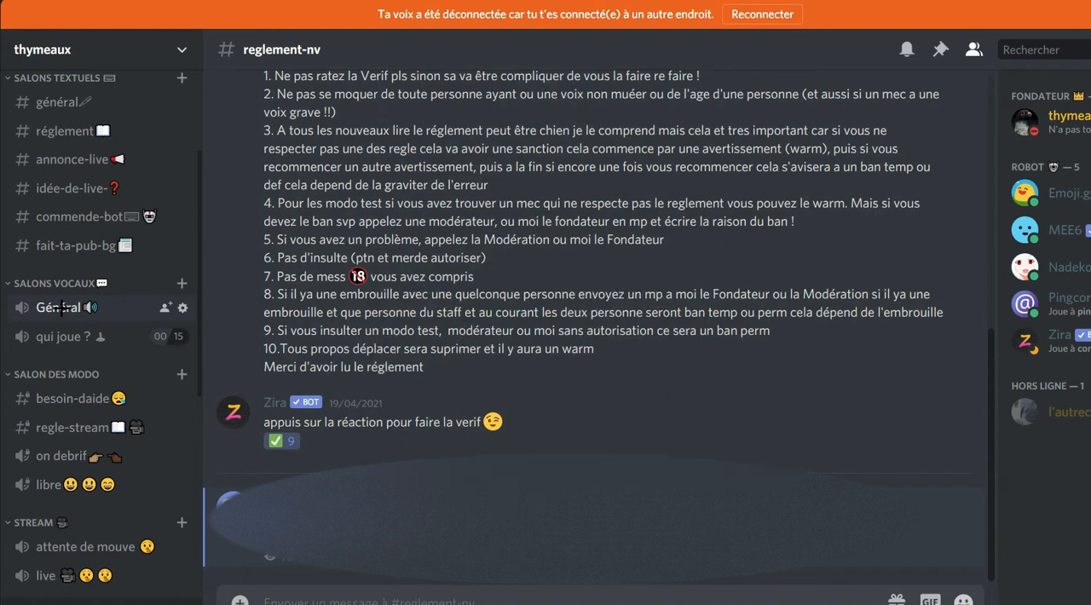
# Look through the existing server's channel categories and view its arriver and réglement channels.
pyautogui.scroll(-3, 91, 305)
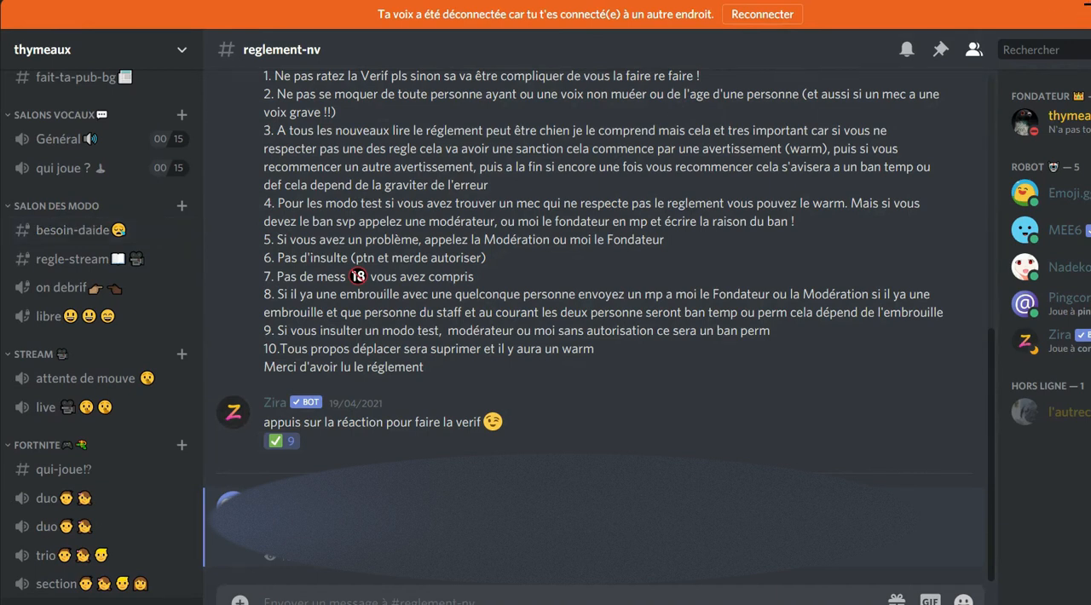
pyautogui.scroll(2, 94, 204)
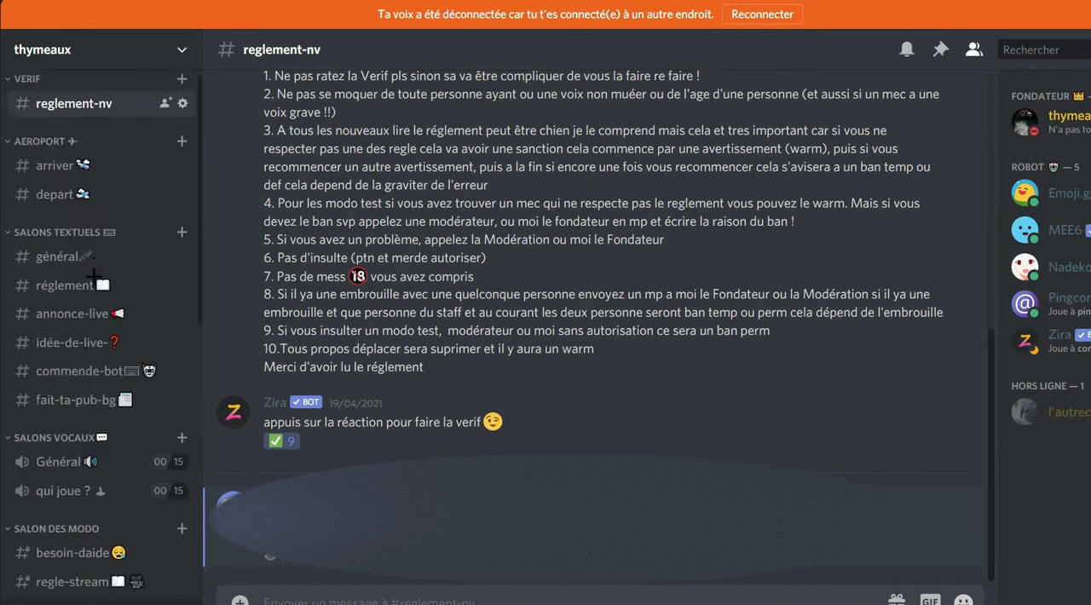
pyautogui.scroll(-3, 94, 204)
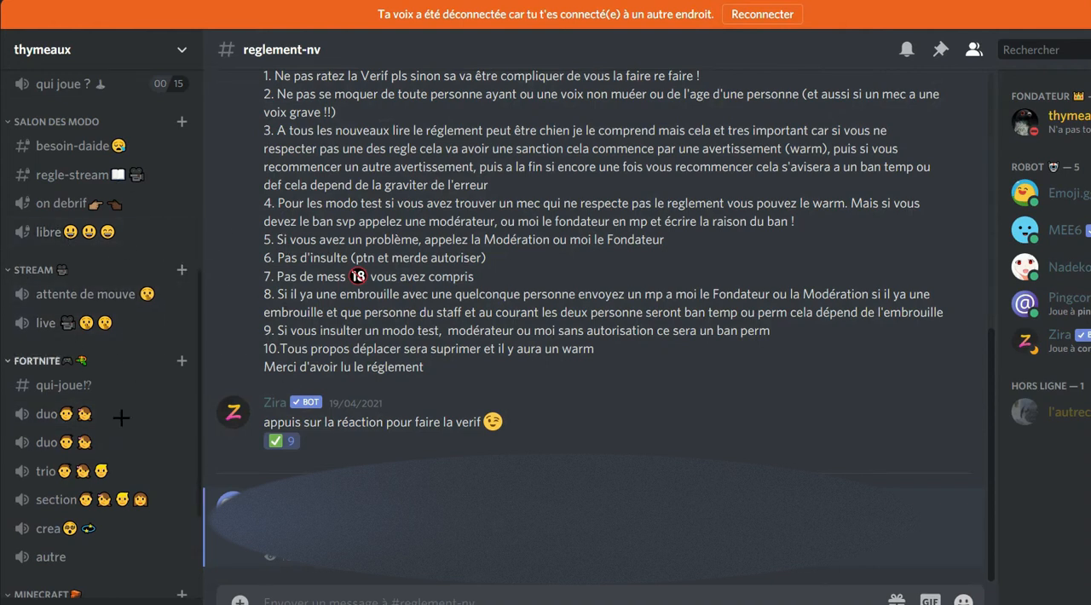
pyautogui.scroll(-1, 53, 337)
pyautogui.scroll(5, 53, 336)
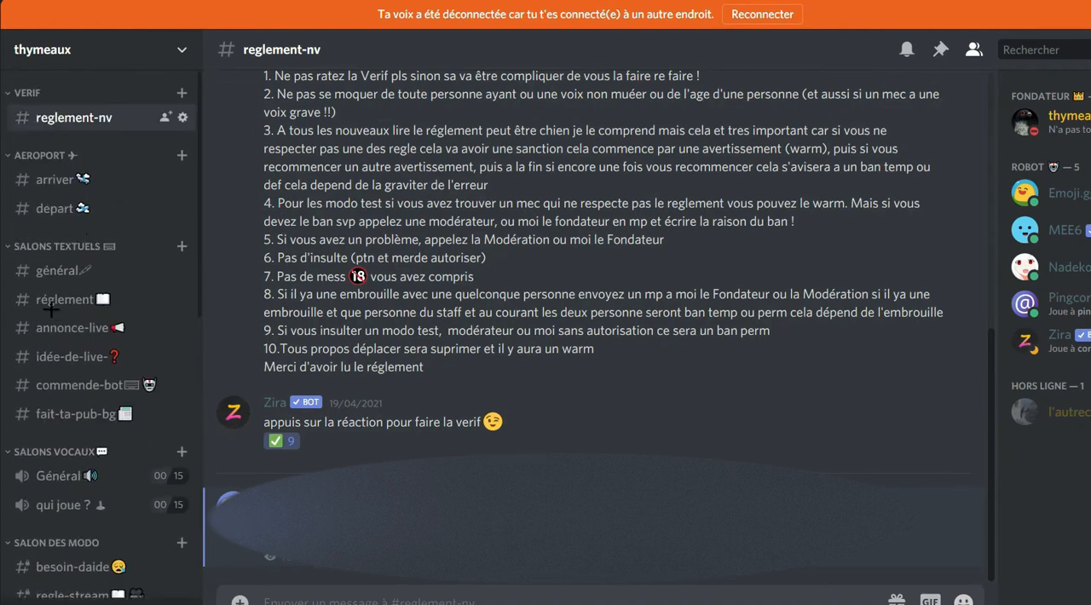
pyautogui.click(30, 49)
pyautogui.click(38, 48)
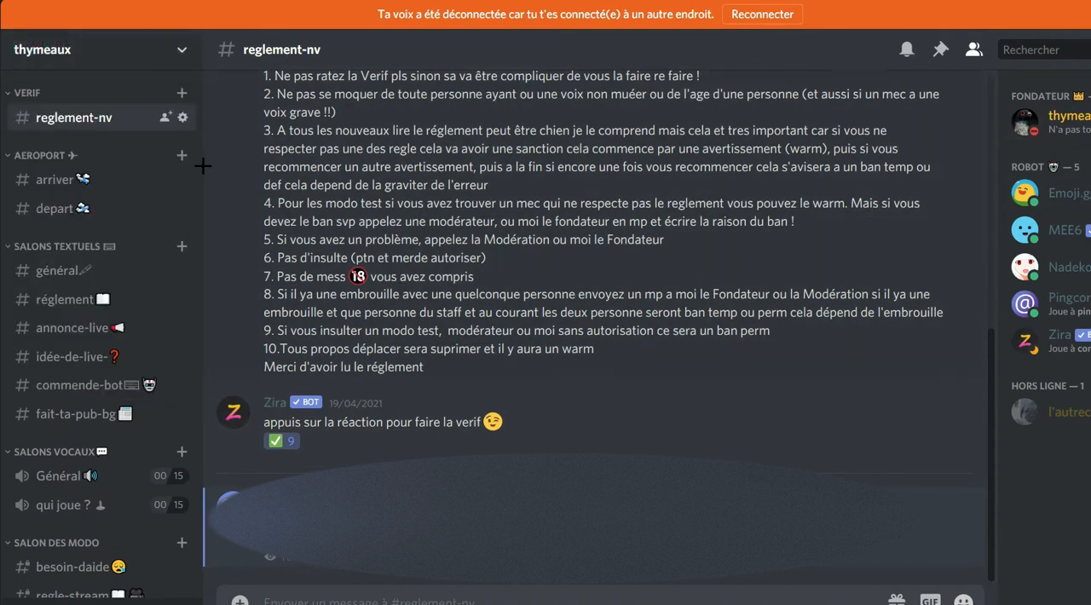
pyautogui.click(85, 180)
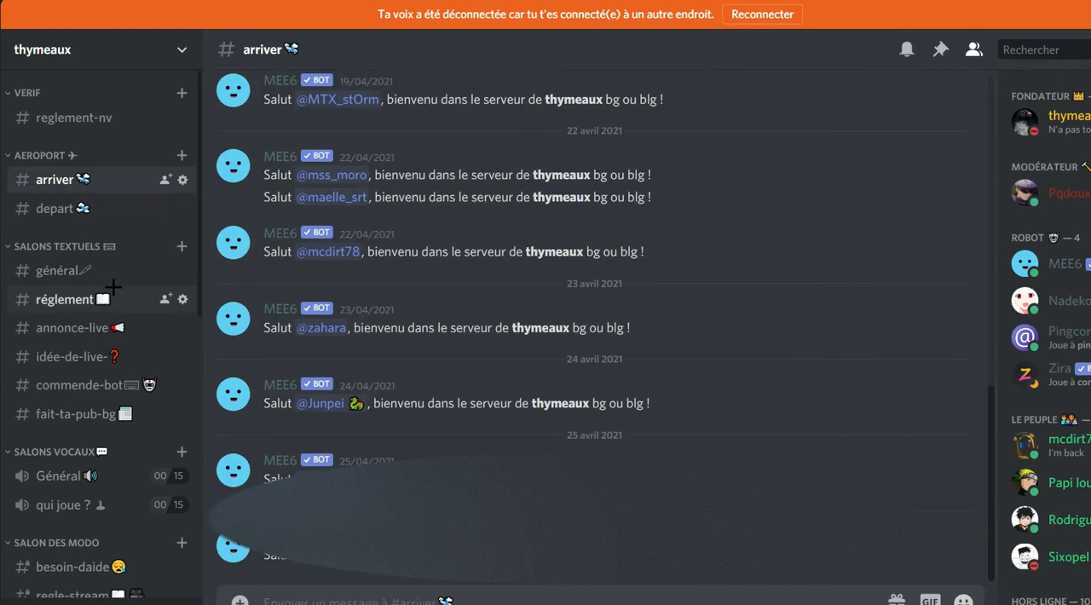
pyautogui.click(111, 298)
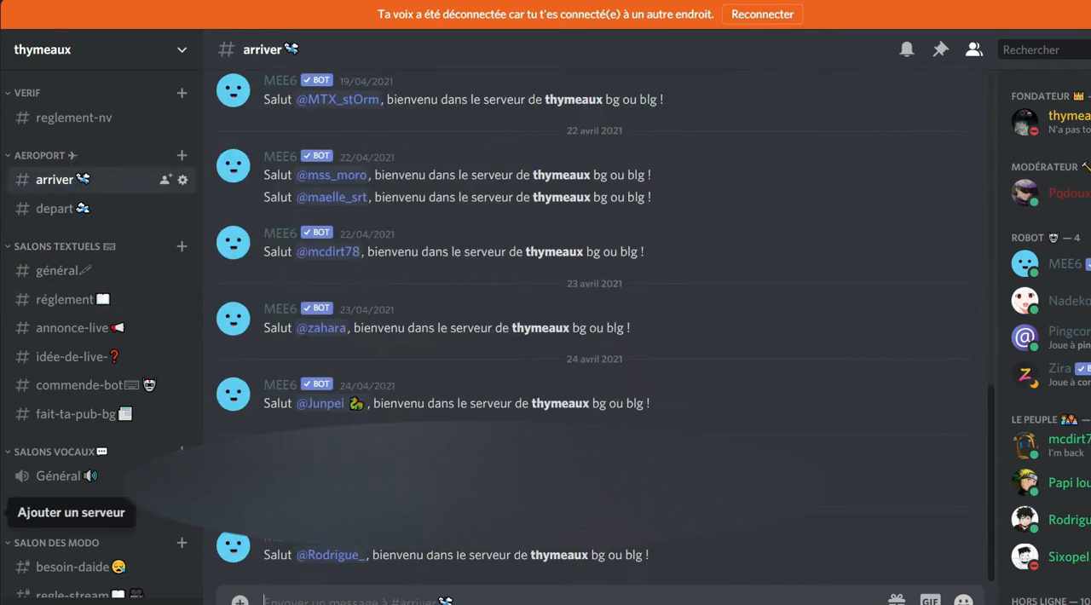
# Create a new server of your own for friends, named "serveur tuto ytb".
pyautogui.click(3, 515)
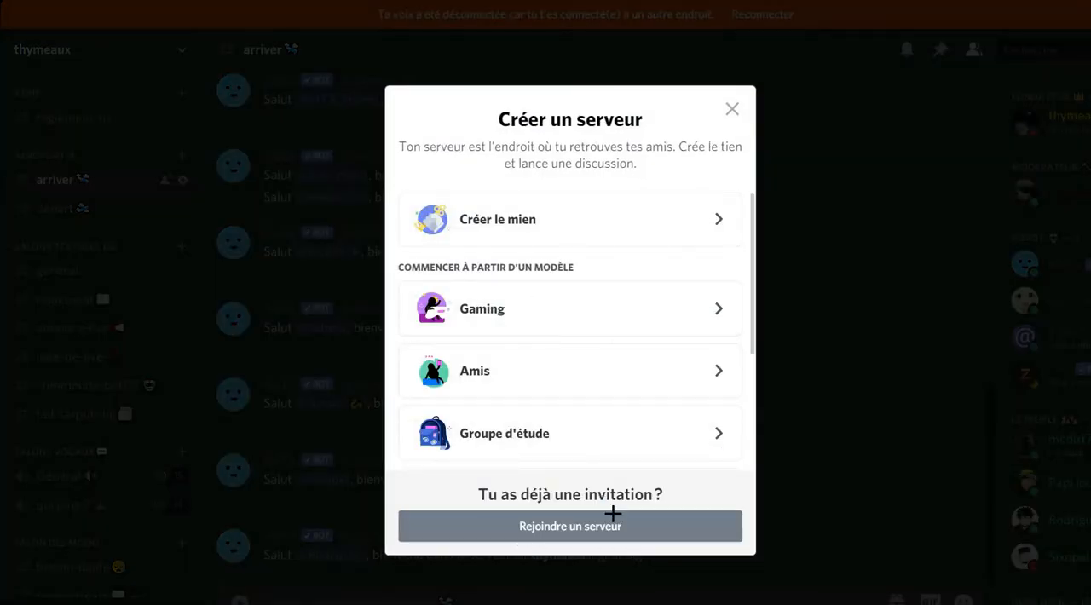
pyautogui.click(501, 223)
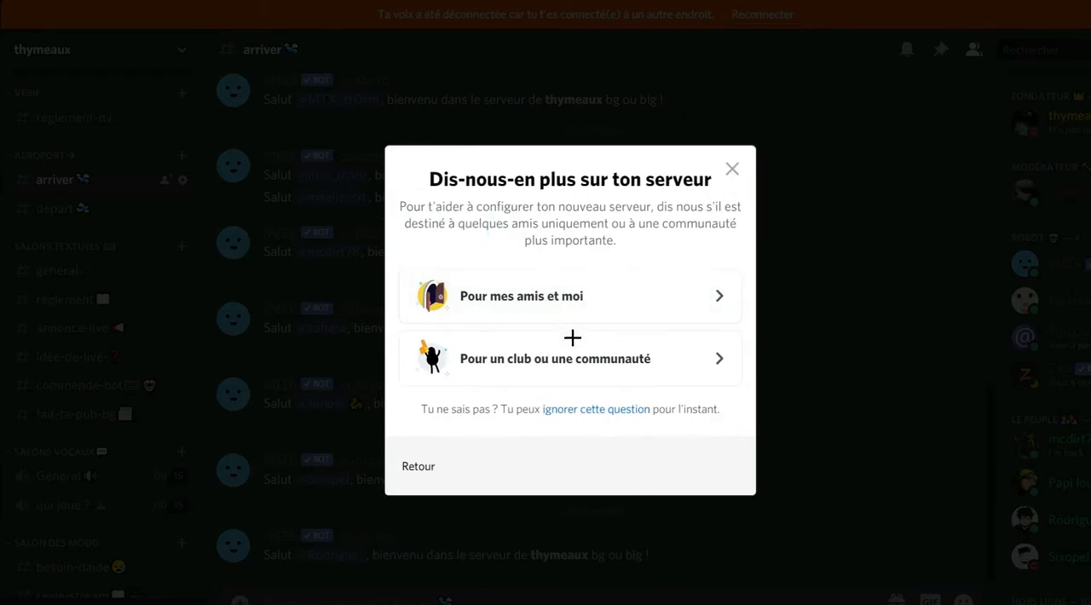
pyautogui.click(538, 296)
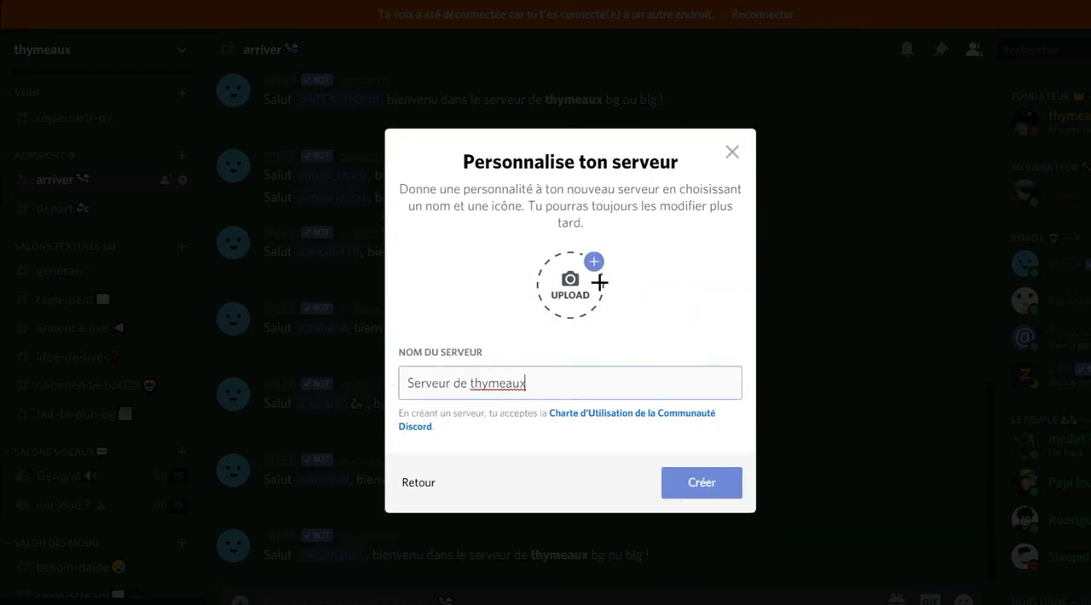
pyautogui.moveTo(538, 391); pyautogui.dragTo(357, 386)
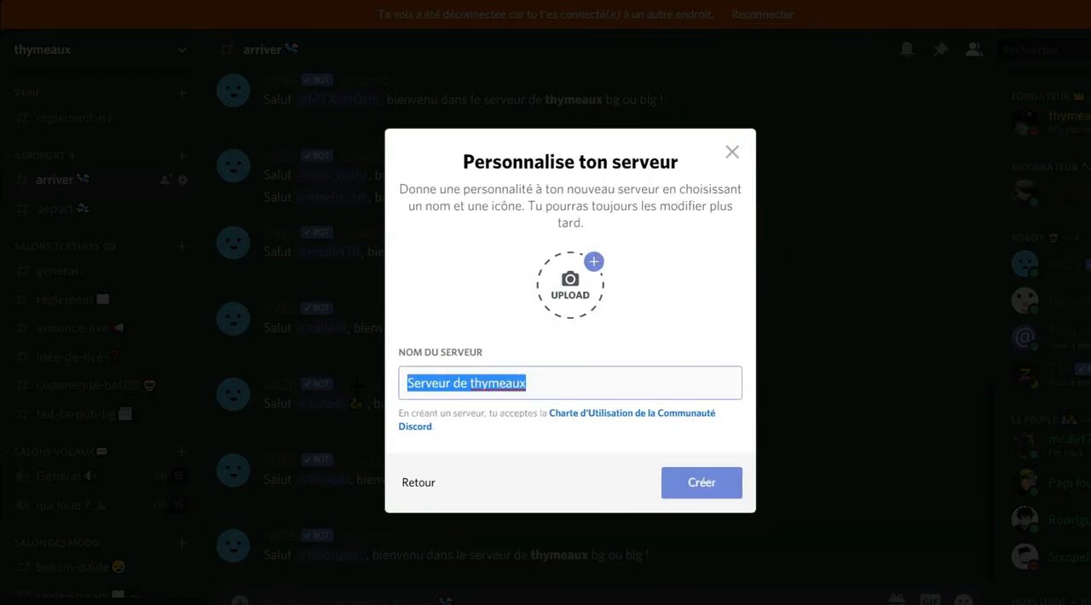
pyautogui.write('servezur tuto ytb')
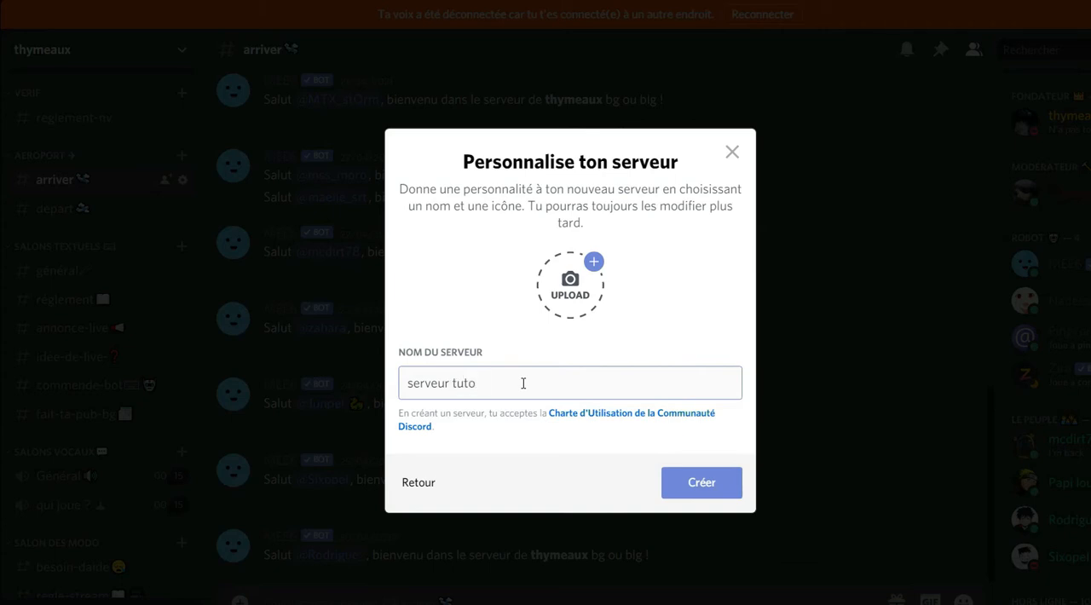
pyautogui.click(705, 493)
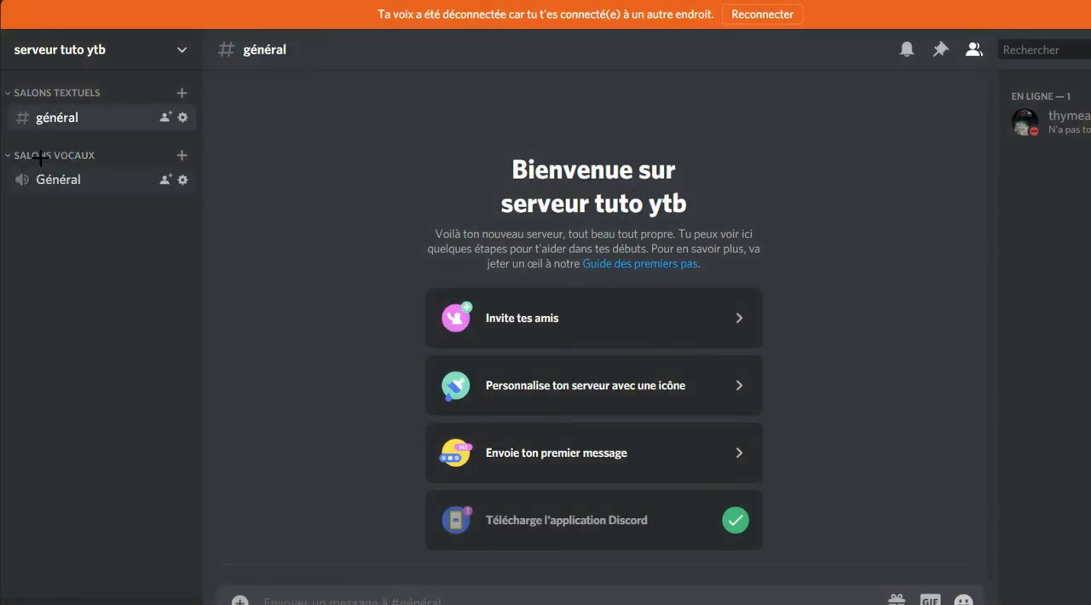
pyautogui.moveTo(61, 93)
pyautogui.mouseDown()
pyautogui.moveTo(69, 252)
pyautogui.moveTo(64, 110)
pyautogui.mouseUp()
pyautogui.moveTo(64, 156); pyautogui.dragTo(112, 261)
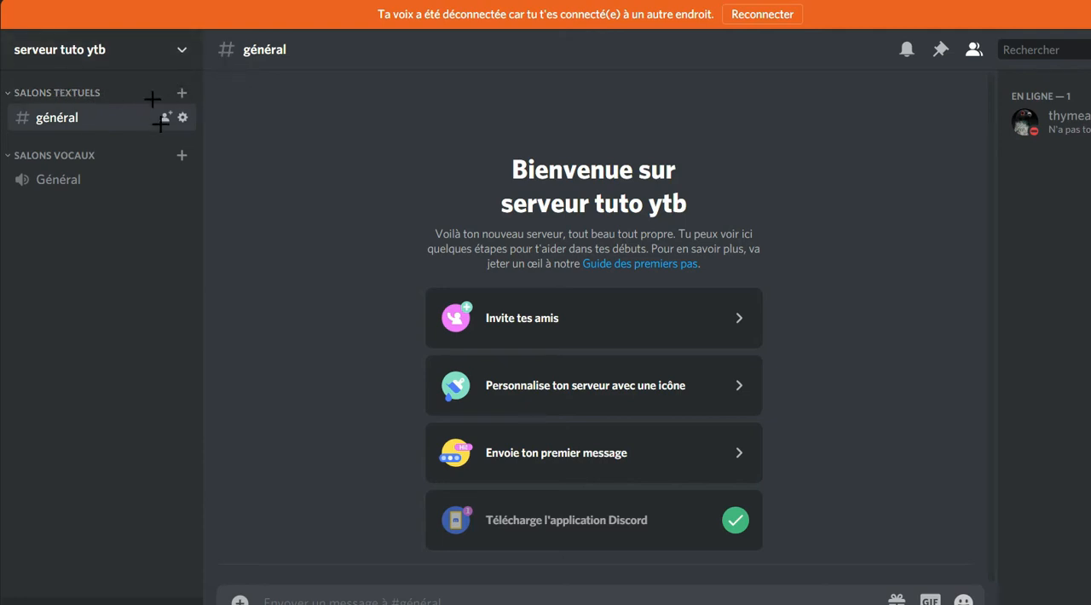
pyautogui.click(180, 92)
pyautogui.click(511, 378)
pyautogui.click(735, 119)
# Rename the text channel category as "Salons papetrie" and save the change.
pyautogui.rightClick(72, 93)
pyautogui.click(128, 240)
pyautogui.tripleClick(497, 126)
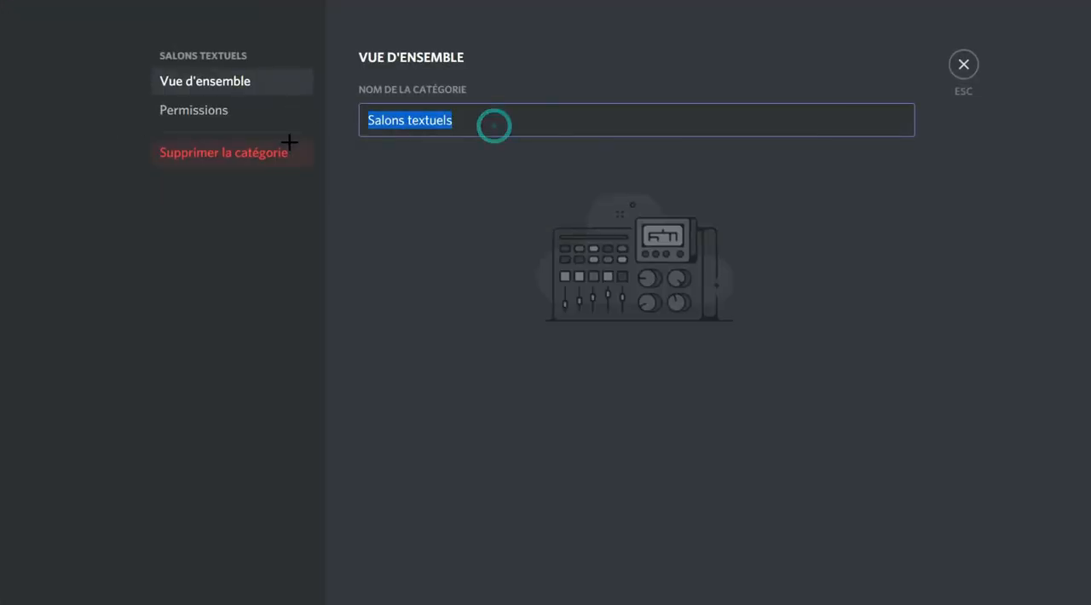
pyautogui.doubleClick(410, 125)
pyautogui.press('BackSpace')
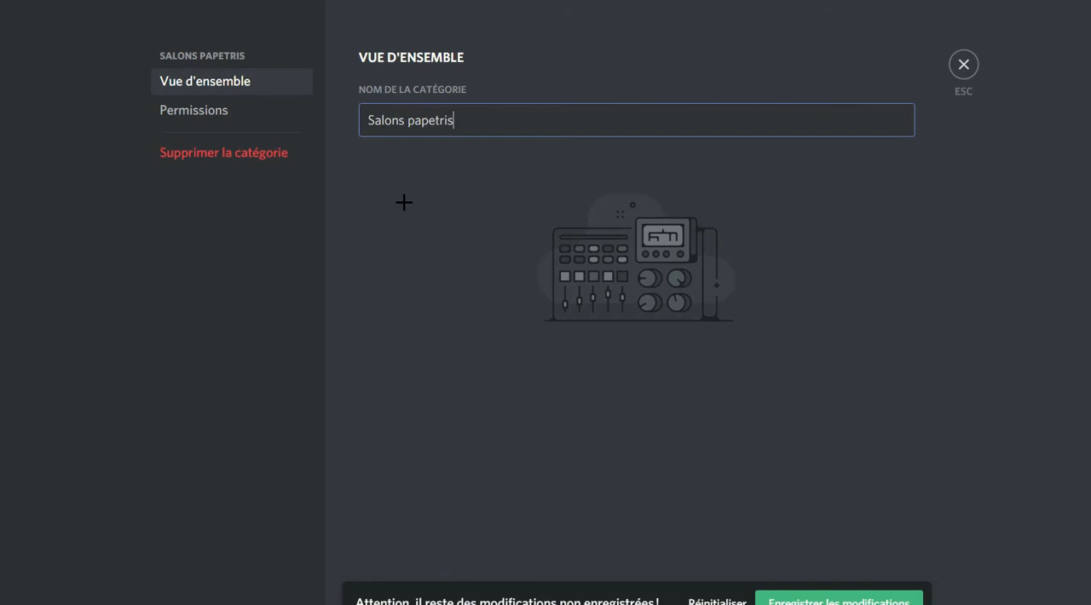
pyautogui.write('e')
pyautogui.click(842, 600)
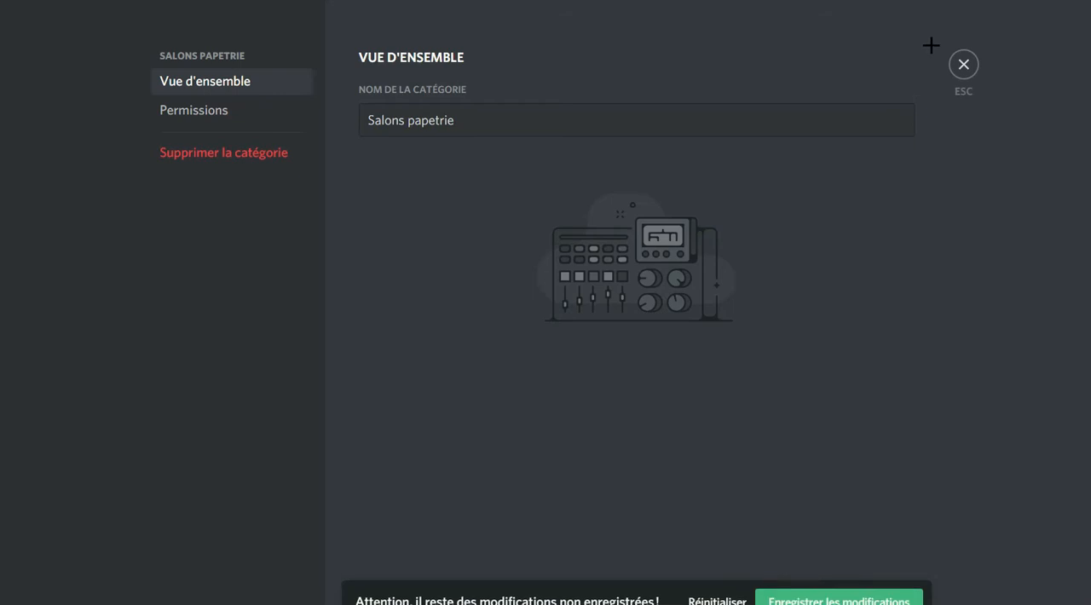
pyautogui.click(963, 65)
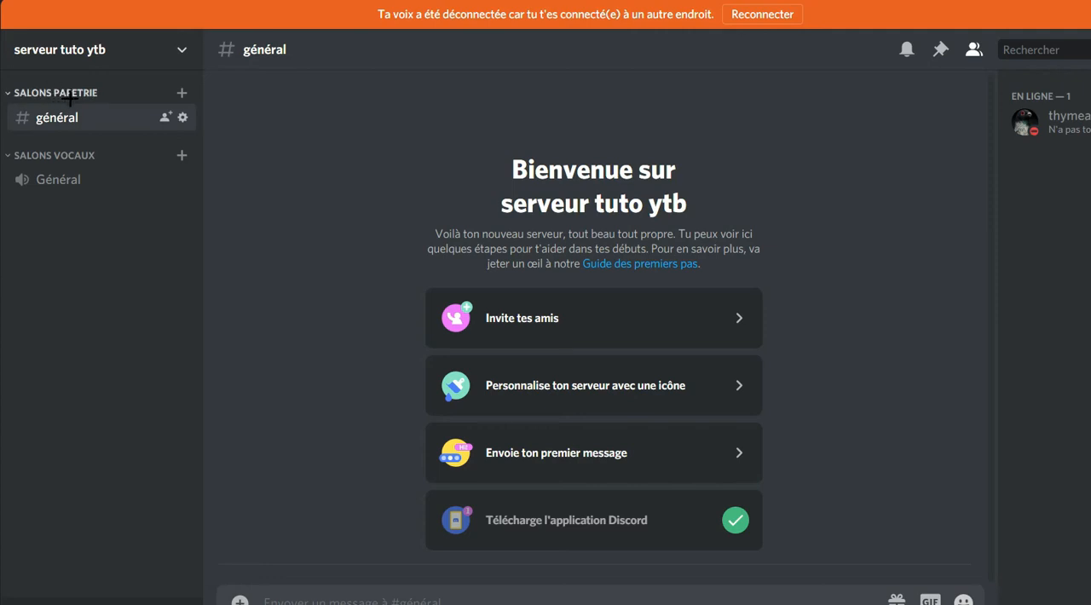
pyautogui.rightClick(70, 95)
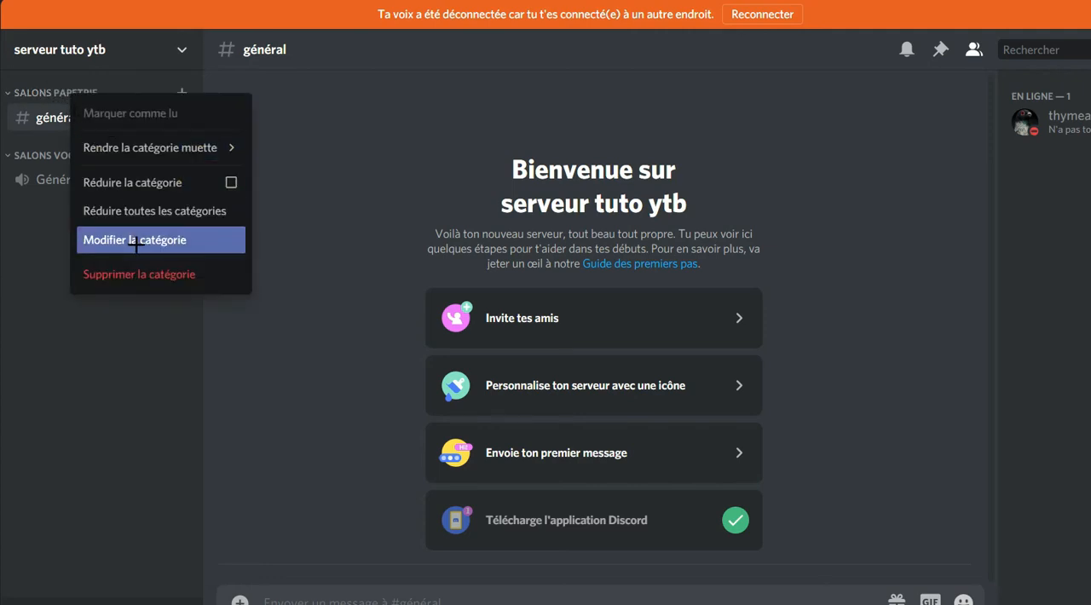
pyautogui.click(137, 242)
pyautogui.moveTo(470, 121); pyautogui.dragTo(339, 132)
pyautogui.moveTo(458, 132); pyautogui.dragTo(335, 138)
pyautogui.moveTo(485, 122); pyautogui.dragTo(293, 121)
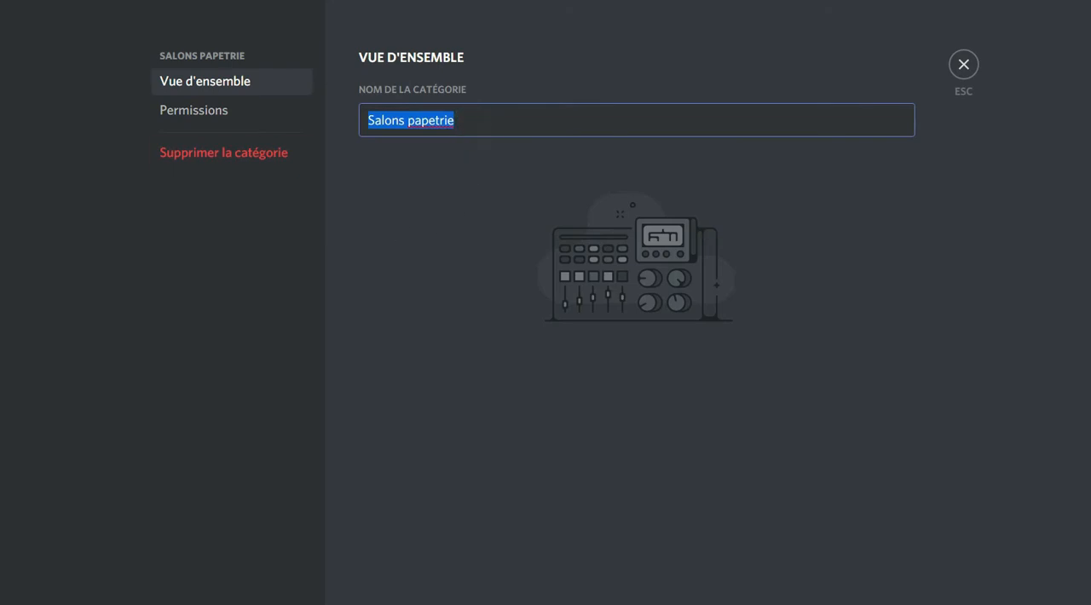
pyautogui.click(963, 65)
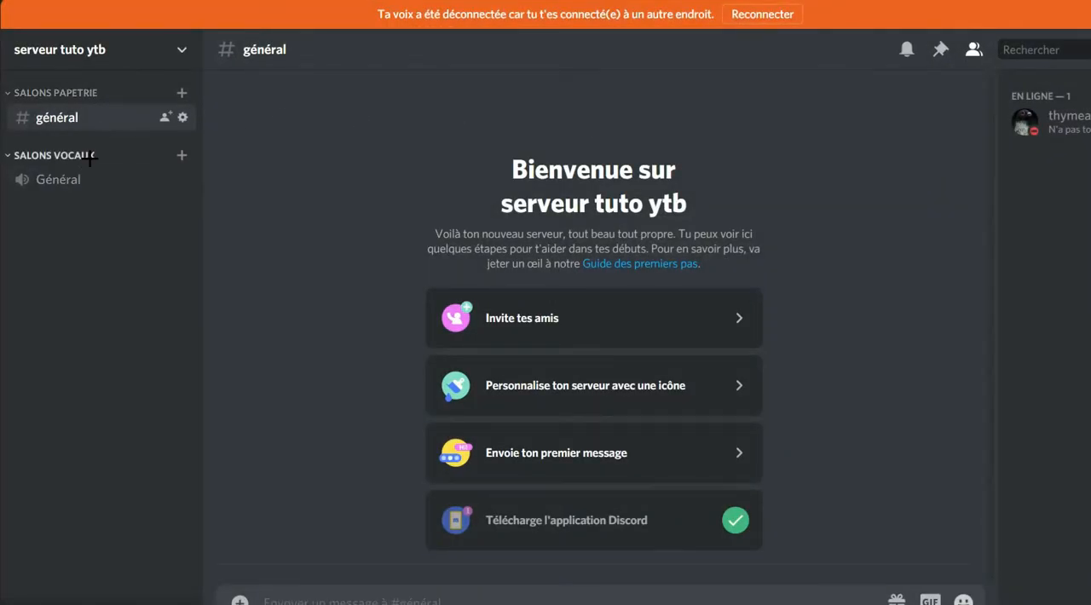
pyautogui.rightClick(92, 155)
pyautogui.click(49, 225)
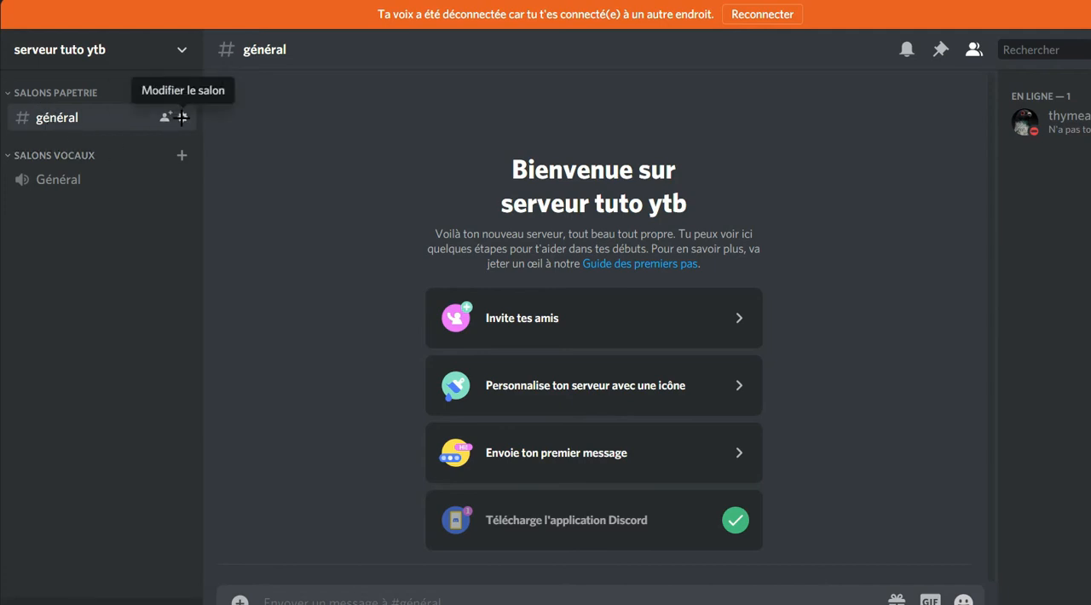
pyautogui.click(181, 117)
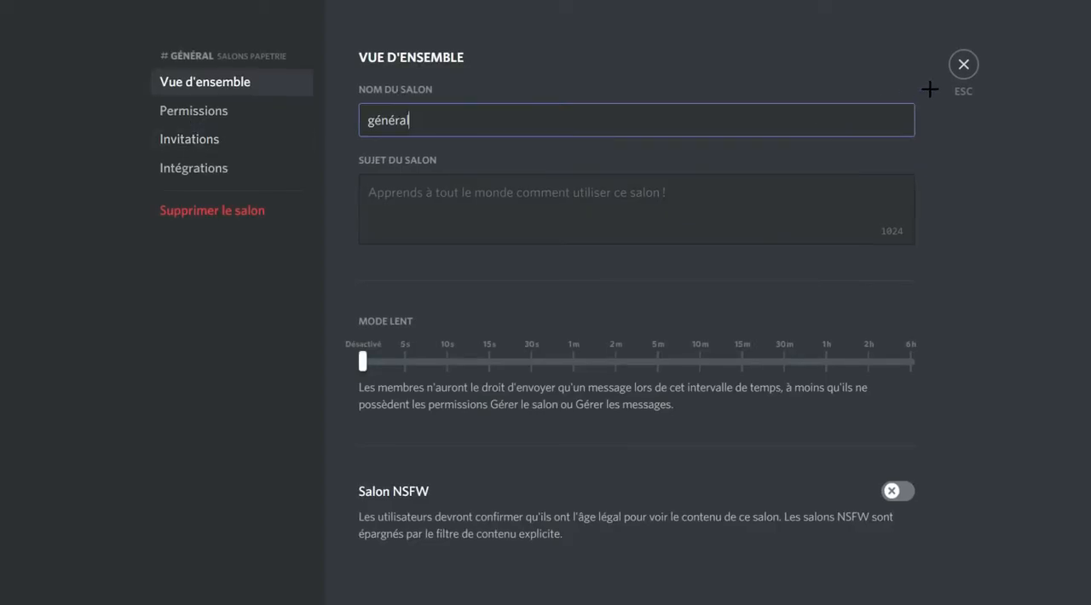
pyautogui.click(963, 65)
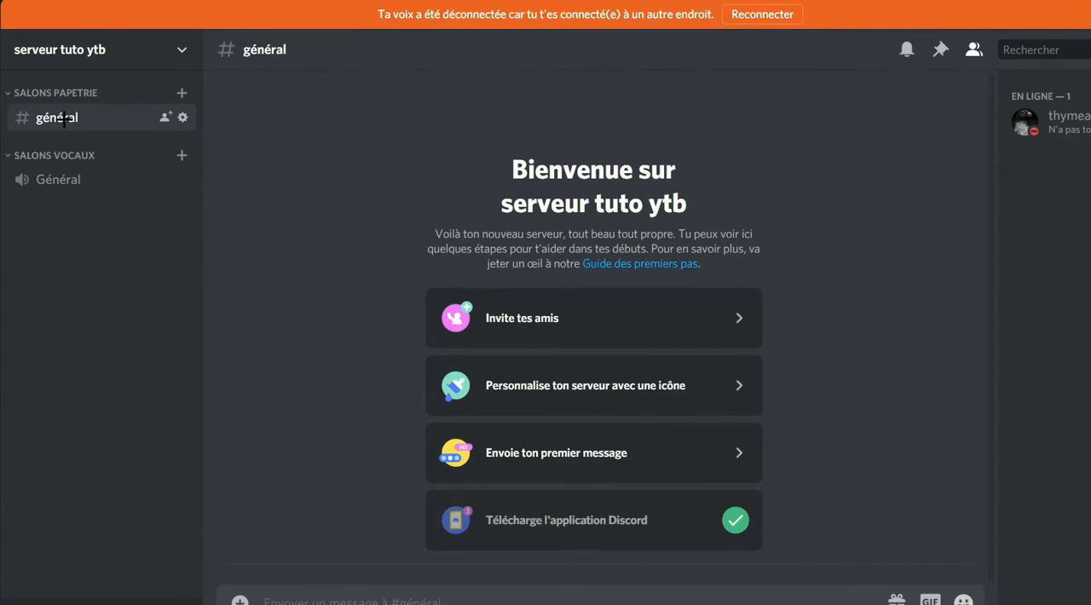
pyautogui.rightClick(64, 119)
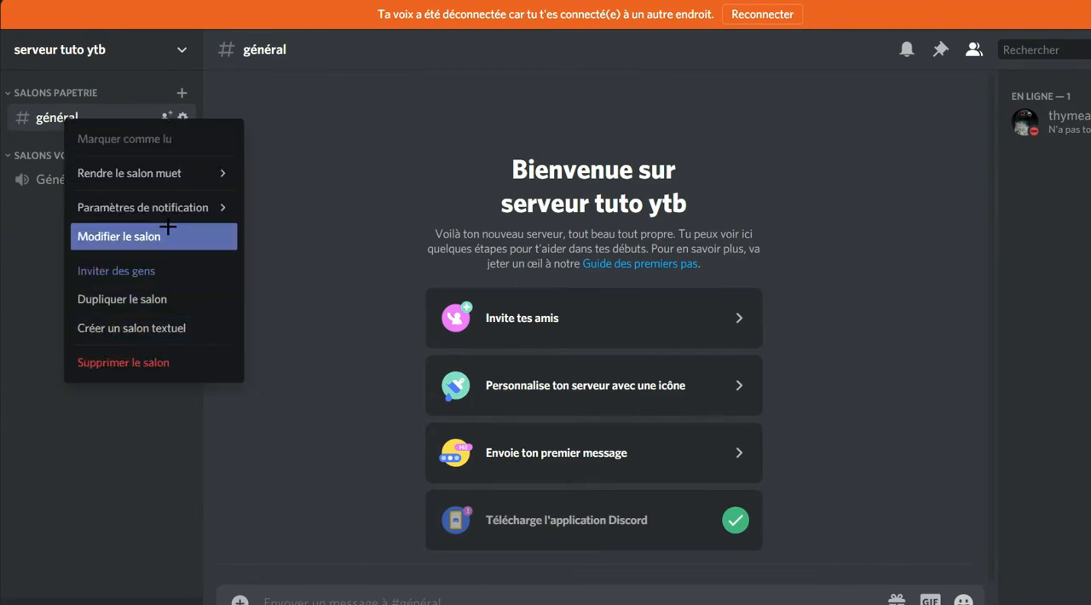
pyautogui.click(18, 219)
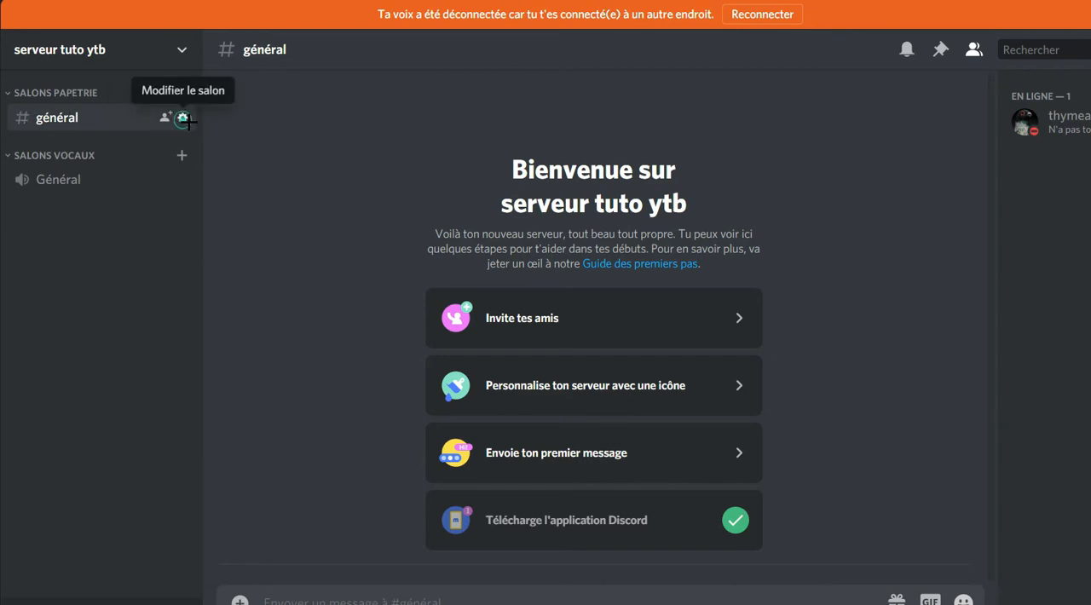
# Change the name of the général text channel to "bla-bla-general" in its channel settings.
pyautogui.click(182, 120)
pyautogui.moveTo(418, 113); pyautogui.dragTo(349, 115)
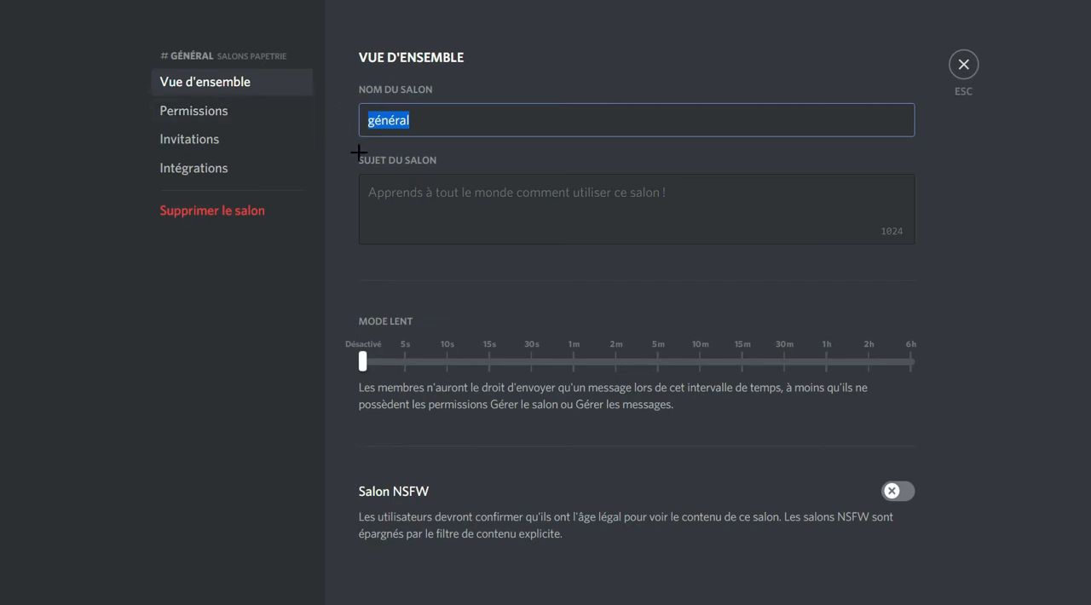
pyautogui.write('blah-b')
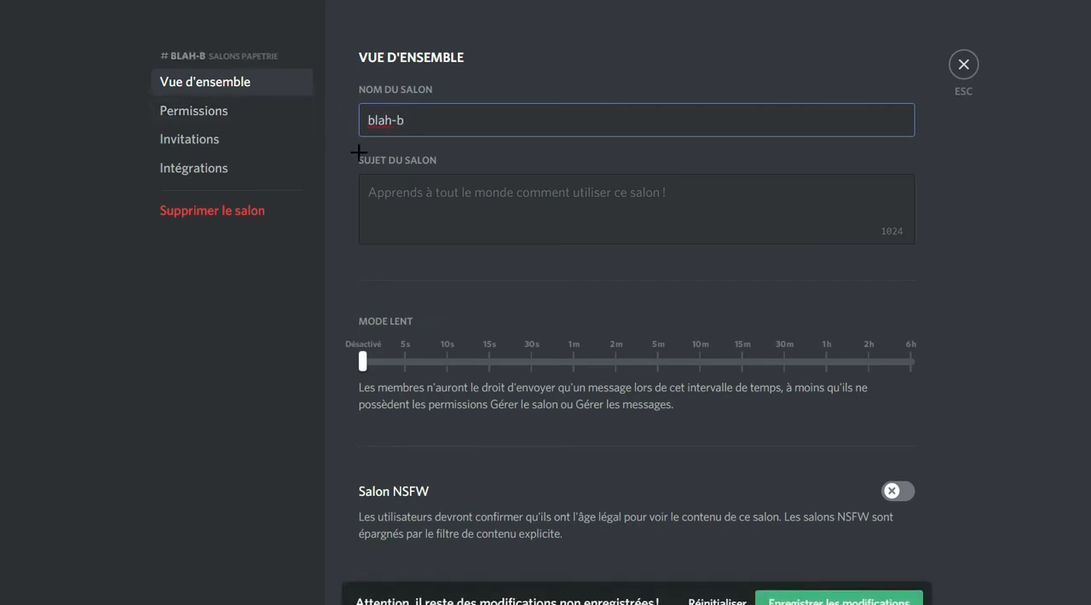
pyautogui.write('lah-')
pyautogui.press('BackSpace')
pyautogui.press('BackSpace')
pyautogui.press('BackSpace')
pyautogui.write('a')
pyautogui.press('BackSpace')
pyautogui.write('ha')
pyautogui.press('BackSpace')
pyautogui.press('BackSpace')
pyautogui.write('a-')
pyautogui.press('BackSpace')
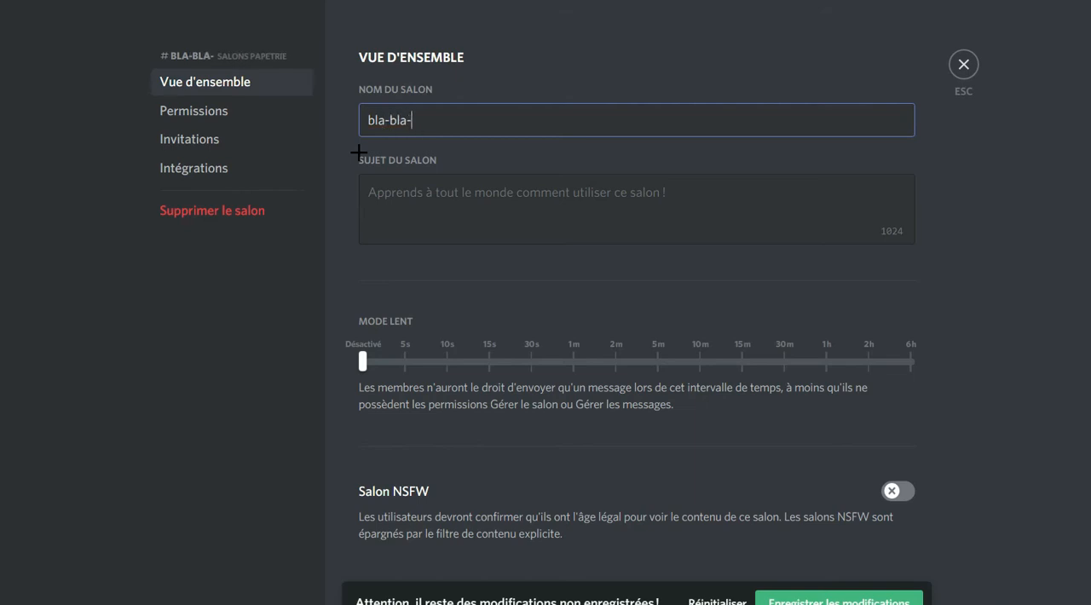
pyautogui.write('general-')
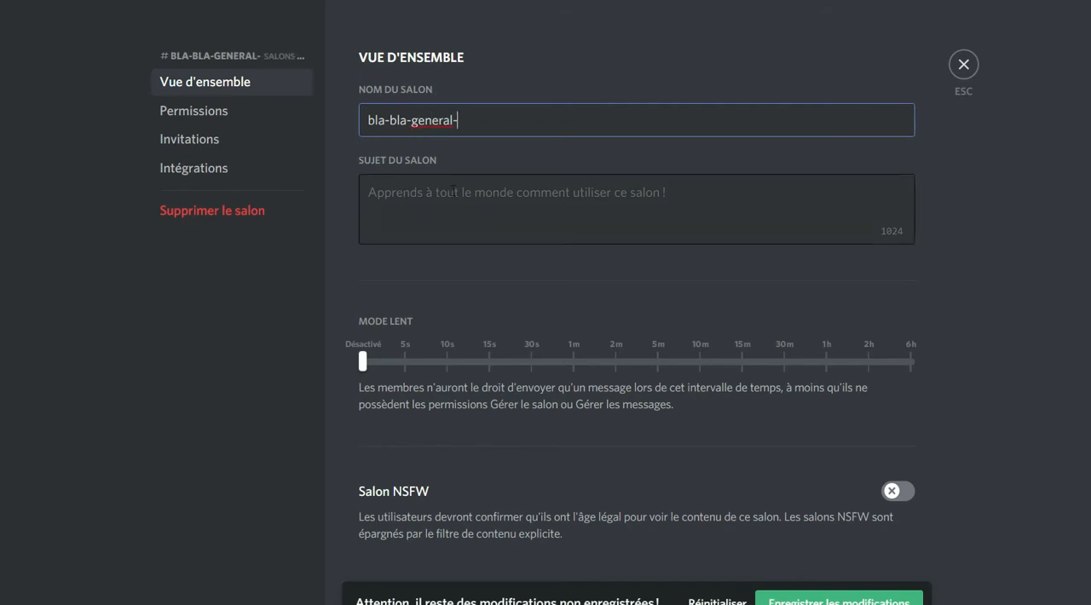
pyautogui.press('BackSpace')
pyautogui.press('BackSpace')
pyautogui.write('-')
# Set the channel topic to "vien parlez de tout est n'importe quoi", correcting the spelling of "n'importe quoi".
pyautogui.click(507, 205)
pyautogui.click(413, 211)
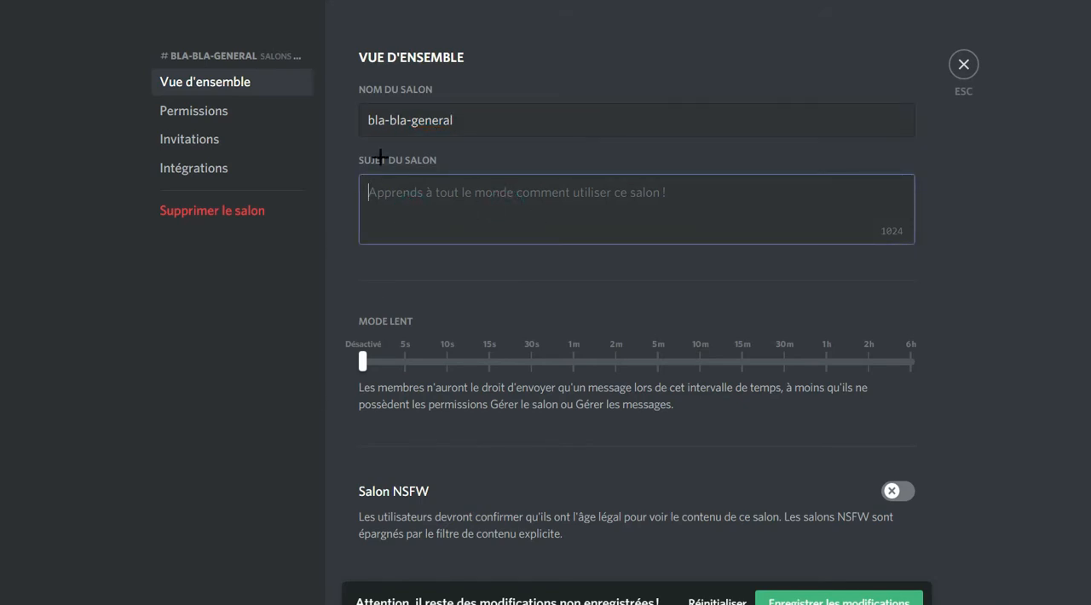
pyautogui.click(417, 213)
pyautogui.write('v')
pyautogui.press('BackSpace')
pyautogui.write('v')
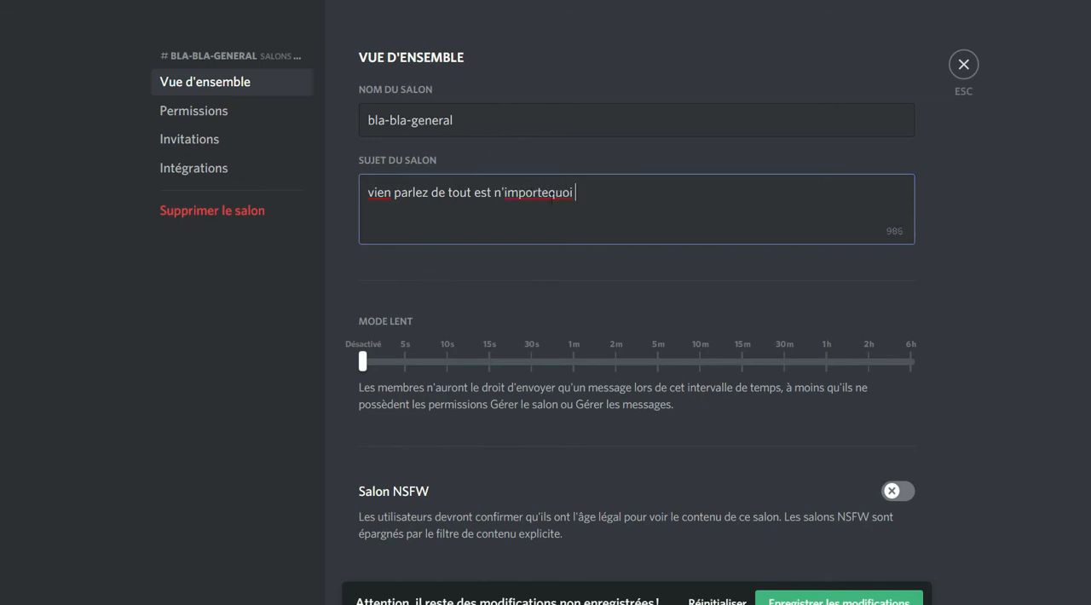
pyautogui.rightClick(552, 193)
pyautogui.click(597, 215)
# Examine the channel's slow mode and NSFW settings.
pyautogui.moveTo(363, 360)
pyautogui.mouseDown()
pyautogui.moveTo(965, 354)
pyautogui.moveTo(205, 378)
pyautogui.moveTo(416, 374)
pyautogui.moveTo(331, 373)
pyautogui.moveTo(392, 372)
pyautogui.moveTo(375, 372)
pyautogui.mouseUp()
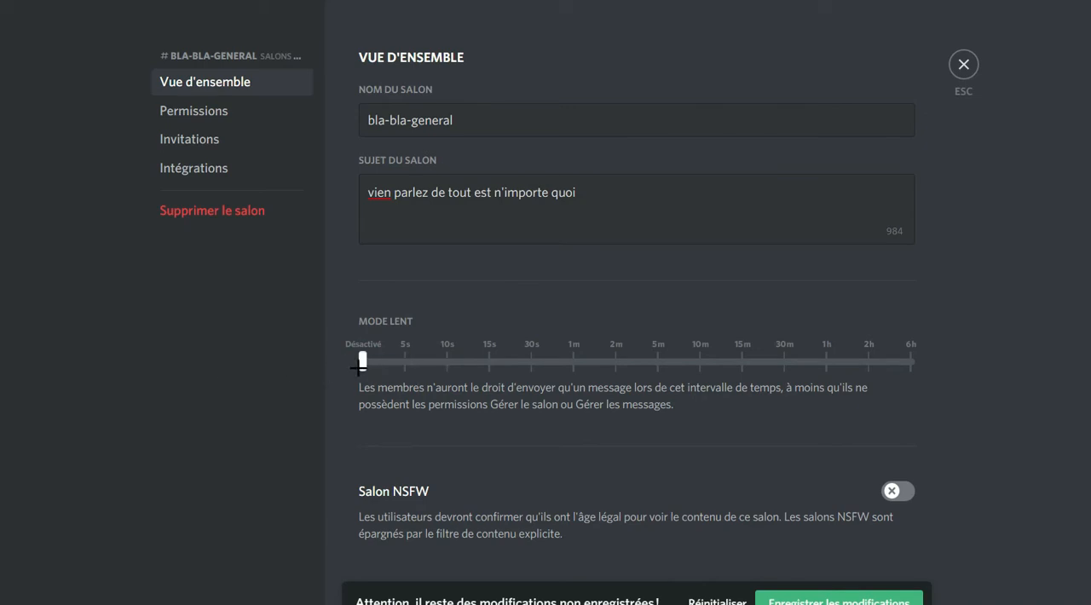
pyautogui.scroll(-3, 717, 468)
pyautogui.scroll(-1, 716, 468)
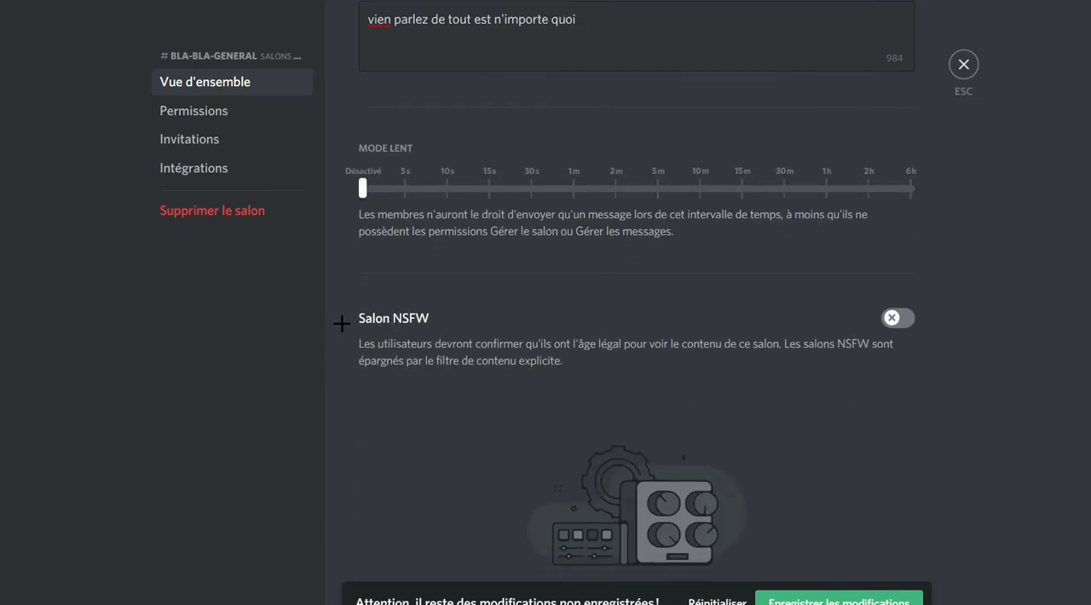
# Save the changes to the bla-bla-general channel and look through its permissions, invitations and integrations settings.
pyautogui.click(407, 339)
pyautogui.scroll(2, 635, 491)
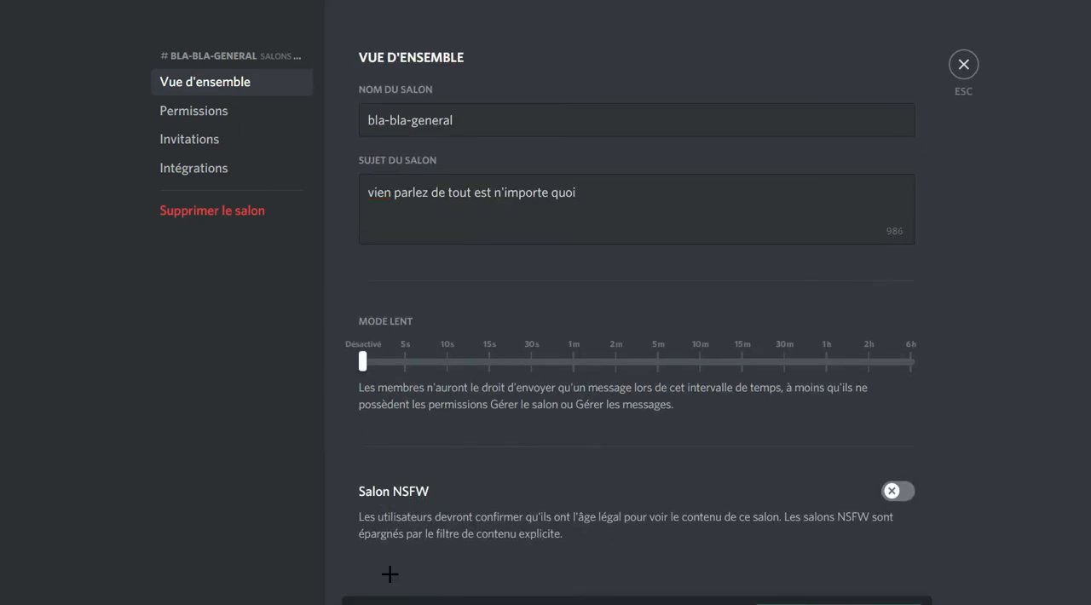
pyautogui.click(184, 117)
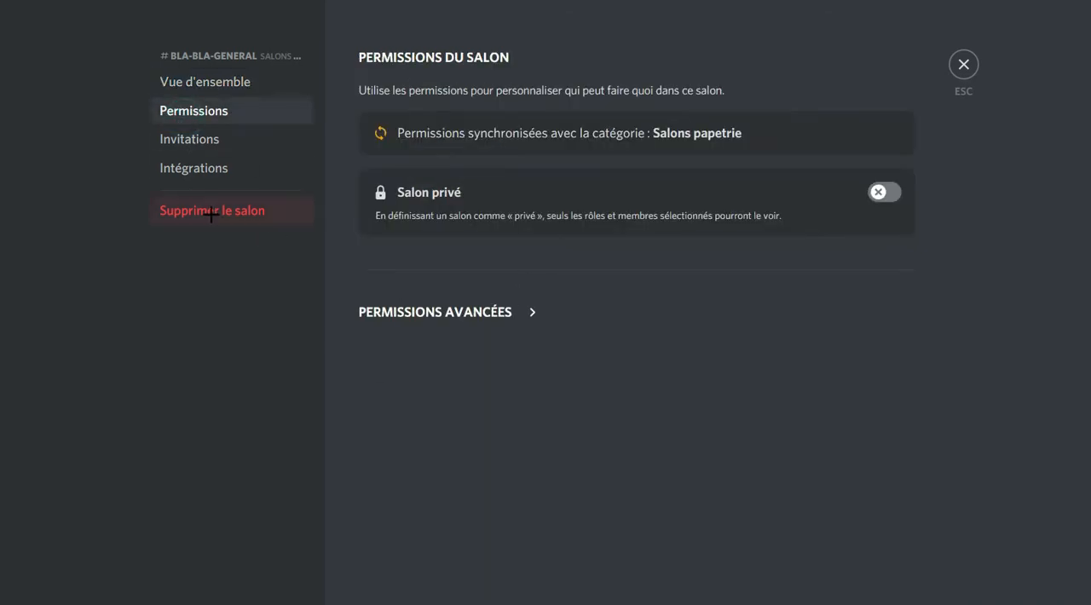
pyautogui.click(213, 143)
pyautogui.click(236, 170)
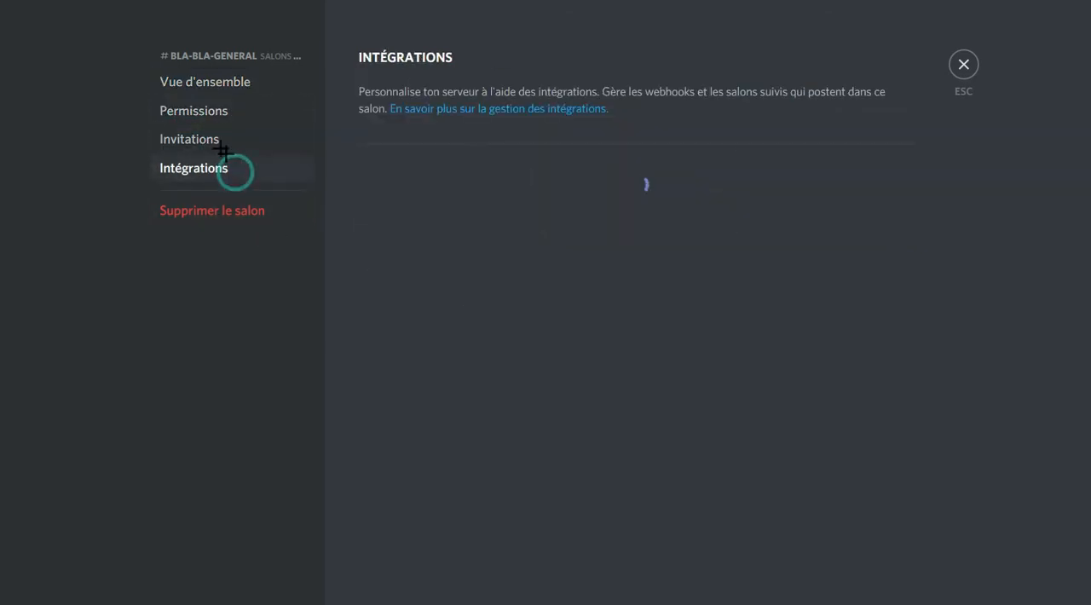
pyautogui.click(214, 142)
pyautogui.click(214, 84)
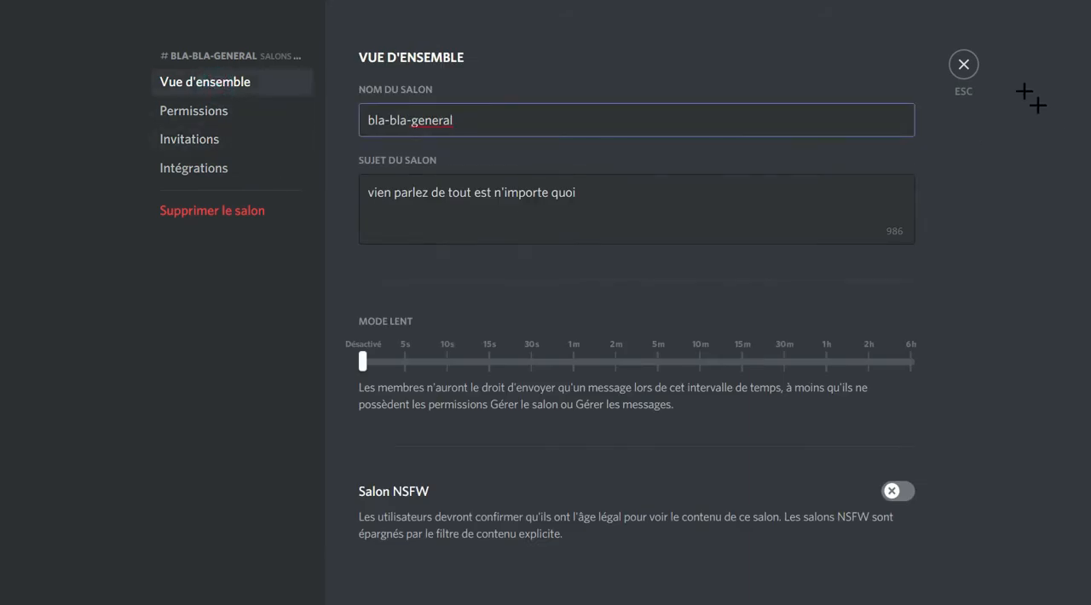
pyautogui.click(963, 68)
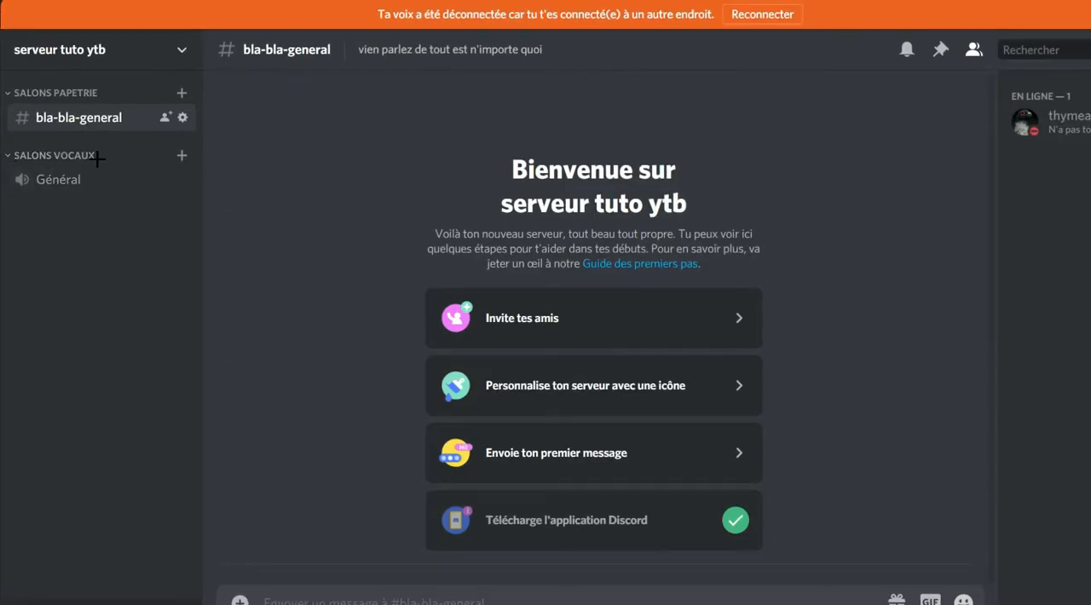
# Create a private text channel named "annonce-ds" in the Salons papetrie category, without adding members or roles.
pyautogui.click(181, 93)
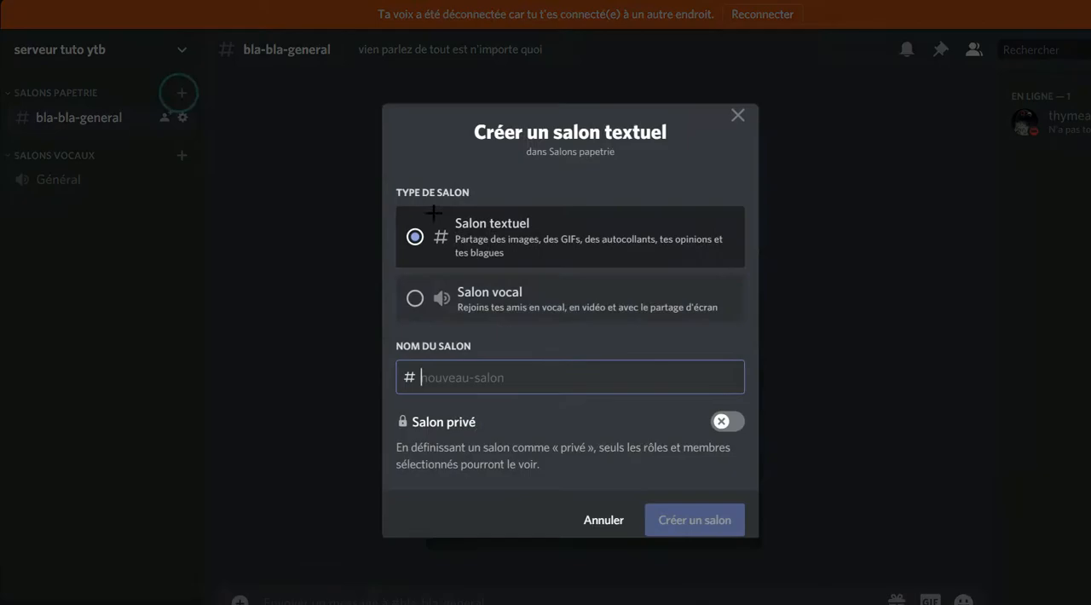
pyautogui.write('annonce-ds')
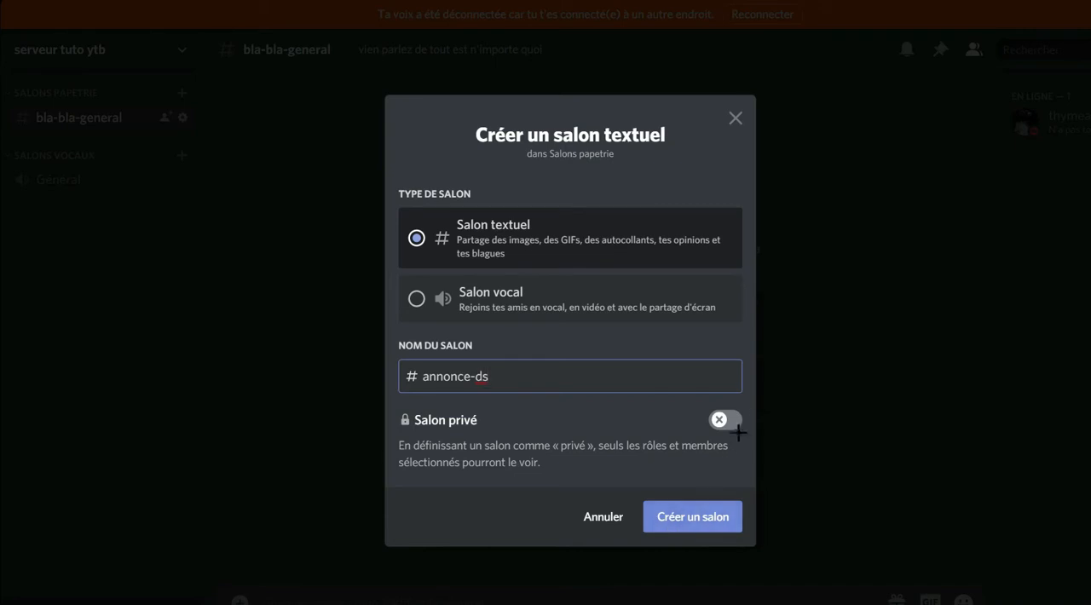
pyautogui.click(724, 421)
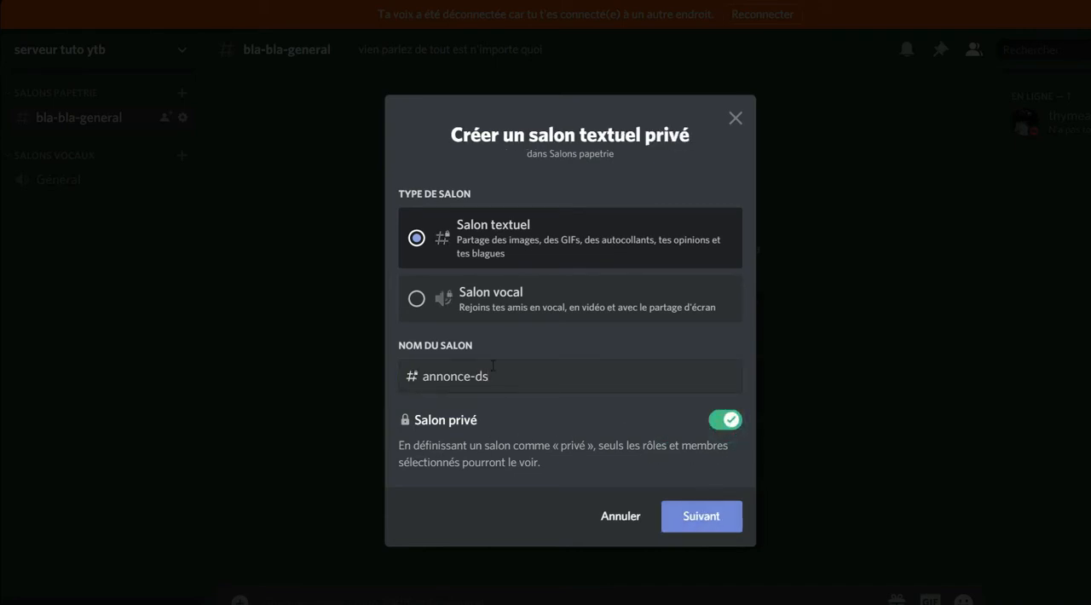
pyautogui.click(675, 529)
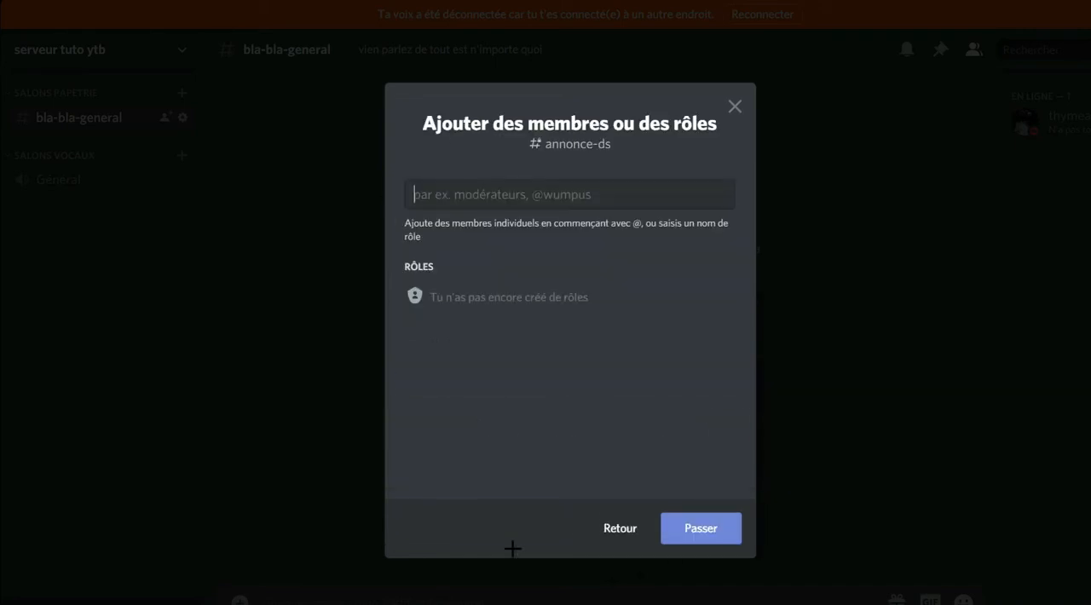
pyautogui.click(528, 202)
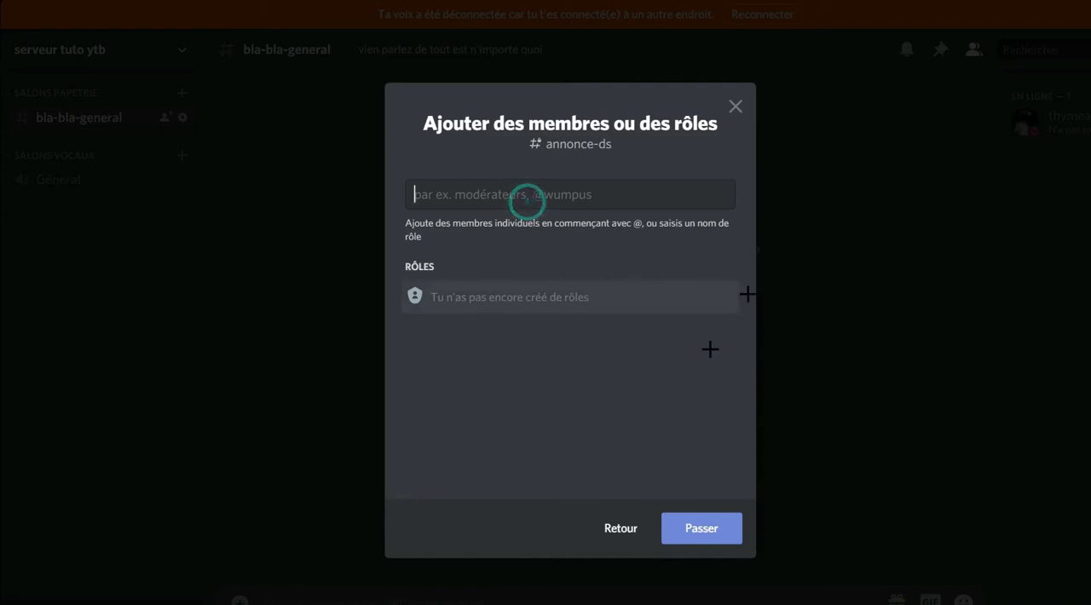
pyautogui.click(514, 300)
pyautogui.click(684, 529)
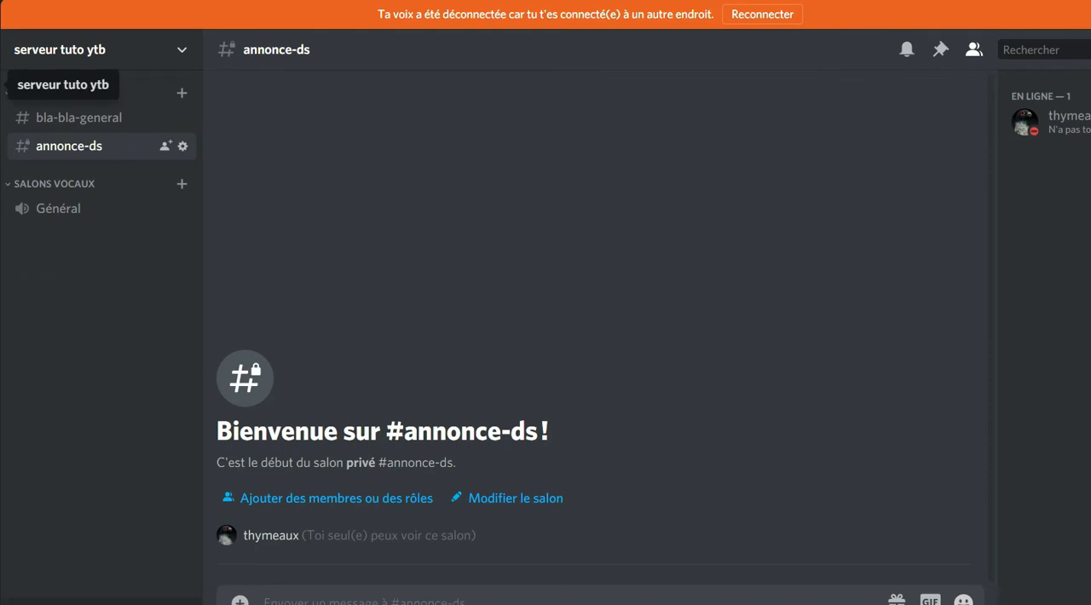
pyautogui.rightClick(0, 85)
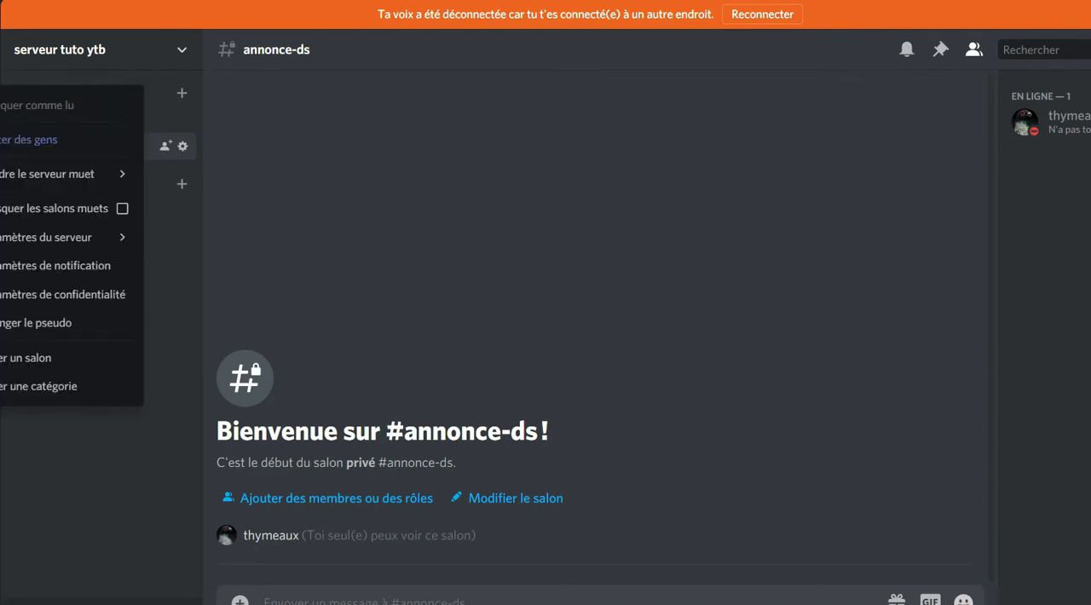
pyautogui.click(139, 468)
pyautogui.click(104, 48)
pyautogui.click(104, 49)
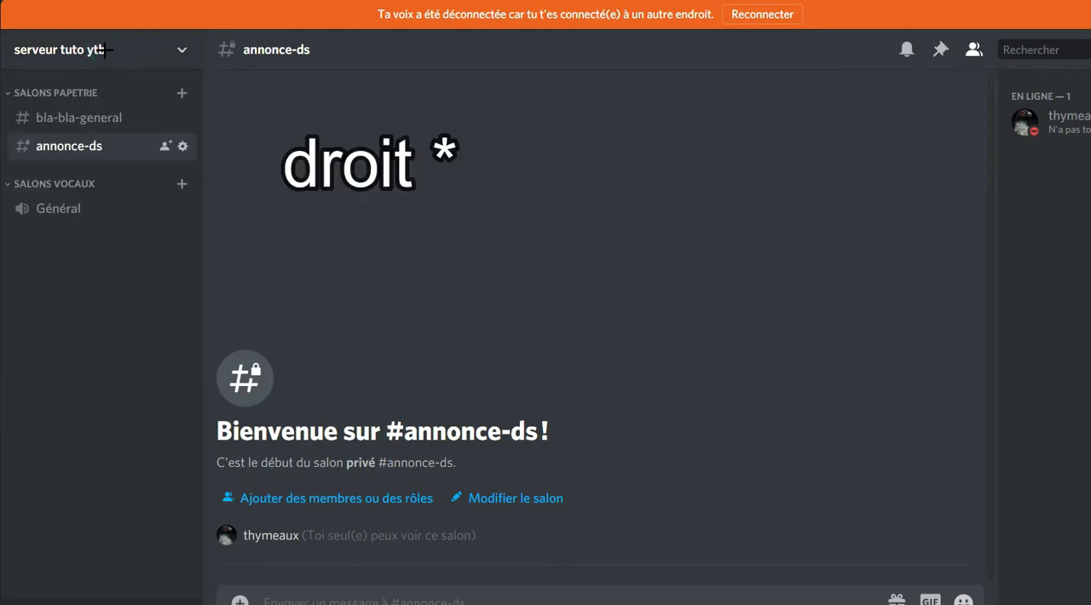
pyautogui.click(53, 51)
pyautogui.click(109, 164)
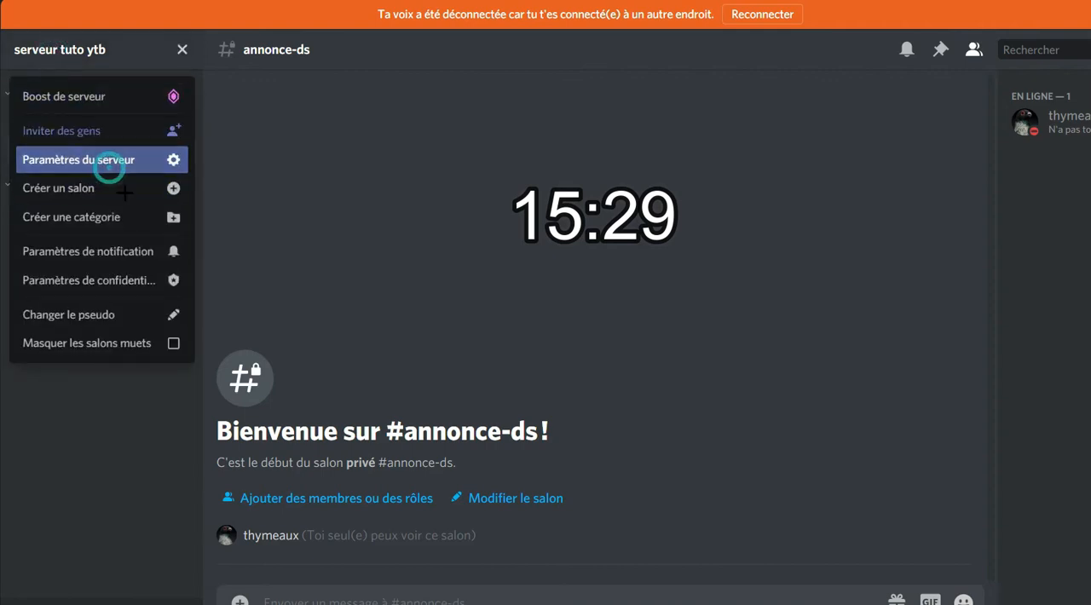
pyautogui.click(194, 122)
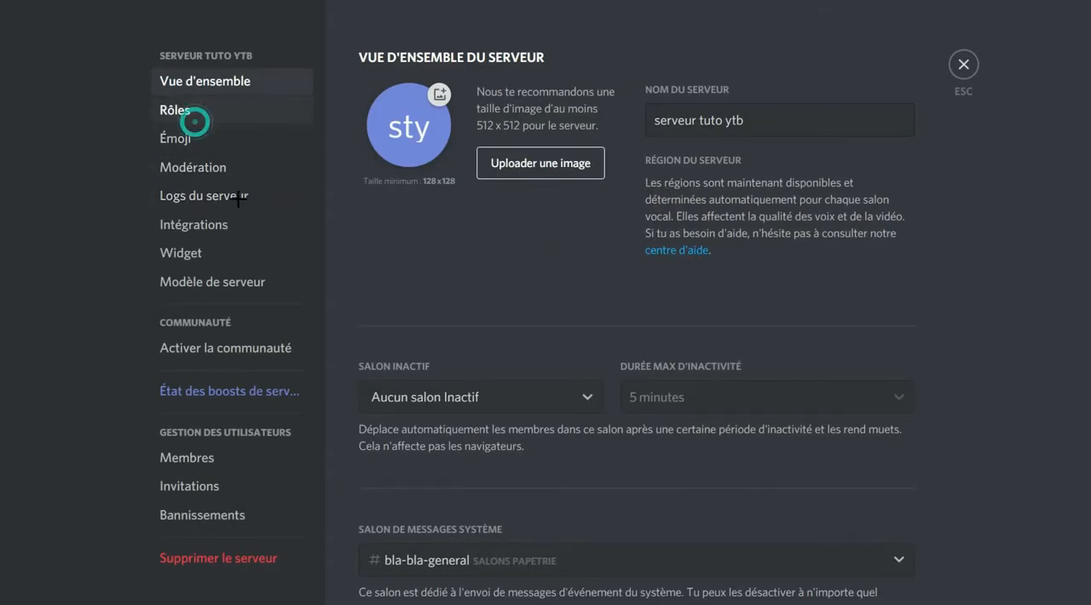
pyautogui.click(963, 63)
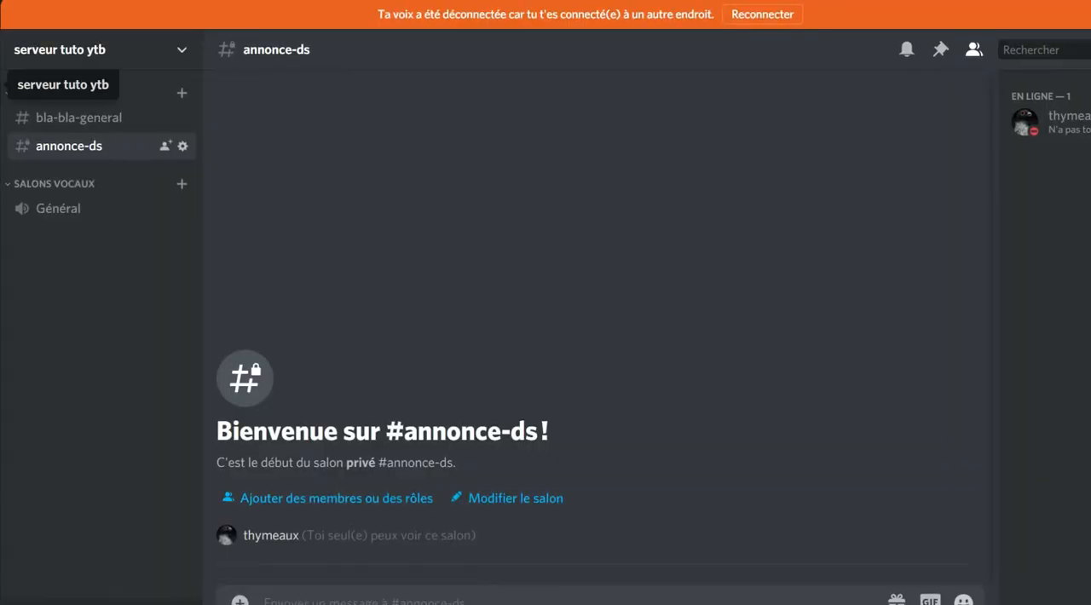
# Create a role named "Fondateur" in the server's role settings and give it the bright yellow colour.
pyautogui.rightClick(1, 89)
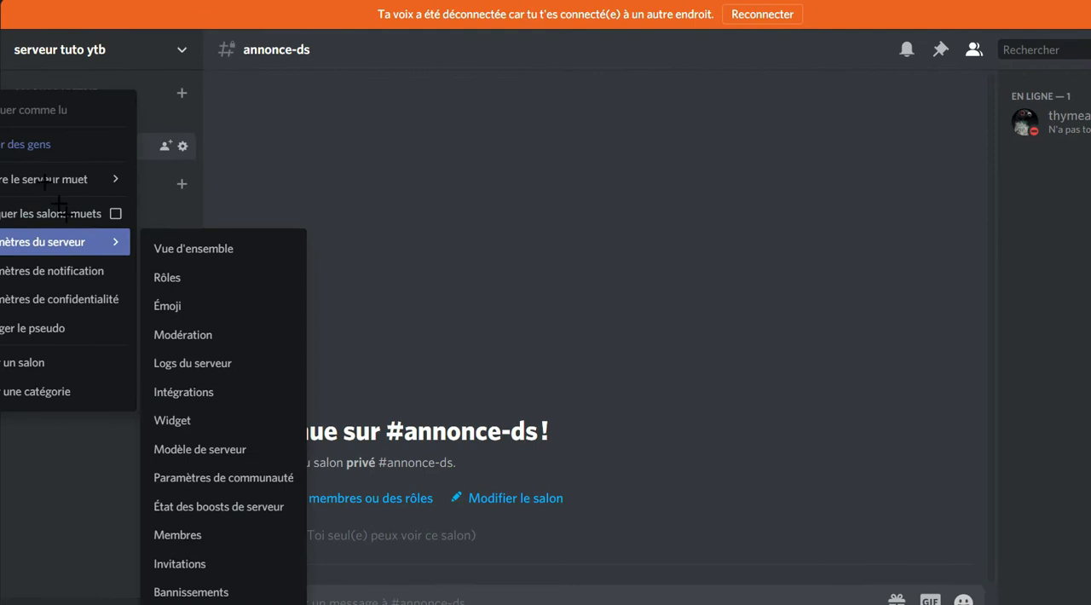
pyautogui.moveTo(38, 232)
pyautogui.click(198, 285)
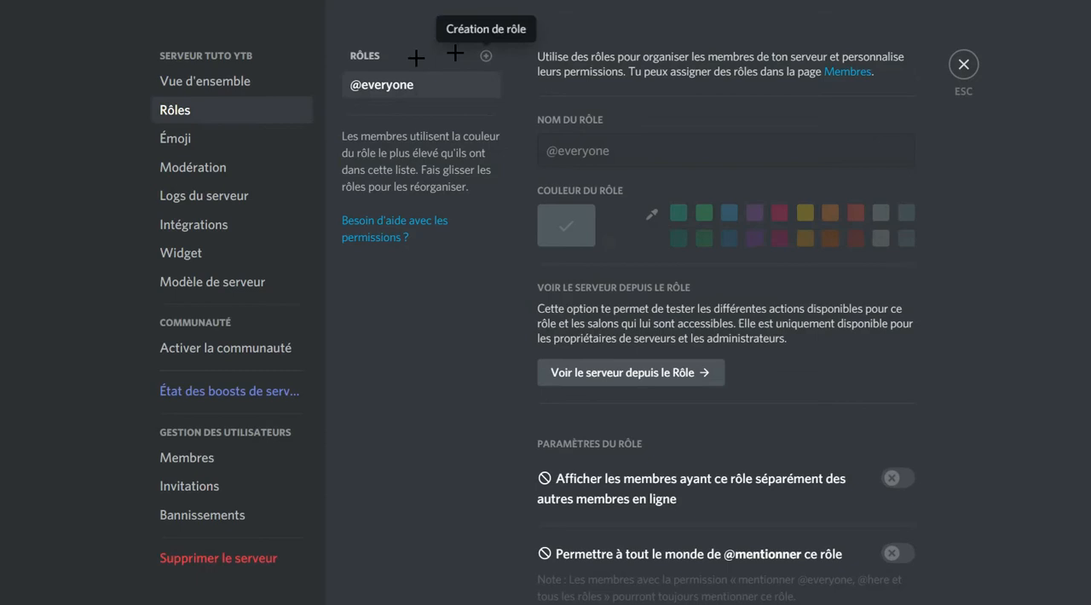
pyautogui.click(487, 57)
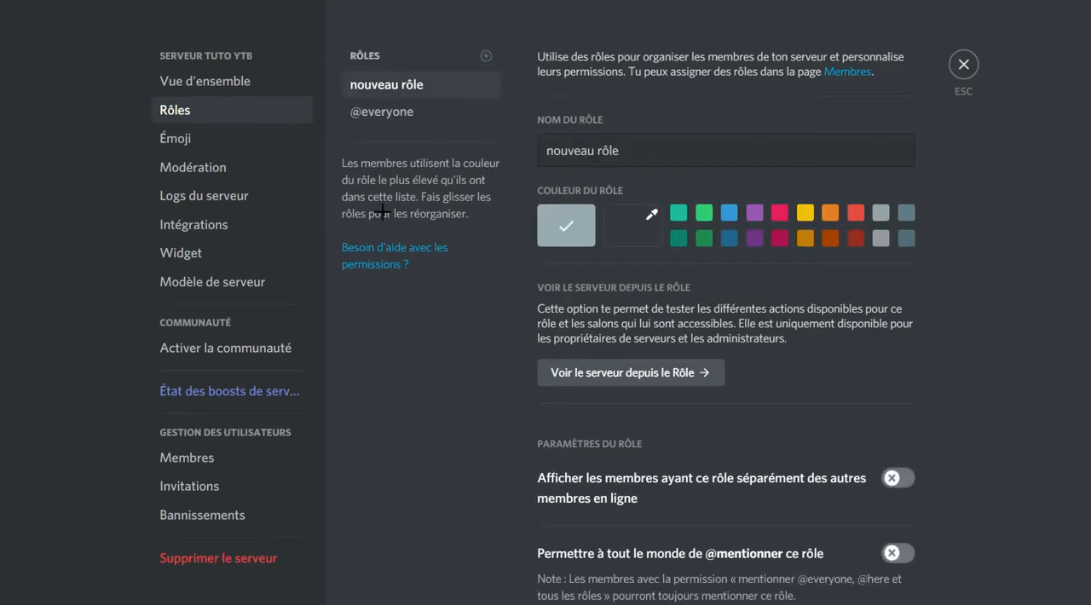
pyautogui.write('F')
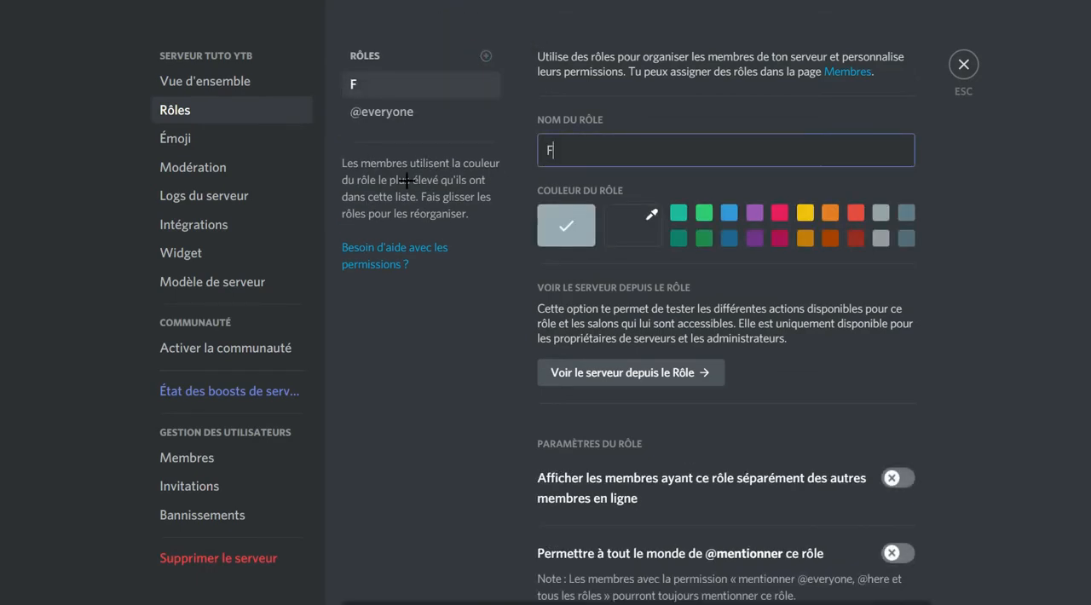
pyautogui.write('ondatzur')
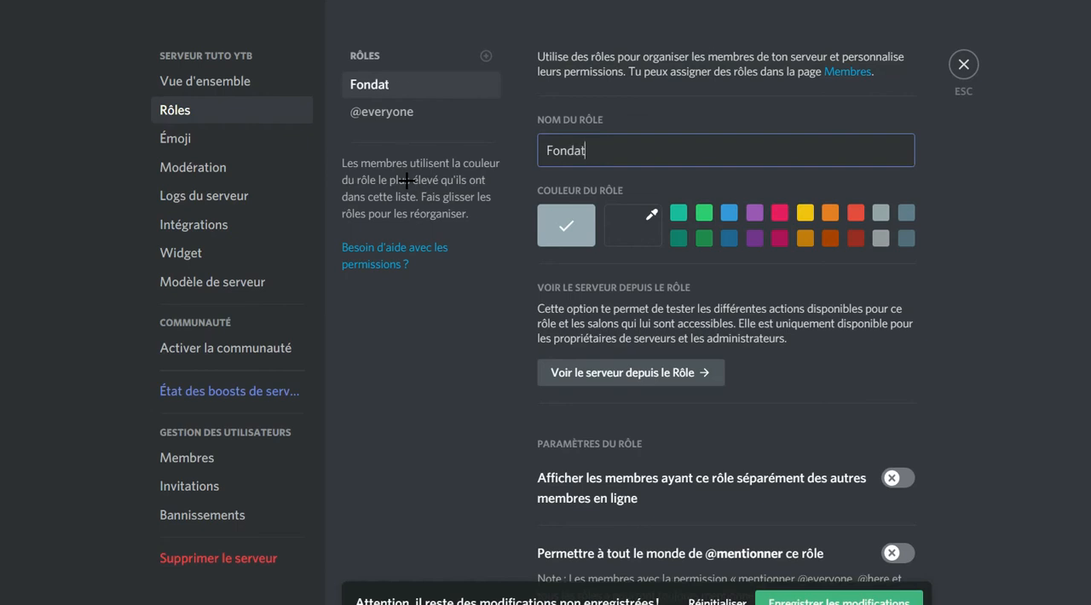
pyautogui.click(802, 219)
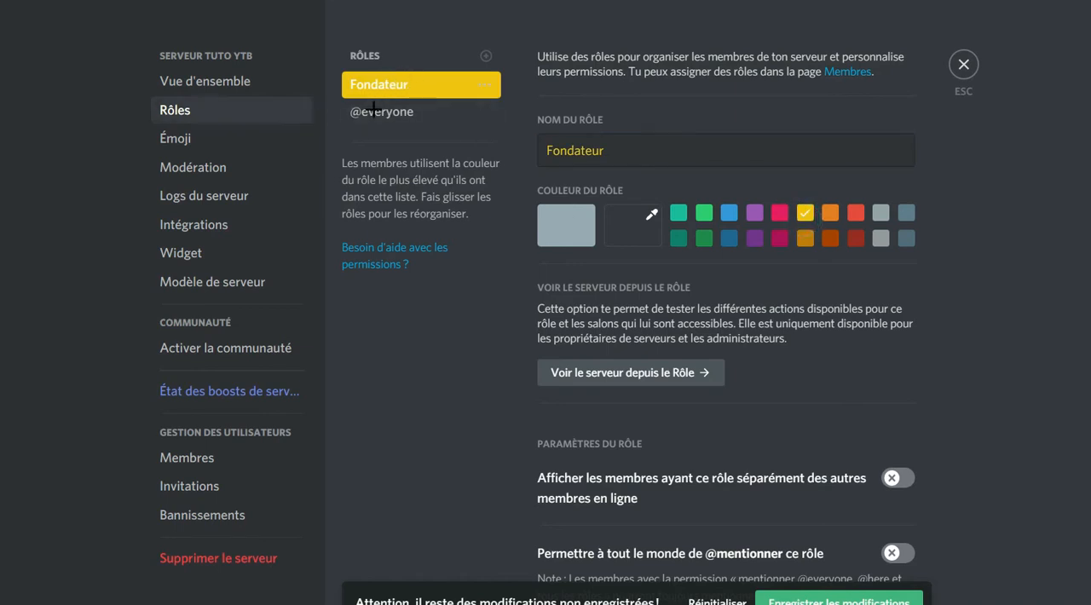
pyautogui.click(701, 153)
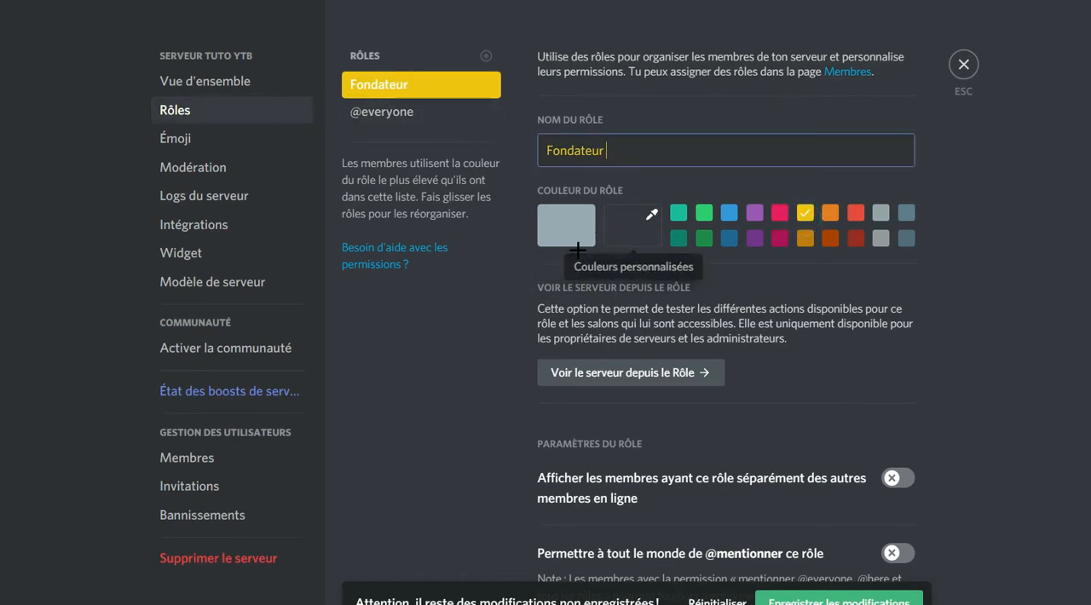
# Set members with the Fondateur role to display separately from other online members, and save the role.
pyautogui.scroll(-4, 554, 324)
pyautogui.click(529, 273)
pyautogui.click(540, 303)
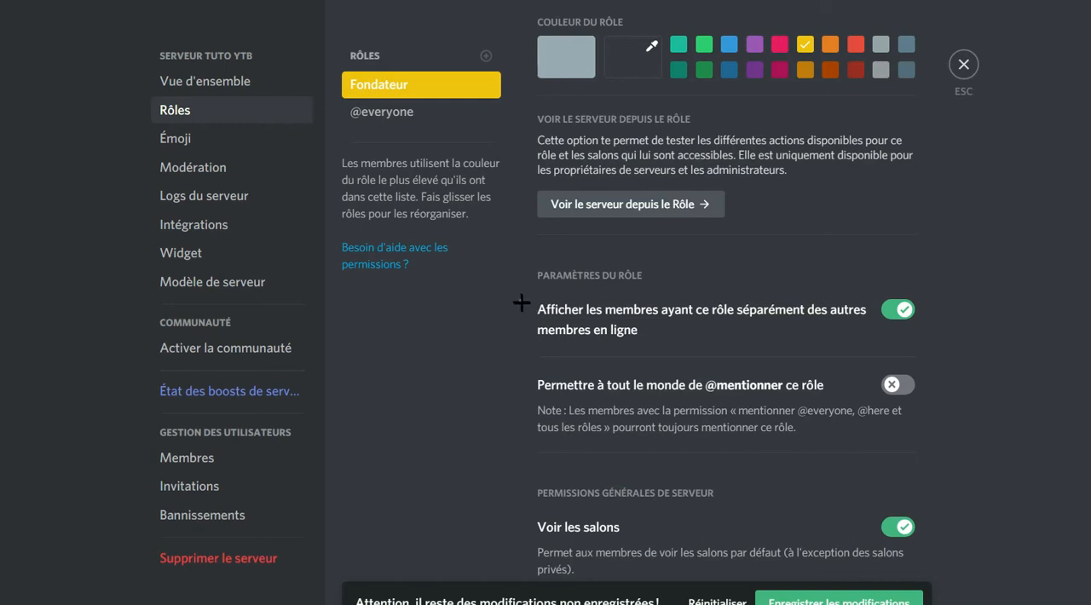
pyautogui.click(382, 372)
pyautogui.click(371, 371)
pyautogui.click(376, 304)
pyautogui.click(853, 600)
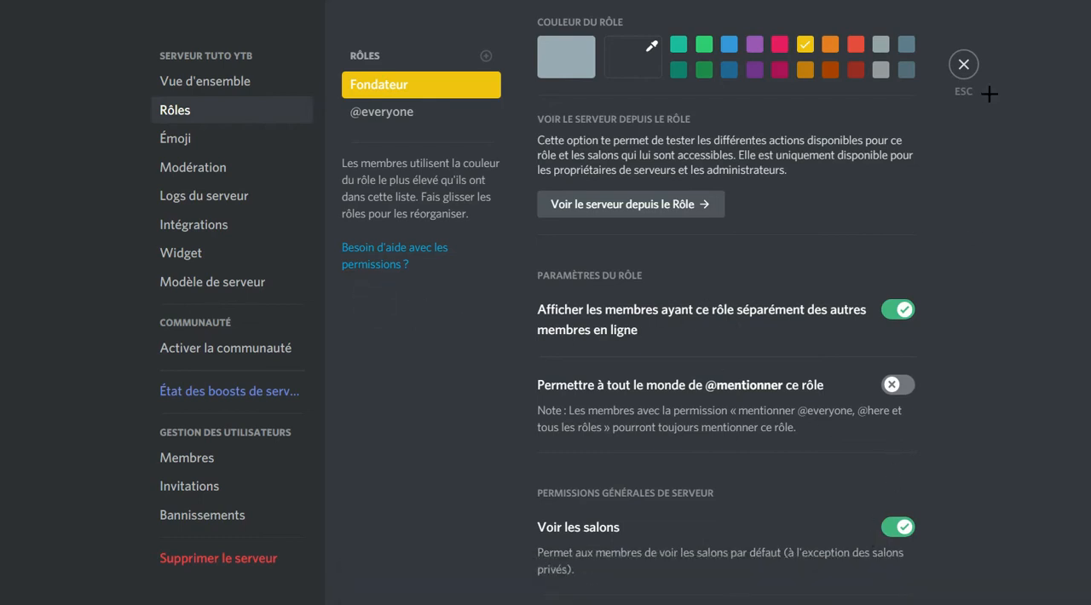
# Leave the server settings and assign the Fondateur role to the server's only online member.
pyautogui.click(963, 64)
pyautogui.rightClick(1018, 121)
pyautogui.moveTo(1022, 305)
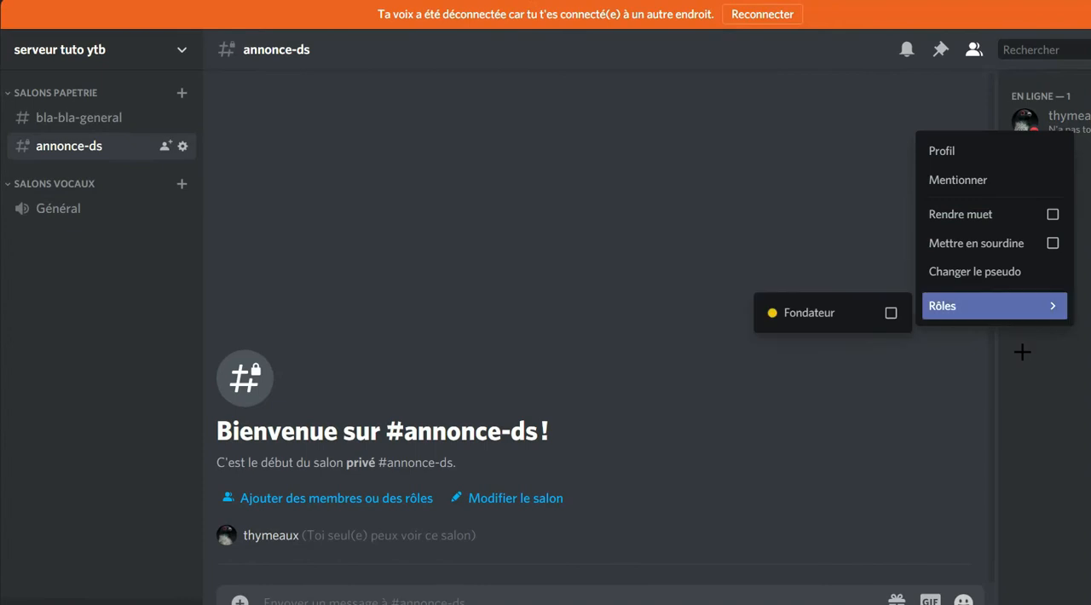
pyautogui.click(820, 315)
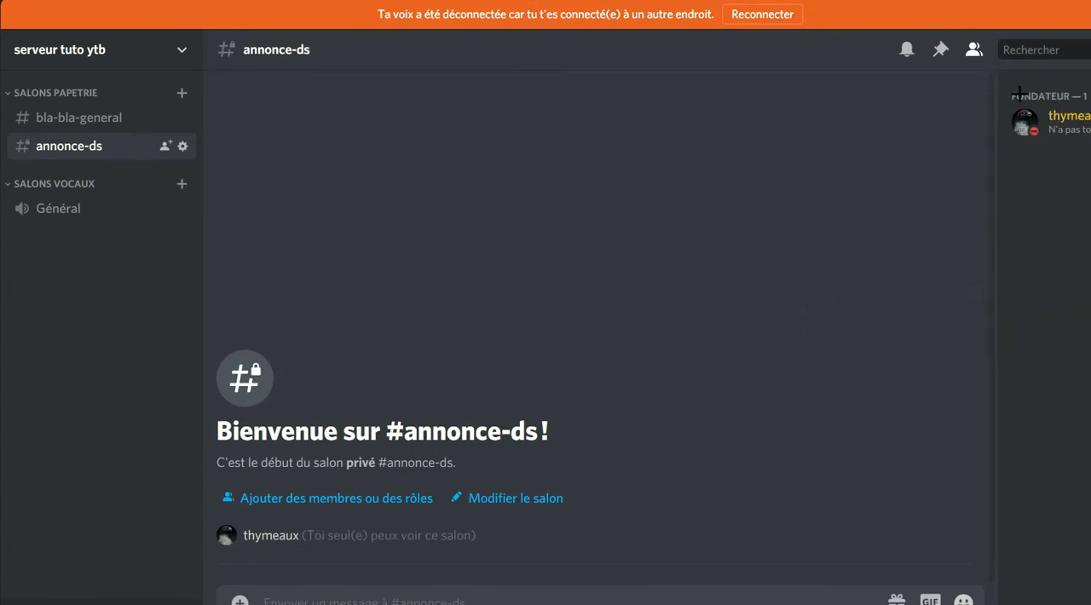
pyautogui.click(1076, 126)
pyautogui.click(1078, 128)
pyautogui.rightClick(1081, 130)
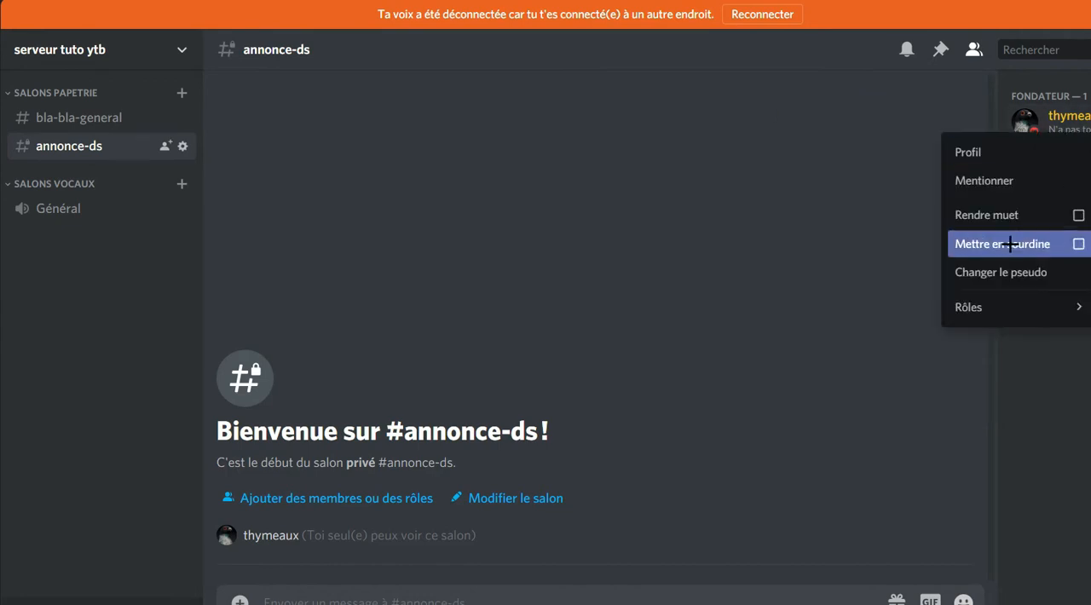
pyautogui.click(1063, 385)
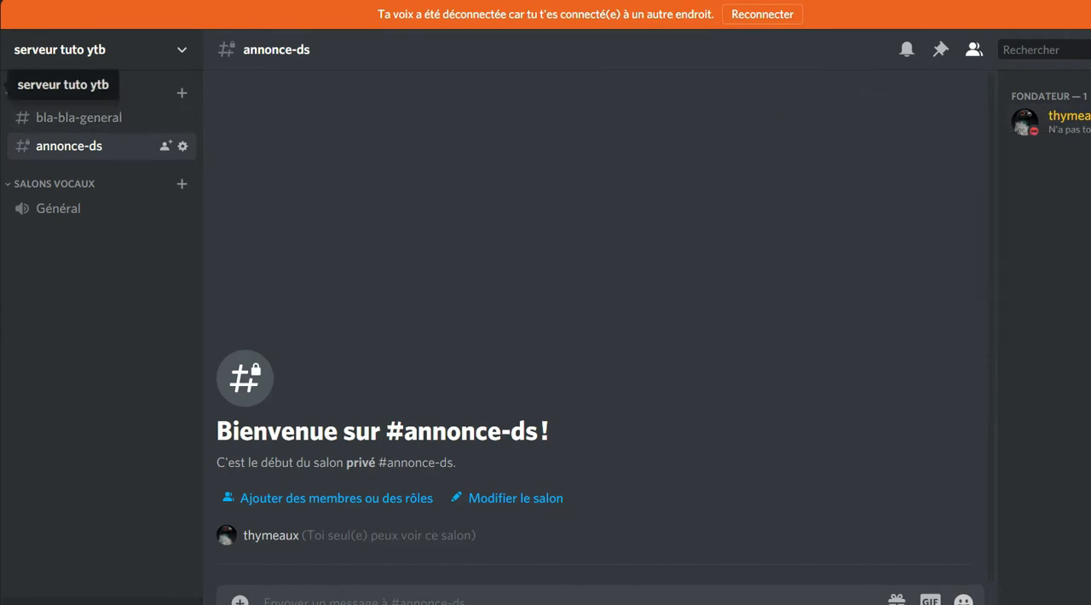
pyautogui.rightClick(0, 83)
pyautogui.moveTo(73, 236)
pyautogui.click(196, 268)
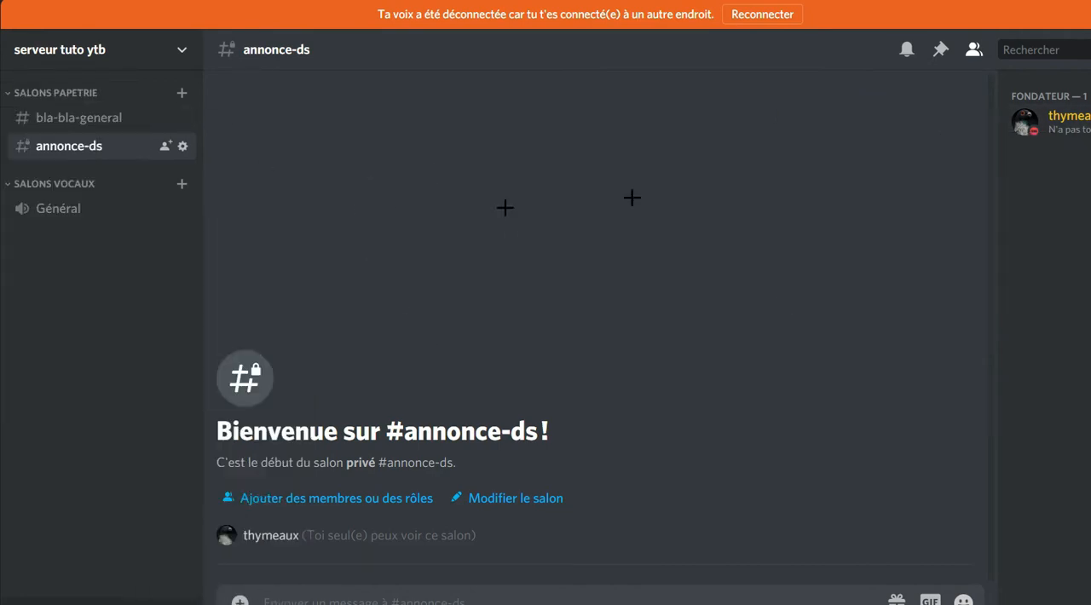
pyautogui.scroll(-3, 628, 349)
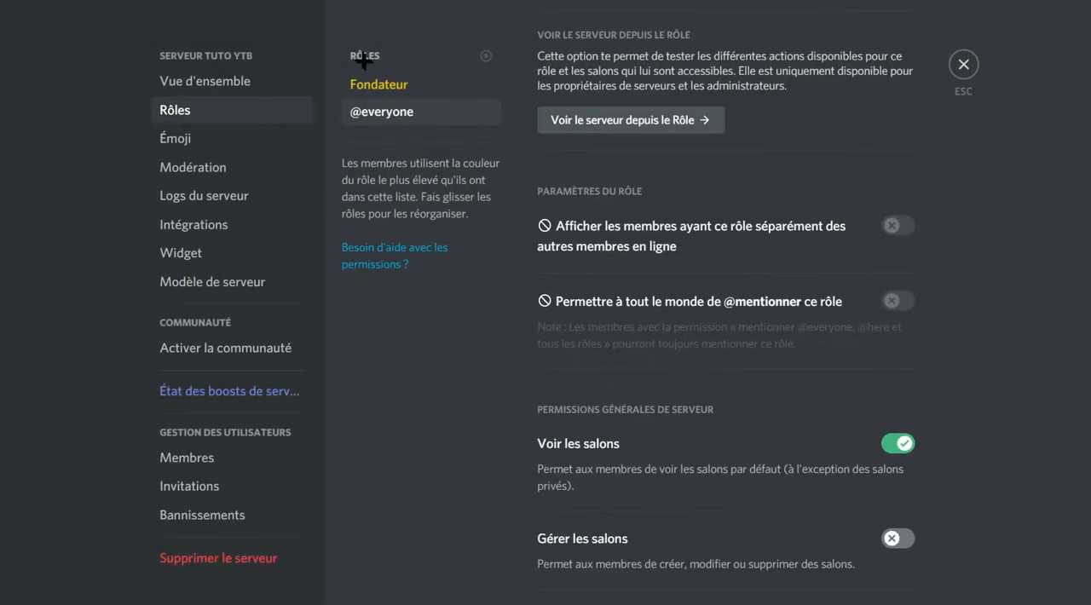
pyautogui.click(376, 95)
pyautogui.click(892, 298)
# Grant the Fondateur role the permissions to manage channels, roles and emojis.
pyautogui.scroll(-2, 742, 301)
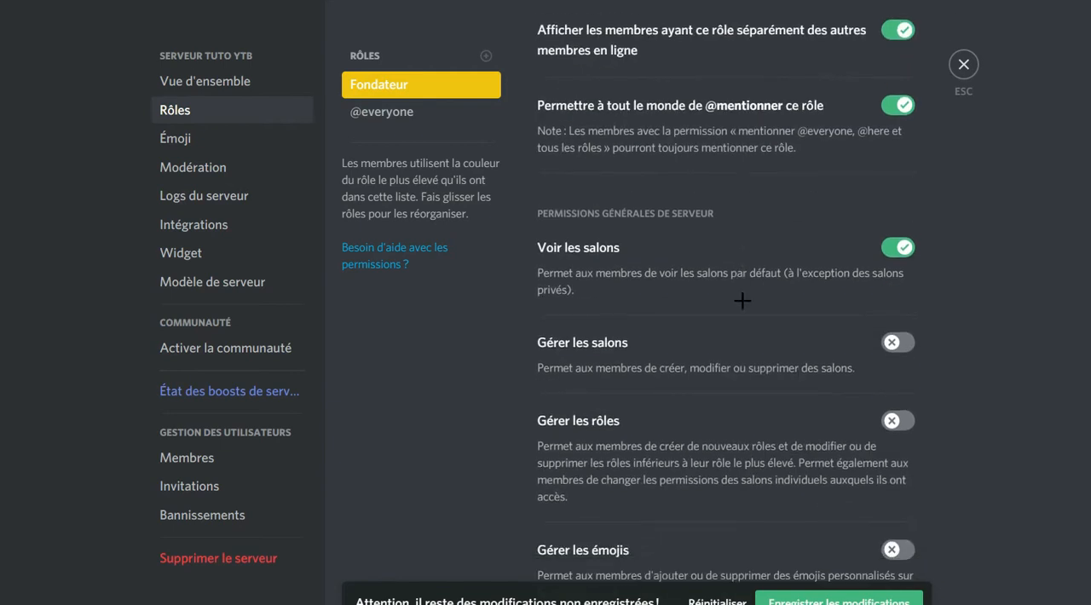
pyautogui.scroll(-1, 742, 301)
pyautogui.click(893, 284)
pyautogui.click(893, 363)
pyautogui.click(892, 493)
# Grant the Fondateur role the permissions to view the server logs and manage webhooks.
pyautogui.scroll(-3, 857, 416)
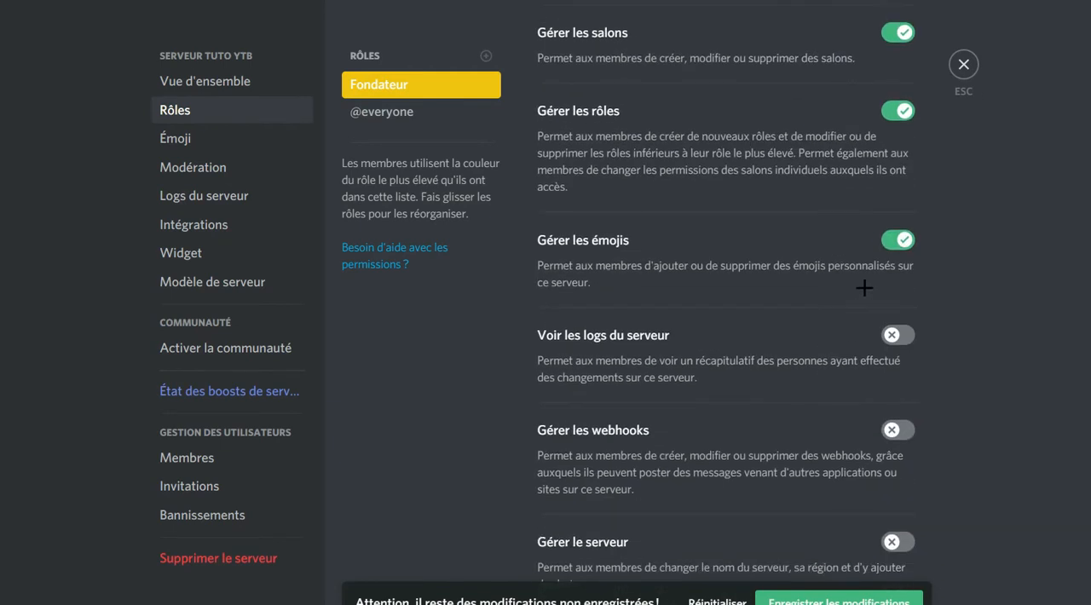
pyautogui.scroll(-1, 863, 288)
pyautogui.click(897, 250)
pyautogui.rightClick(905, 349)
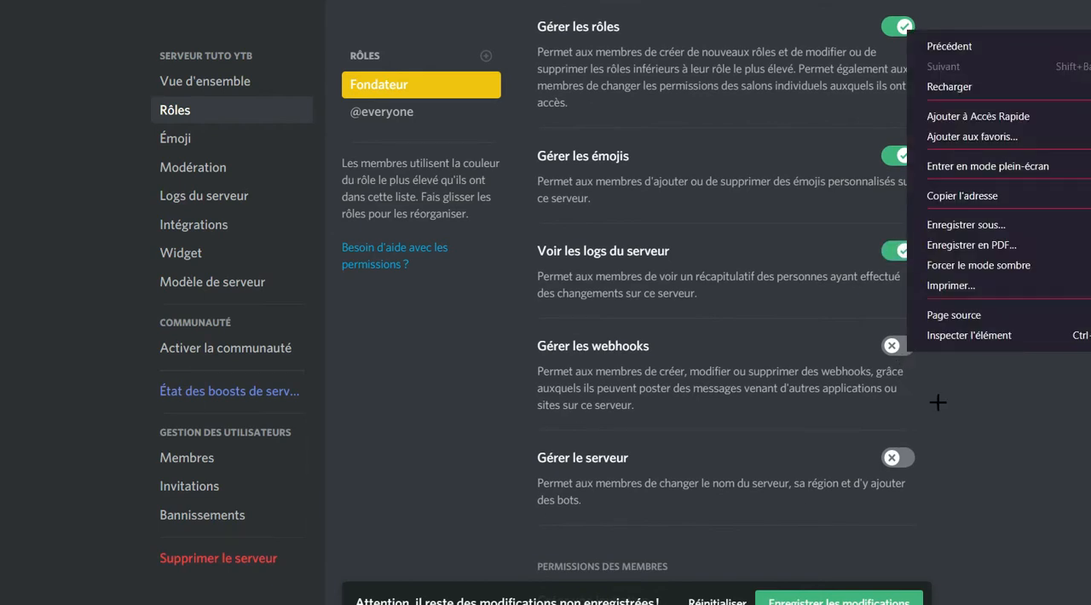
pyautogui.click(938, 403)
pyautogui.click(899, 345)
# Grant the Fondateur role the permissions to manage nicknames, kick members and ban members.
pyautogui.scroll(-2, 901, 315)
pyautogui.scroll(-6, 895, 255)
pyautogui.click(892, 100)
pyautogui.click(891, 178)
pyautogui.click(892, 290)
pyautogui.scroll(-3, 925, 285)
pyautogui.scroll(8, 915, 219)
pyautogui.scroll(-12, 938, 287)
pyautogui.scroll(-1, 929, 273)
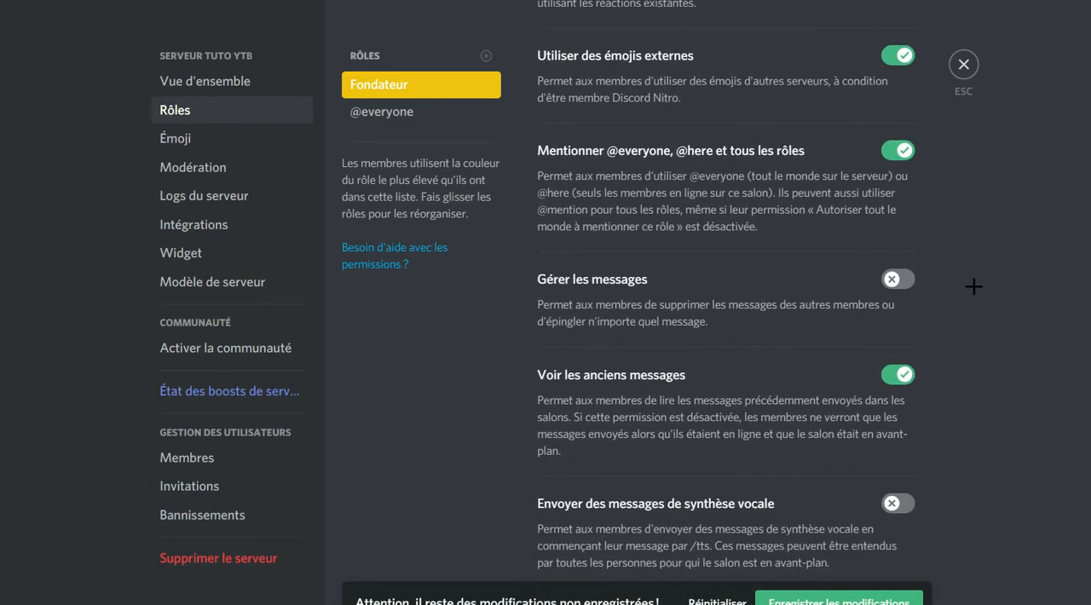
# Grant the Fondateur role the permissions to manage messages and send text-to-speech messages, keeping voice detection enabled.
pyautogui.click(906, 281)
pyautogui.scroll(-3, 906, 282)
pyautogui.click(898, 251)
pyautogui.scroll(-4, 906, 306)
pyautogui.scroll(-4, 906, 312)
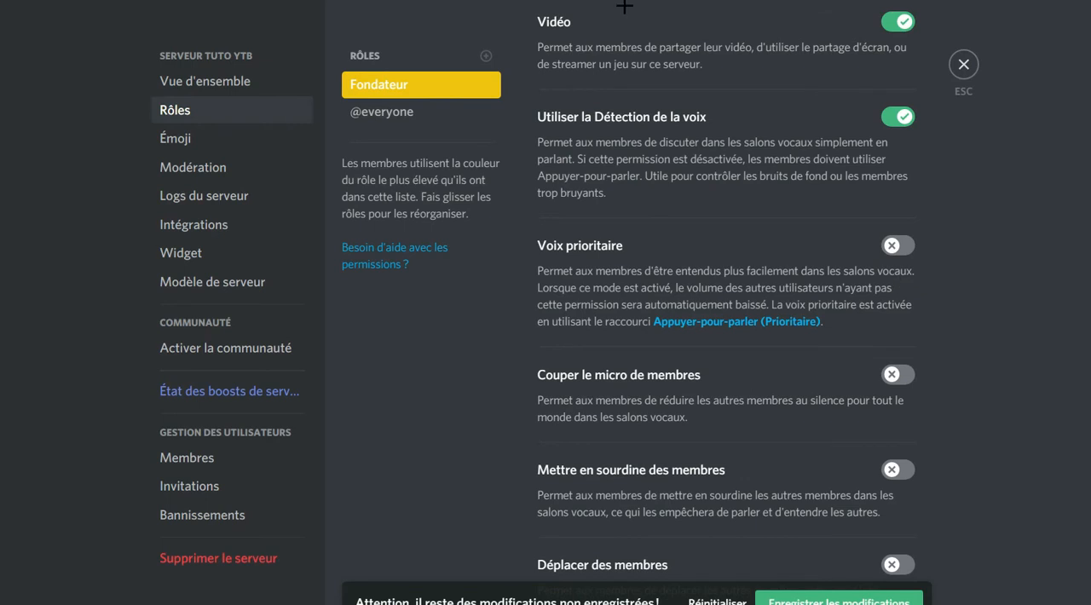
pyautogui.click(539, 115)
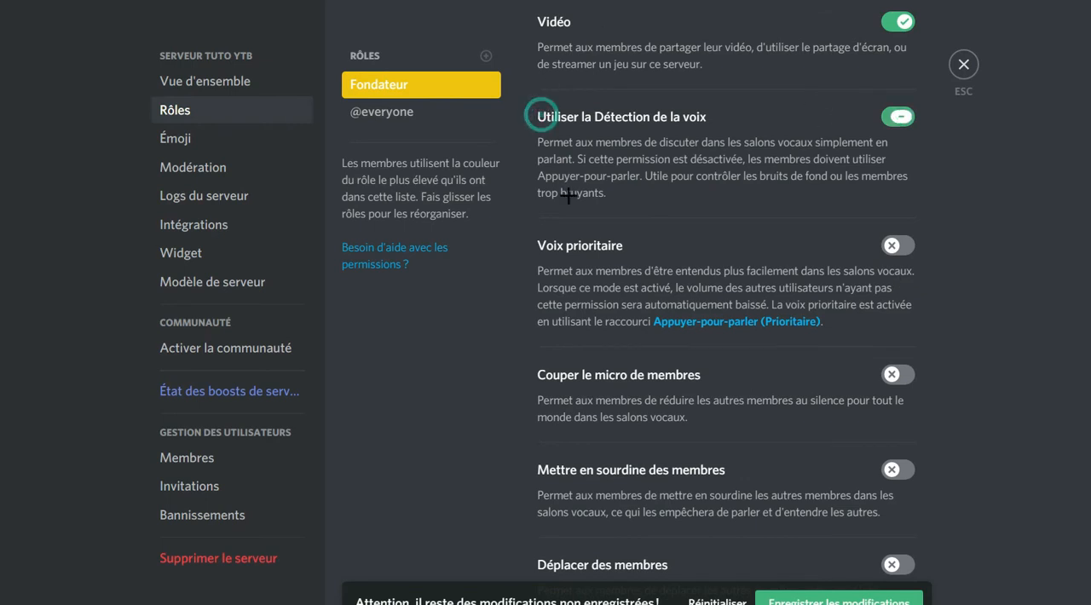
pyautogui.click(590, 121)
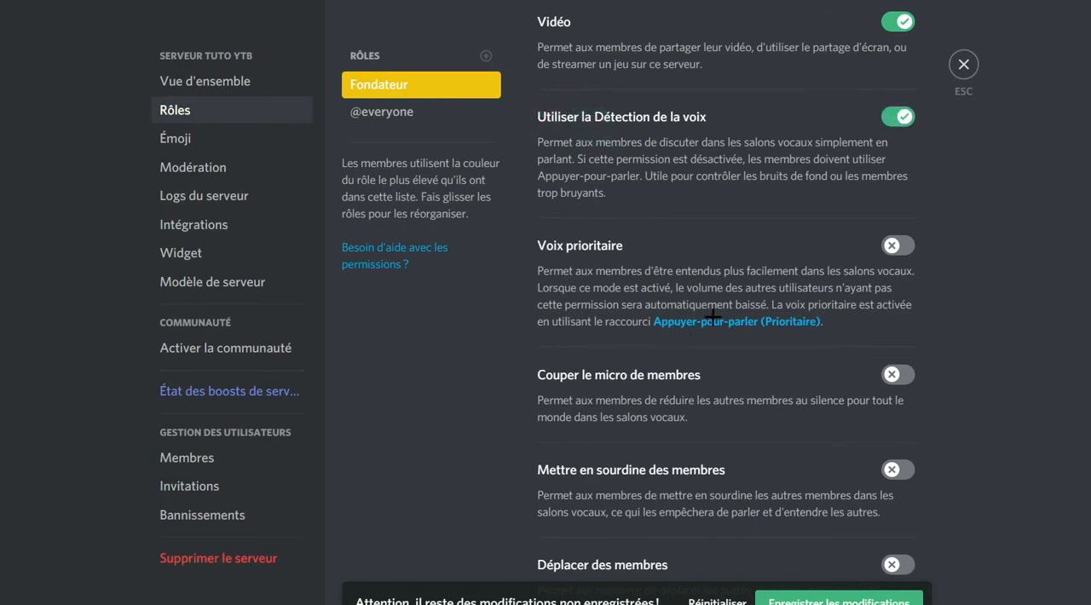
# Grant the Fondateur role the permissions to mute, deafen and move members, plus the Administrator permission.
pyautogui.scroll(-3, 711, 317)
pyautogui.click(898, 122)
pyautogui.click(897, 217)
pyautogui.click(897, 311)
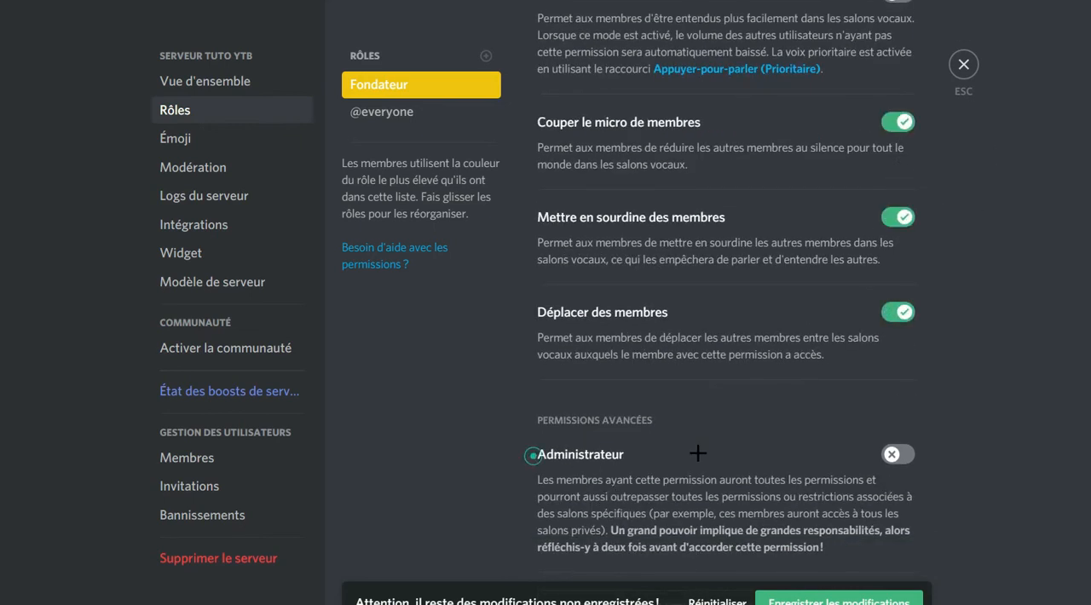
pyautogui.click(897, 454)
# Review the Fondateur role's settings and general server permissions from the beginning.
pyautogui.scroll(15, 798, 337)
pyautogui.scroll(12, 798, 330)
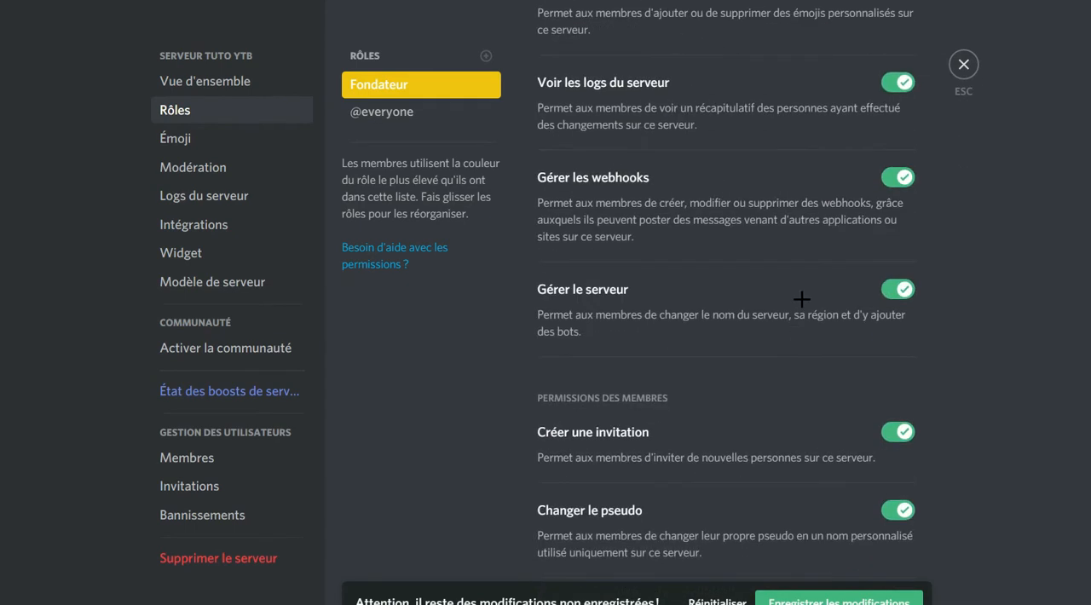
pyautogui.scroll(10, 792, 290)
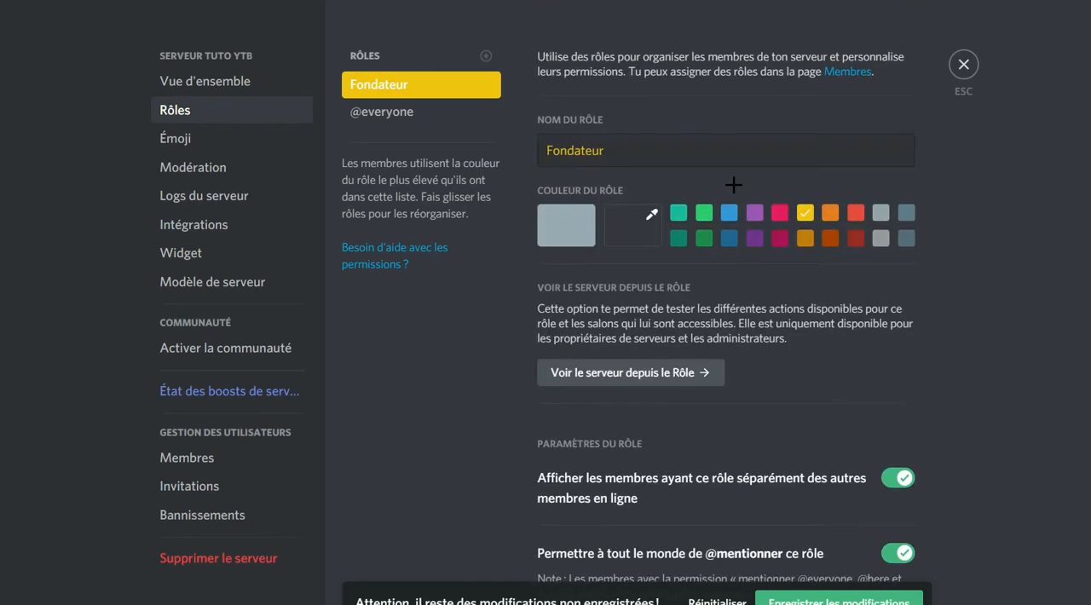
pyautogui.scroll(-1, 554, 358)
pyautogui.scroll(-3, 529, 368)
pyautogui.click(537, 355)
pyautogui.scroll(-1, 596, 400)
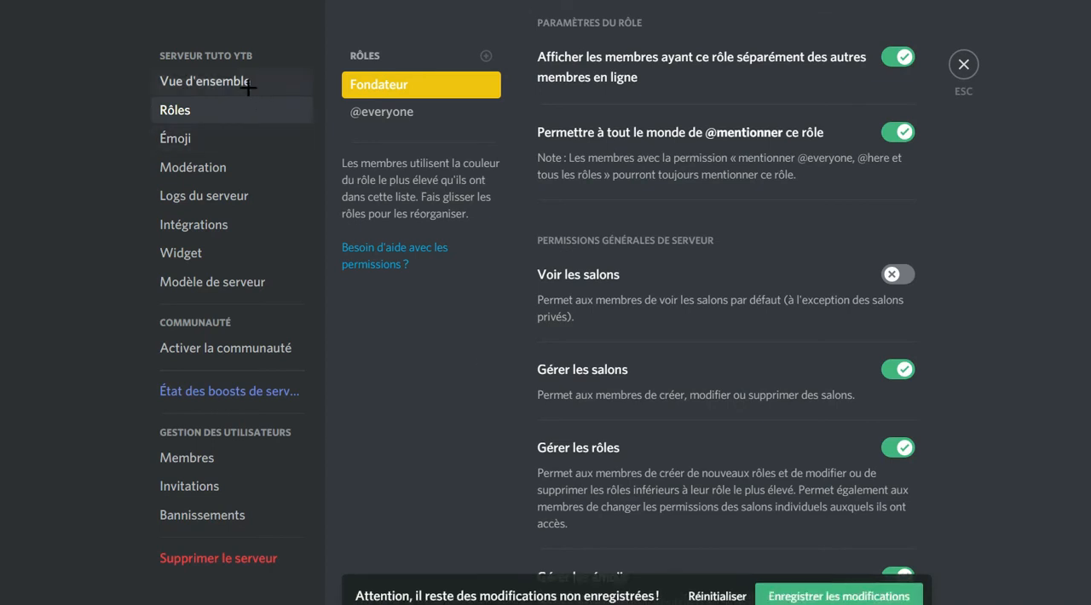
# Examine the server name in the server overview, then return to the role settings.
pyautogui.click(213, 80)
pyautogui.click(738, 120)
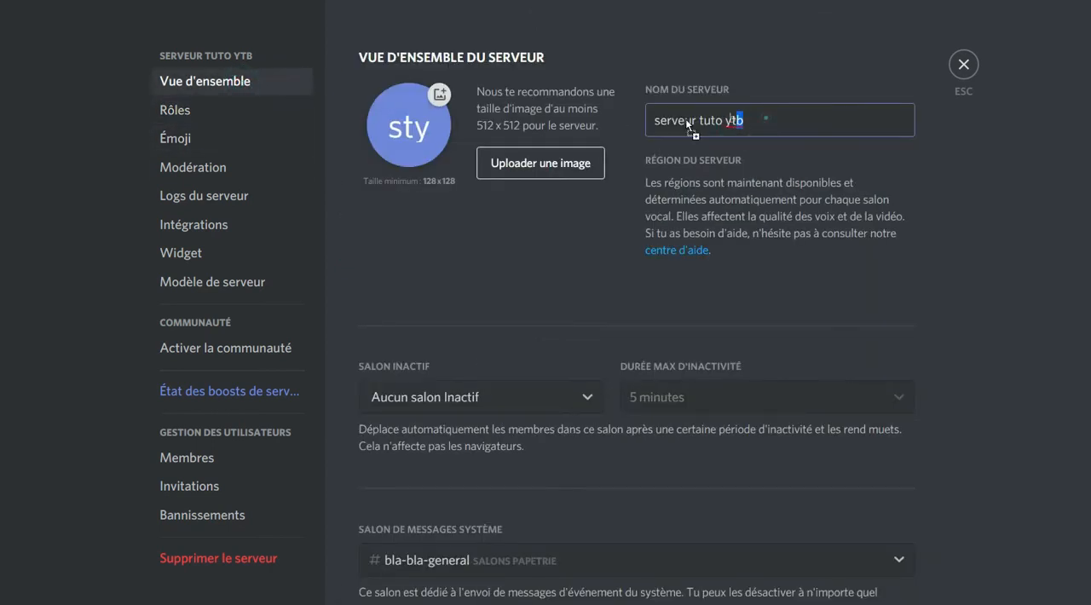
pyautogui.moveTo(757, 131)
pyautogui.mouseDown()
pyautogui.moveTo(549, 145)
pyautogui.moveTo(775, 119)
pyautogui.mouseUp()
pyautogui.click(209, 110)
# Review the Fondateur role's general permissions and examine the server logs.
pyautogui.scroll(-5, 686, 259)
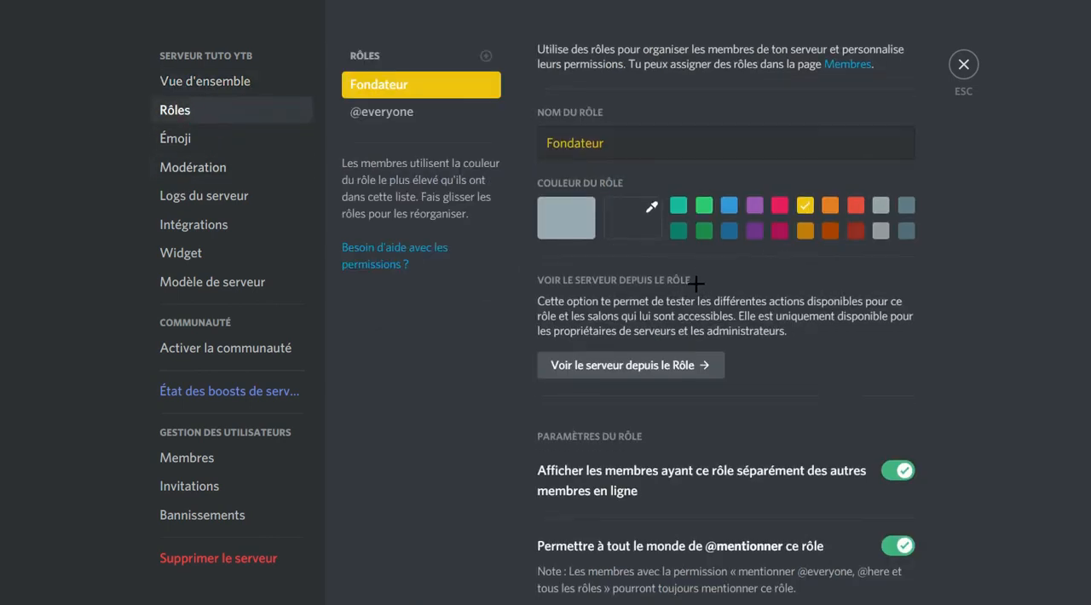
pyautogui.scroll(-3, 571, 398)
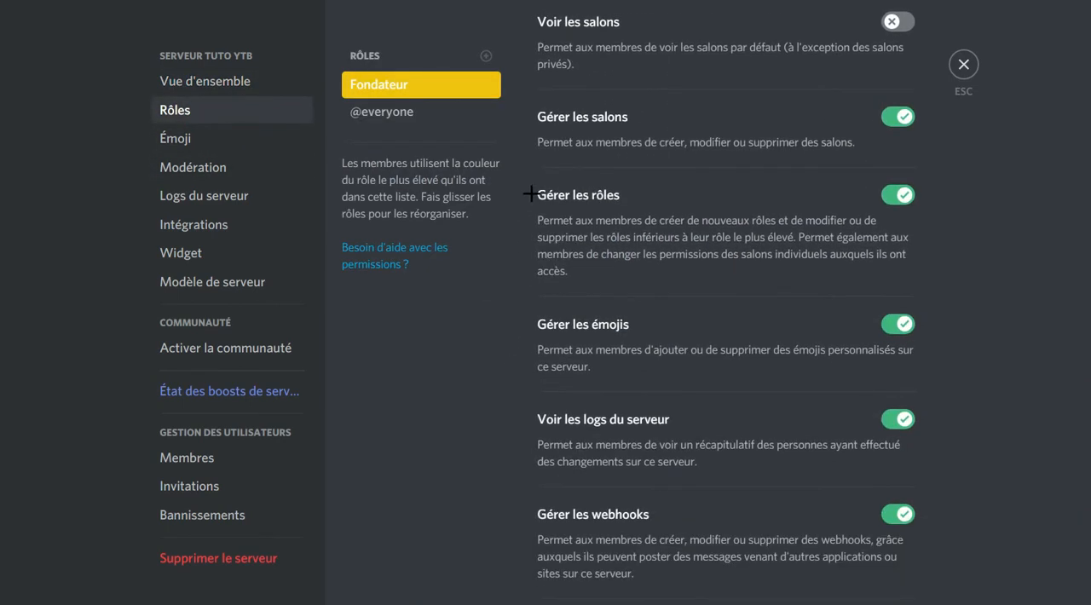
pyautogui.scroll(-2, 672, 270)
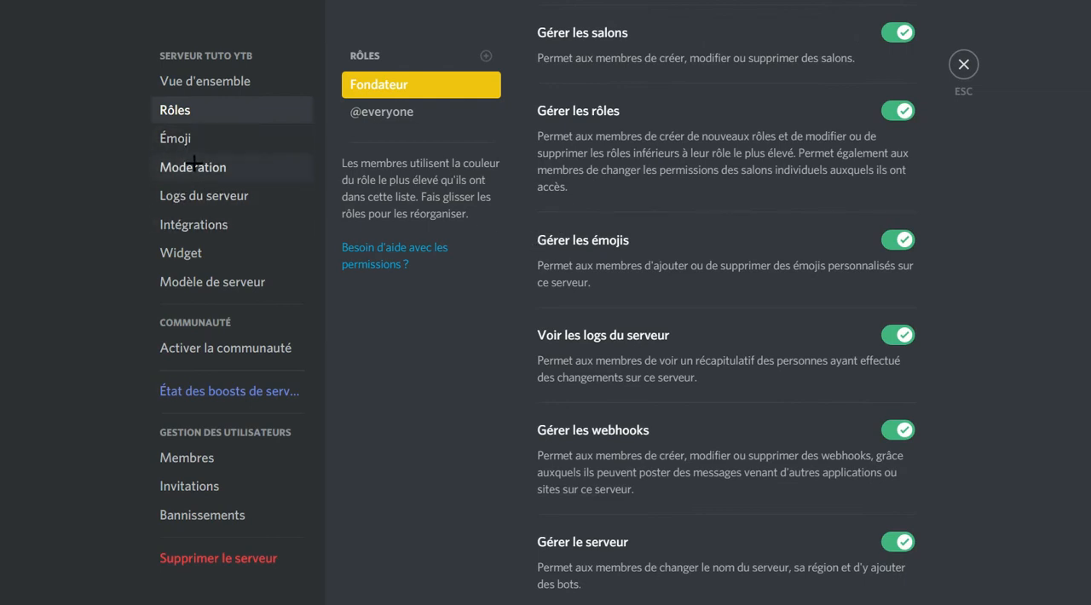
pyautogui.click(547, 334)
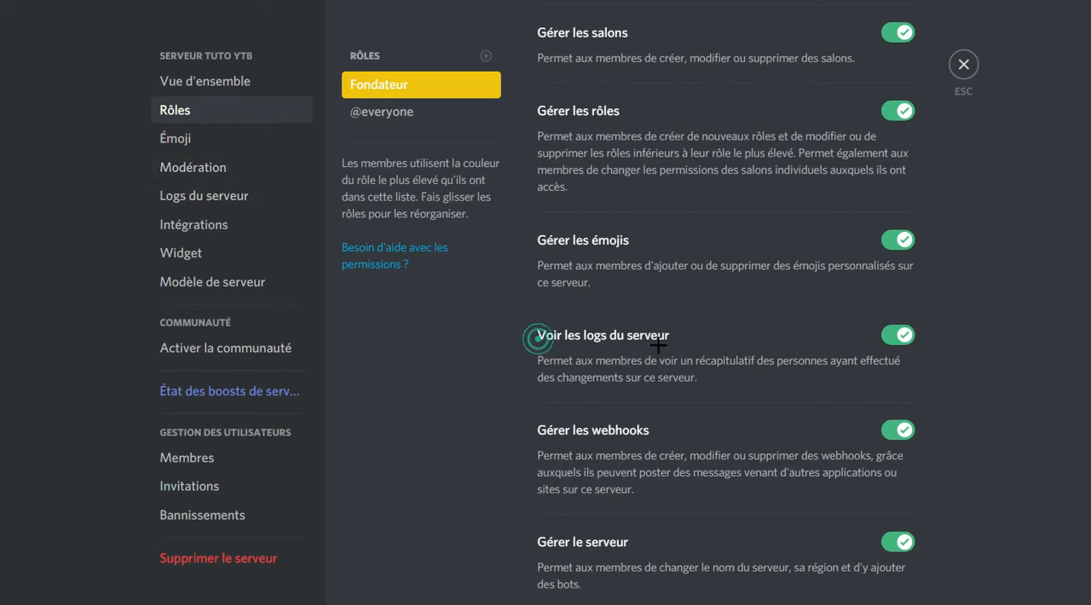
pyautogui.click(189, 189)
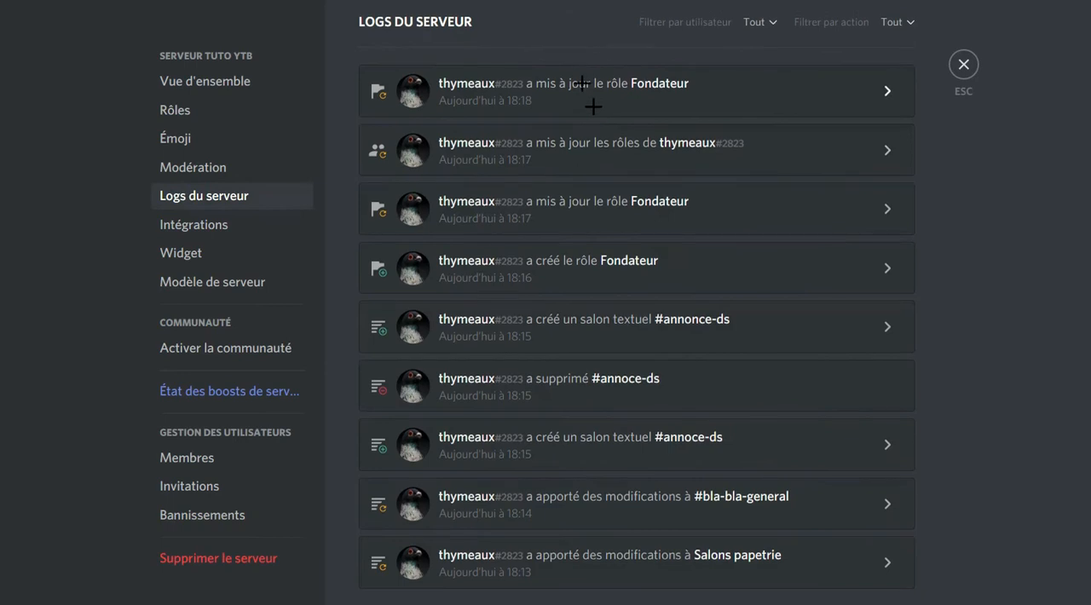
# Return to the Fondateur role's settings and switch its webhook management permission off and back on.
pyautogui.click(186, 103)
pyautogui.scroll(-10, 565, 317)
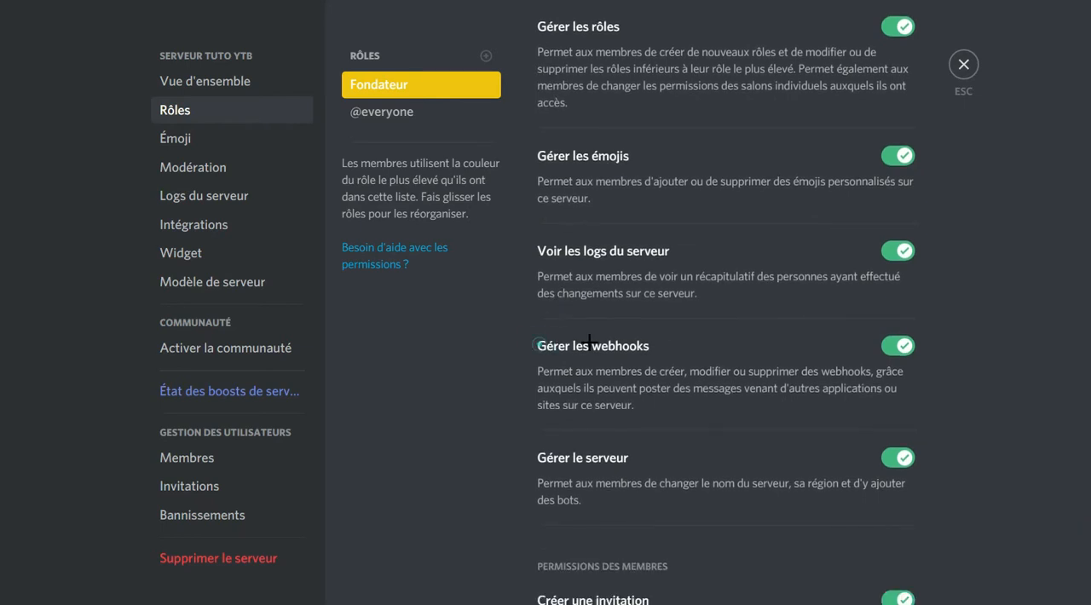
pyautogui.click(898, 346)
pyautogui.scroll(-2, 532, 328)
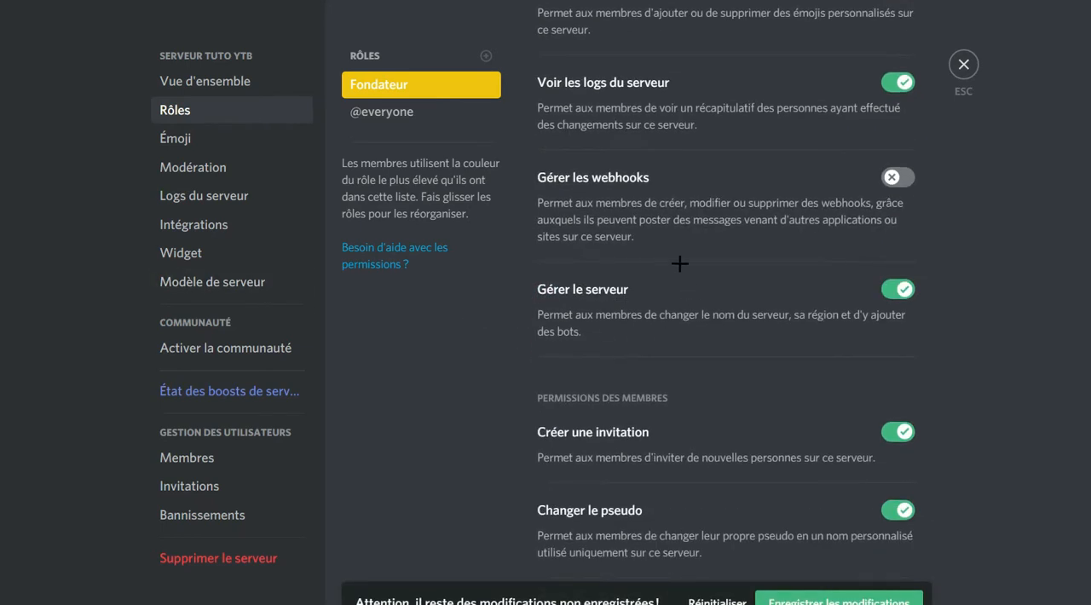
pyautogui.click(620, 181)
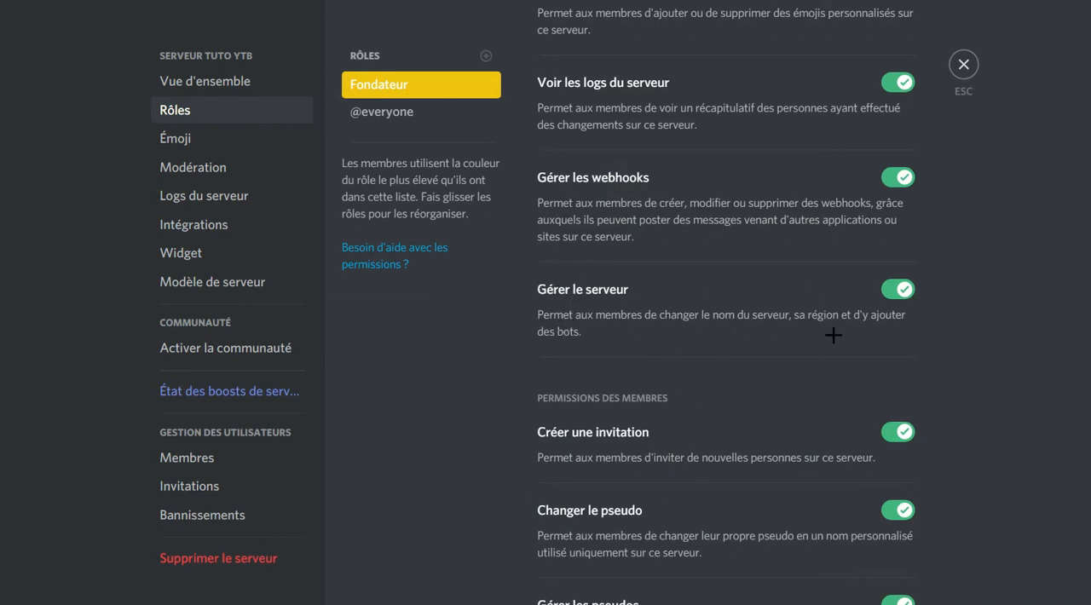
pyautogui.scroll(-3, 608, 339)
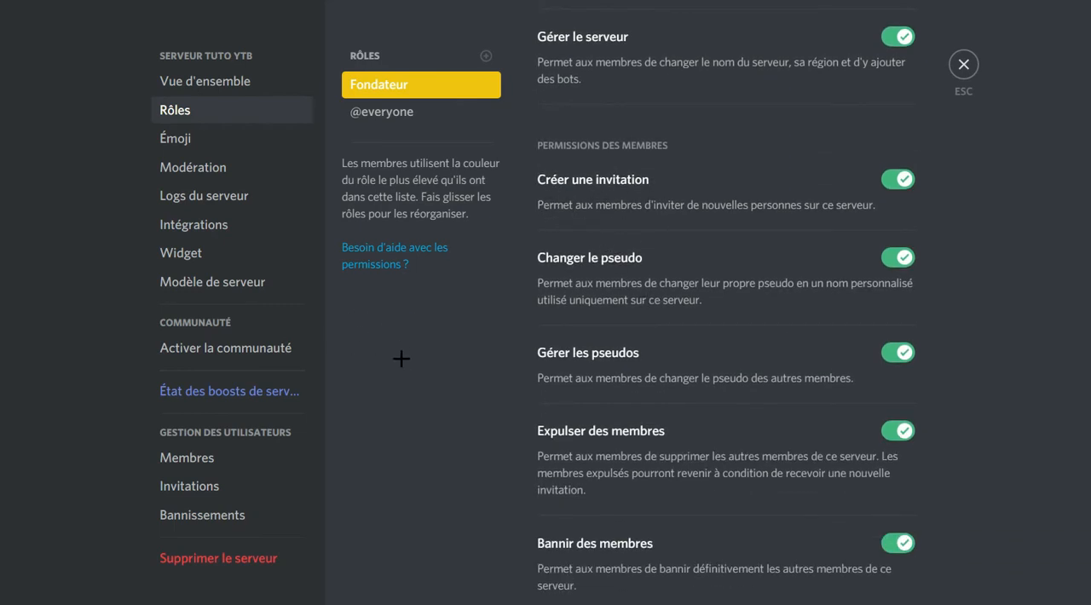
# Leave the server settings, open the friend invitation for serveur tuto ytb and copy its invite link.
pyautogui.click(963, 65)
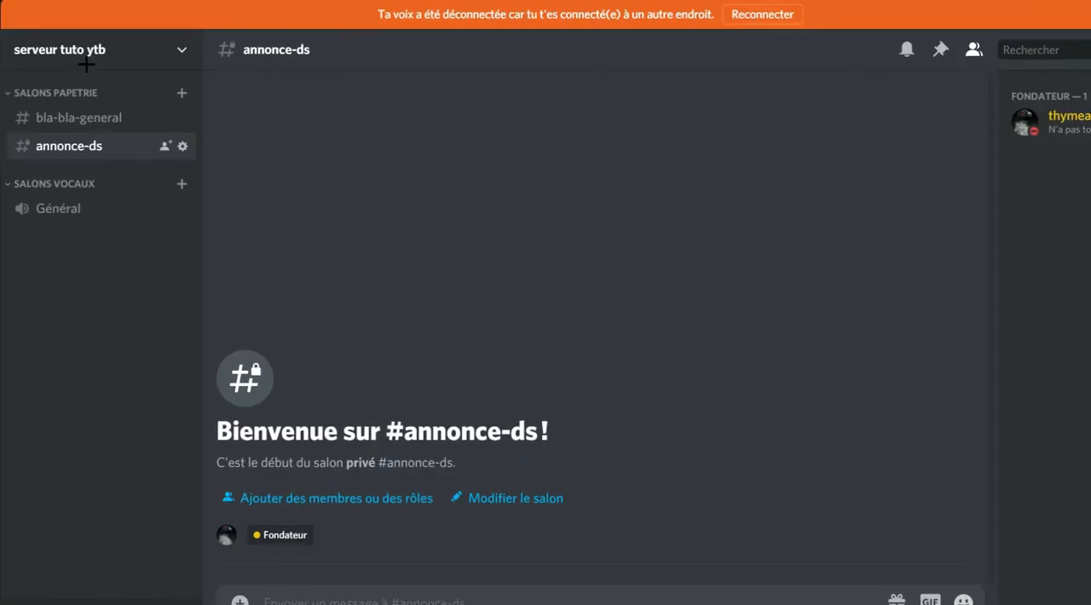
pyautogui.click(73, 48)
pyautogui.click(129, 106)
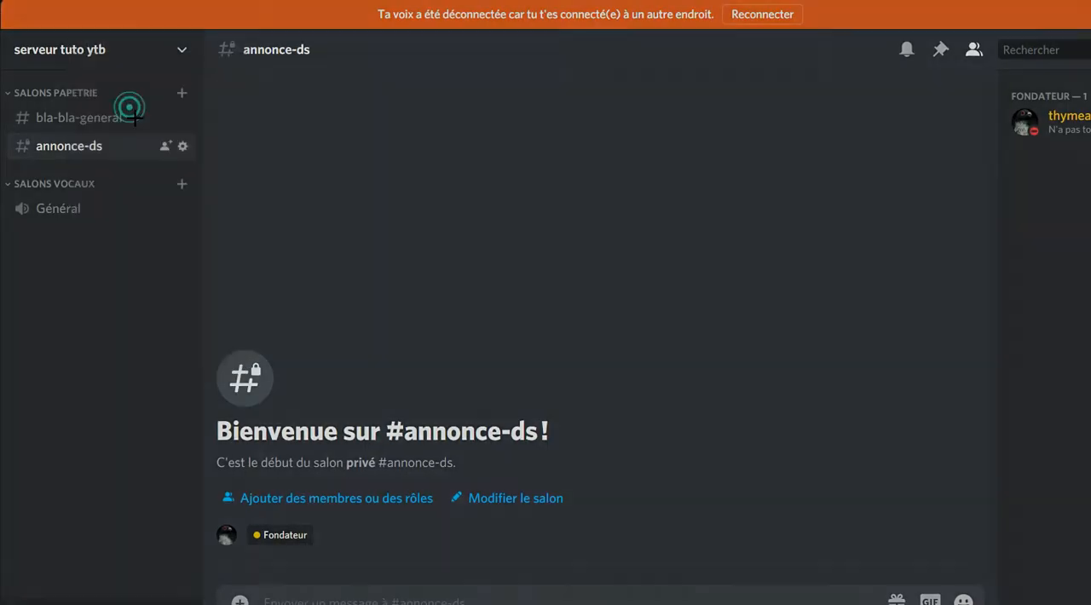
pyautogui.scroll(-5, 512, 280)
pyautogui.scroll(3, 543, 276)
pyautogui.scroll(-10, 533, 269)
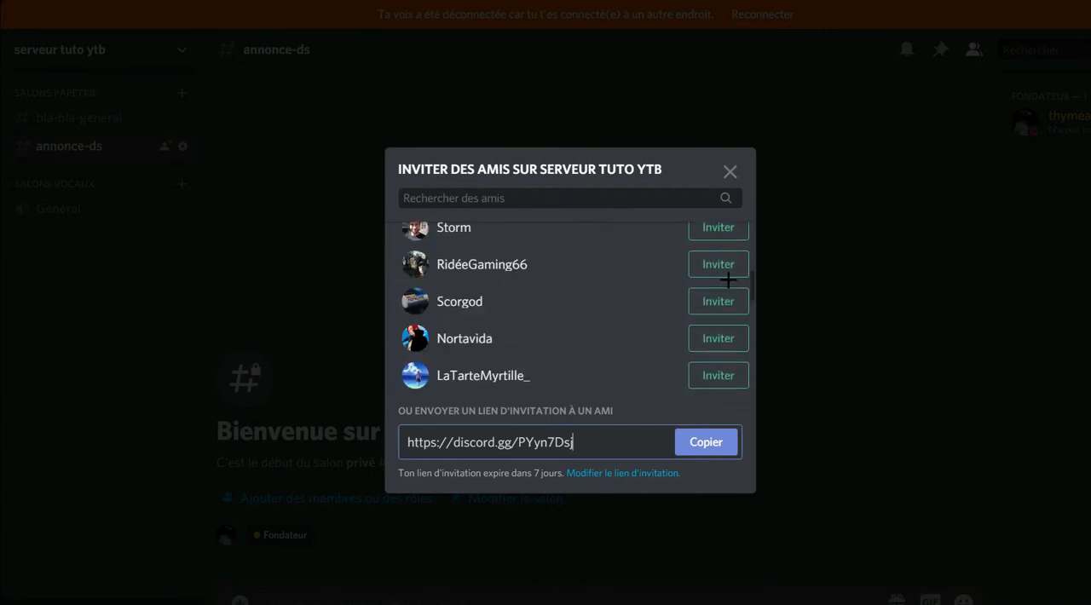
pyautogui.scroll(12, 651, 316)
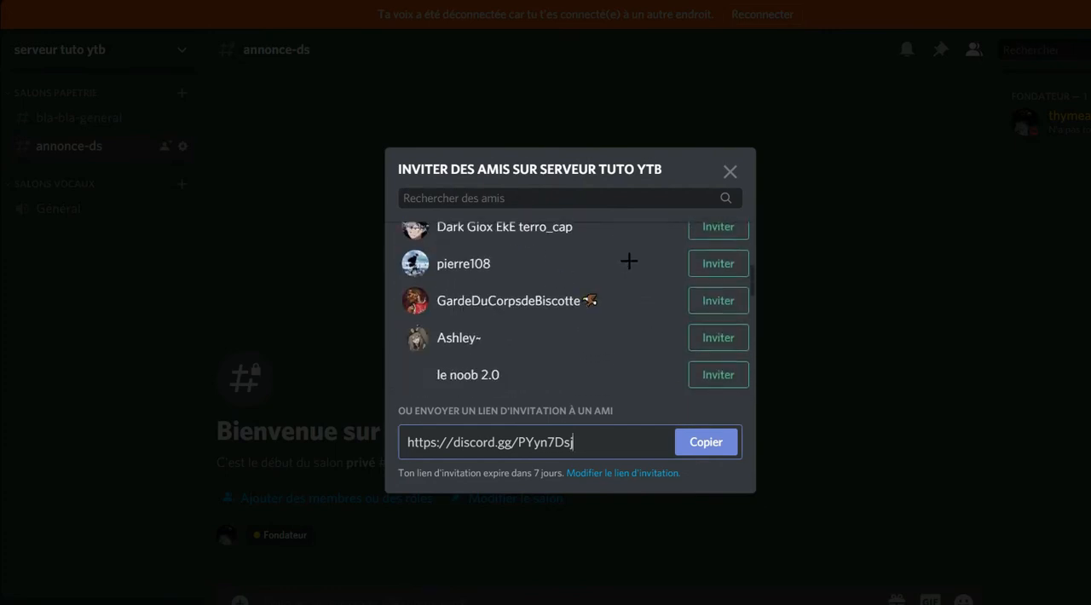
pyautogui.click(596, 450)
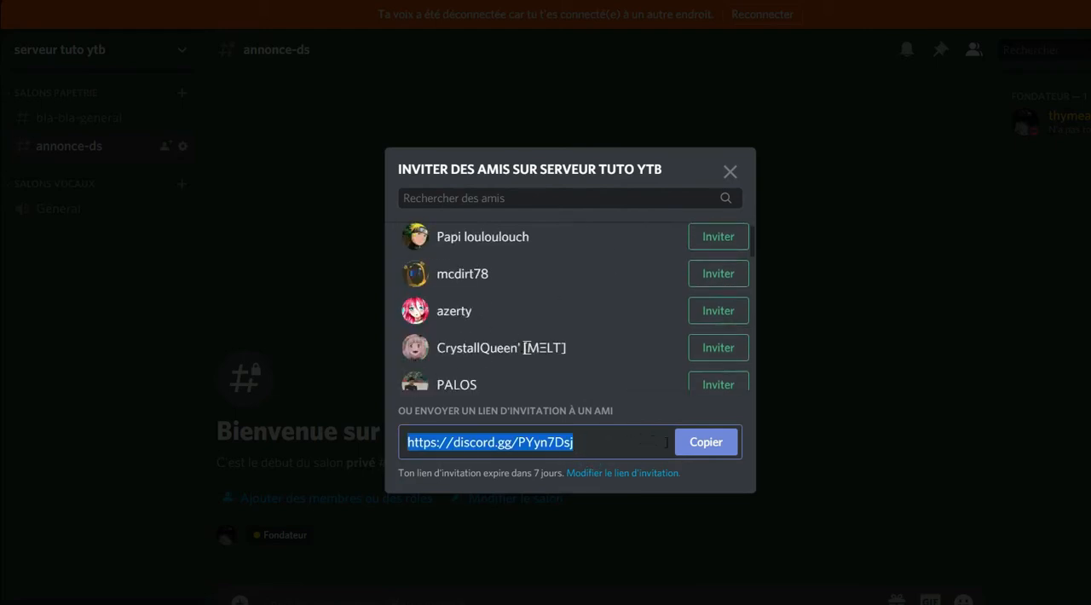
pyautogui.click(705, 441)
# Leave the invitation and open the private conversation with the alternate test account by searching for "autre".
pyautogui.click(117, 327)
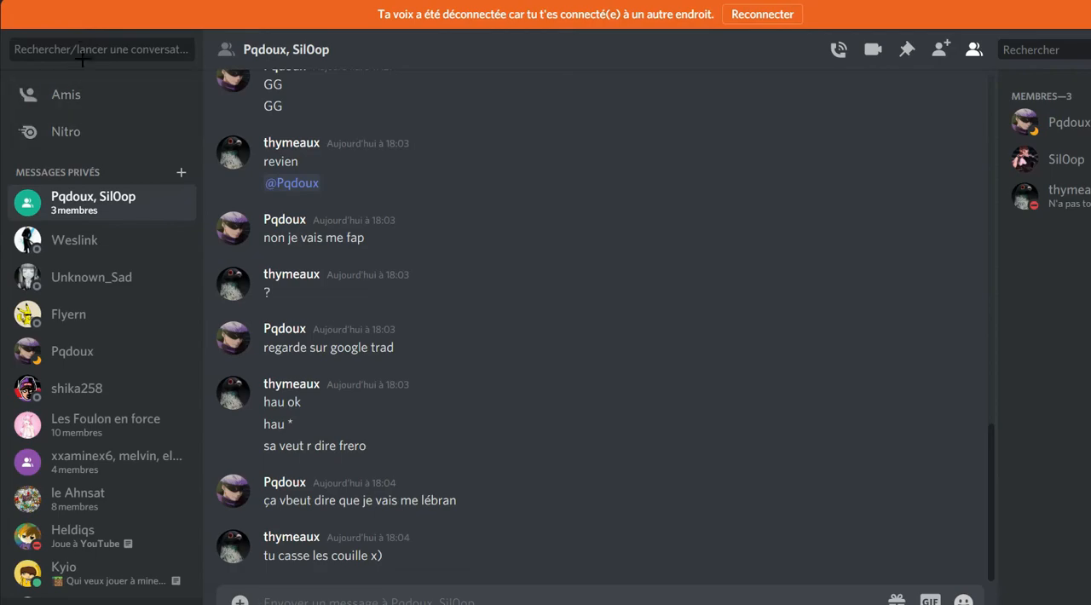
pyautogui.click(89, 49)
pyautogui.click(460, 212)
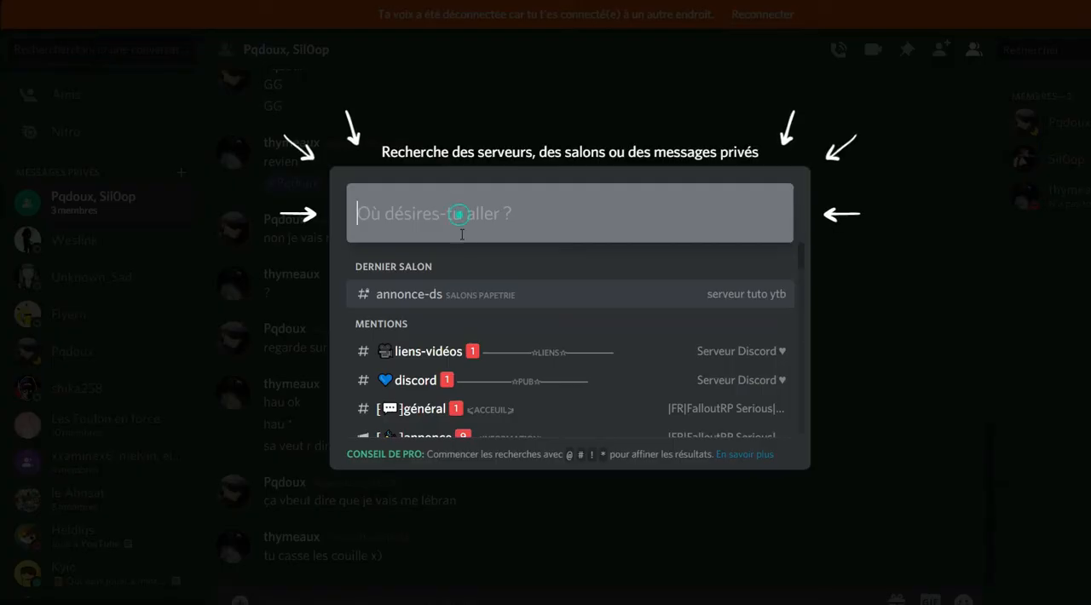
pyautogui.write('tuto')
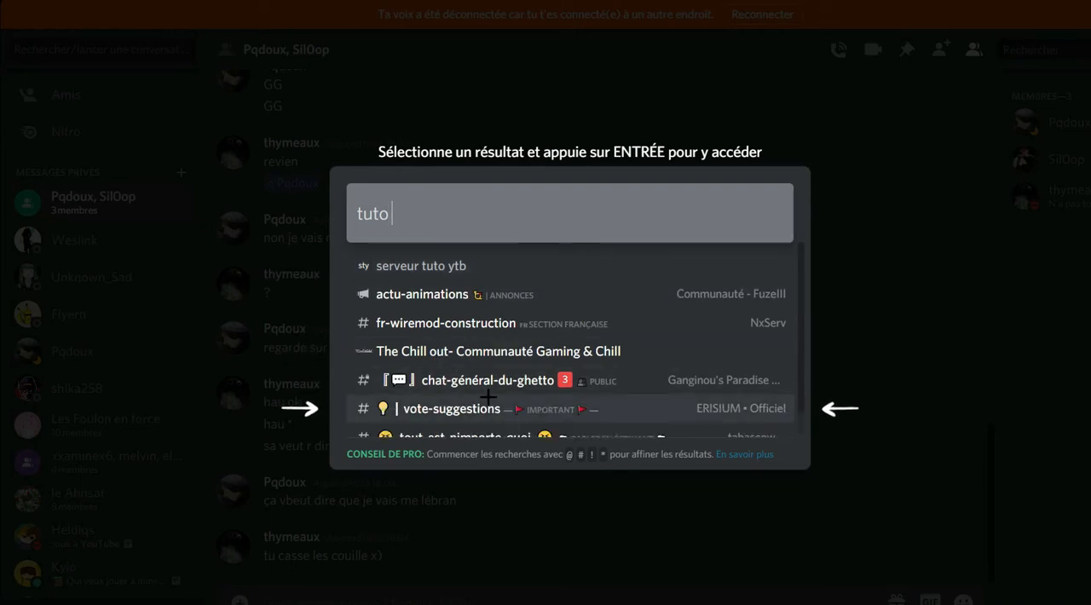
pyautogui.write(' se')
pyautogui.press('BackSpace')
pyautogui.press('BackSpace')
pyautogui.press('BackSpace')
pyautogui.press('BackSpace')
pyautogui.press('BackSpace')
pyautogui.press('BackSpace')
pyautogui.press('BackSpace')
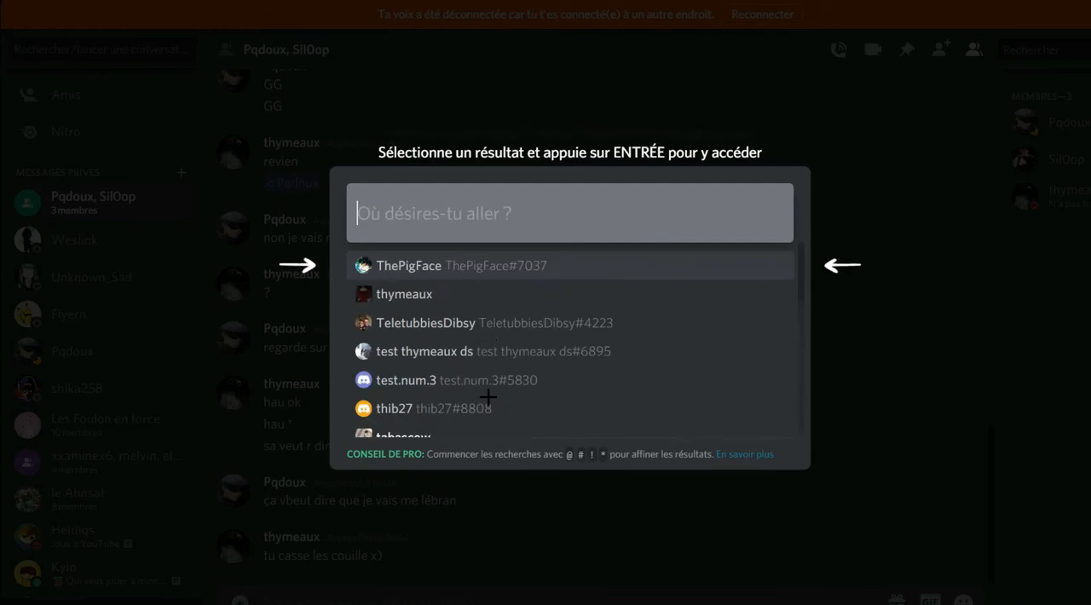
pyautogui.write('autre')
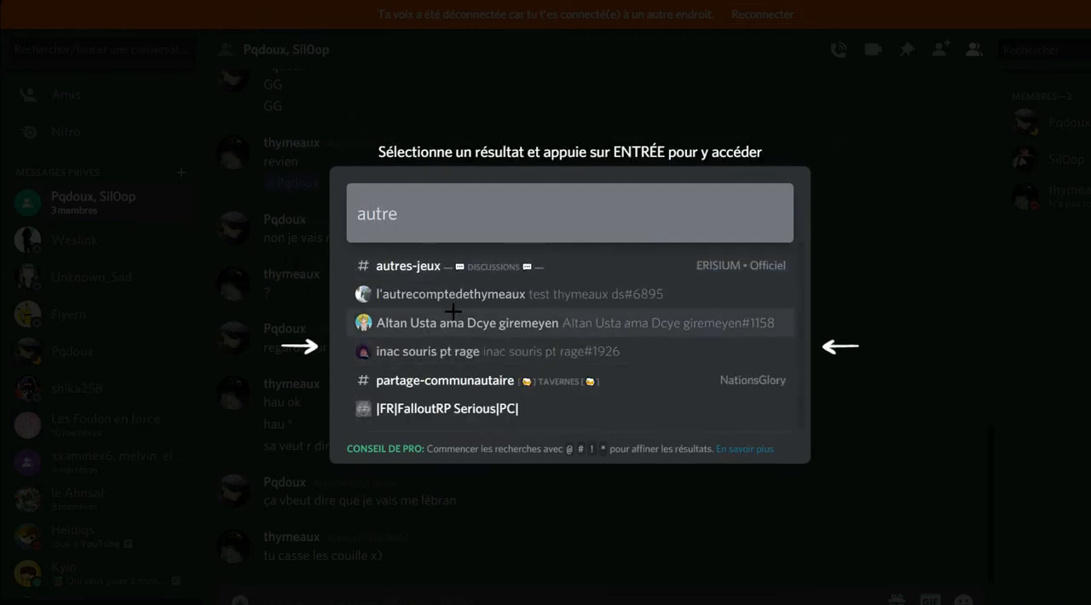
pyautogui.click(478, 293)
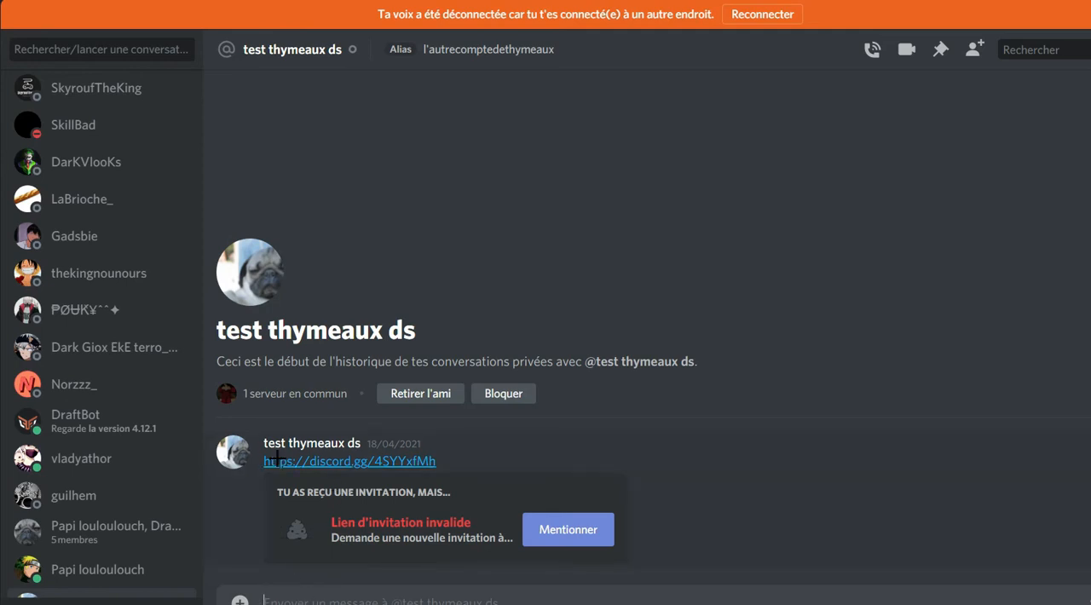
# Send the copied serveur tuto ytb invite link in the private conversation with the test account.
pyautogui.moveTo(253, 461); pyautogui.dragTo(503, 469)
pyautogui.moveTo(266, 469); pyautogui.dragTo(240, 466)
pyautogui.click(325, 595)
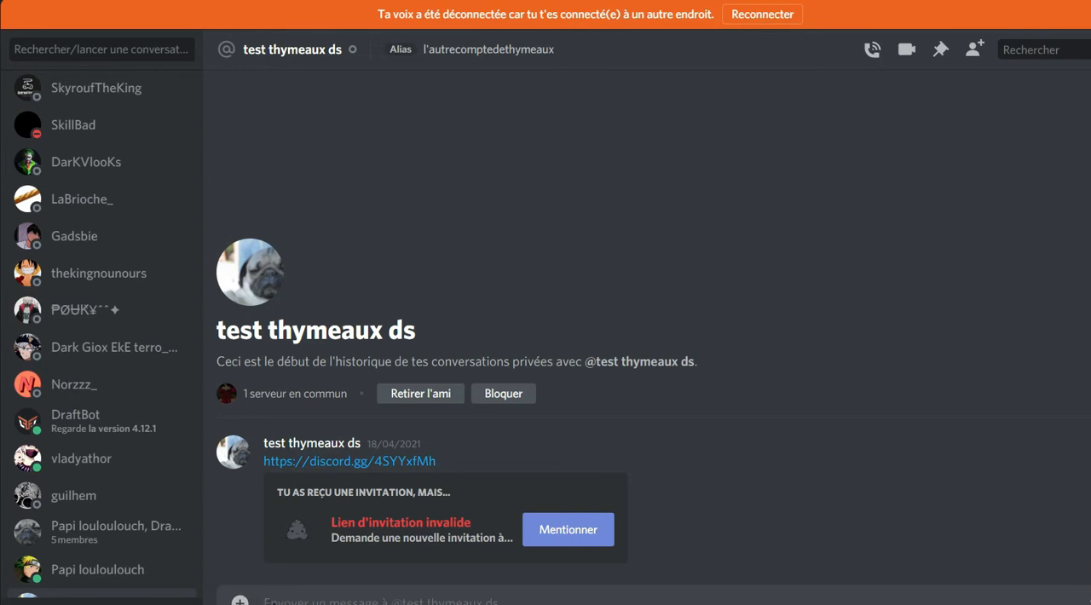
pyautogui.write('https://discord.gg/PYvg7Ds')
pyautogui.press('Return')
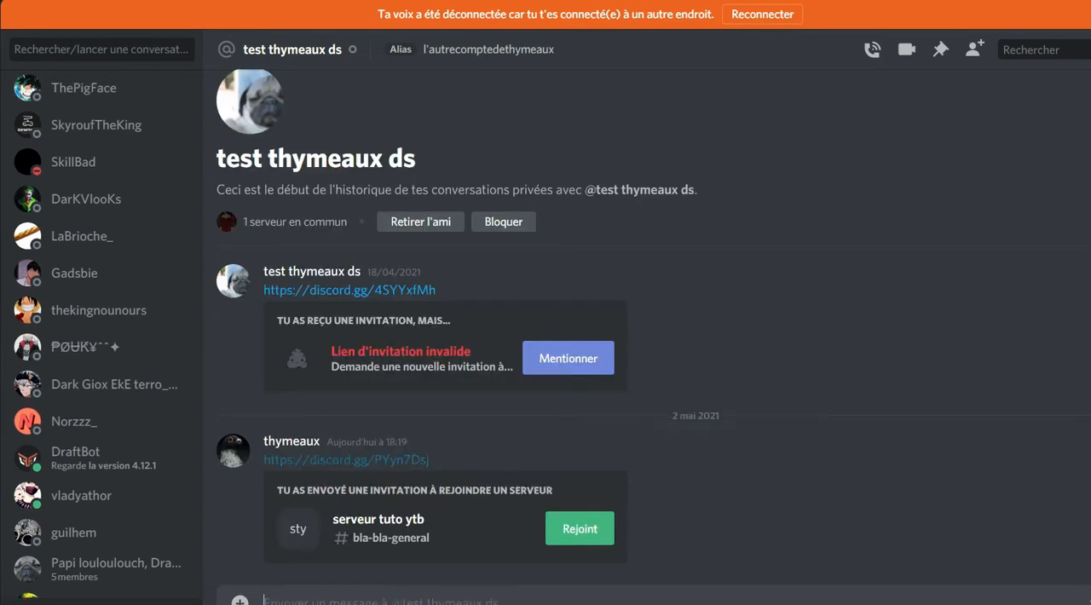
# Copy the older invite link dated 18/04/2021 from the conversation and send it to the test account.
pyautogui.moveTo(261, 299); pyautogui.dragTo(435, 291)
pyautogui.hotkey('ctrl', 'c')
pyautogui.click(235, 310)
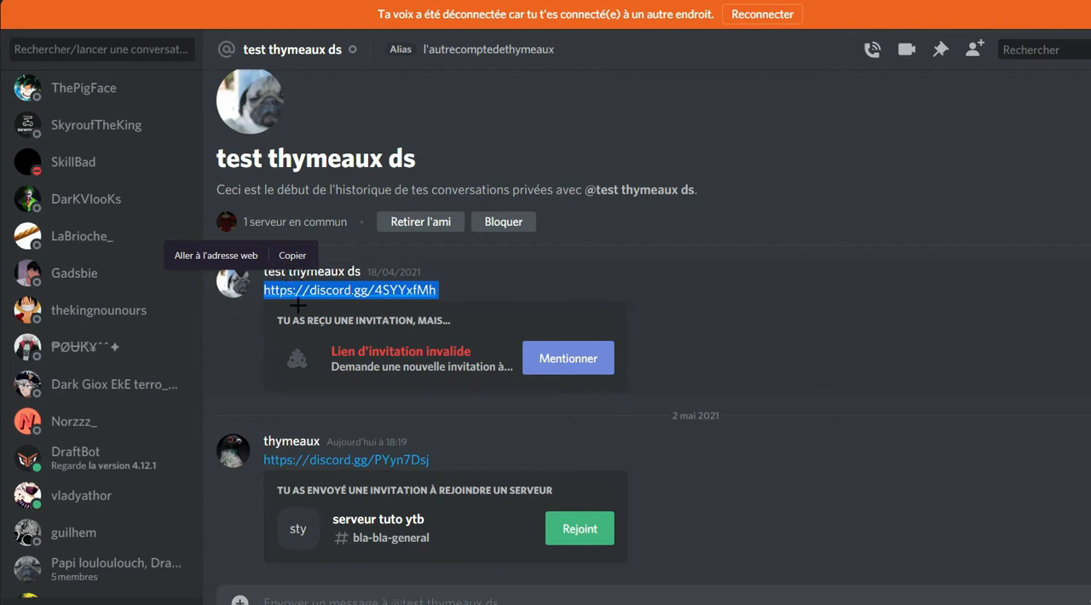
pyautogui.click(317, 600)
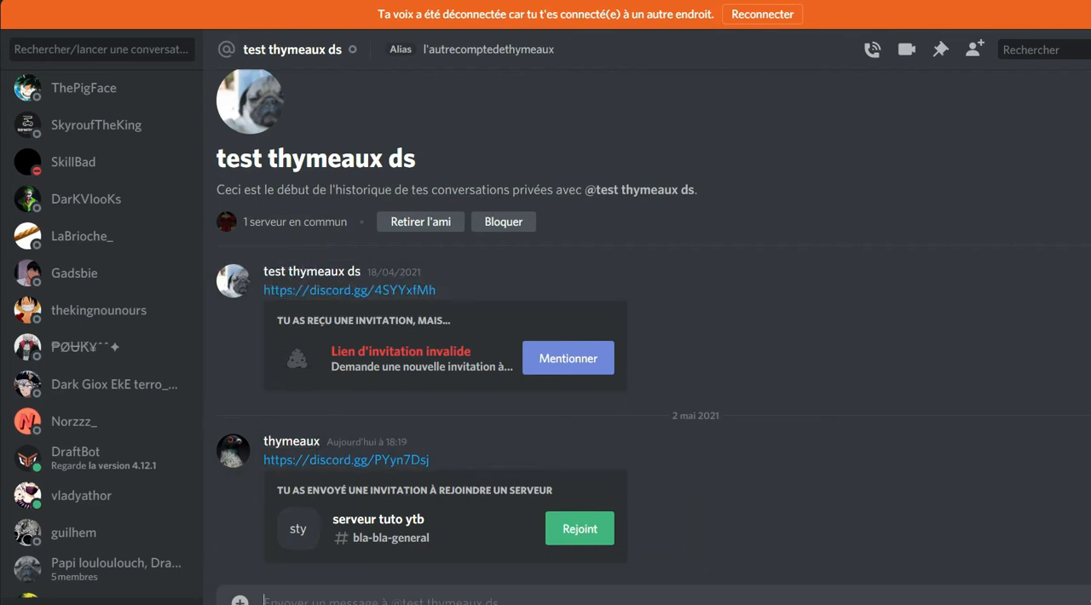
pyautogui.hotkey('ctrl', 'v')
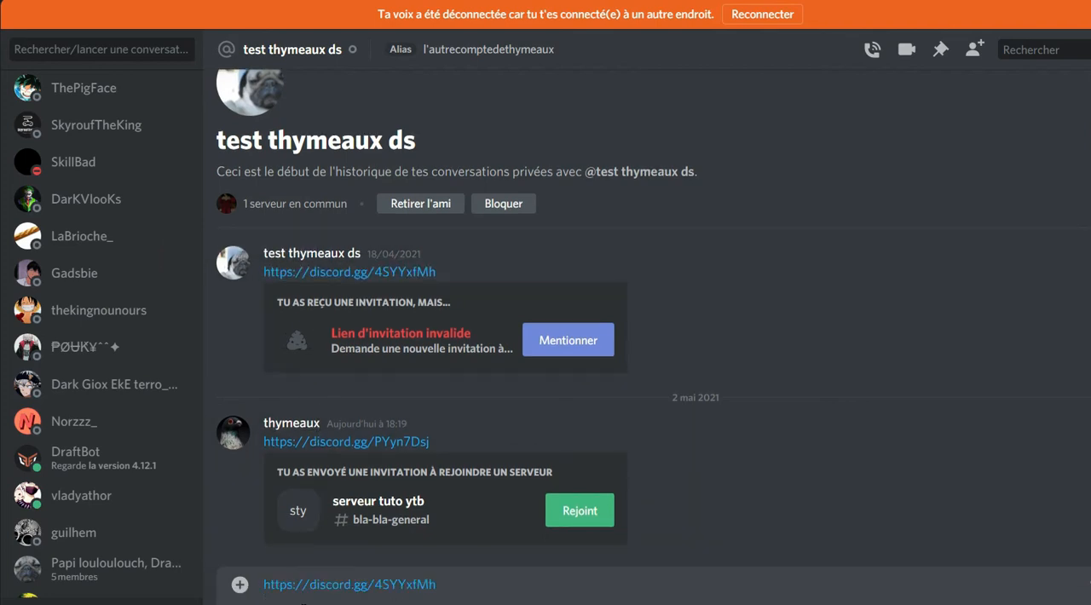
pyautogui.press('Return')
# Open the Fondateur role in the role settings of serveur tuto ytb.
pyautogui.scroll(1, 366, 396)
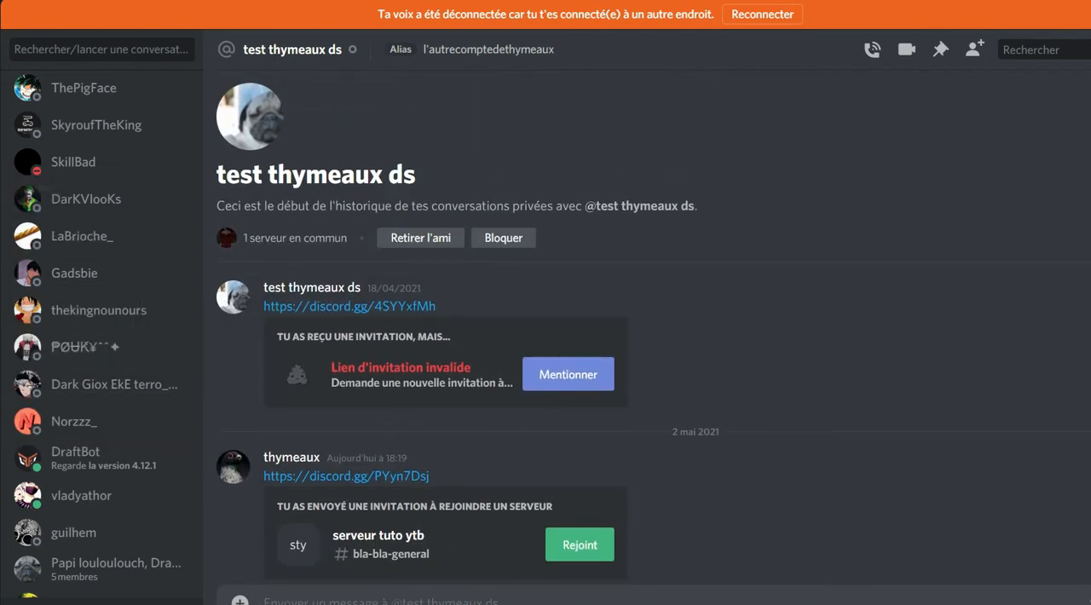
pyautogui.rightClick(0, 87)
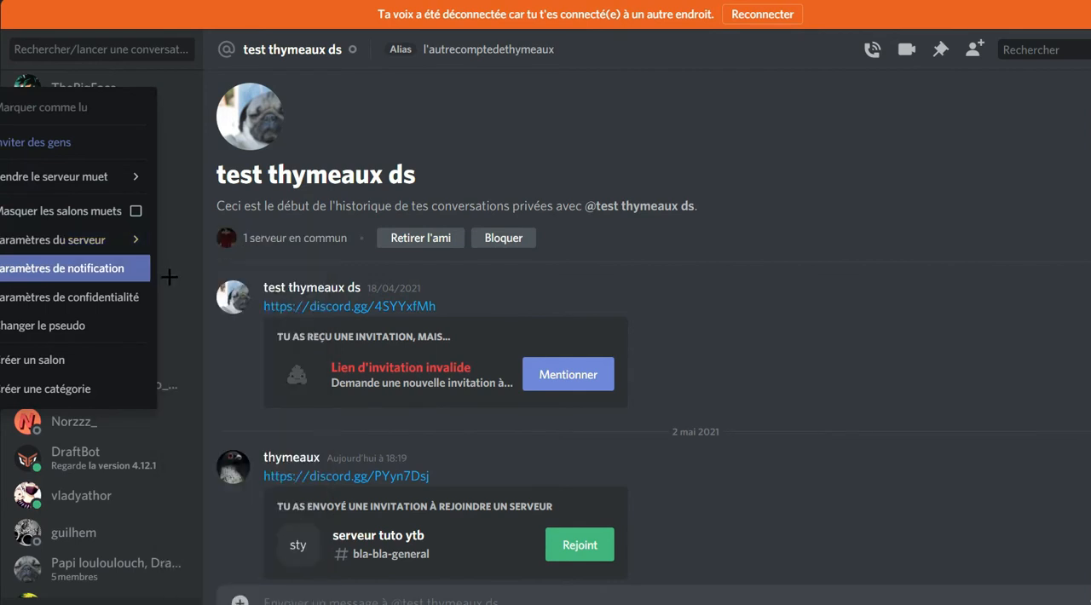
pyautogui.click(335, 333)
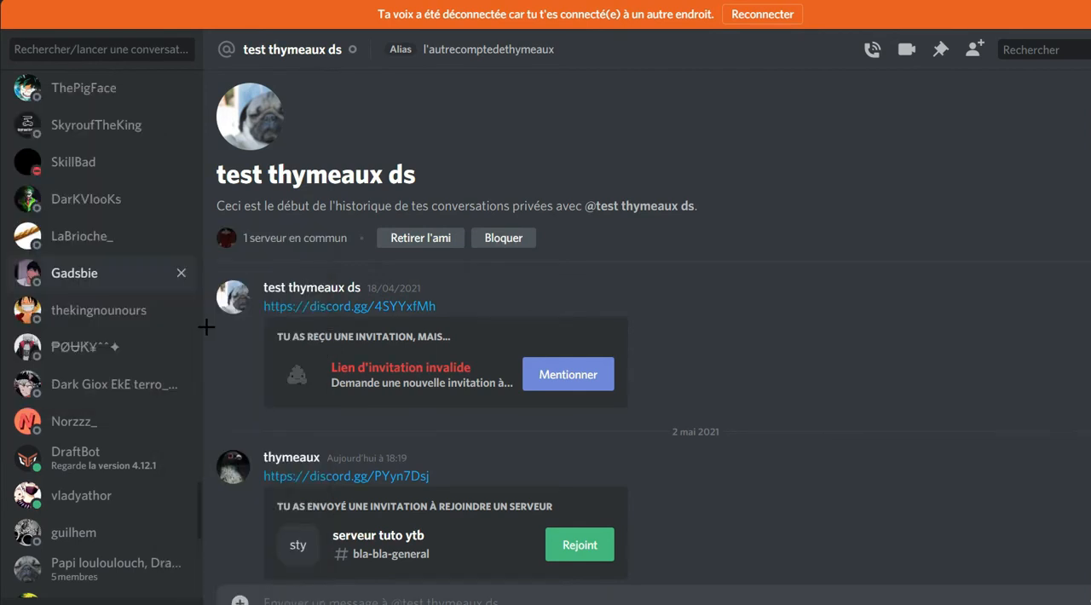
pyautogui.click(423, 85)
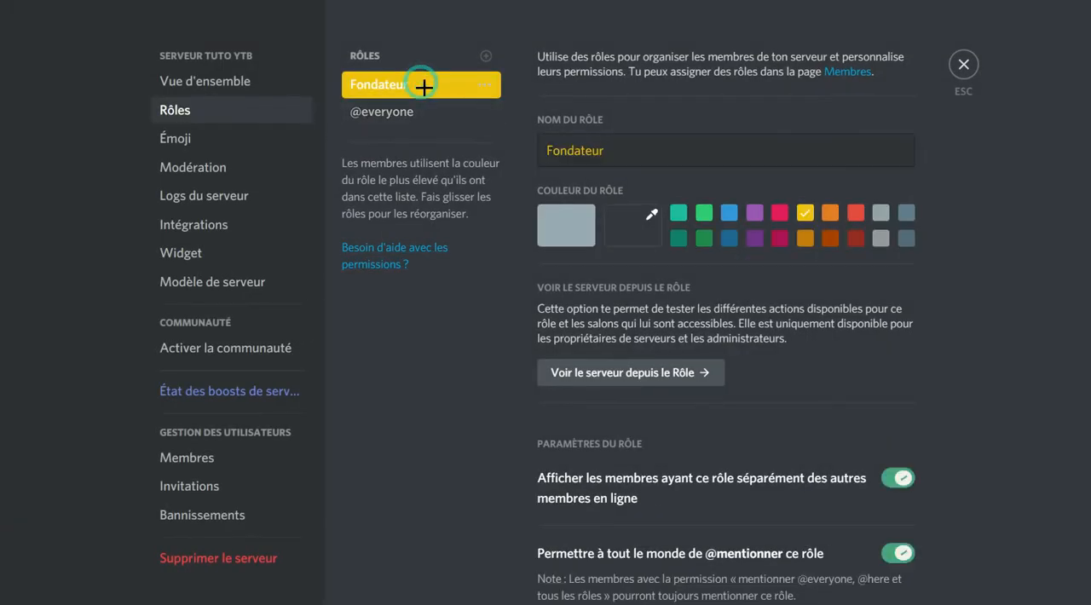
# Examine the Fondateur role's general, member and text channel permissions, and leave the server settings.
pyautogui.scroll(-10, 591, 341)
pyautogui.scroll(-3, 626, 273)
pyautogui.scroll(-2, 554, 281)
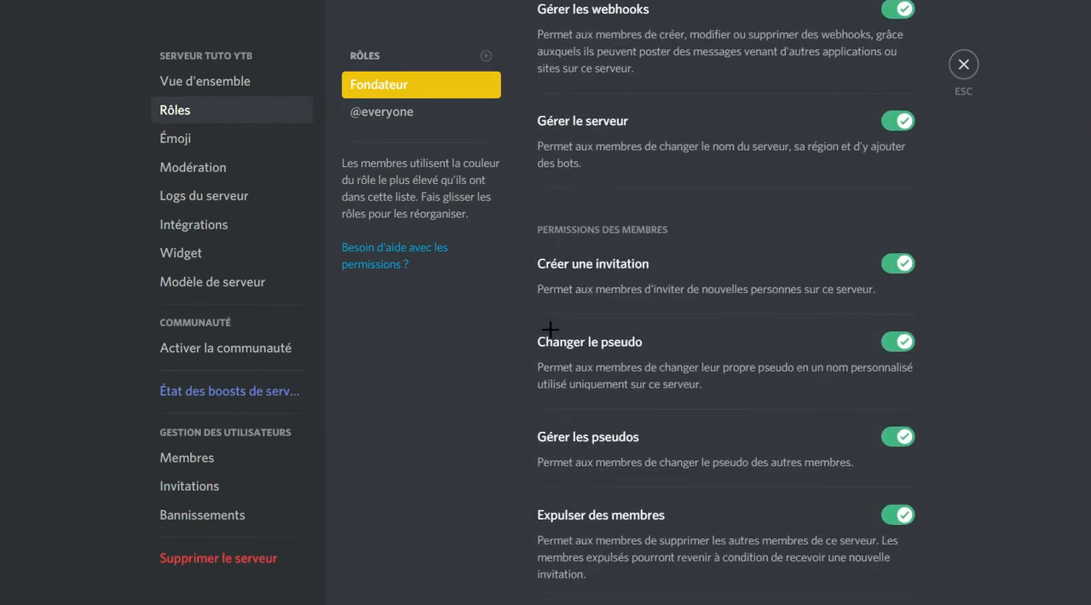
pyautogui.scroll(-2, 597, 341)
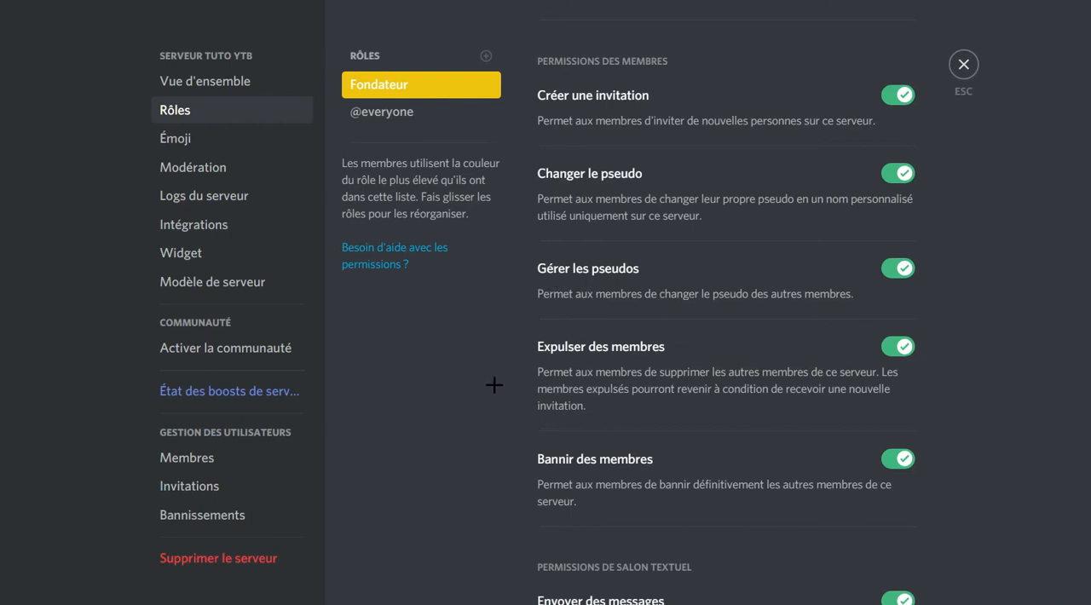
pyautogui.scroll(-1, 718, 311)
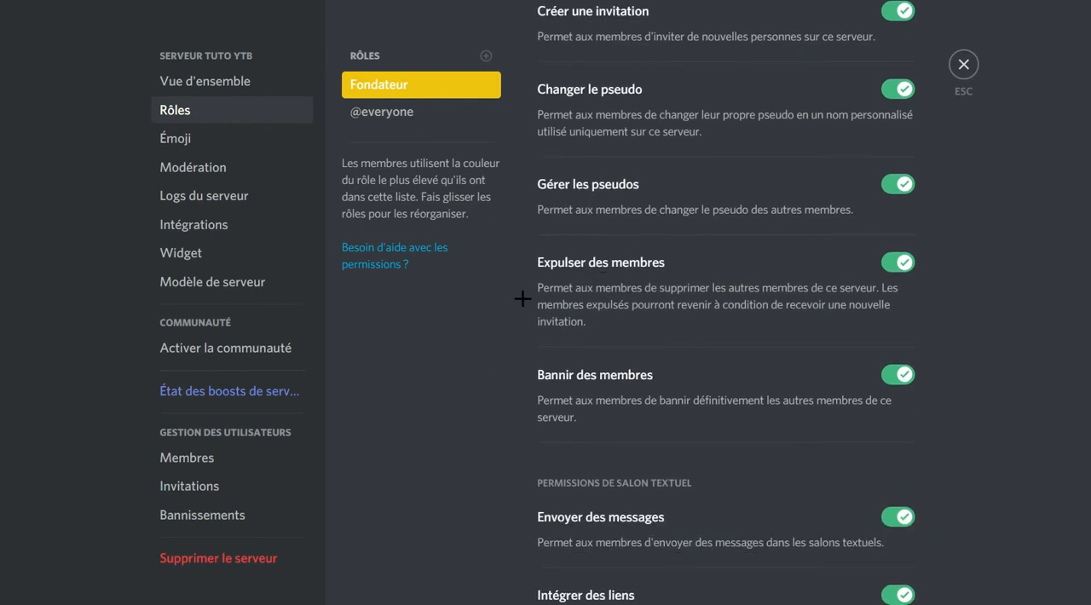
pyautogui.scroll(-1, 540, 277)
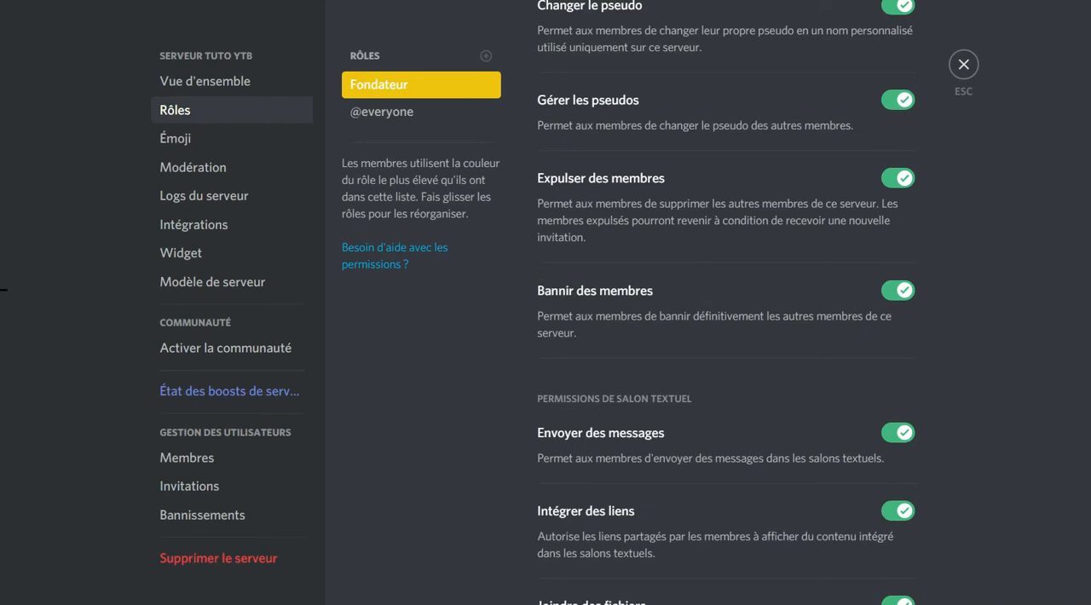
pyautogui.scroll(-2, 629, 243)
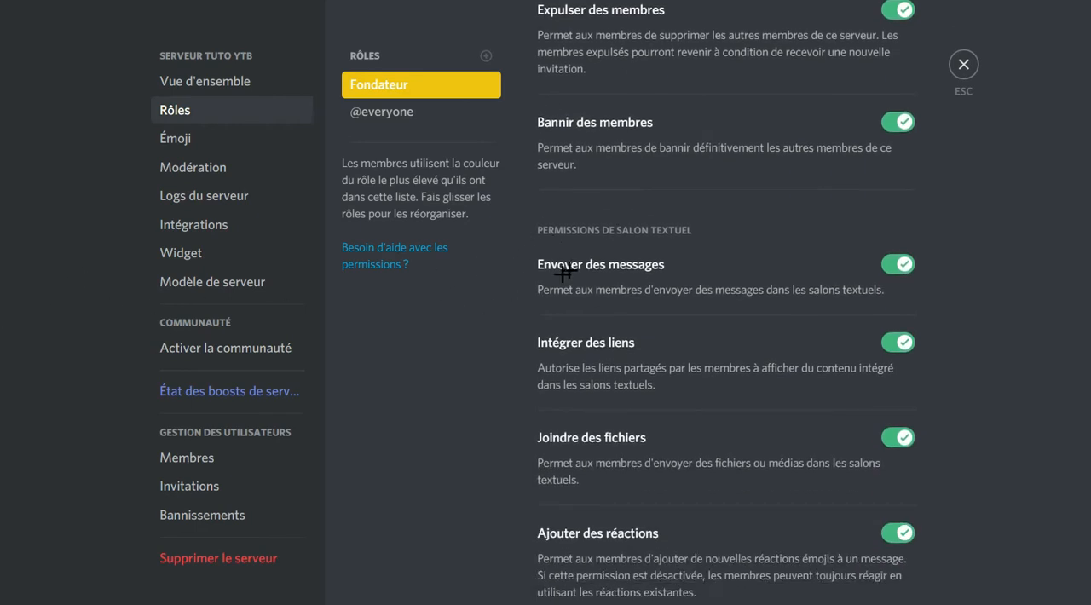
pyautogui.scroll(-2, 563, 272)
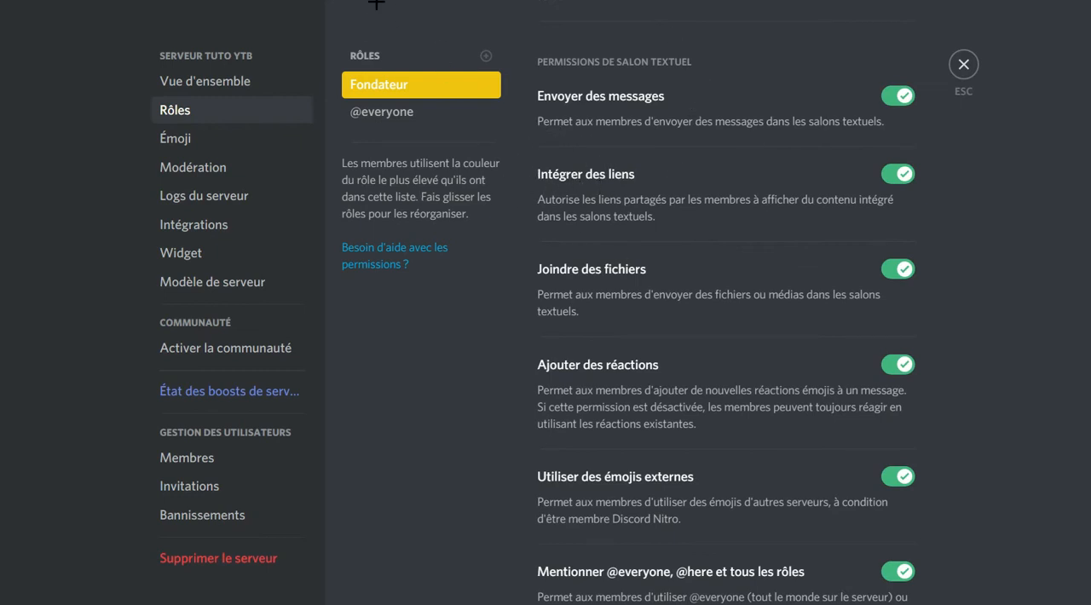
pyautogui.click(977, 67)
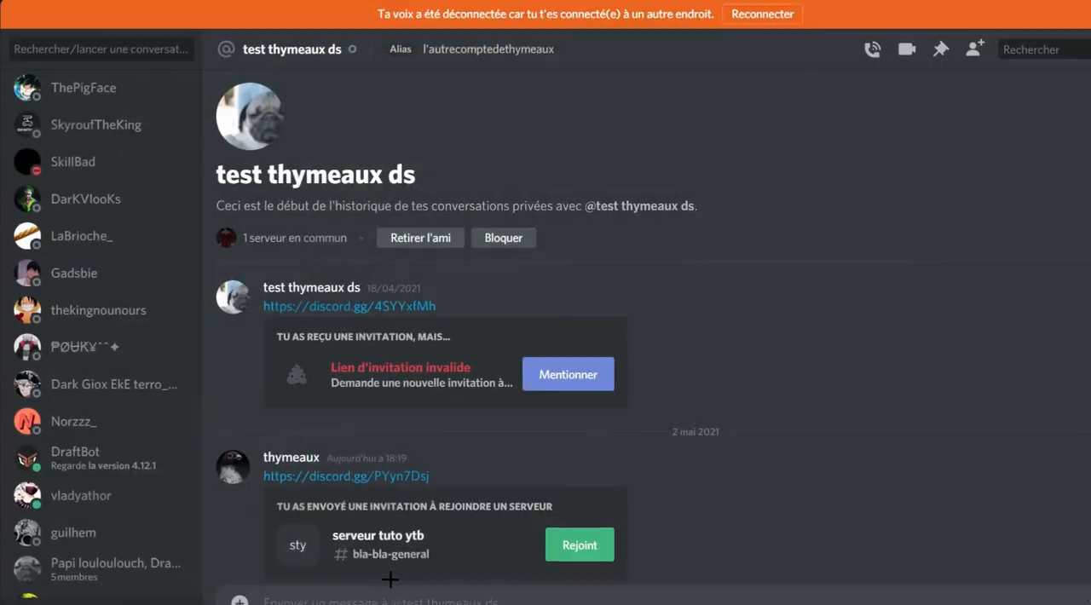
# Go to the bla-bla-general channel of serveur tuto ytb and send the copied older invite link there.
pyautogui.click(2, 81)
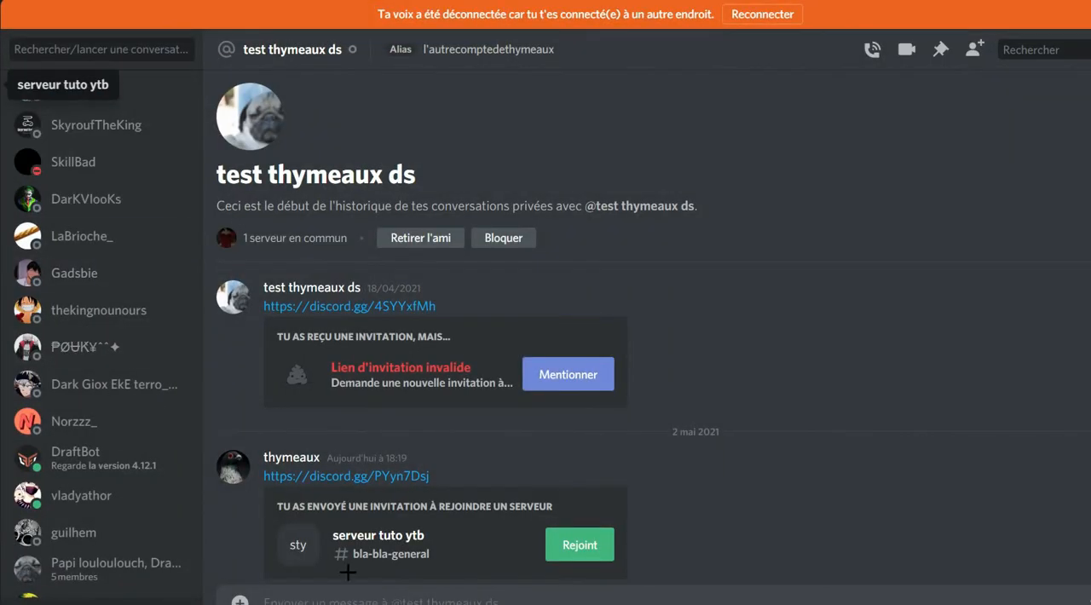
pyautogui.click(54, 117)
pyautogui.write('V')
pyautogui.press('BackSpace')
pyautogui.hotkey('ctrl', 'v')
pyautogui.press('Return')
# Send the server's discord.com channel link in bla-bla-general, below the invite message.
pyautogui.doubleClick(260, 469)
pyautogui.click(249, 473)
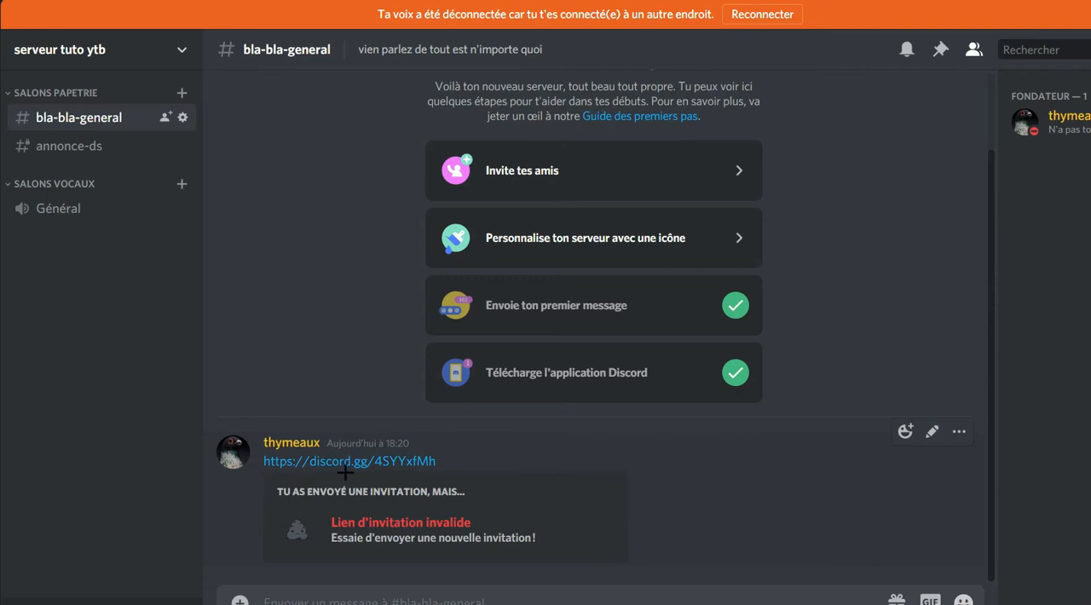
pyautogui.moveTo(452, 465); pyautogui.dragTo(248, 471)
pyautogui.hotkey('ctrl', 'v')
pyautogui.press('Return')
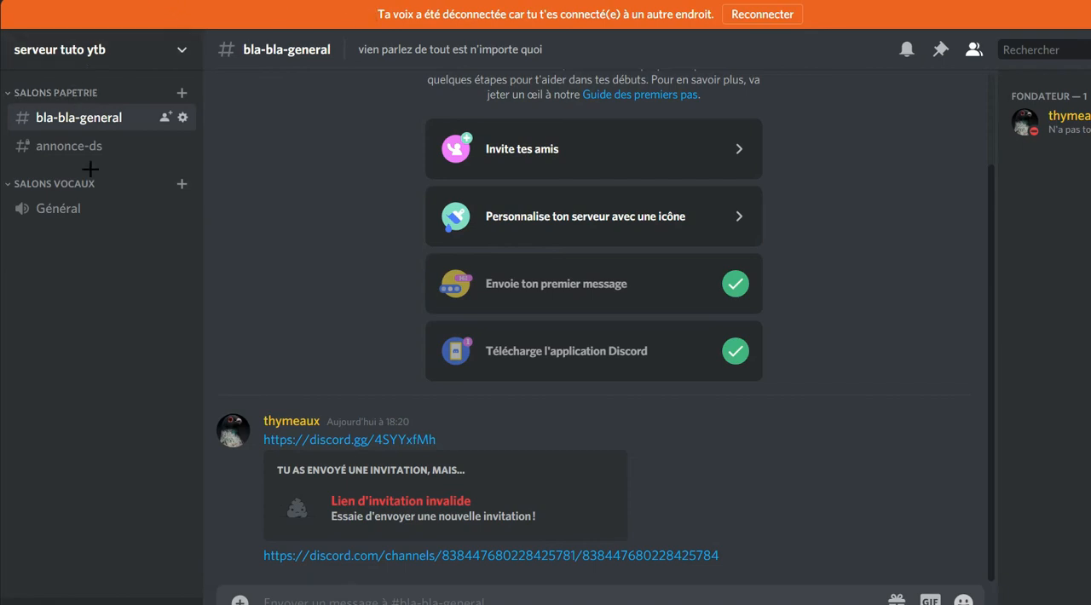
# Enable the "Voir les salons" permission for the Fondateur role of serveur tuto ytb and save the change.
pyautogui.rightClick(3, 92)
pyautogui.rightClick(0, 92)
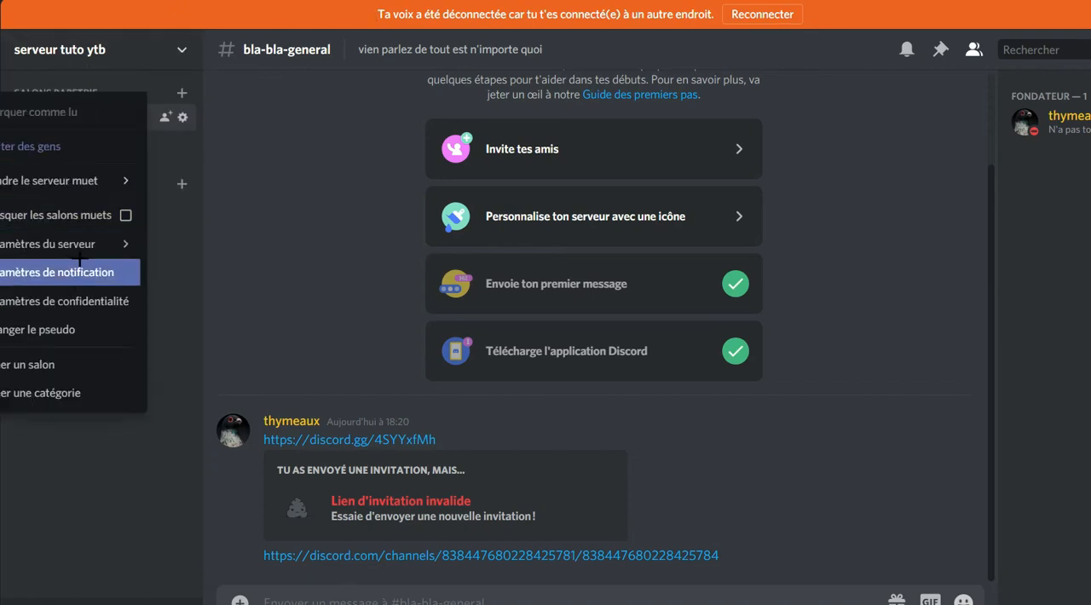
pyautogui.moveTo(76, 244)
pyautogui.click(285, 279)
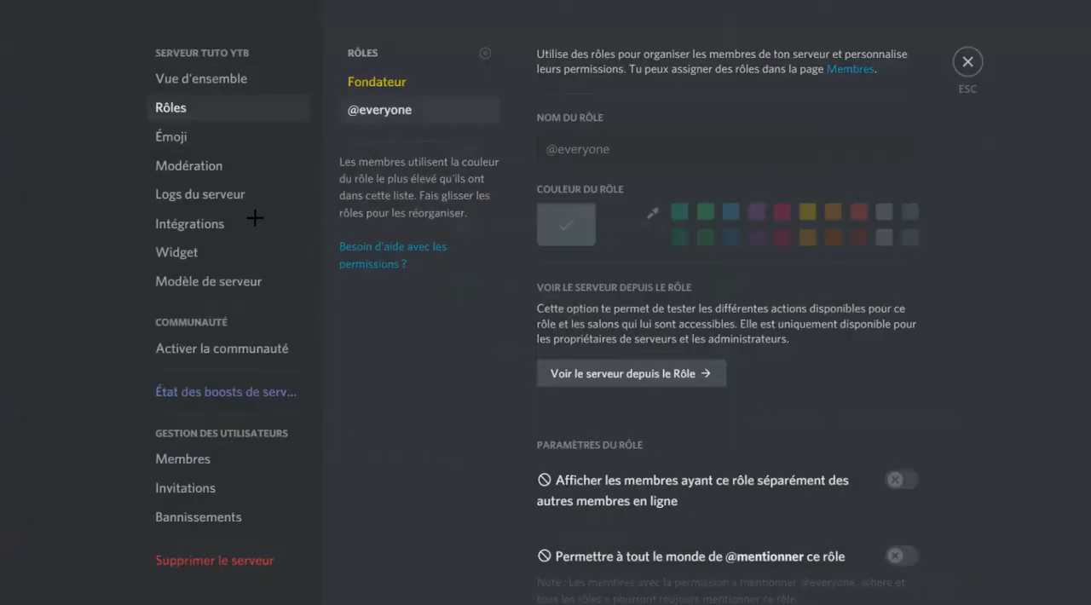
pyautogui.click(429, 81)
pyautogui.scroll(-9, 710, 357)
pyautogui.scroll(7, 691, 333)
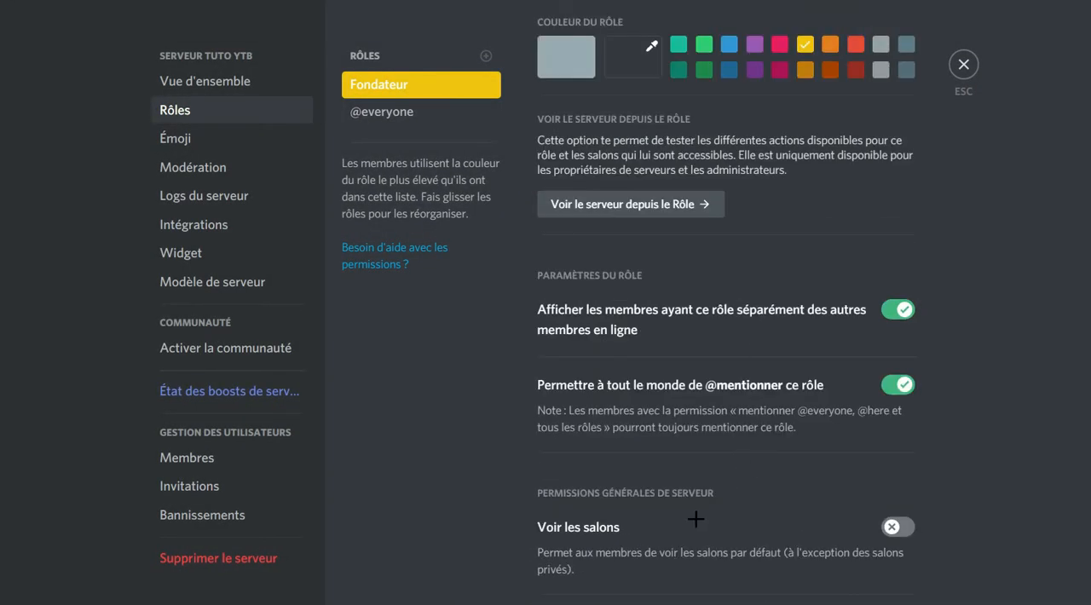
pyautogui.click(878, 527)
pyautogui.scroll(-8, 823, 383)
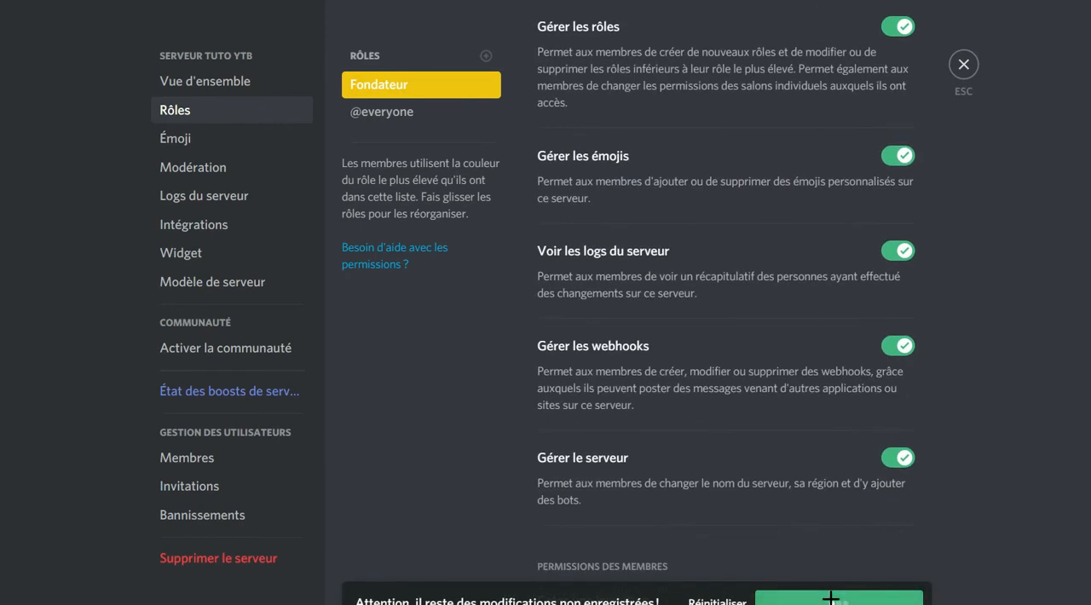
# Examine the Fondateur role's member and text channel permissions up to external emojis, and leave the server settings.
pyautogui.scroll(-8, 706, 390)
pyautogui.scroll(3, 594, 340)
pyautogui.scroll(-6, 604, 351)
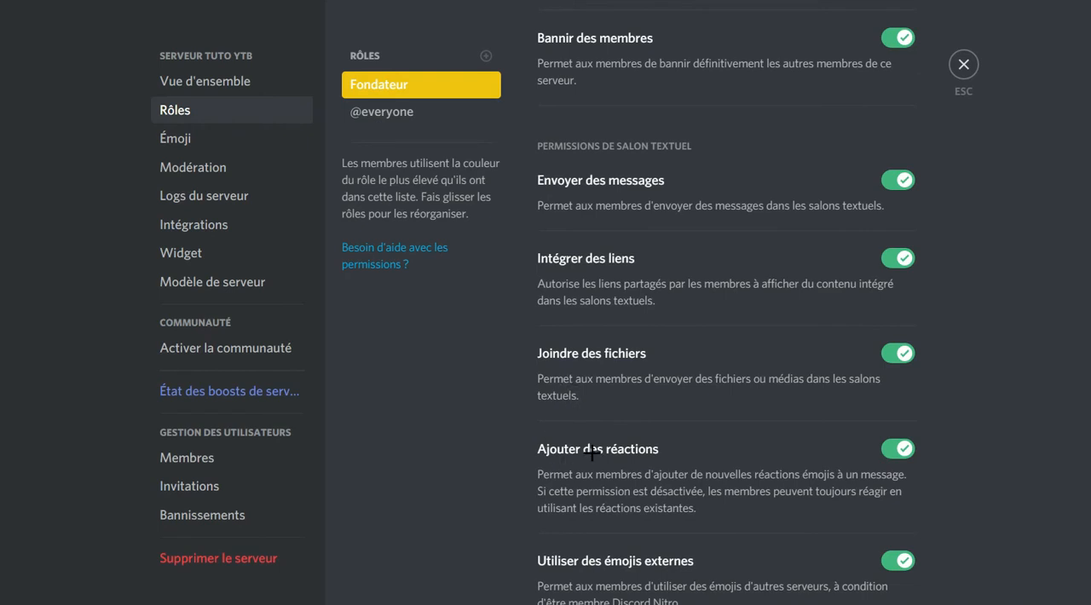
pyautogui.click(964, 65)
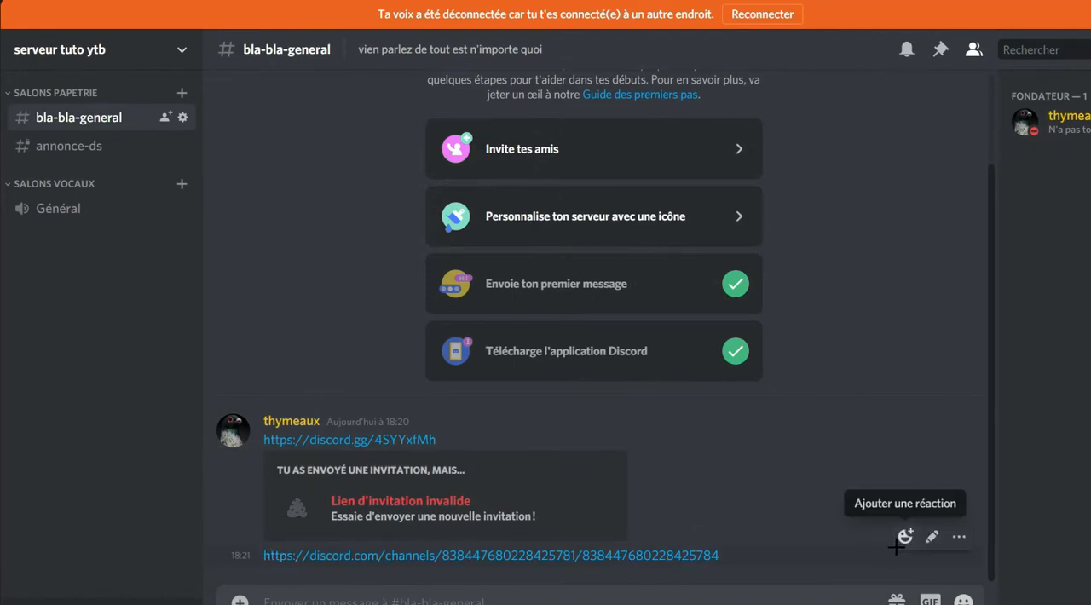
# Add a laughing emoji reaction to the channel link message in bla-bla-general and remove it again.
pyautogui.rightClick(565, 560)
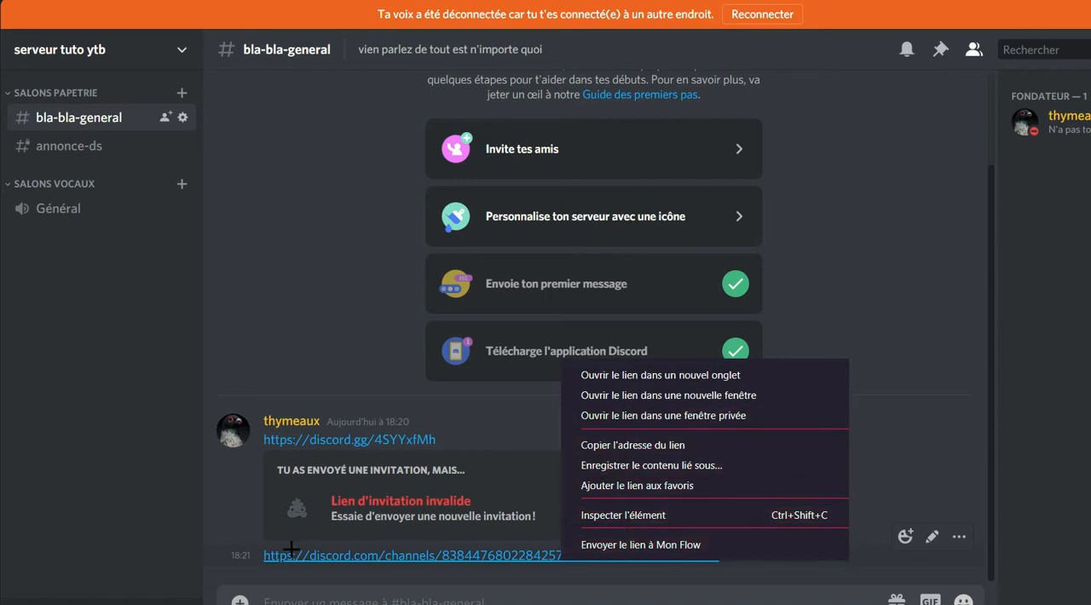
pyautogui.click(245, 563)
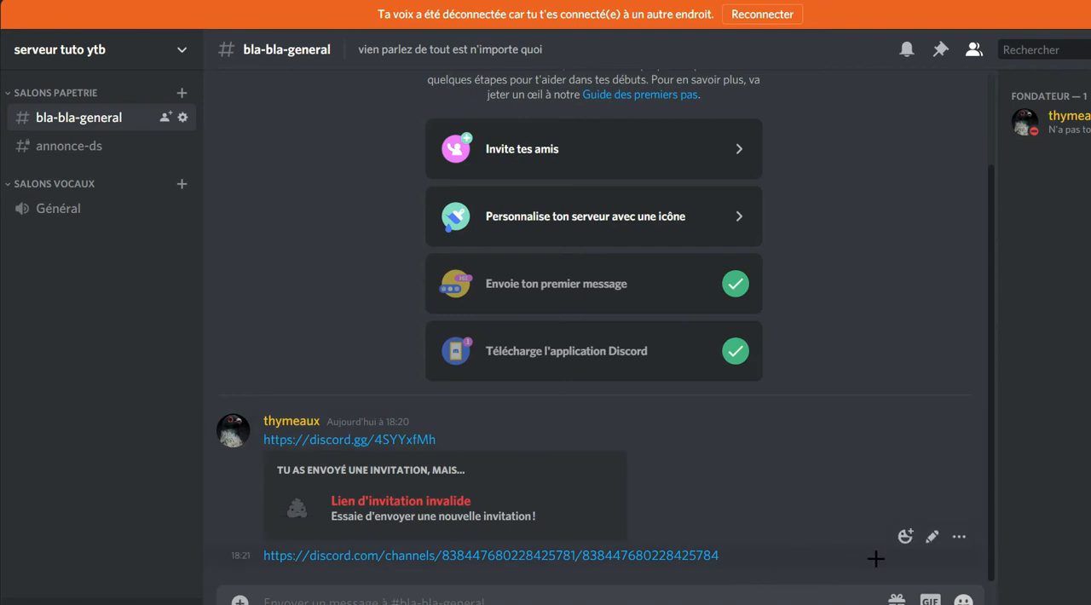
pyautogui.click(905, 537)
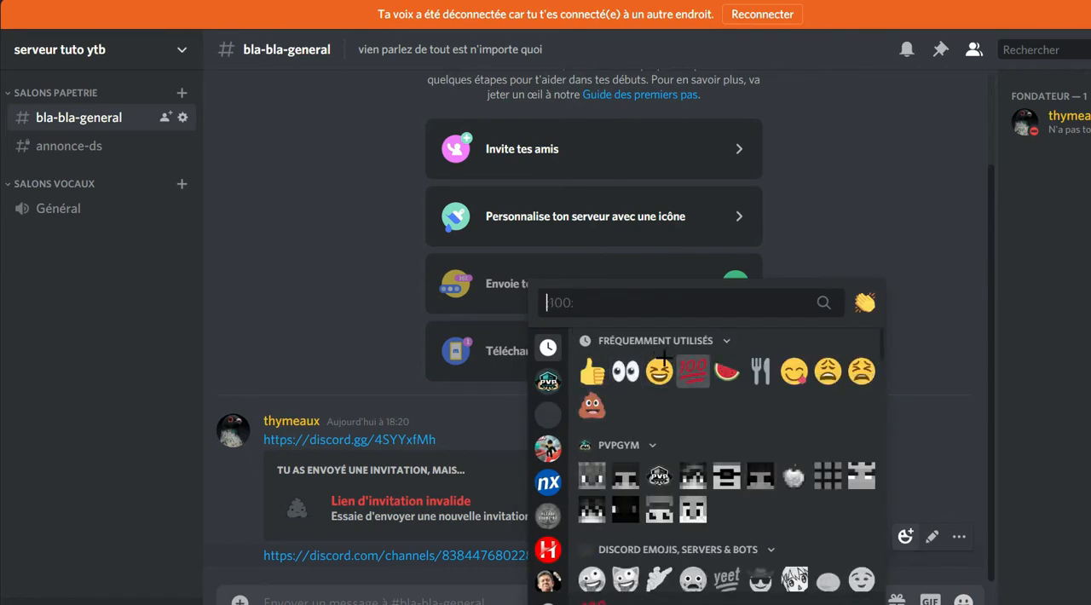
pyautogui.click(661, 371)
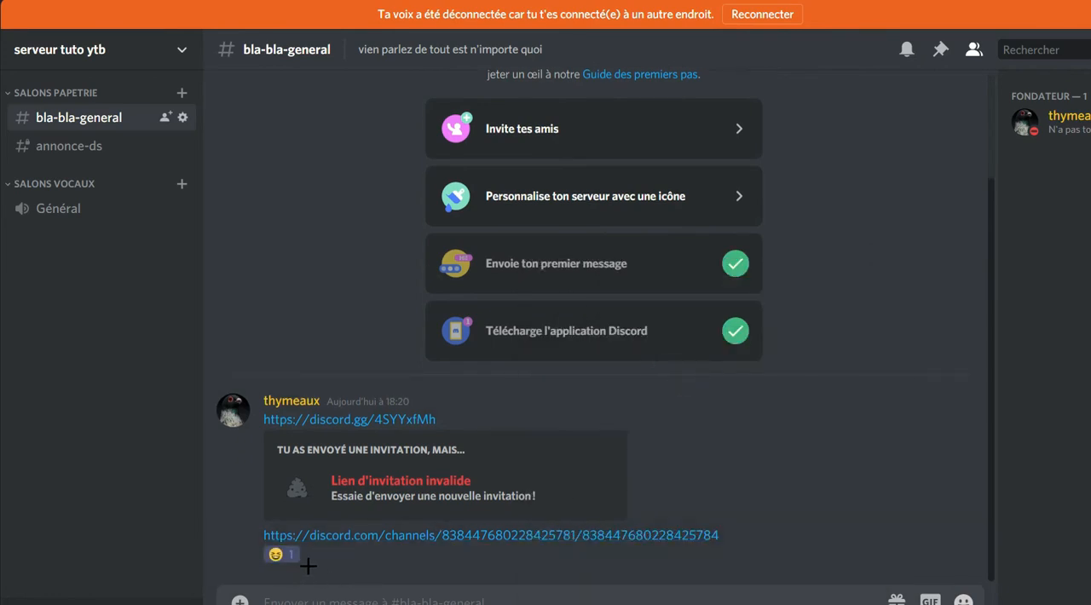
pyautogui.click(283, 556)
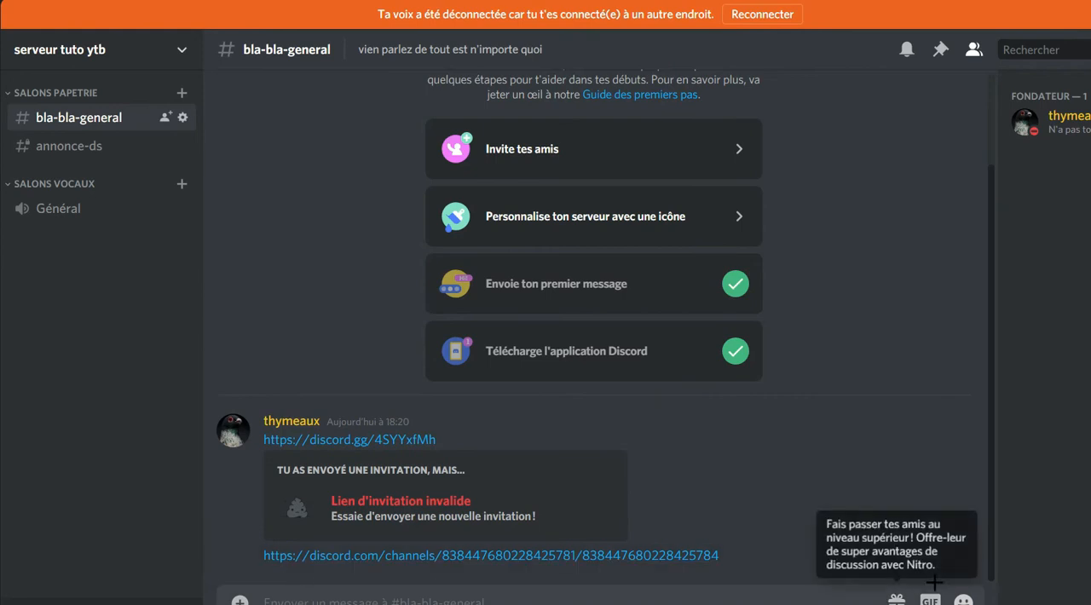
# Add a watermelon reaction to the channel link message in bla-bla-general and remove it again.
pyautogui.click(905, 537)
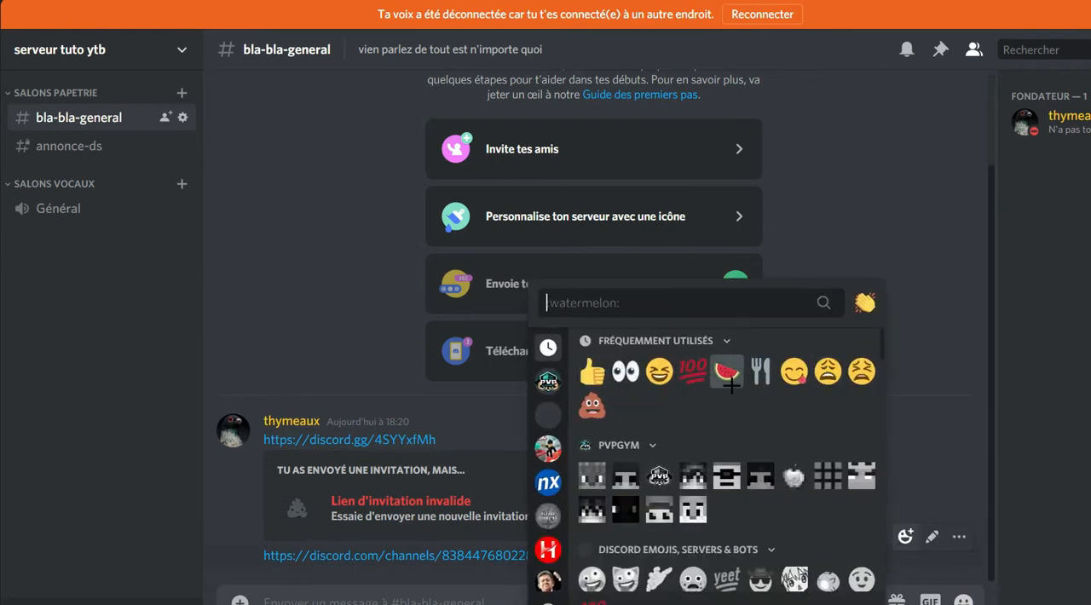
pyautogui.click(726, 371)
pyautogui.click(293, 559)
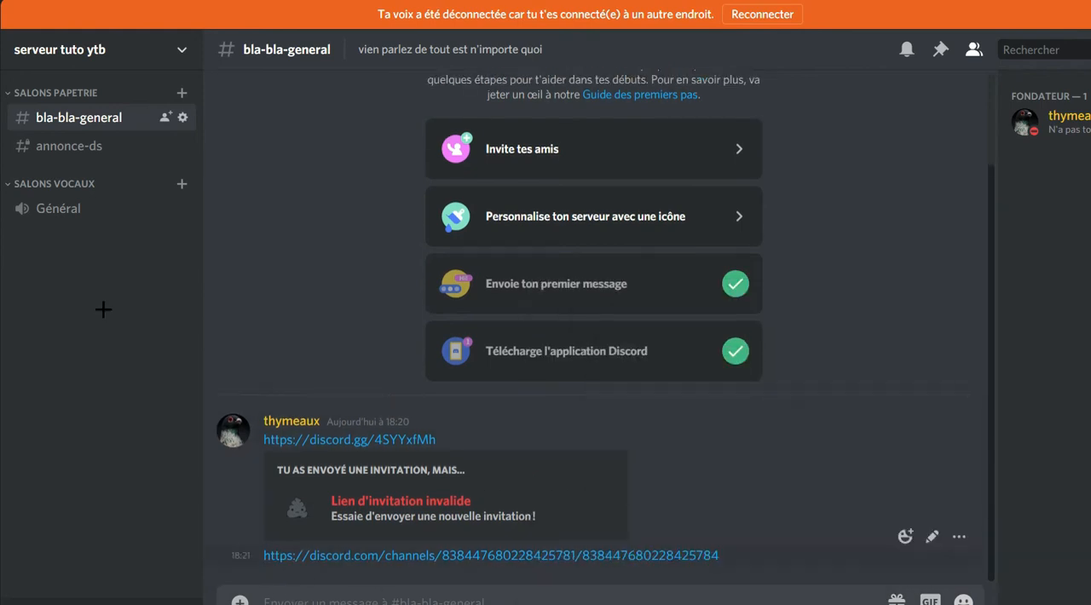
# Reopen the Fondateur role in the server settings and examine its remaining text channel permissions, from reactions to slash commands.
pyautogui.rightClick(2, 89)
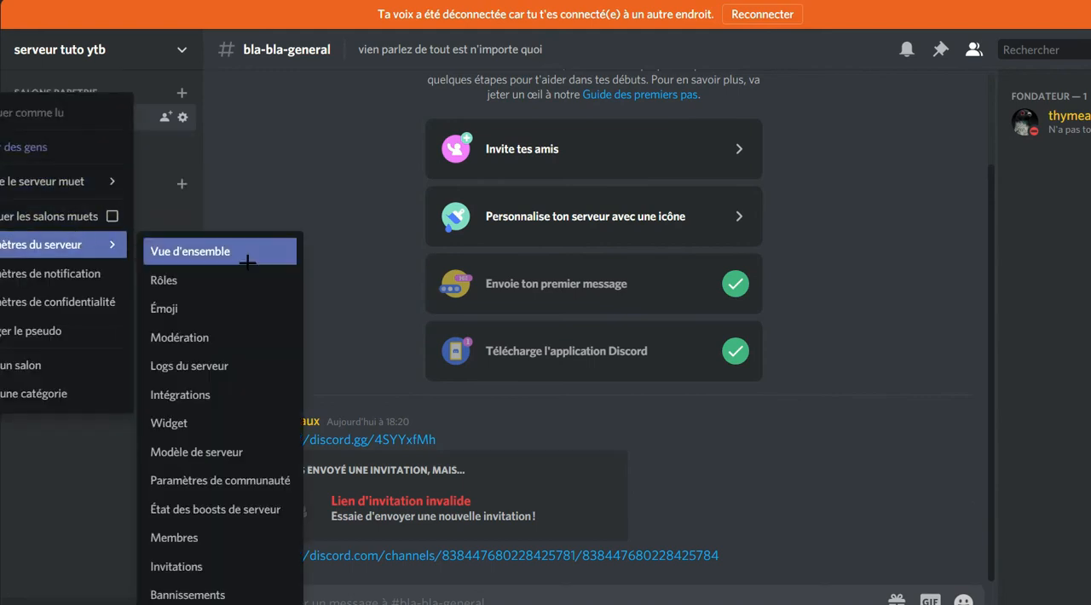
pyautogui.click(388, 349)
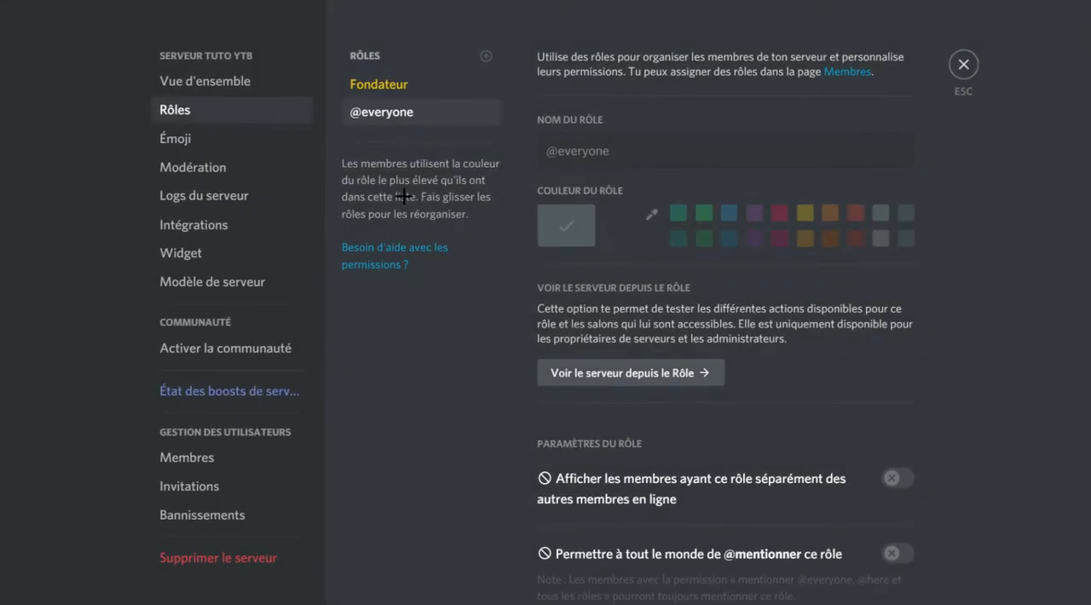
pyautogui.click(380, 83)
pyautogui.scroll(-4, 804, 401)
pyautogui.scroll(-15, 803, 401)
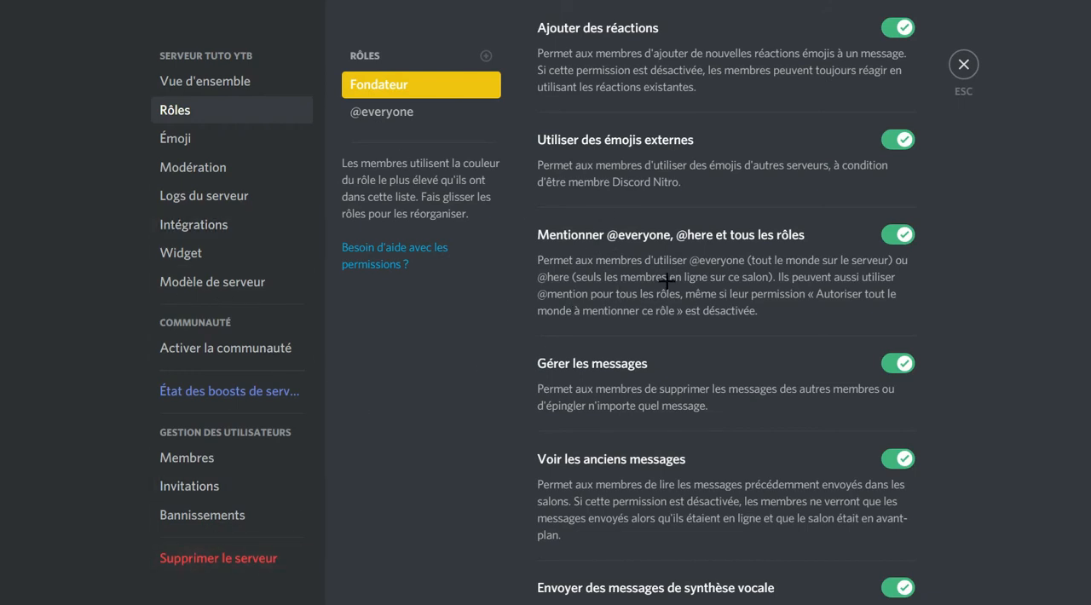
pyautogui.scroll(-2, 640, 351)
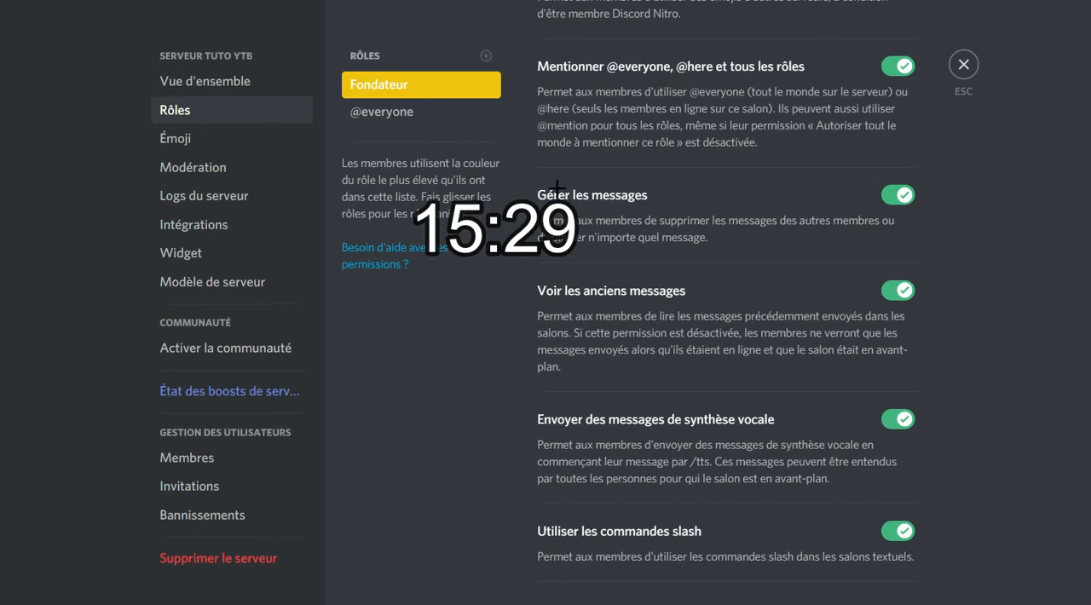
pyautogui.scroll(-3, 565, 288)
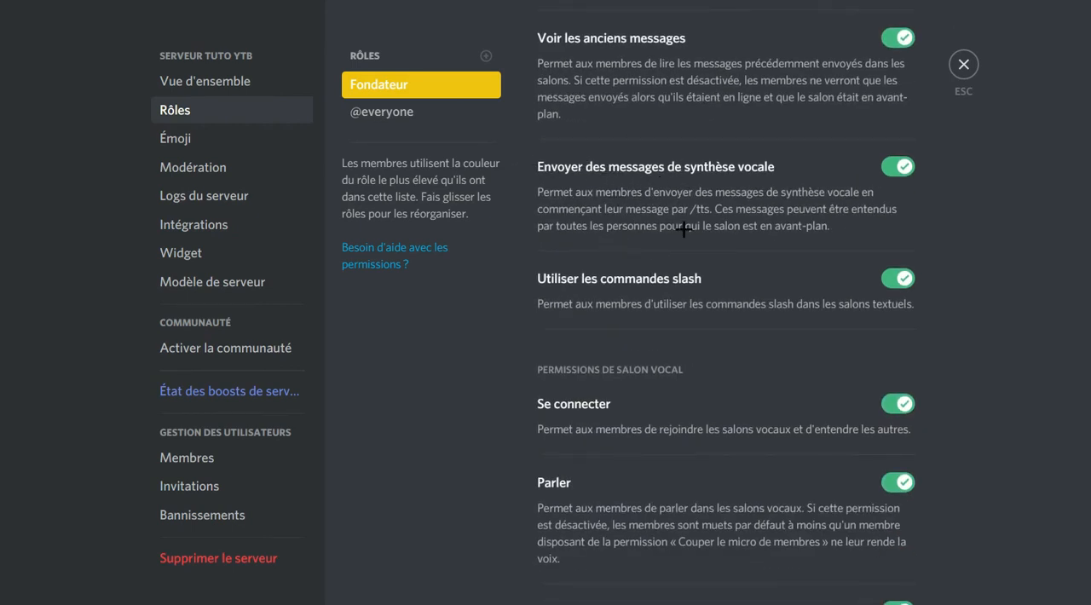
# Examine the Fondateur role's voice channel permissions, from "Se connecter" to "Déplacer des membres".
pyautogui.scroll(-3, 673, 217)
pyautogui.scroll(1, 617, 111)
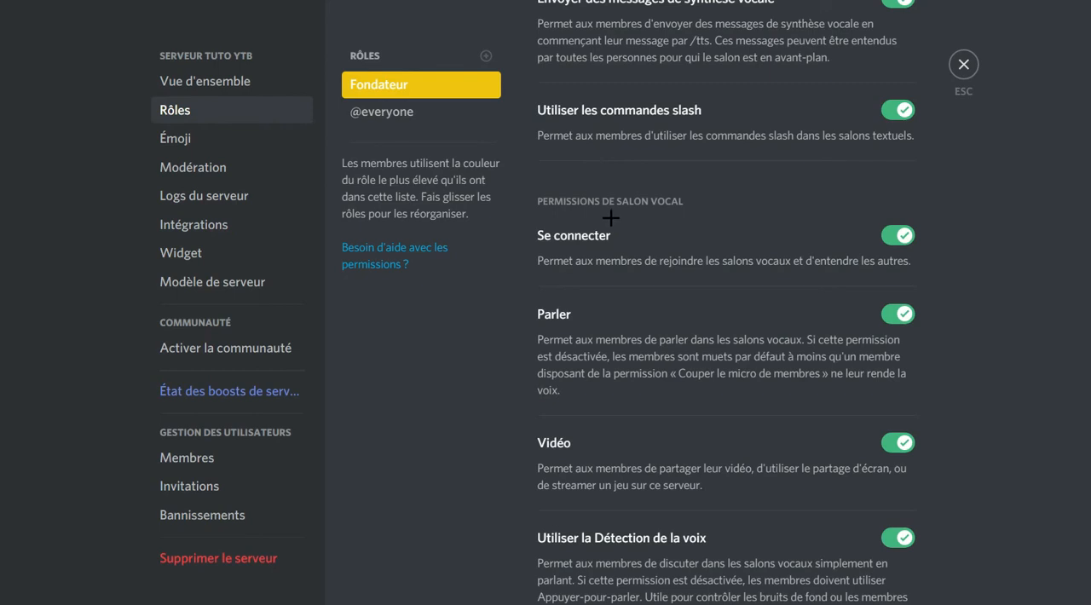
pyautogui.scroll(-4, 611, 218)
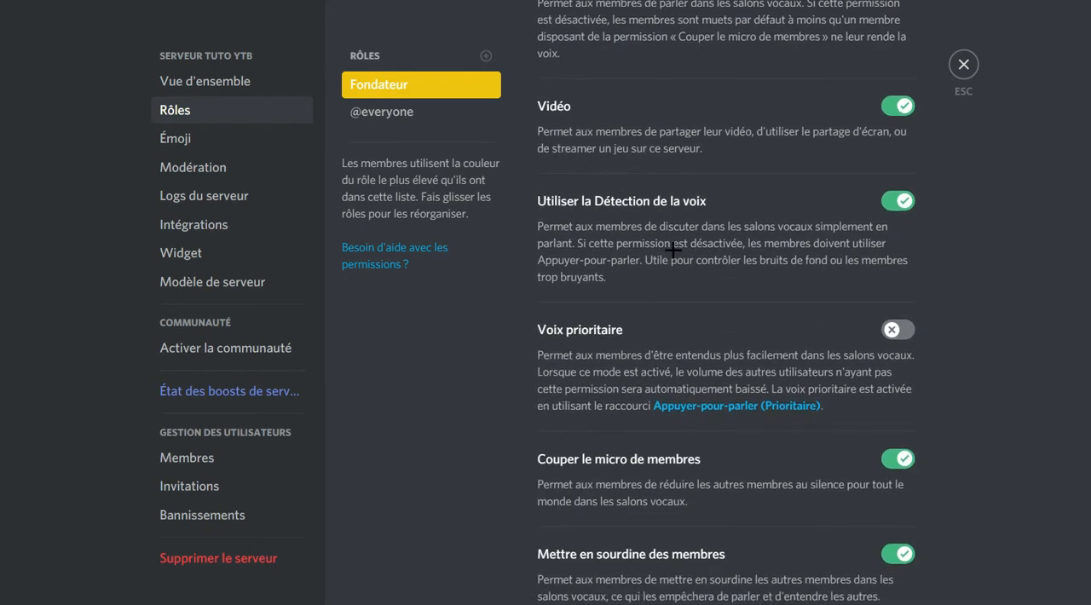
pyautogui.scroll(-3, 617, 184)
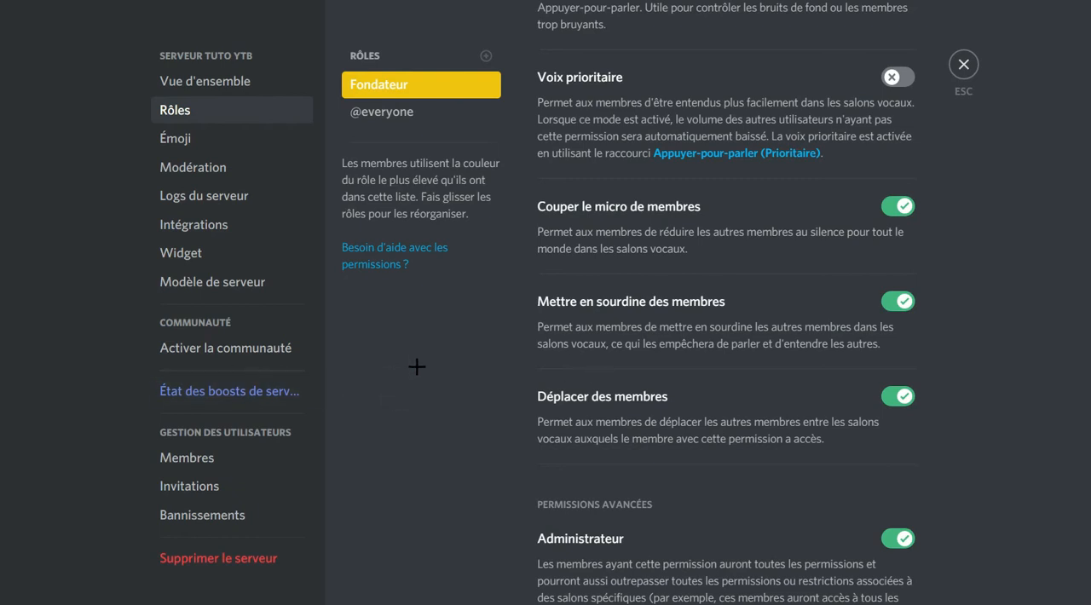
# Create a new role named "le peuple" and give it the bright green colour.
pyautogui.scroll(-3, 706, 401)
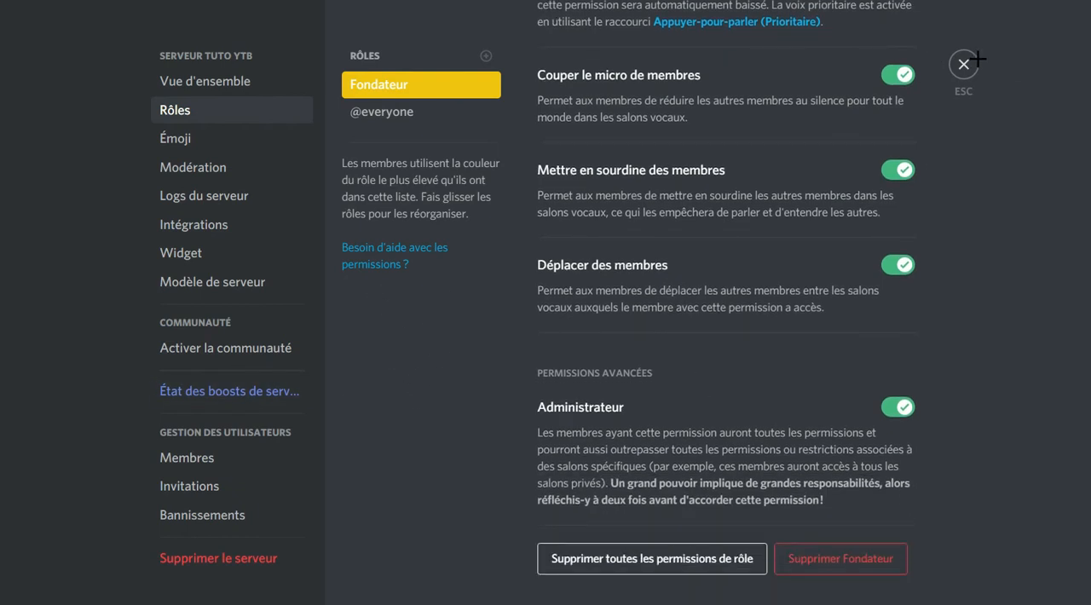
pyautogui.click(485, 58)
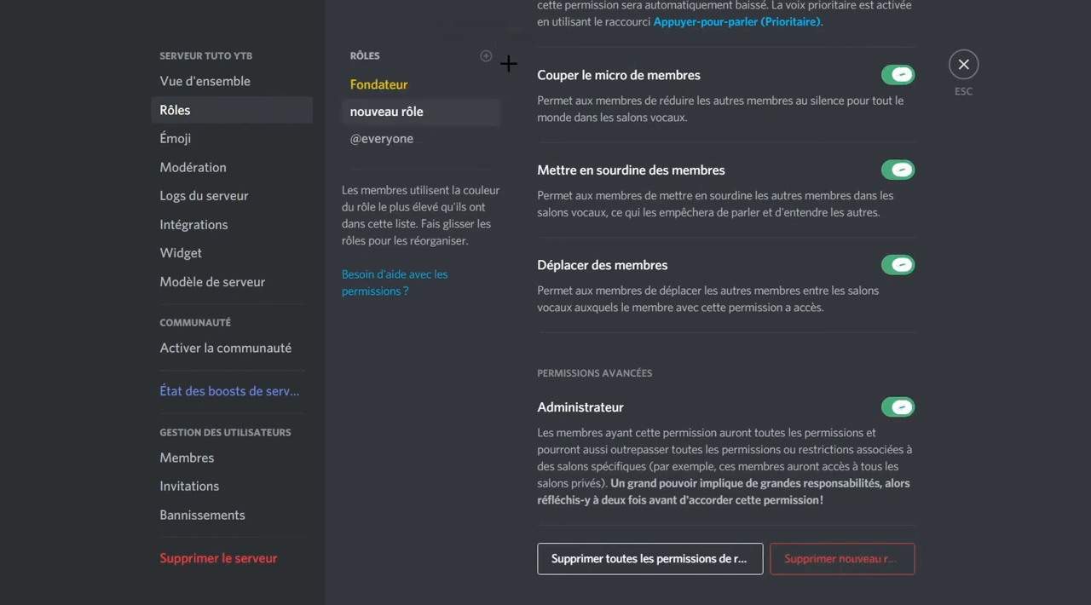
pyautogui.scroll(15, 779, 137)
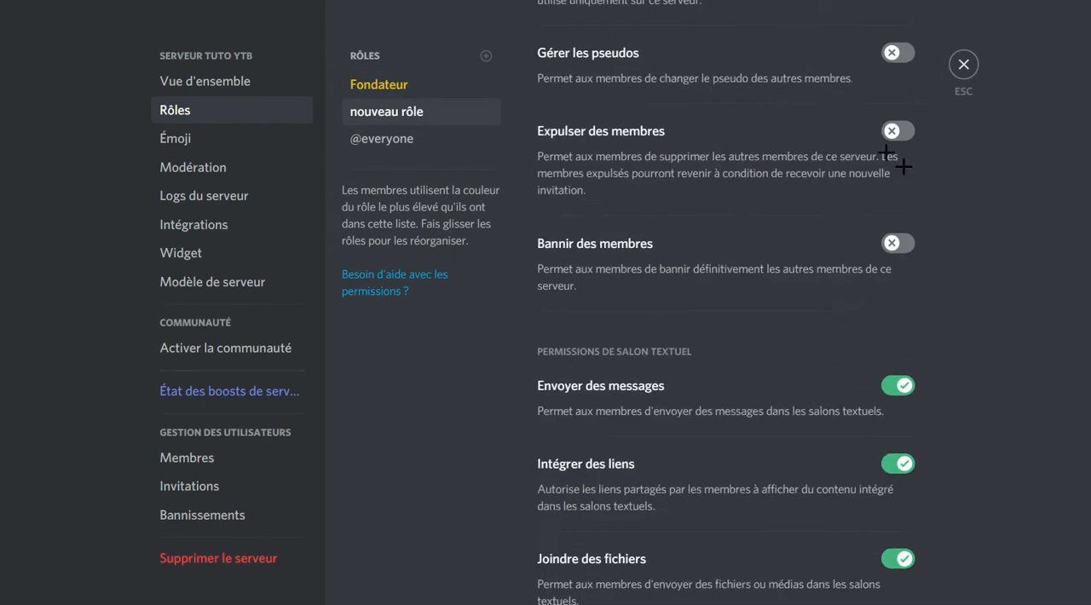
pyautogui.scroll(5, 793, 129)
pyautogui.tripleClick(688, 146)
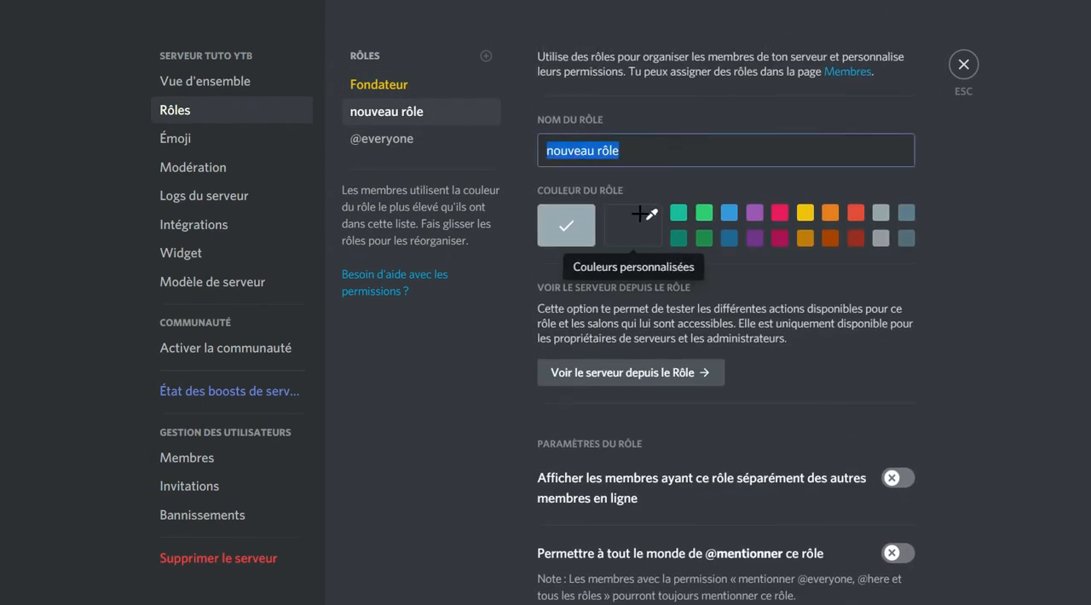
pyautogui.write('le p')
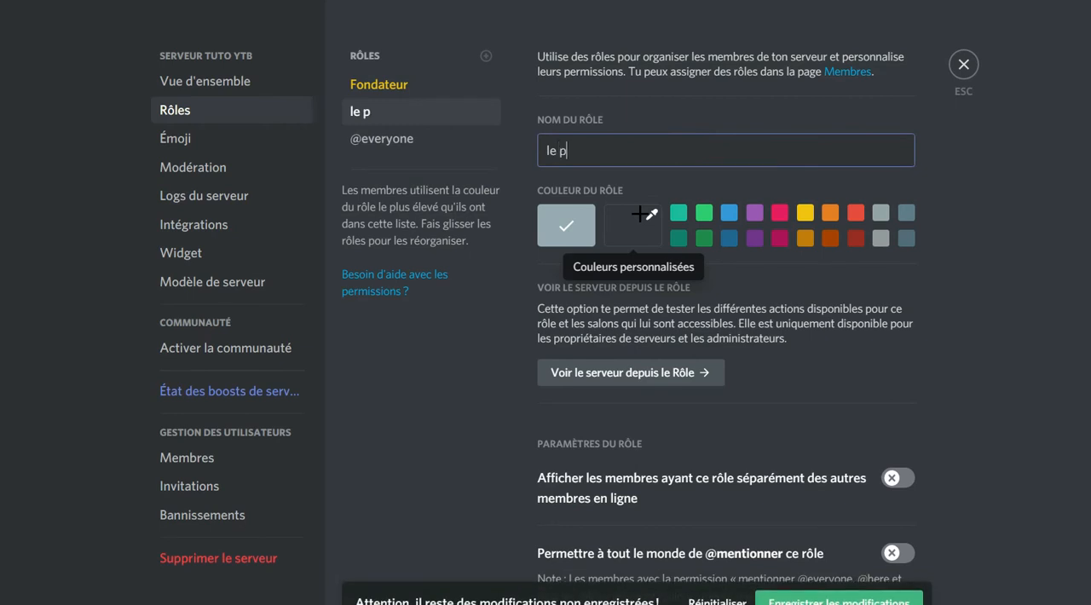
pyautogui.write('euple')
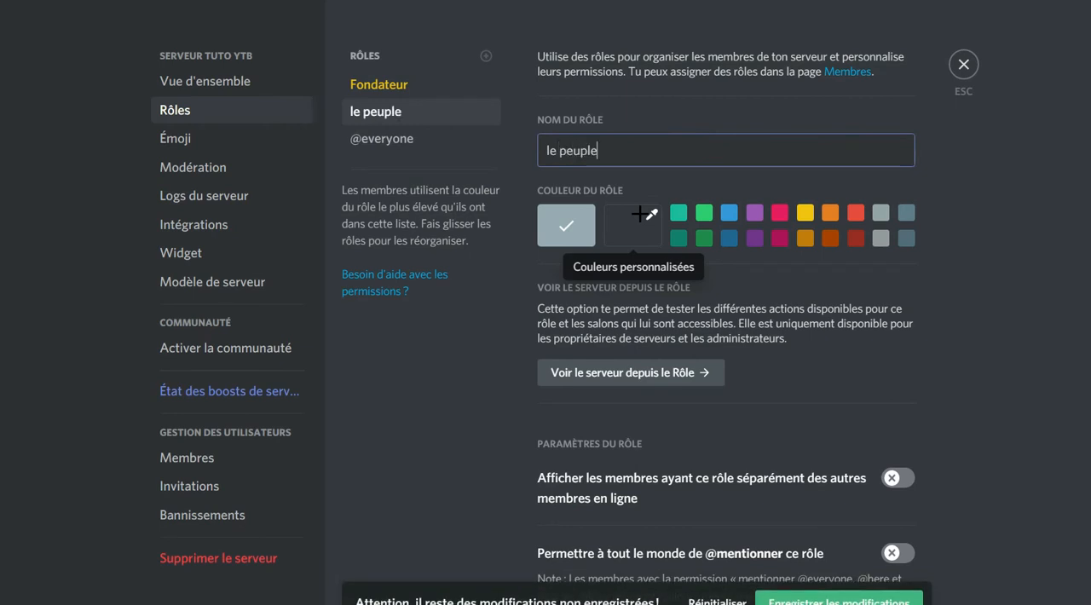
pyautogui.click(703, 212)
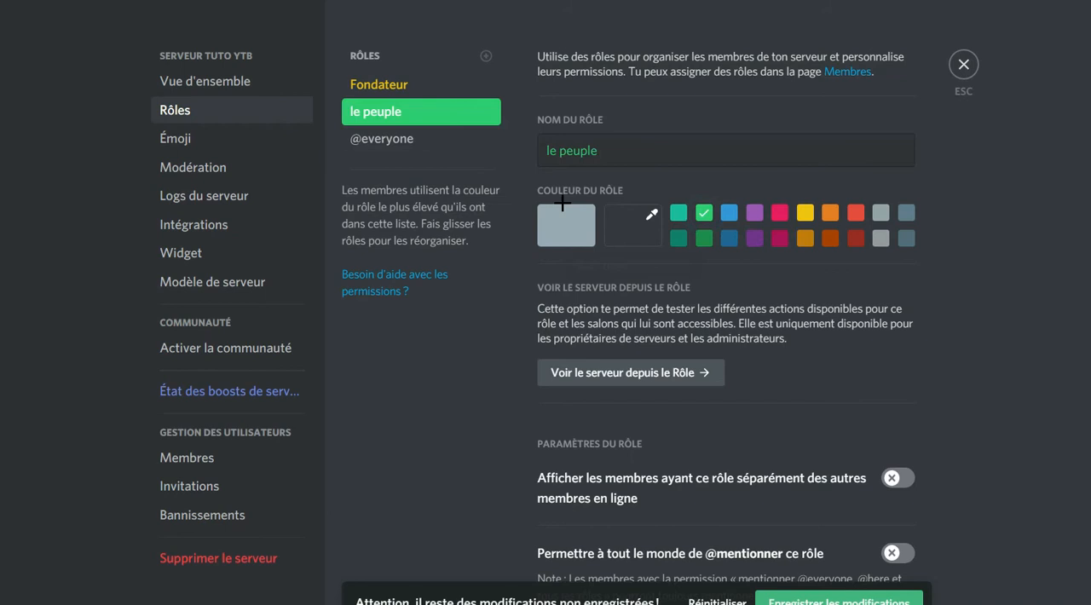
pyautogui.scroll(-2, 674, 182)
pyautogui.click(908, 306)
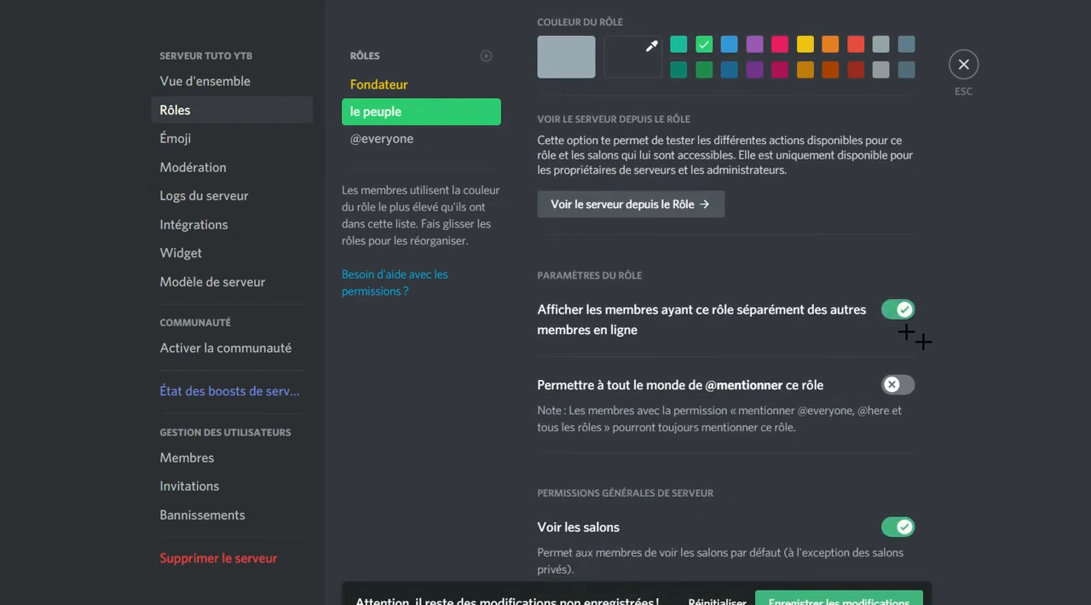
pyautogui.scroll(-1, 916, 328)
pyautogui.click(906, 296)
# Examine the le peuple role's permissions, from "Voir les salons" down to "Administrateur".
pyautogui.scroll(-3, 712, 182)
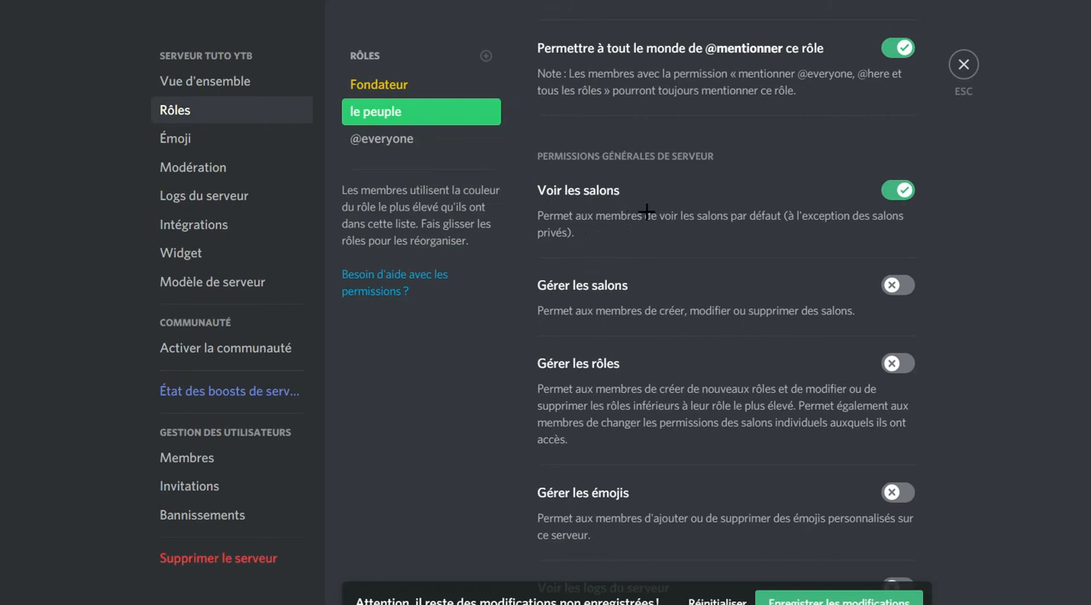
pyautogui.scroll(-2, 619, 208)
pyautogui.scroll(-1, 563, 143)
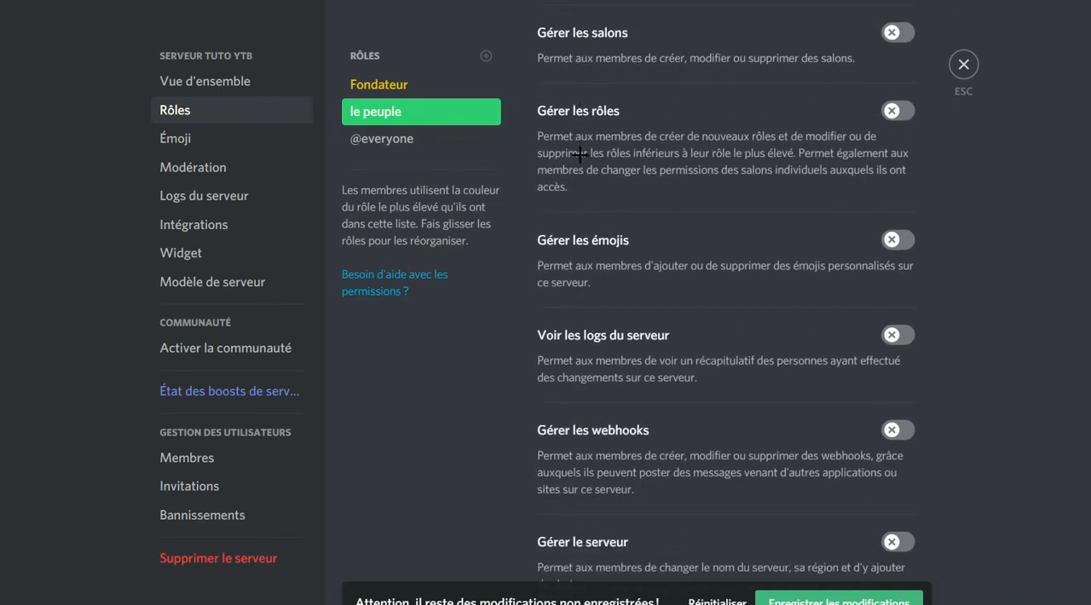
pyautogui.scroll(-4, 581, 162)
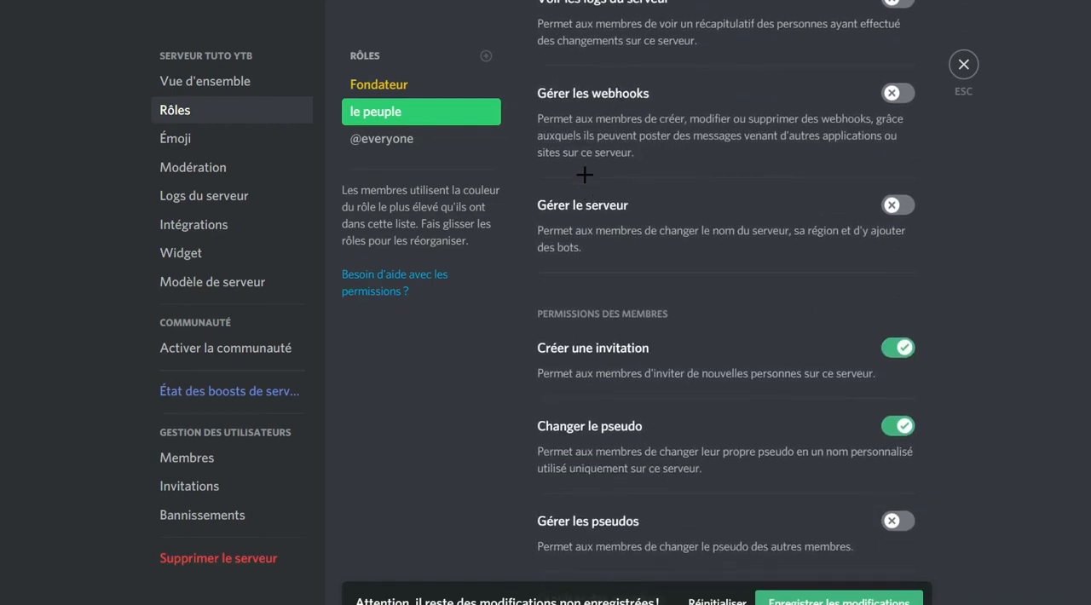
pyautogui.scroll(-1, 585, 175)
pyautogui.scroll(-1, 678, 285)
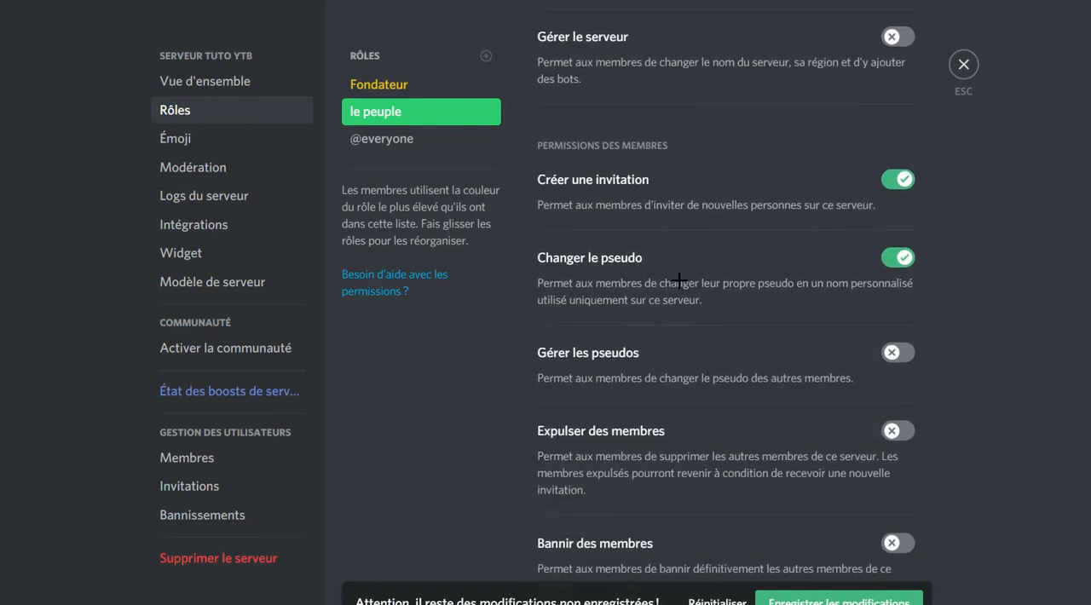
pyautogui.scroll(-2, 658, 257)
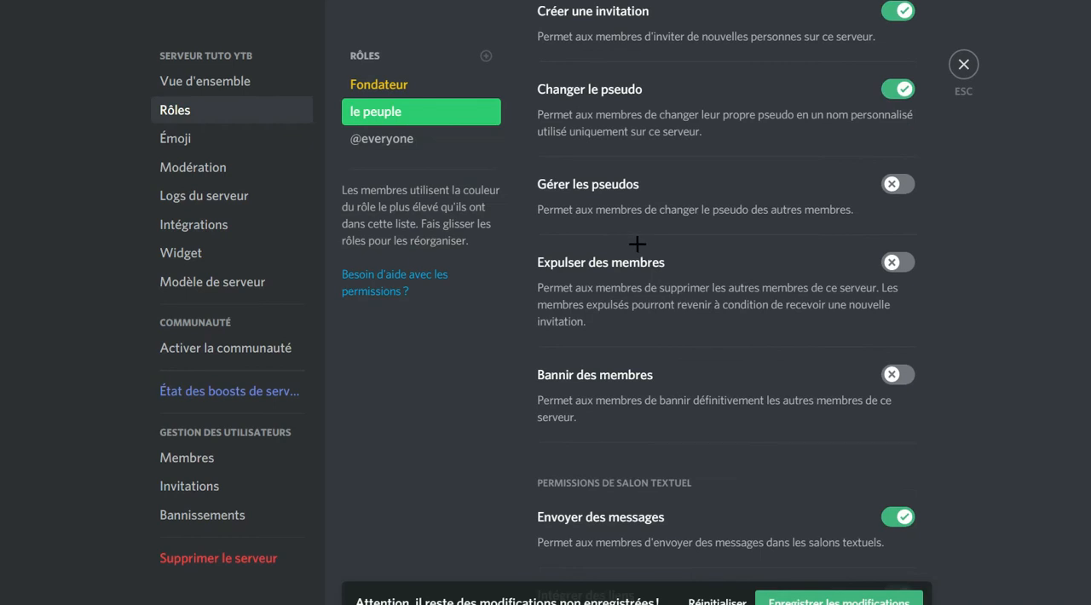
pyautogui.scroll(-5, 634, 254)
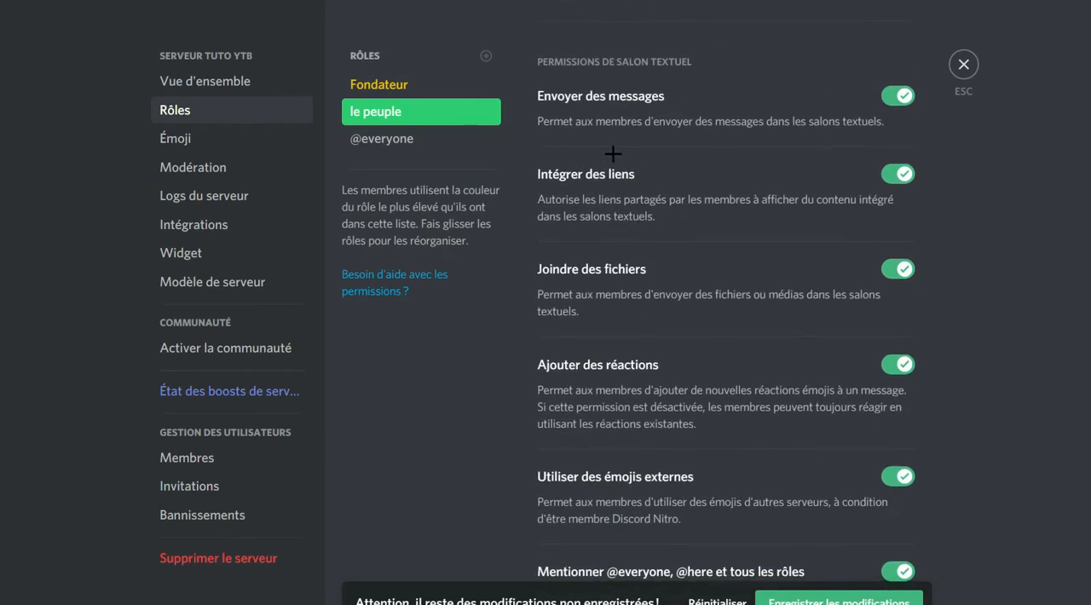
pyautogui.scroll(-2, 606, 251)
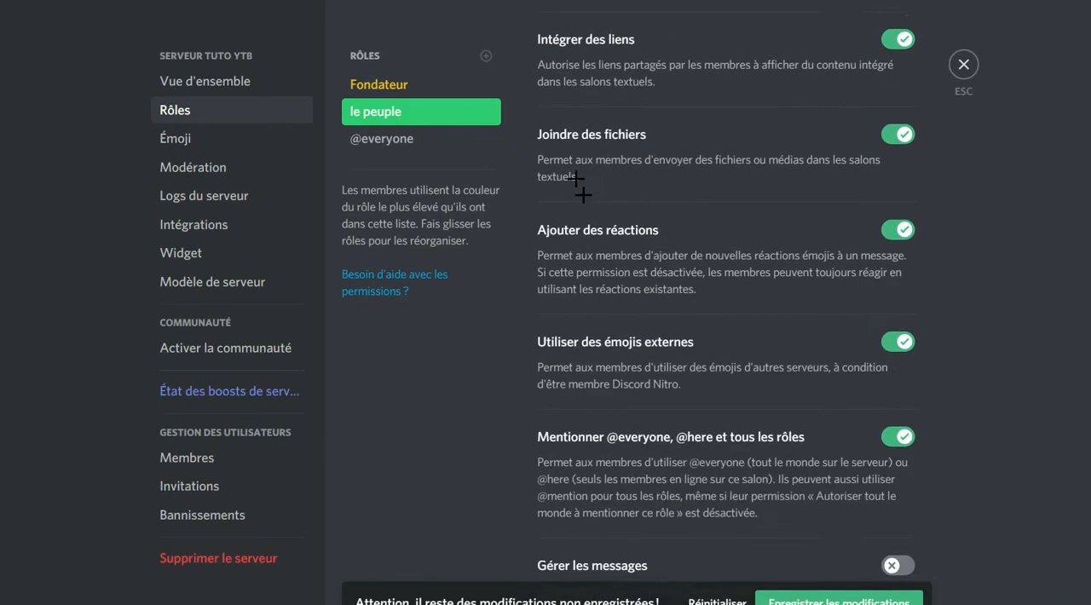
pyautogui.scroll(-4, 677, 188)
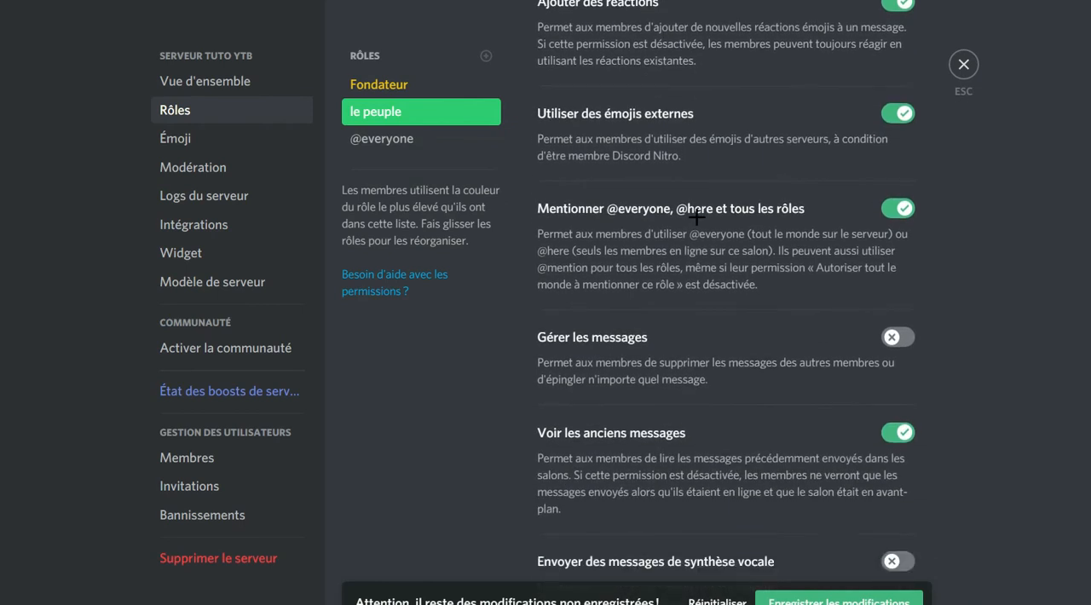
pyautogui.scroll(-1, 583, 207)
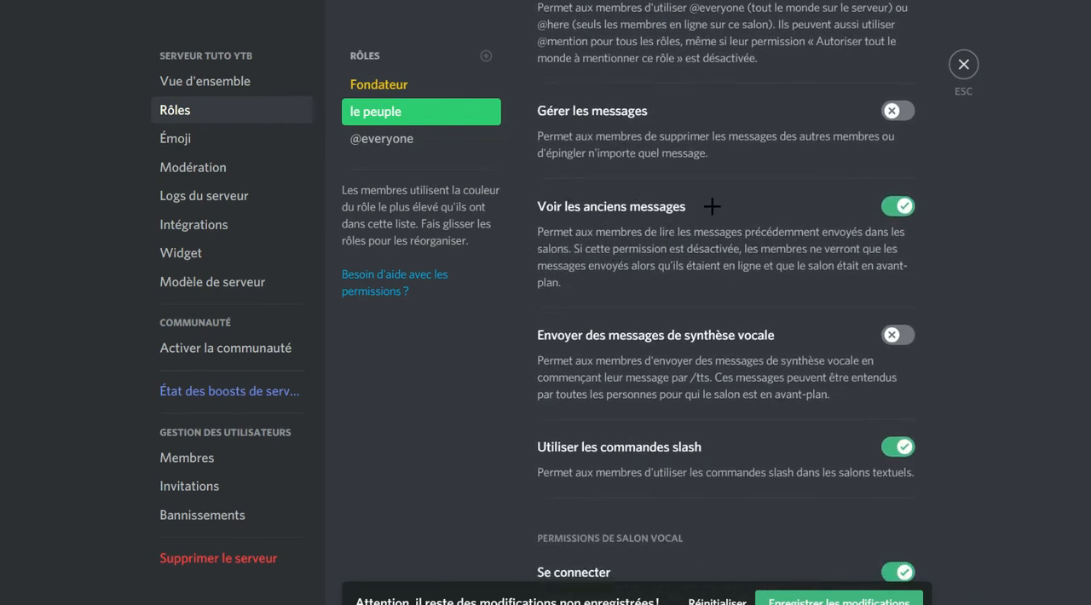
pyautogui.scroll(-6, 711, 207)
pyautogui.scroll(-2, 686, 200)
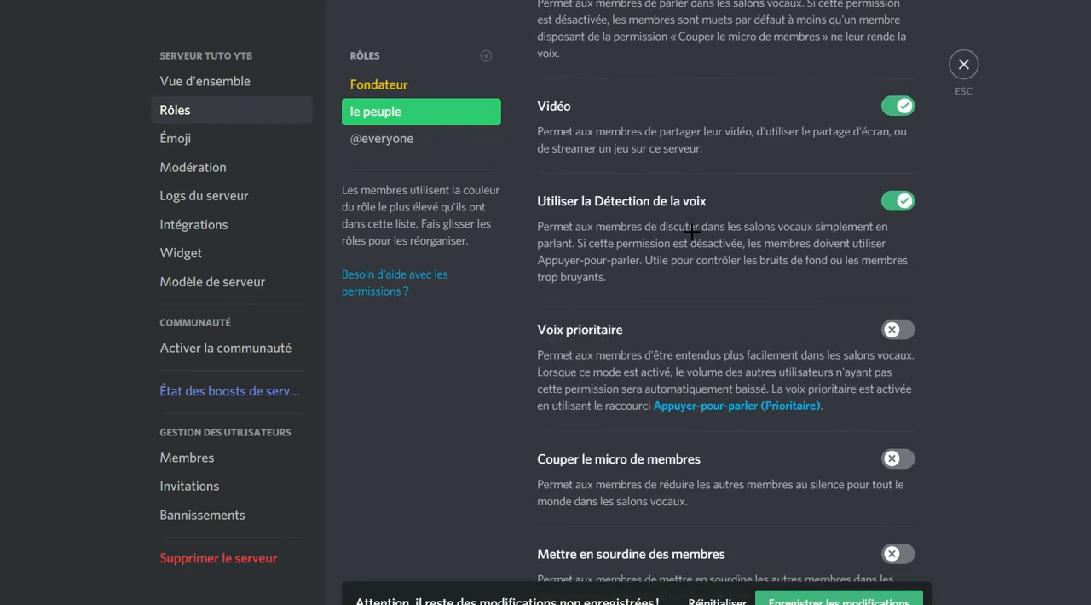
pyautogui.scroll(-5, 735, 236)
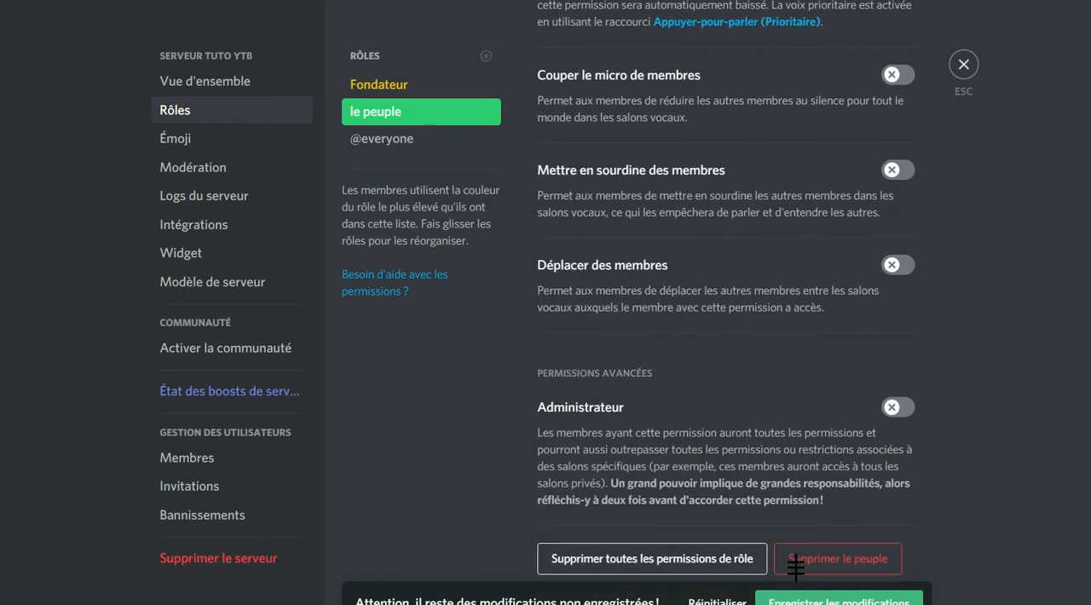
# Save the changes made to the le peuple role.
pyautogui.click(802, 602)
pyautogui.scroll(10, 716, 358)
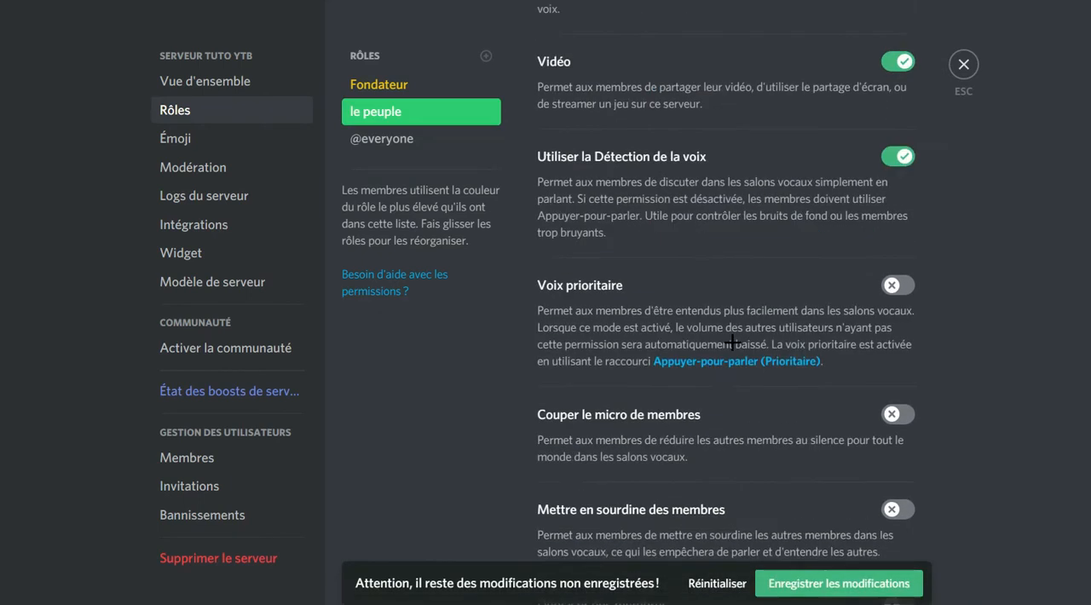
pyautogui.scroll(10, 774, 181)
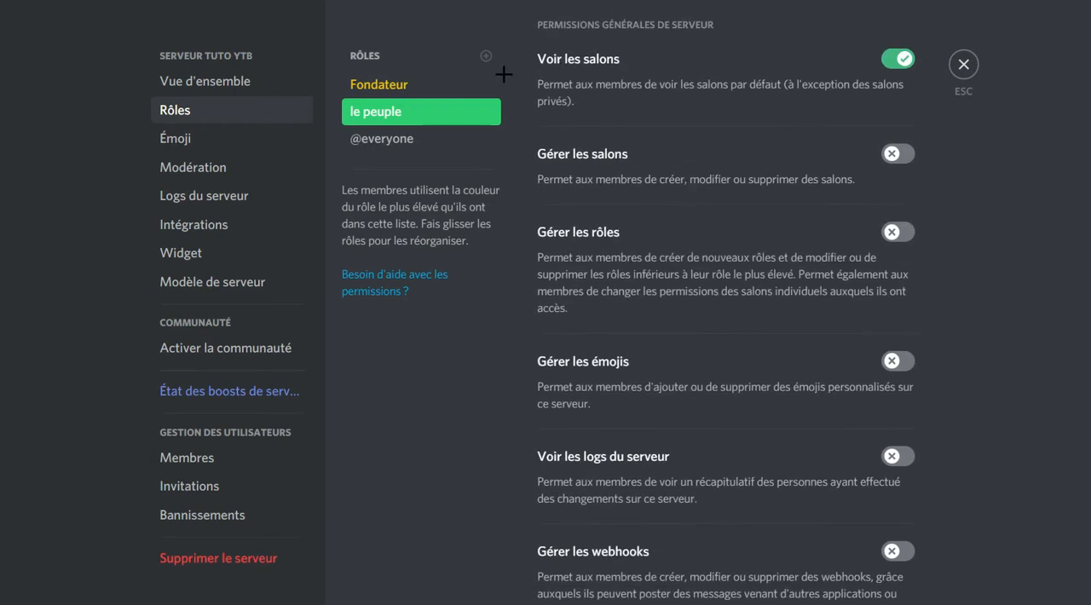
pyautogui.scroll(3, 519, 35)
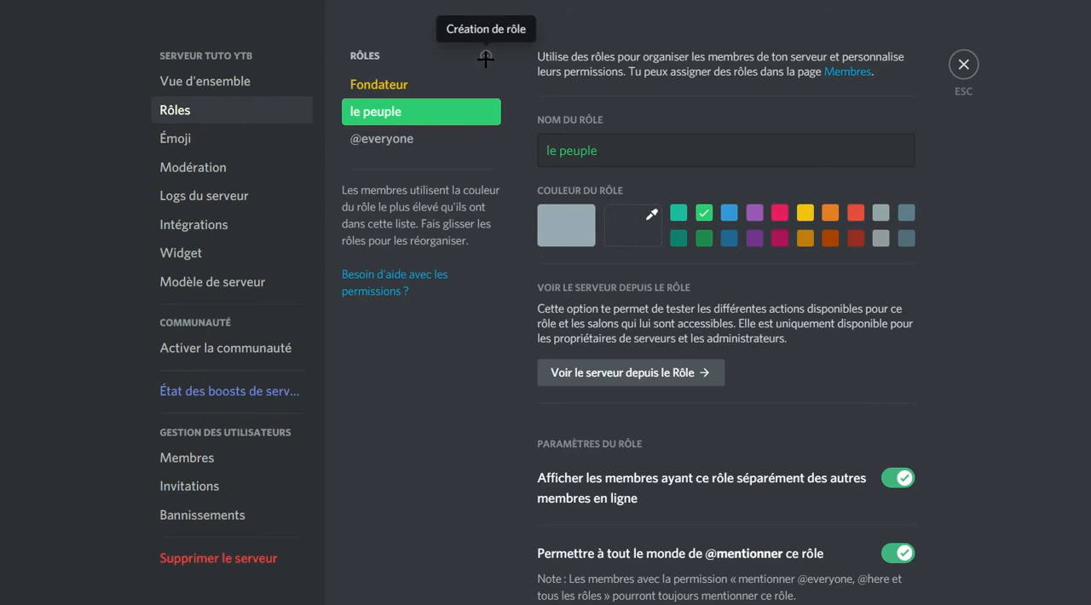
# Create another role named "Modérateur" and give it the light blue colour.
pyautogui.click(483, 59)
pyautogui.tripleClick(640, 143)
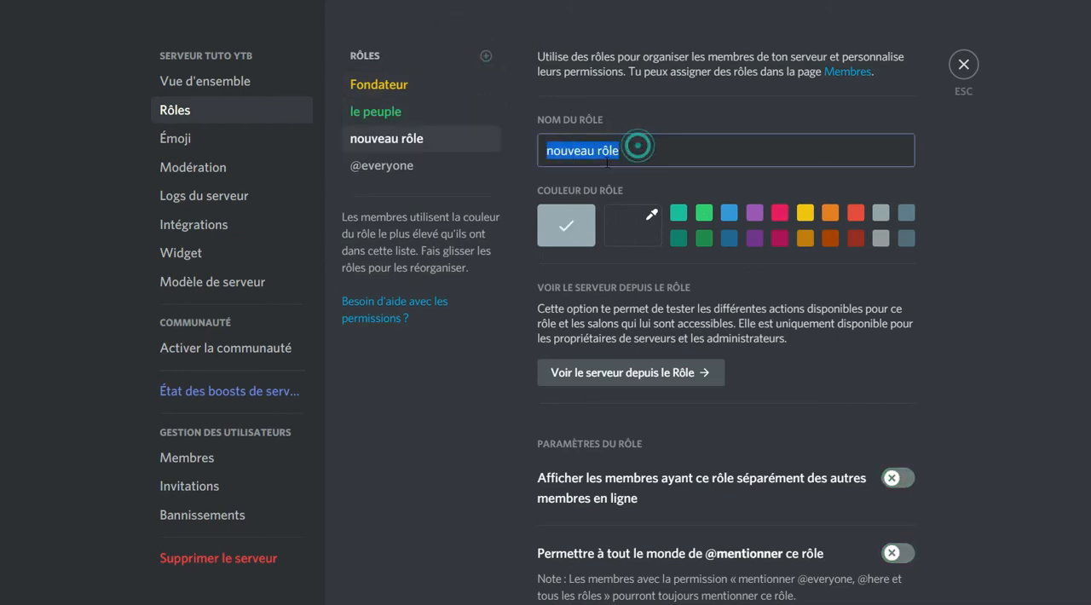
pyautogui.moveTo(638, 150); pyautogui.dragTo(531, 151)
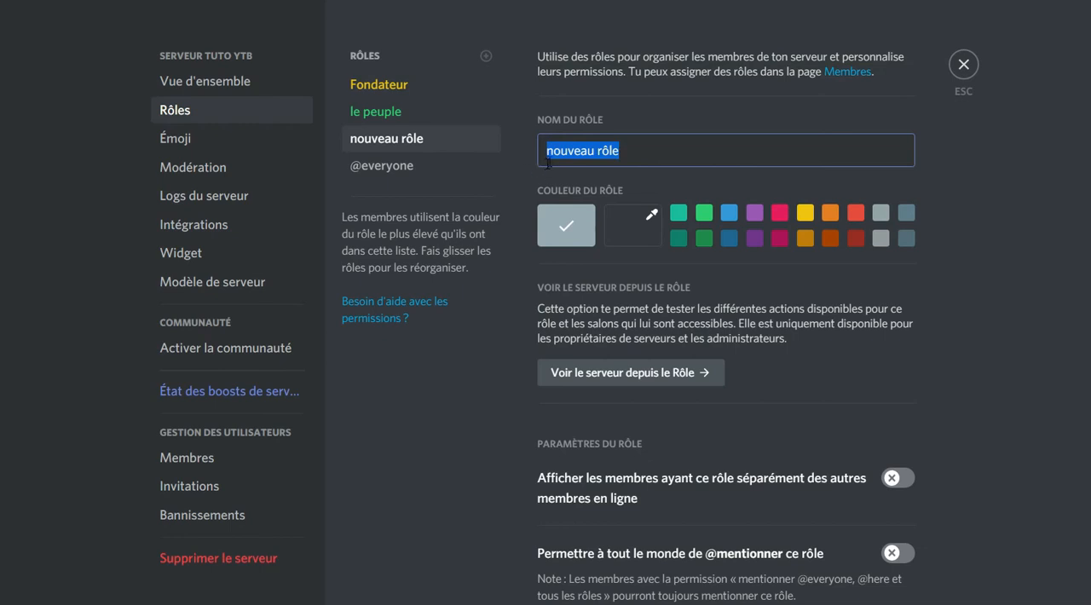
pyautogui.write('Mo')
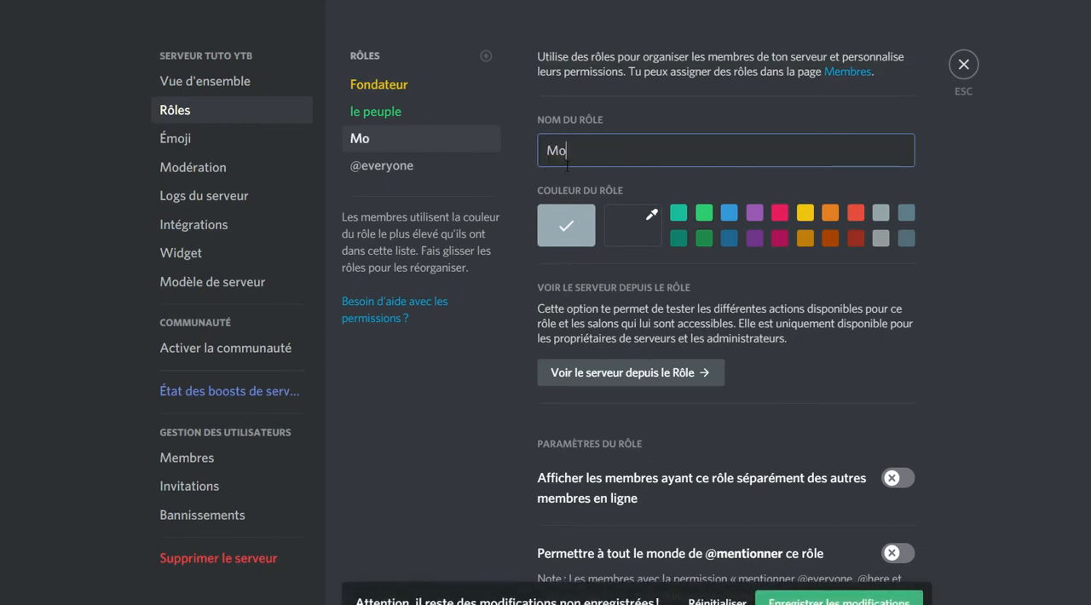
pyautogui.write('dérateur')
pyautogui.press('BackSpace')
pyautogui.press('BackSpace')
pyautogui.write('ur')
pyautogui.click(729, 213)
pyautogui.scroll(-5, 713, 251)
pyautogui.click(899, 53)
pyautogui.scroll(-1, 899, 97)
pyautogui.click(897, 48)
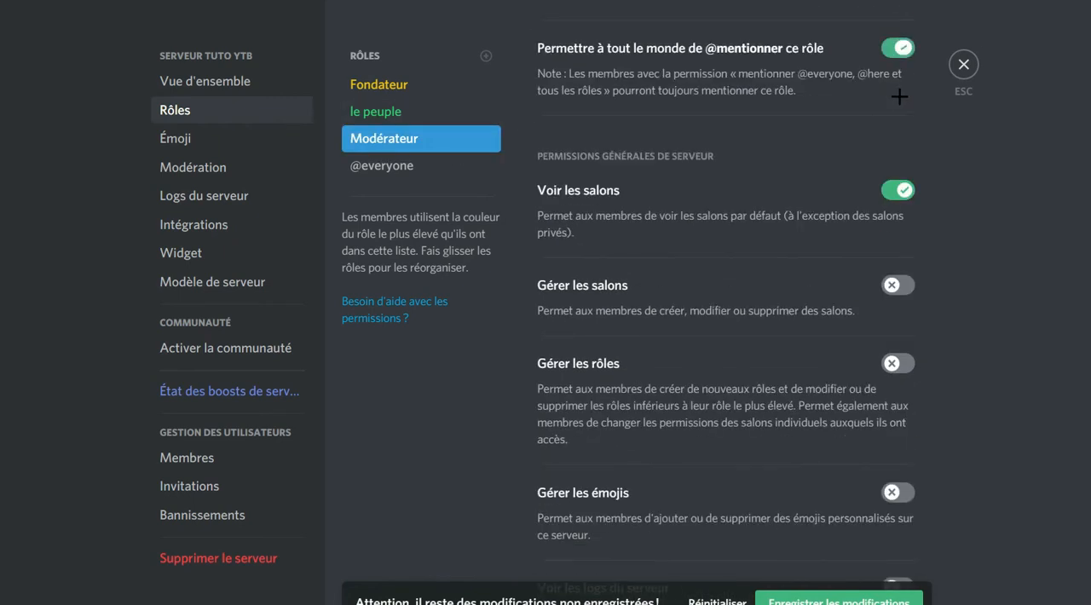
# Enable the "Gérer les salons" and "Gérer les rôles" permissions for the Modérateur role.
pyautogui.click(898, 285)
pyautogui.scroll(-2, 891, 255)
pyautogui.click(897, 196)
# Rename the Modérateur role to "administrateur" and set its custom colour to red, #fe0000.
pyautogui.scroll(10, 895, 204)
pyautogui.hotkey('ctrl', 'a')
pyautogui.write('adminis')
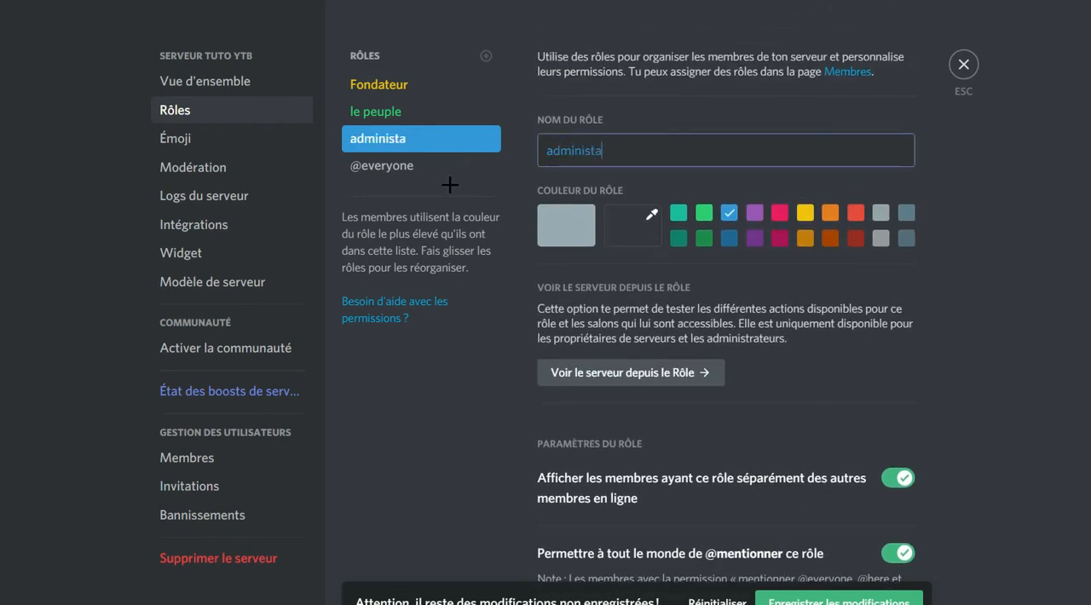
pyautogui.write('trateur')
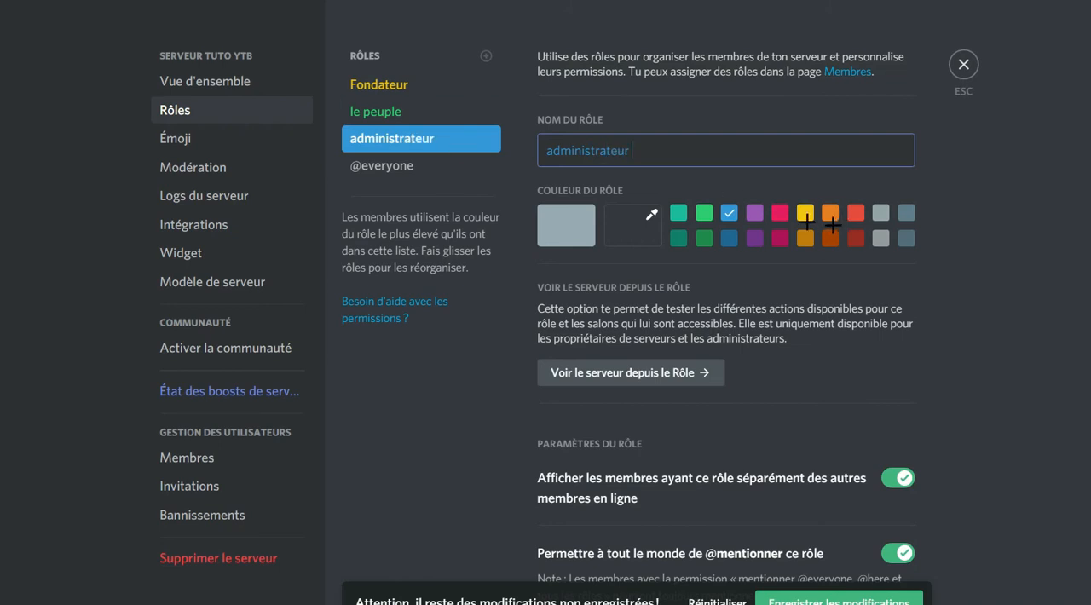
pyautogui.click(779, 213)
pyautogui.click(632, 225)
pyautogui.click(798, 264)
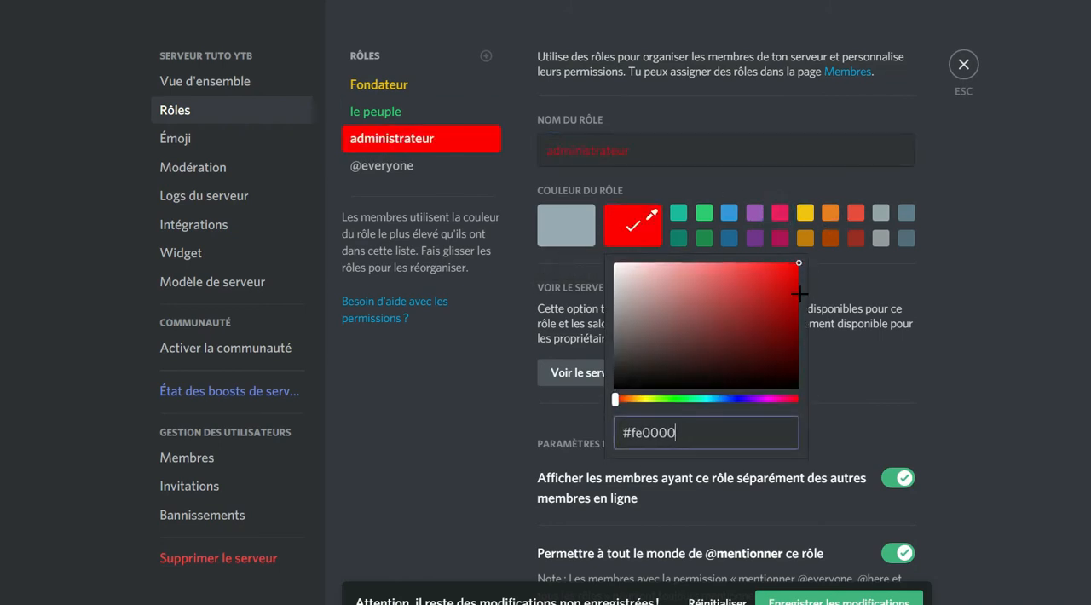
# Enable "Gérer les émojis", "Voir les logs du serveur" and "Gérer les webhooks" for the administrateur role.
pyautogui.scroll(-9, 767, 282)
pyautogui.click(899, 239)
pyautogui.click(899, 335)
pyautogui.scroll(-4, 900, 295)
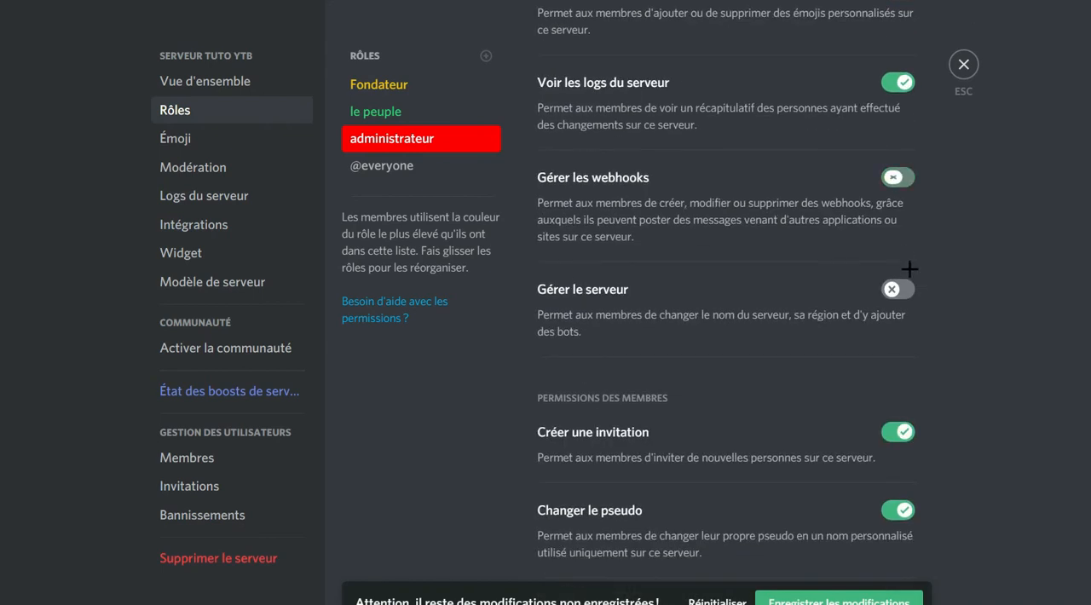
pyautogui.scroll(-4, 904, 221)
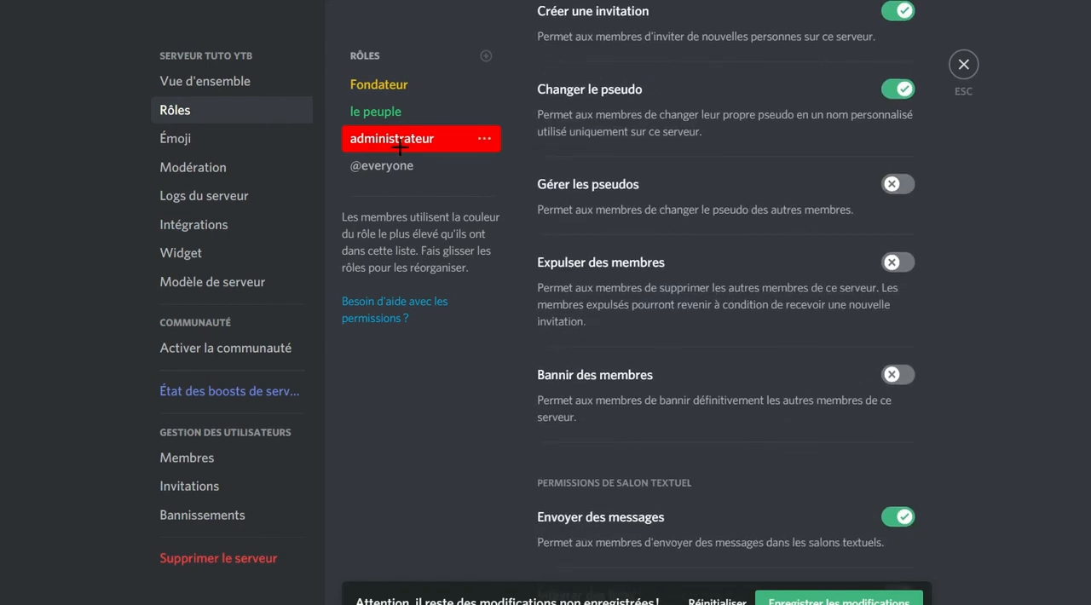
# Reorder the role list so that administrateur sits above le peuple.
pyautogui.moveTo(383, 112); pyautogui.dragTo(460, 154)
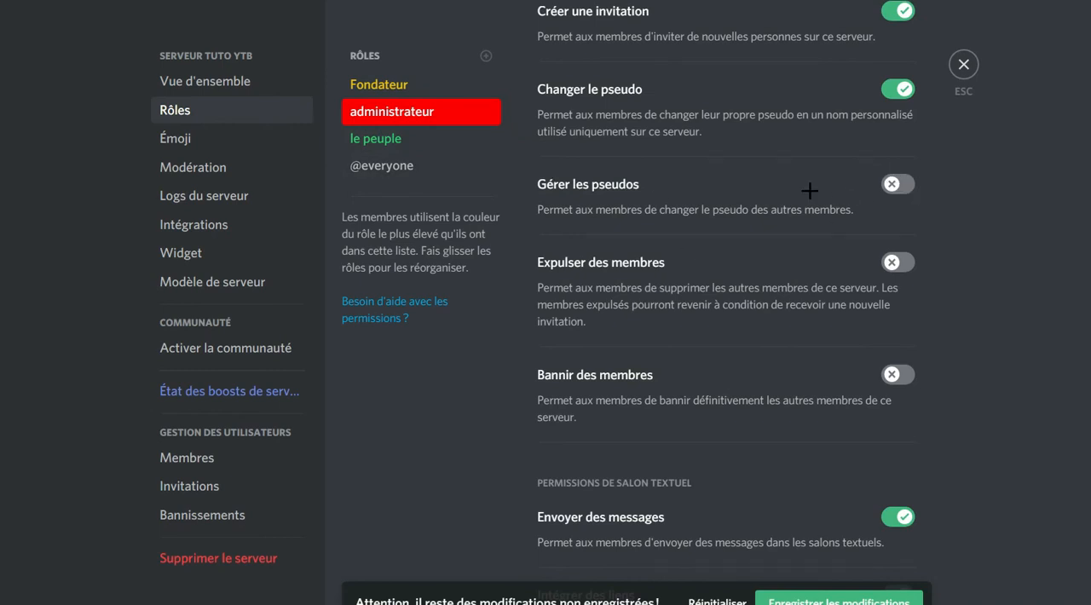
pyautogui.scroll(15, 622, 99)
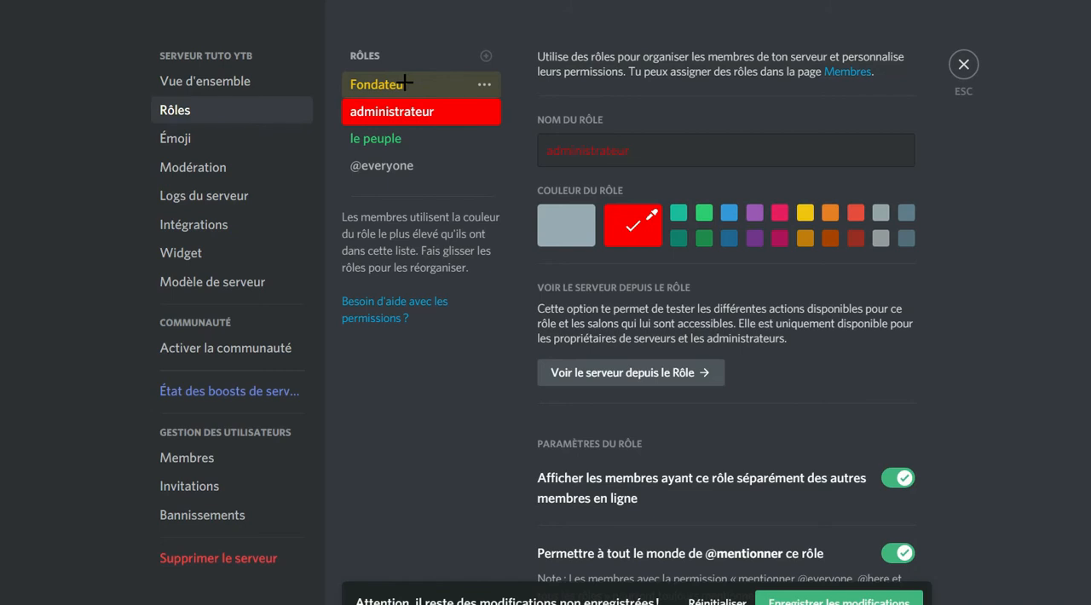
# Open the Fondateur role and review its role settings and general server permissions.
pyautogui.click(373, 78)
pyautogui.scroll(-4, 733, 290)
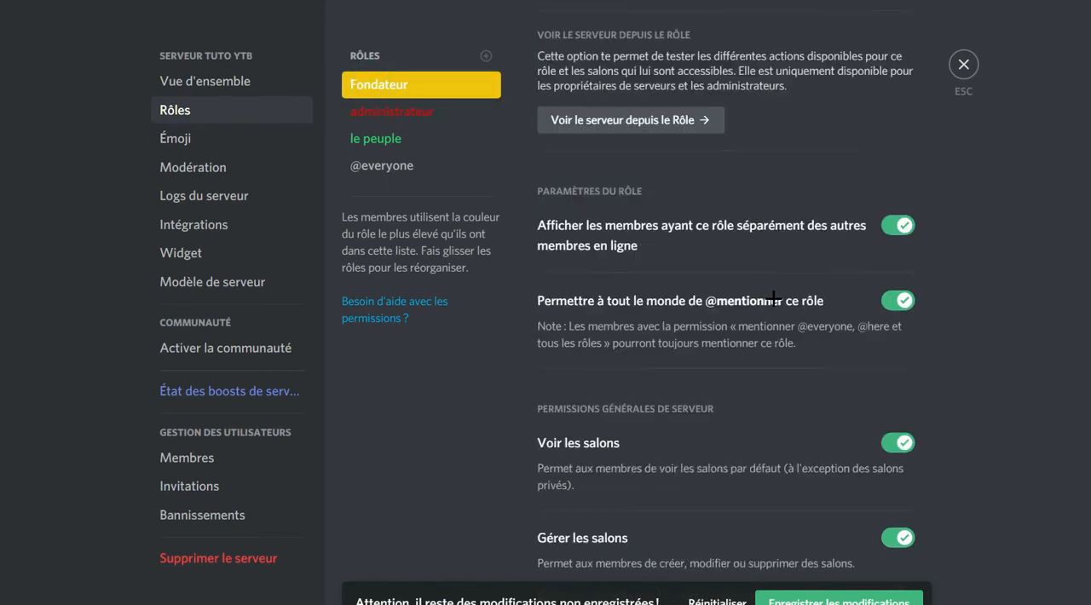
pyautogui.scroll(-3, 807, 290)
pyautogui.scroll(3, 806, 290)
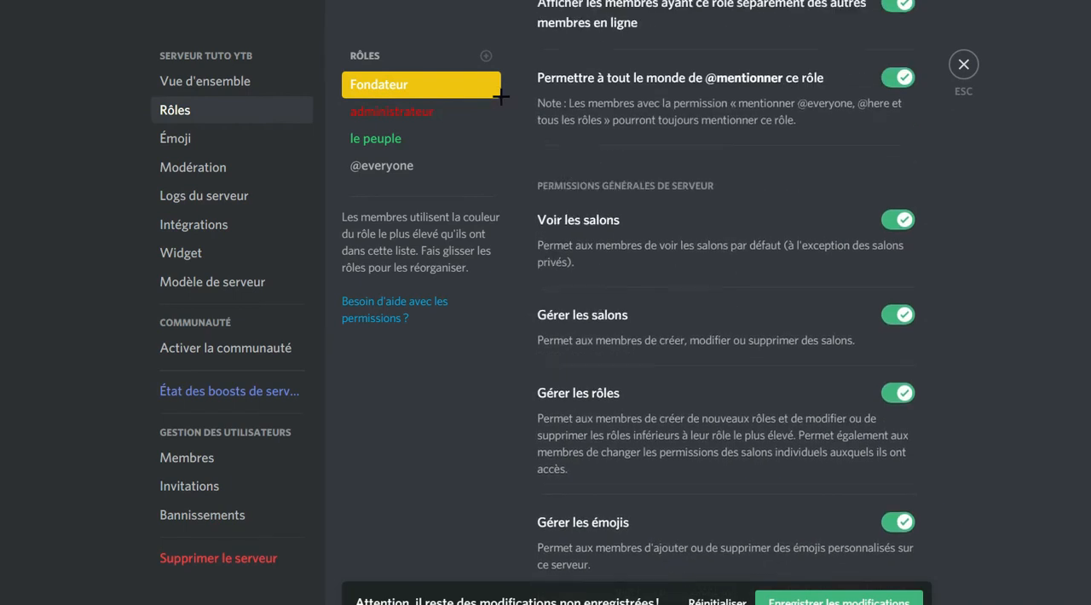
# Compare the role settings and general server permissions of the administrateur and Fondateur roles.
pyautogui.click(421, 117)
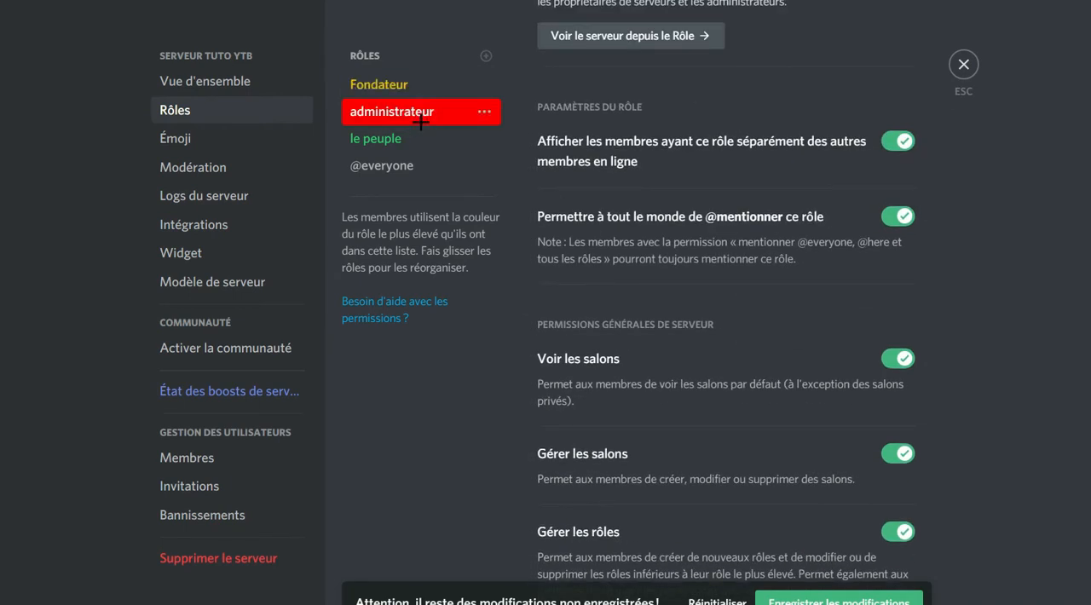
pyautogui.click(412, 84)
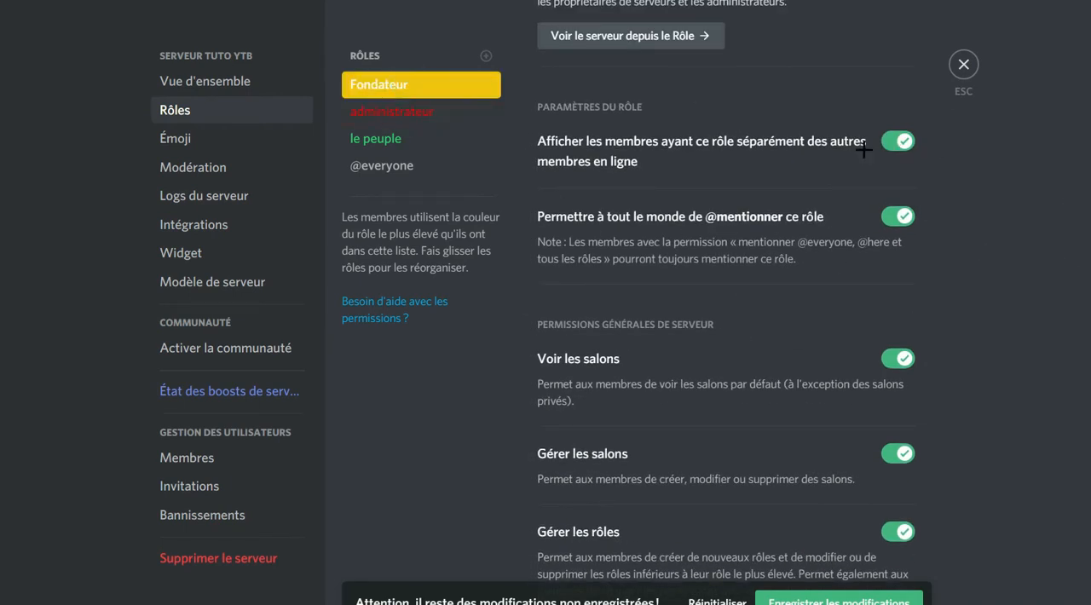
pyautogui.click(387, 118)
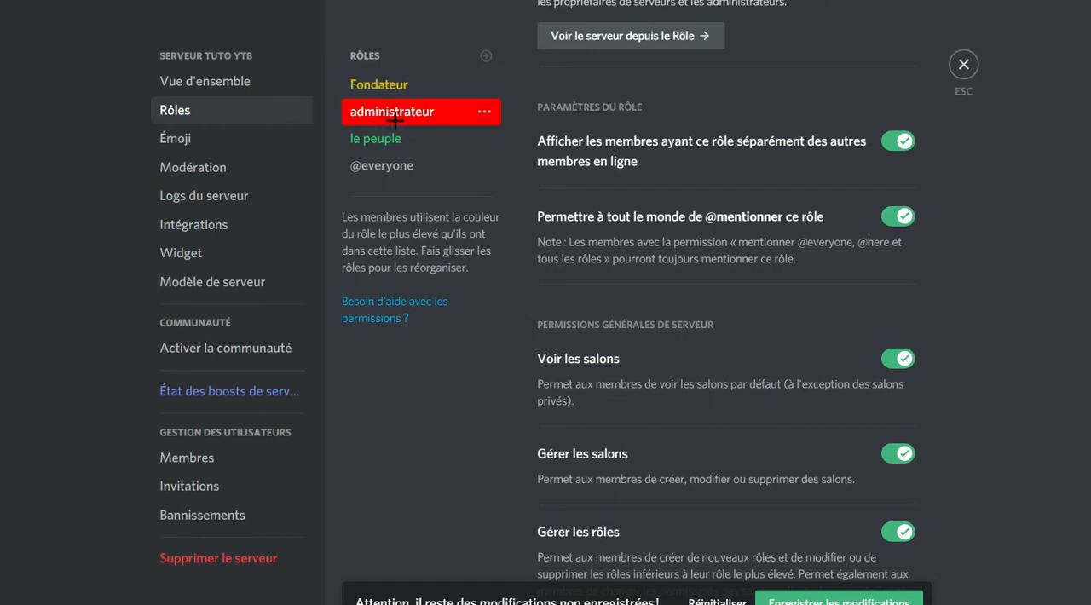
# Try placing the le peuple role above Fondateur in the role hierarchy, and return it below administrateur.
pyautogui.click(392, 138)
pyautogui.moveTo(392, 138); pyautogui.dragTo(397, 107)
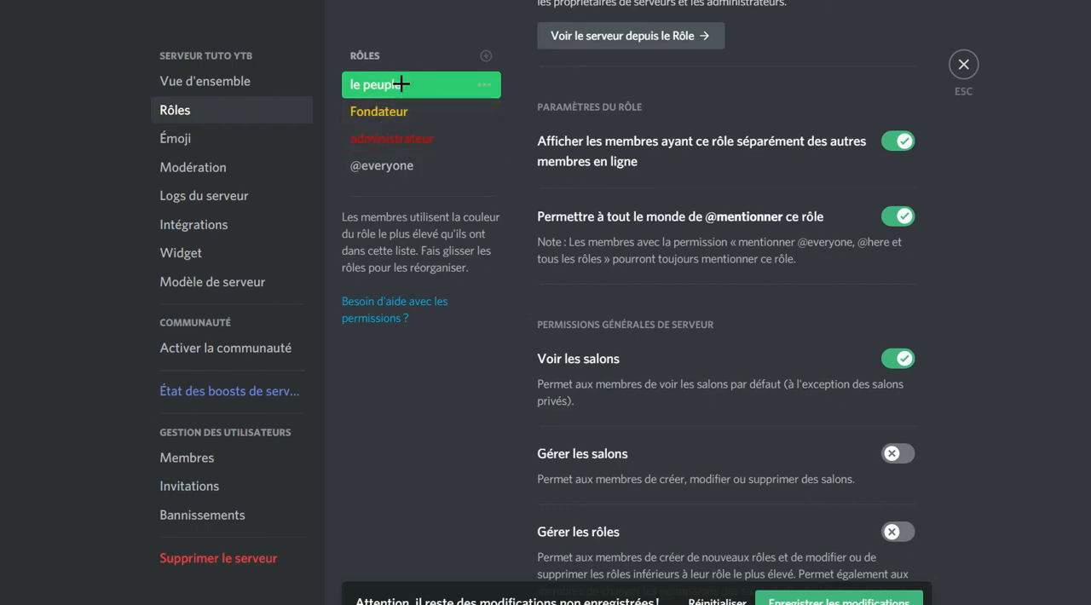
pyautogui.moveTo(403, 81); pyautogui.dragTo(390, 144)
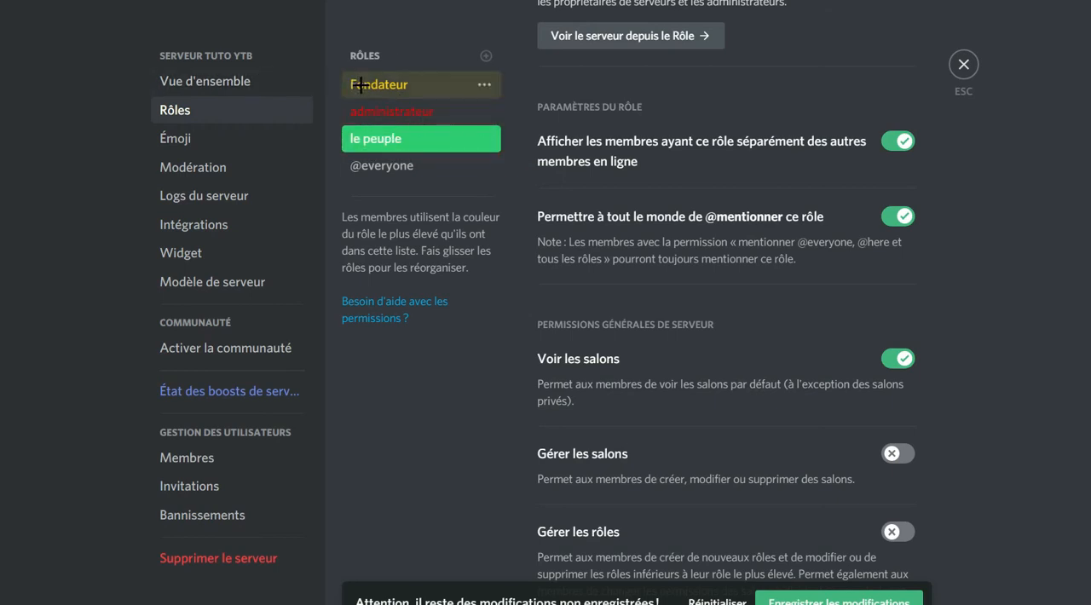
# Examine how the role settings and server permissions differ between administrateur, le peuple and Fondateur.
pyautogui.click(389, 109)
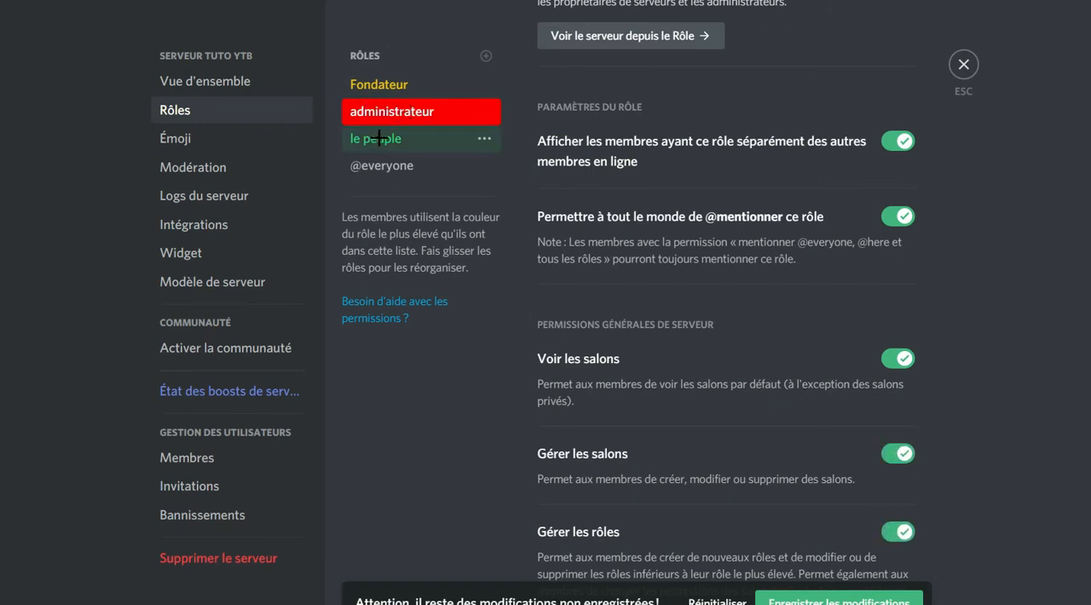
pyautogui.click(385, 142)
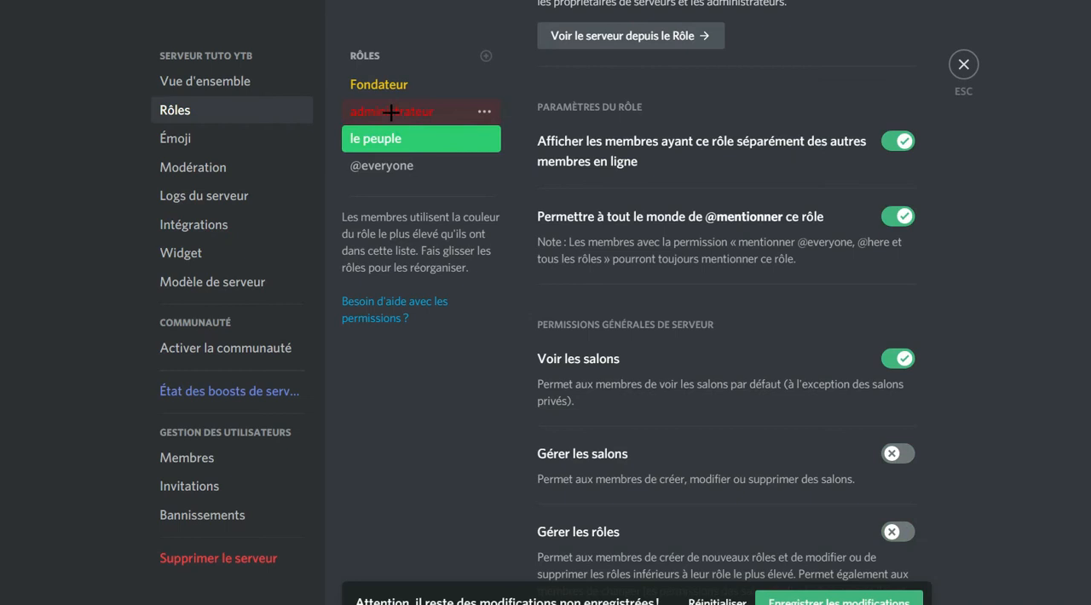
pyautogui.click(390, 112)
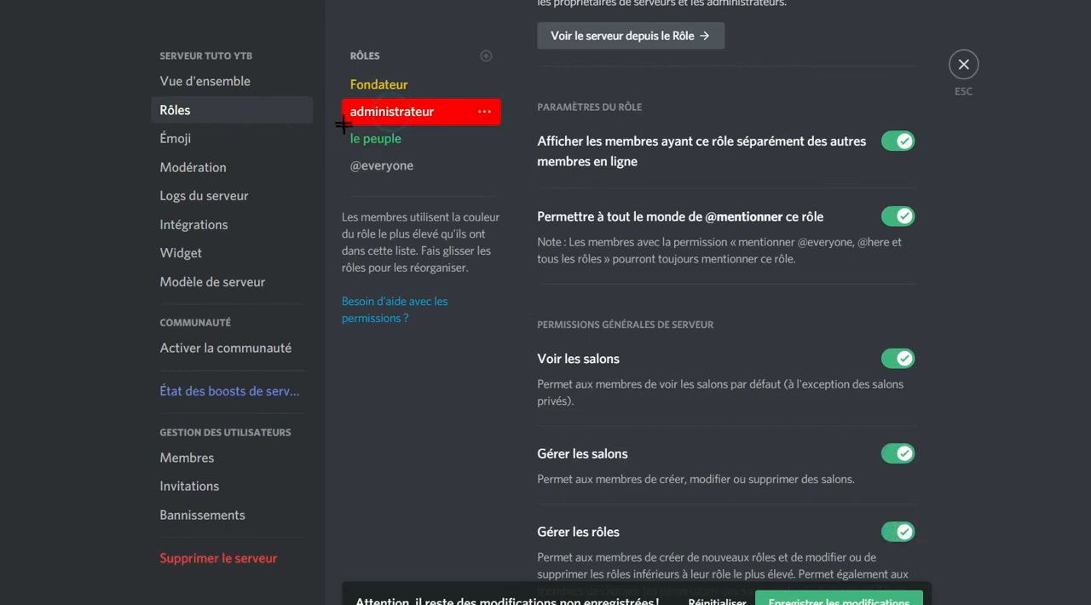
pyautogui.click(409, 83)
pyautogui.click(404, 108)
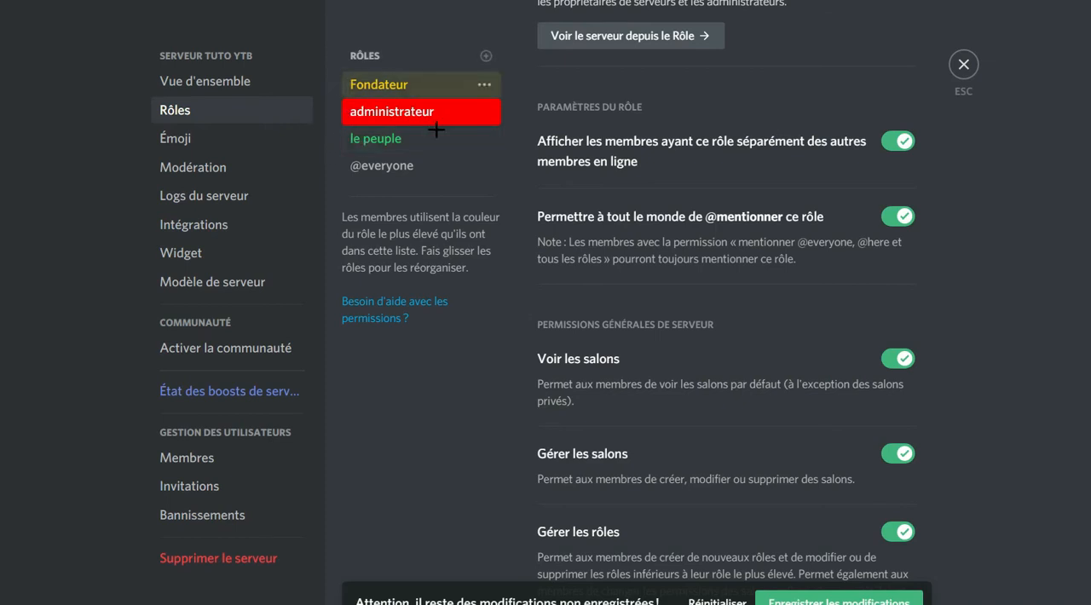
pyautogui.click(410, 141)
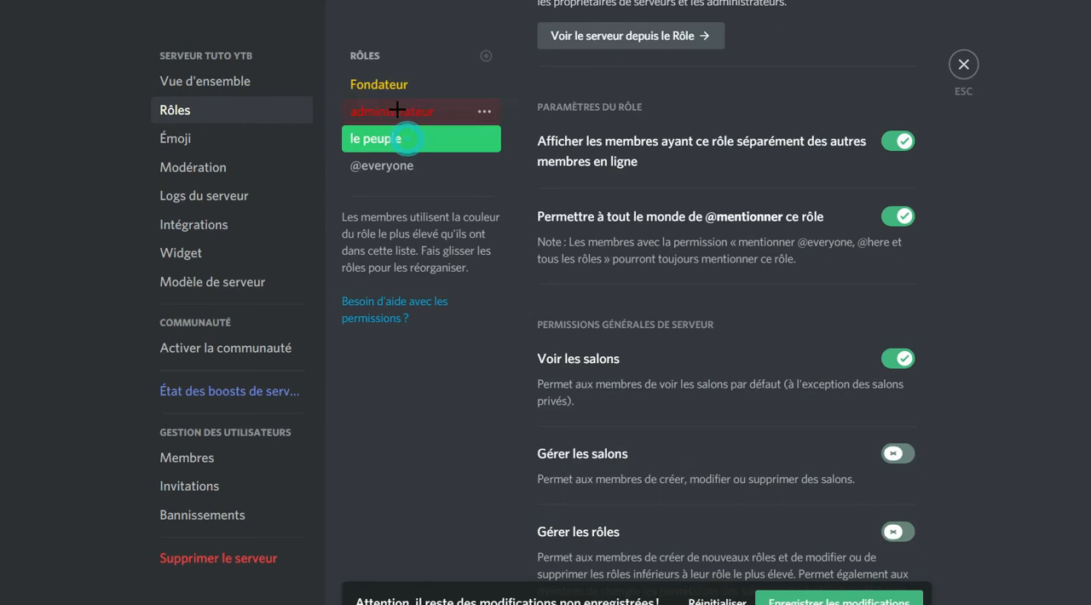
# Enable "Gérer les pseudos", "Expulser des membres" and "Gérer les messages" for the administrateur role.
pyautogui.click(398, 109)
pyautogui.scroll(-10, 758, 157)
pyautogui.scroll(-3, 588, 170)
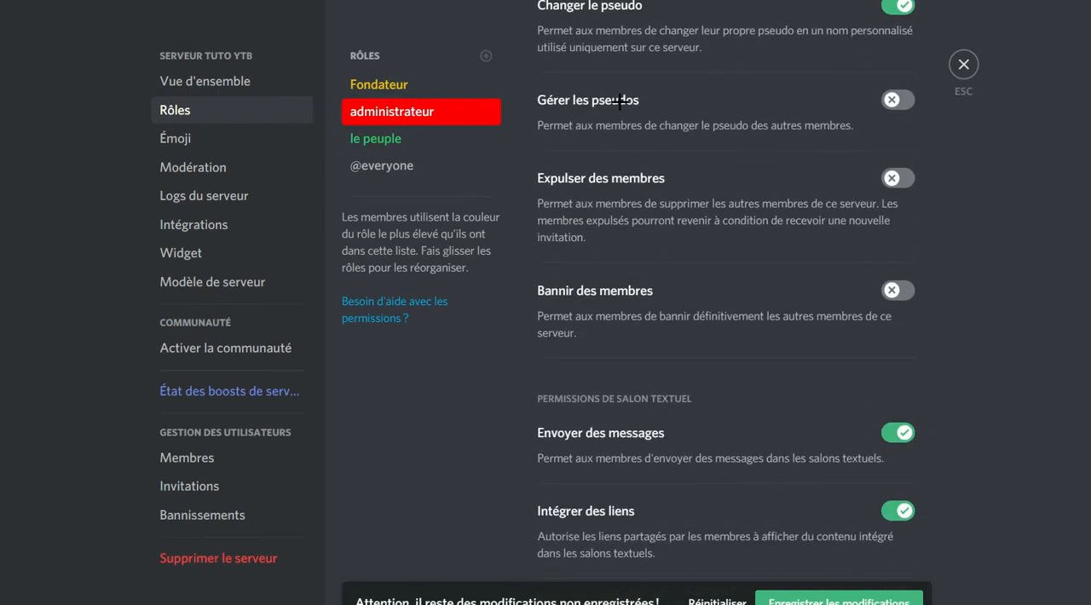
pyautogui.click(906, 95)
pyautogui.scroll(-2, 847, 97)
pyautogui.scroll(2, 847, 97)
pyautogui.click(904, 176)
pyautogui.scroll(-3, 591, 190)
pyautogui.scroll(-7, 641, 175)
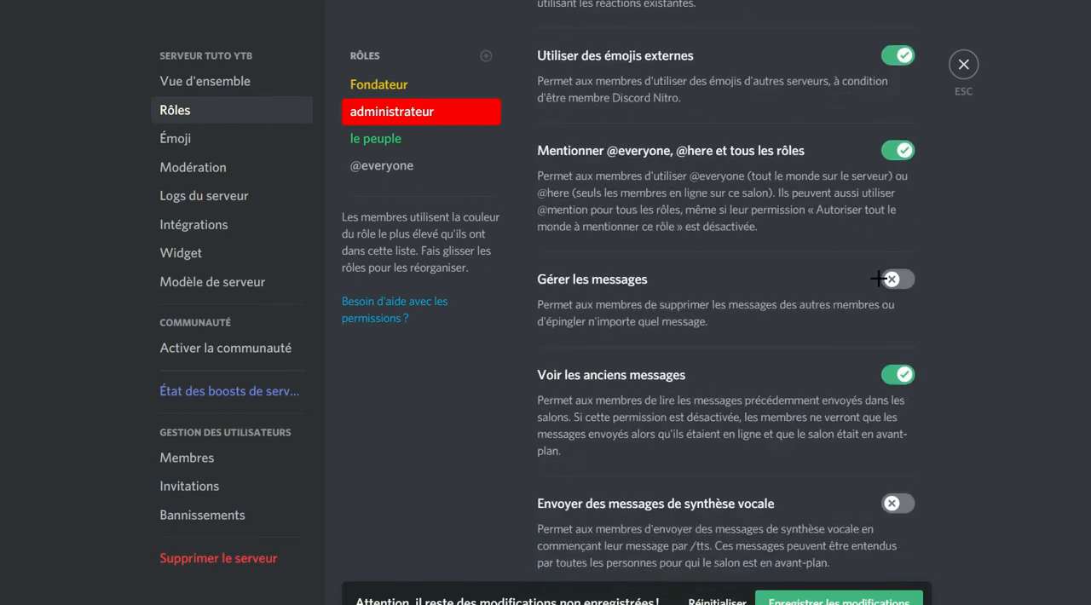
pyautogui.click(901, 202)
# Enable "Couper le micro de membres", "Mettre en sourdine des membres" and "Administrateur" for the administrateur role, and save the changes.
pyautogui.scroll(-2, 901, 202)
pyautogui.scroll(-9, 895, 188)
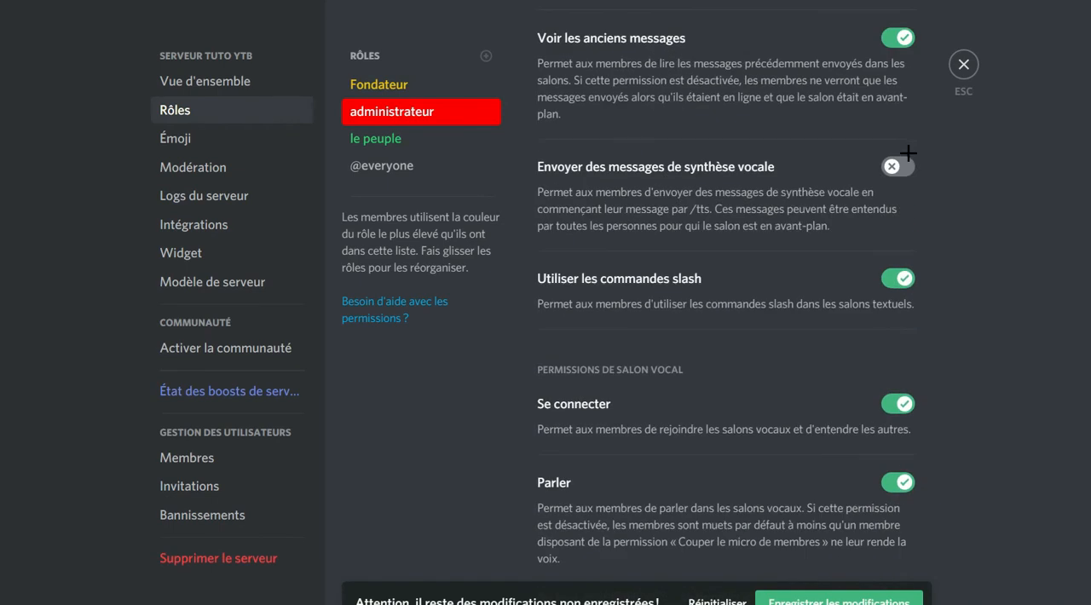
pyautogui.scroll(-1, 878, 154)
pyautogui.click(896, 205)
pyautogui.scroll(-3, 904, 205)
pyautogui.click(899, 170)
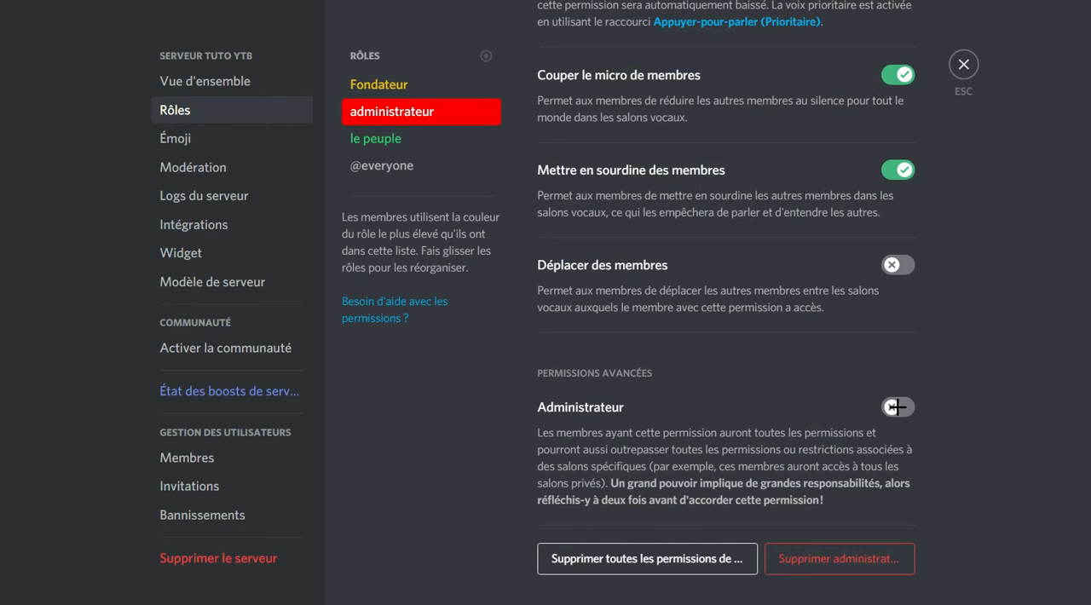
pyautogui.click(897, 407)
pyautogui.click(838, 592)
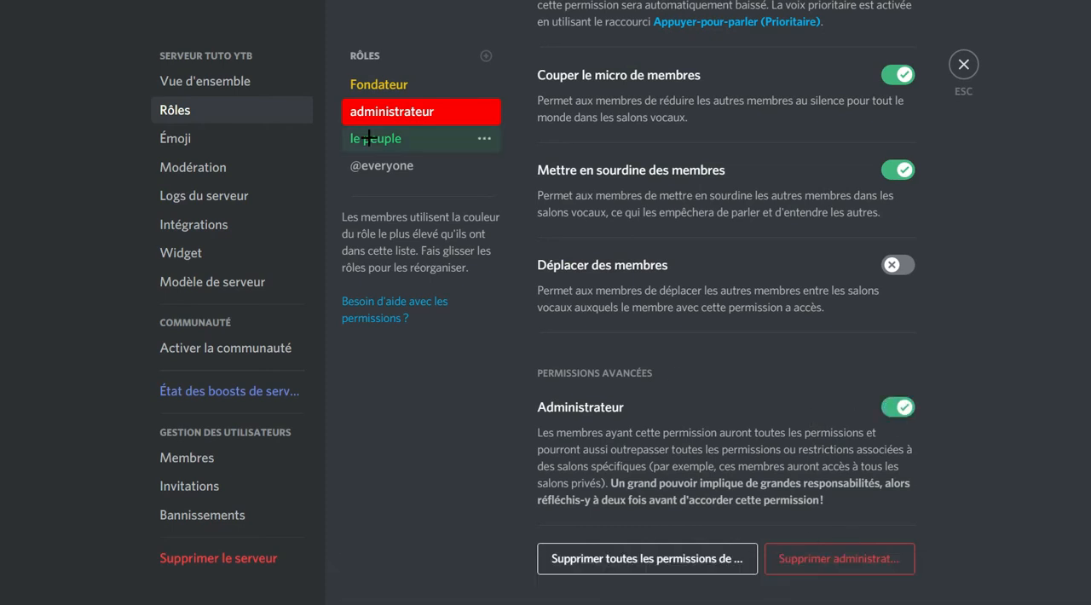
# Create a new role named "Modérateur" and give it a custom dark blue-violet colour.
pyautogui.click(485, 54)
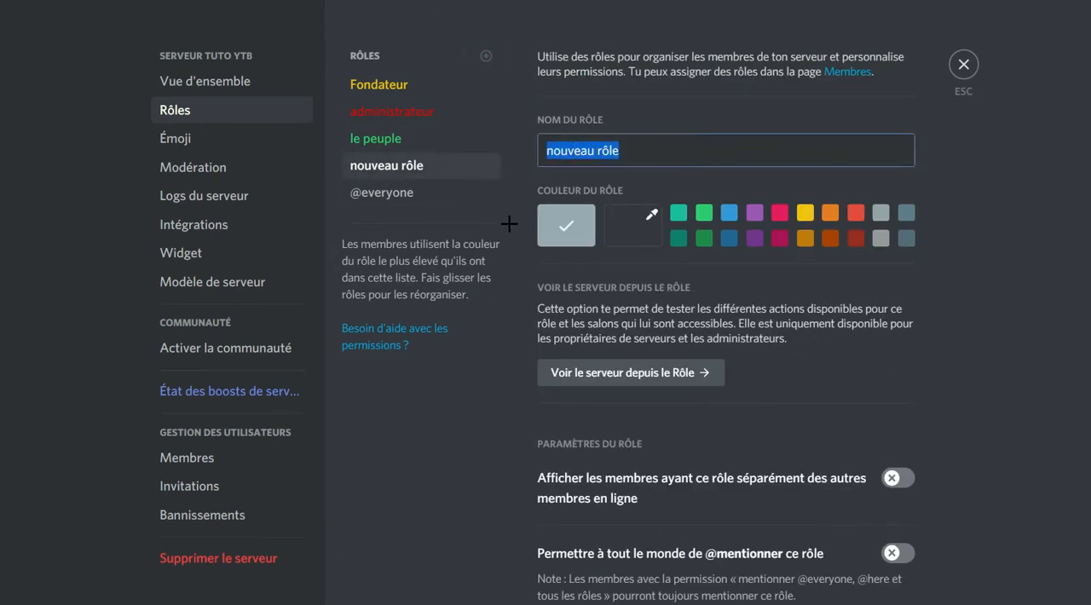
pyautogui.write('Modée')
pyautogui.write('ateur')
pyautogui.click(635, 224)
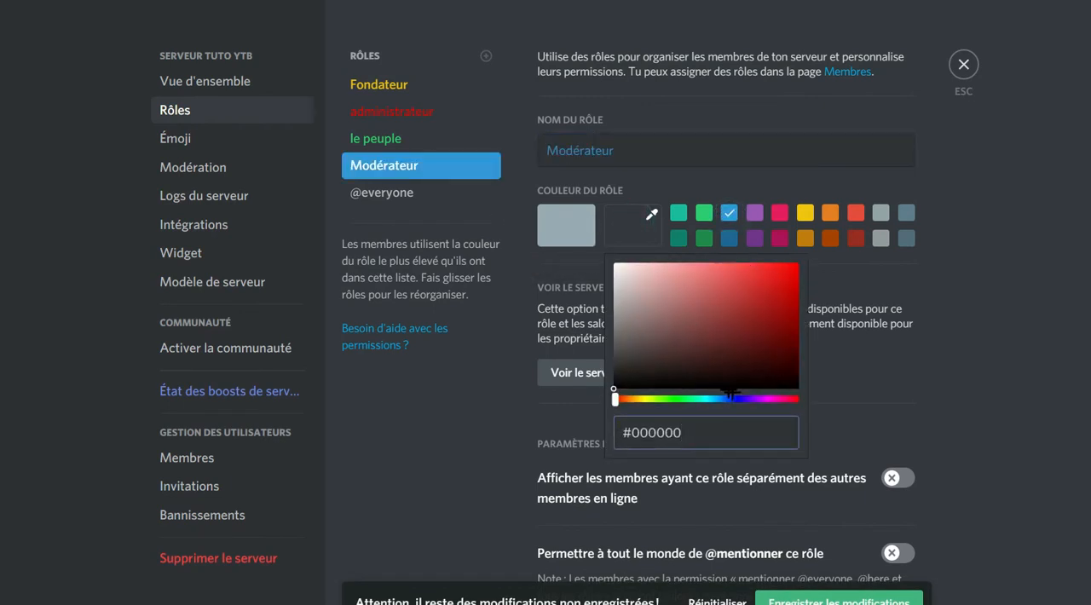
pyautogui.moveTo(742, 395); pyautogui.dragTo(748, 398)
pyautogui.moveTo(617, 381)
pyautogui.mouseDown()
pyautogui.moveTo(794, 298)
pyautogui.moveTo(796, 318)
pyautogui.mouseUp()
pyautogui.click(410, 425)
pyautogui.scroll(-2, 681, 277)
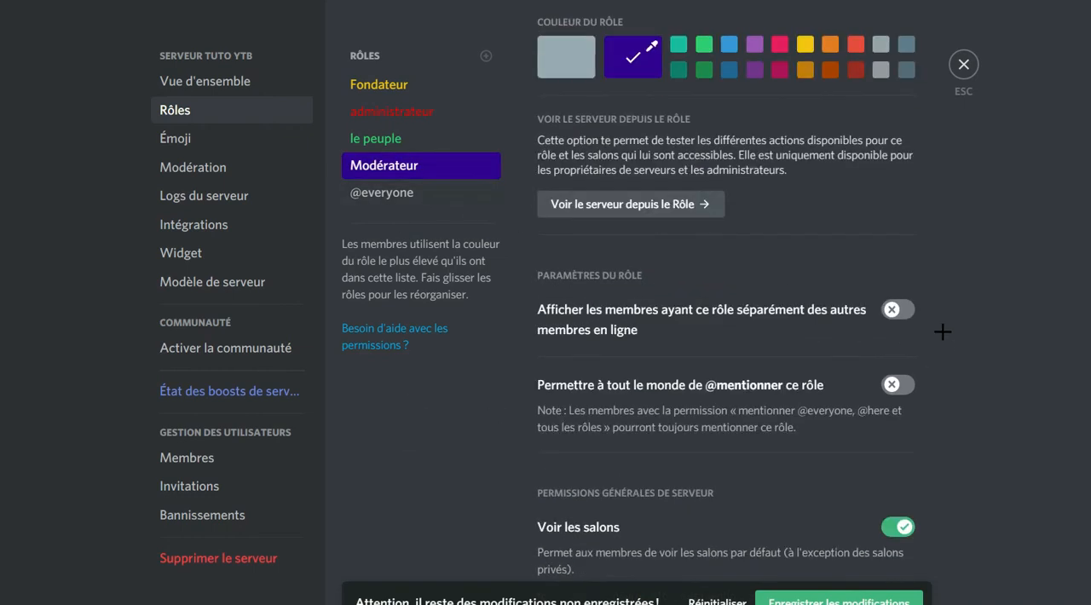
pyautogui.click(900, 313)
pyautogui.scroll(-2, 860, 289)
pyautogui.scroll(3, 805, 226)
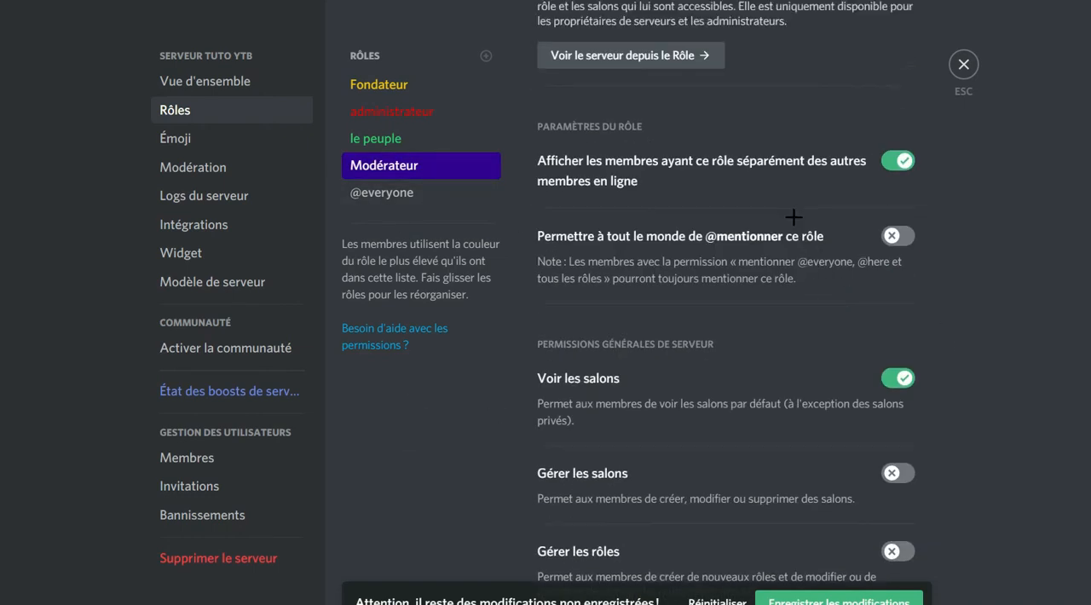
pyautogui.scroll(-3, 852, 235)
pyautogui.click(899, 223)
# Enable "Gérer les salons" and additional general server permissions for the Modérateur role.
pyautogui.scroll(-3, 895, 234)
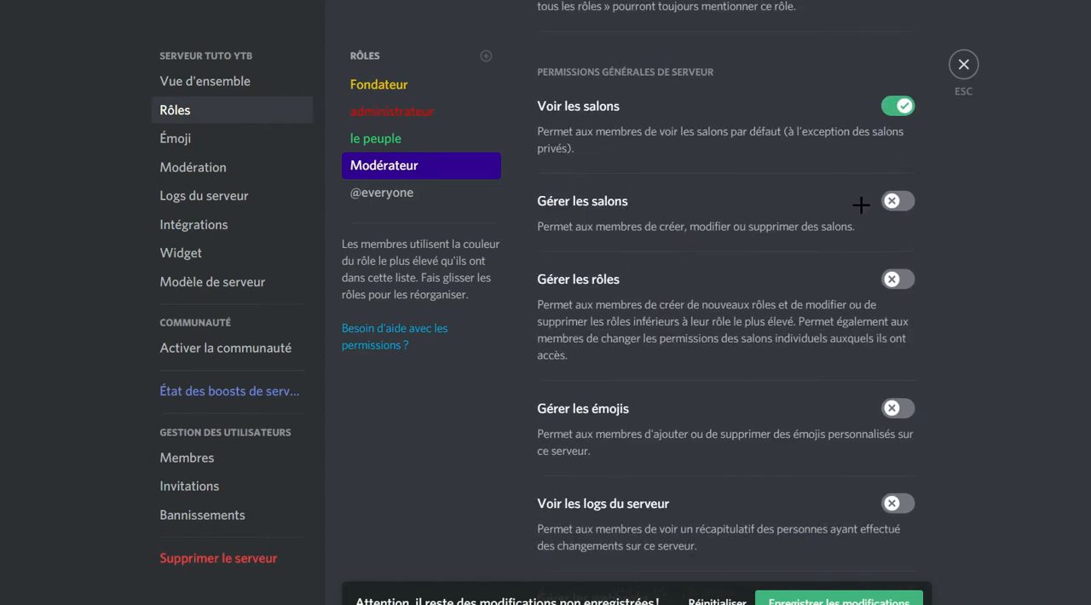
pyautogui.click(897, 202)
pyautogui.scroll(-1, 867, 190)
pyautogui.scroll(-1, 886, 171)
pyautogui.click(897, 111)
pyautogui.click(899, 224)
# Enable further member-management permissions and "Gérer les messages" for the Modérateur role.
pyautogui.scroll(-1, 884, 179)
pyautogui.scroll(-2, 903, 175)
pyautogui.click(903, 168)
pyautogui.scroll(-6, 895, 175)
pyautogui.click(902, 183)
pyautogui.scroll(-2, 887, 170)
pyautogui.scroll(-8, 902, 111)
pyautogui.click(893, 278)
# Enable "Couper le micro de membres" and "Mettre en sourdine des membres" for Modérateur, save, and leave the server settings.
pyautogui.scroll(-12, 891, 273)
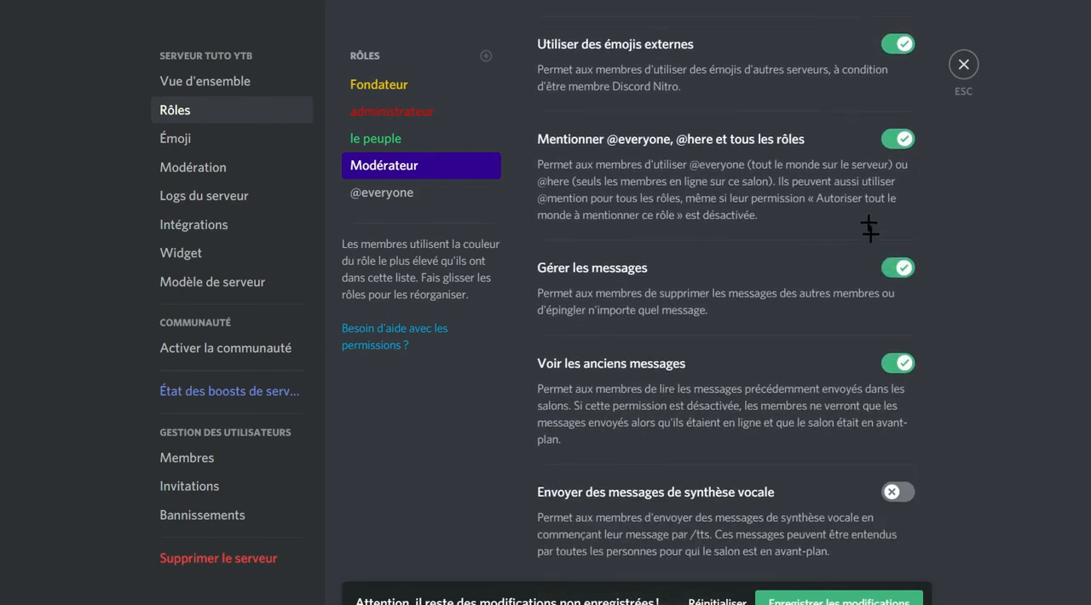
pyautogui.click(902, 291)
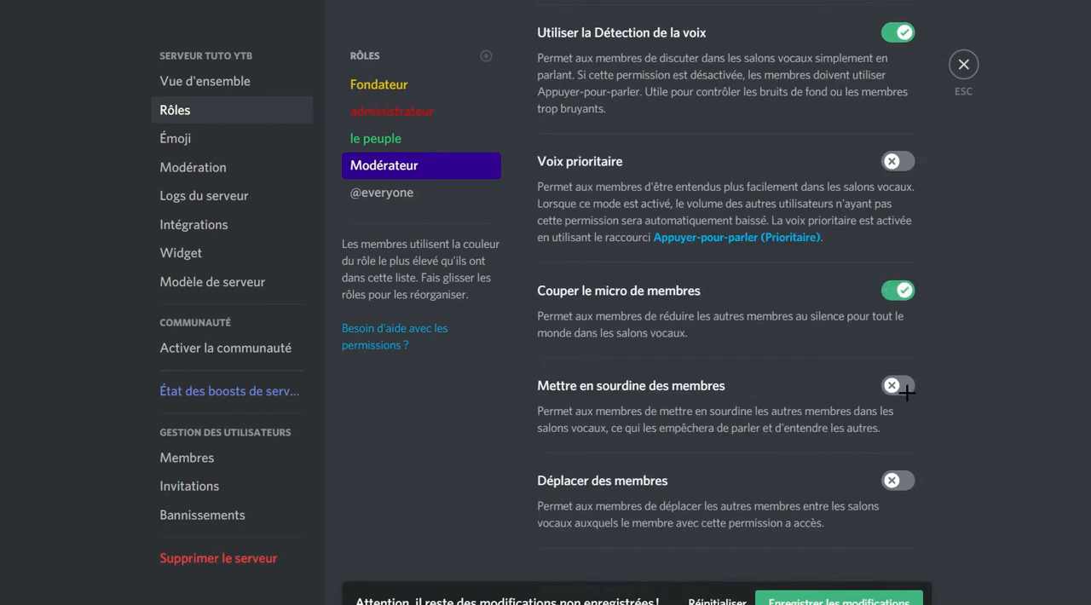
pyautogui.click(902, 386)
pyautogui.scroll(-3, 904, 392)
pyautogui.click(792, 599)
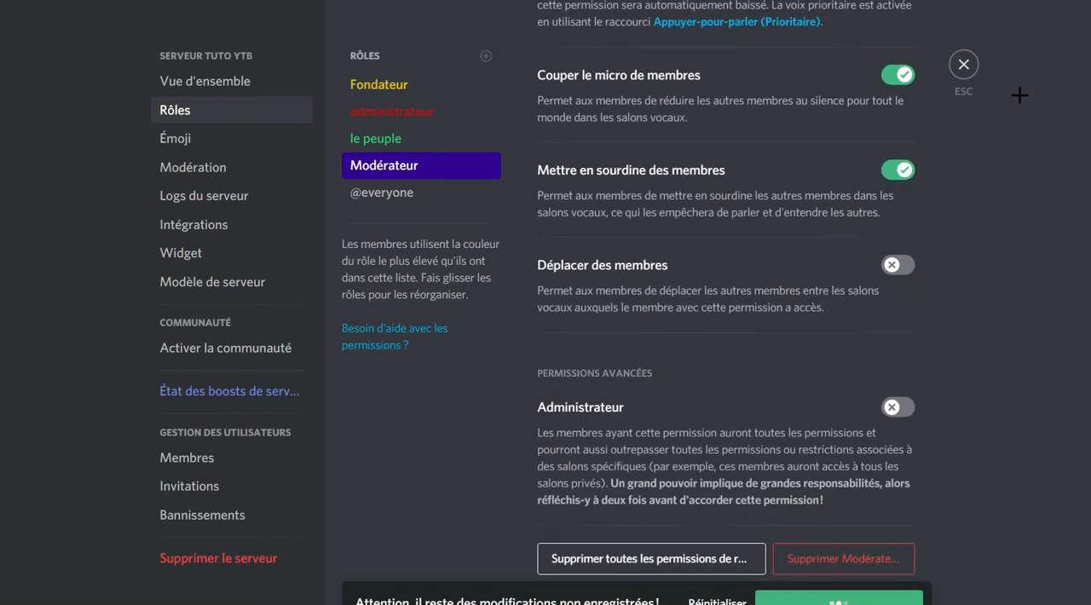
pyautogui.click(965, 65)
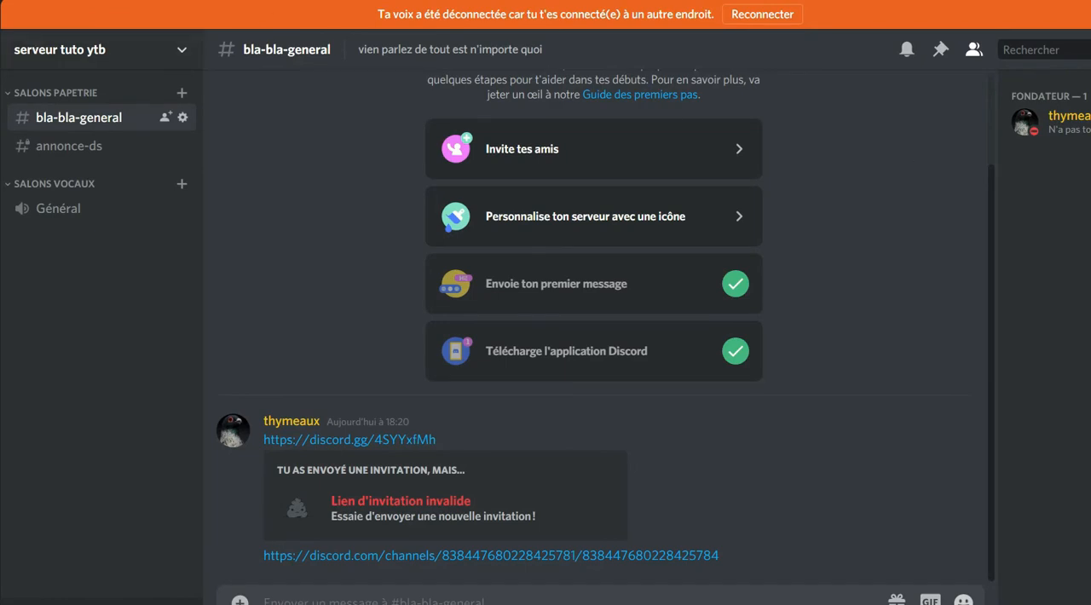
# Reopen the server's role settings, place Modérateur above le peuple in the hierarchy, save the order, and leave the settings.
pyautogui.rightClick(0, 95)
pyautogui.moveTo(61, 239)
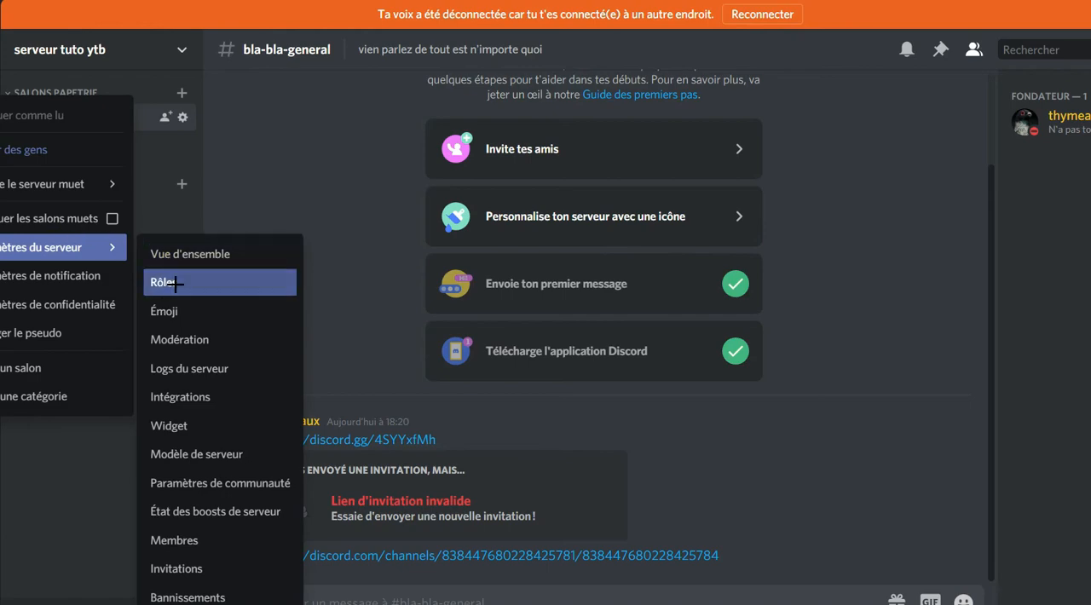
pyautogui.click(162, 282)
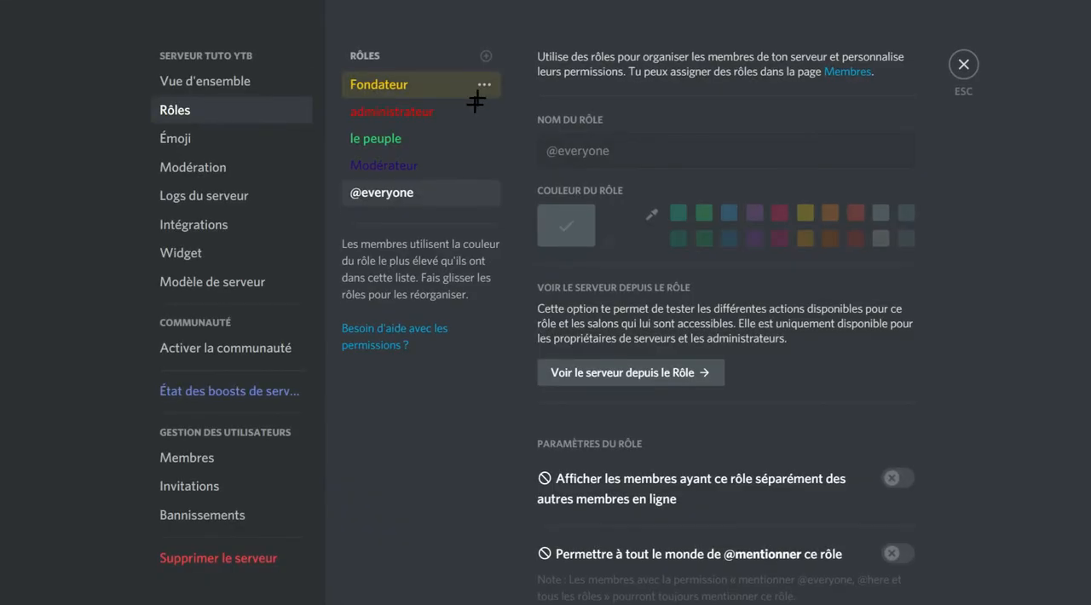
pyautogui.moveTo(398, 161); pyautogui.dragTo(397, 139)
pyautogui.click(397, 139)
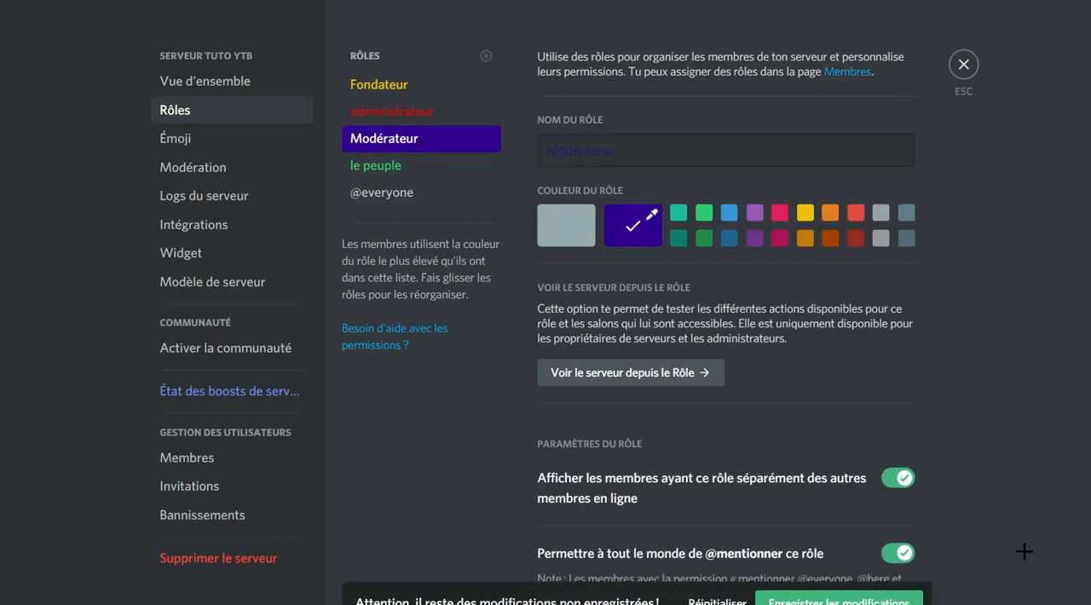
pyautogui.click(963, 65)
pyautogui.click(824, 600)
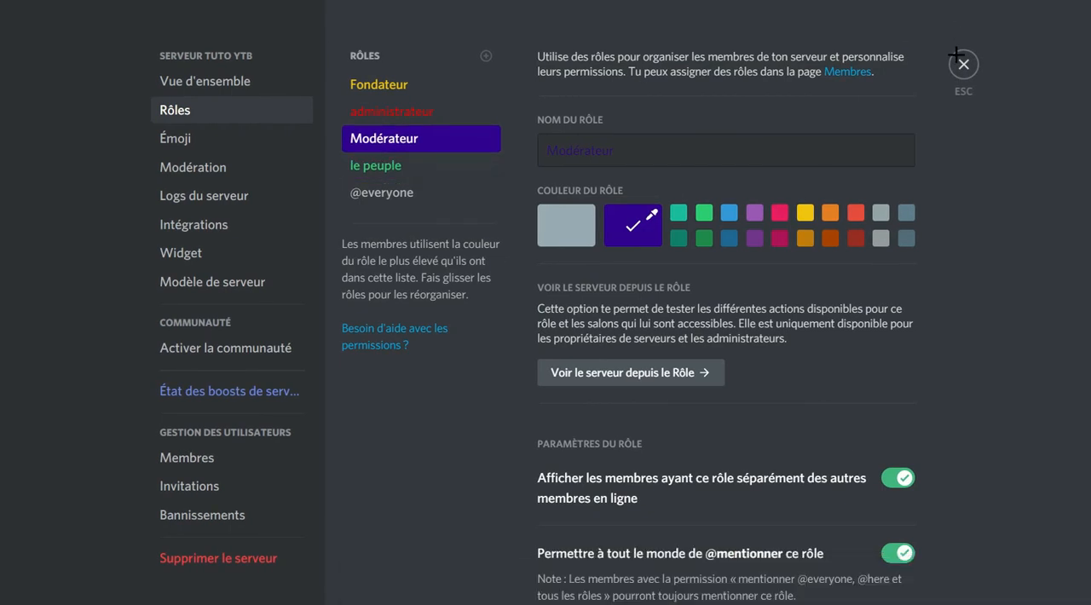
pyautogui.click(963, 65)
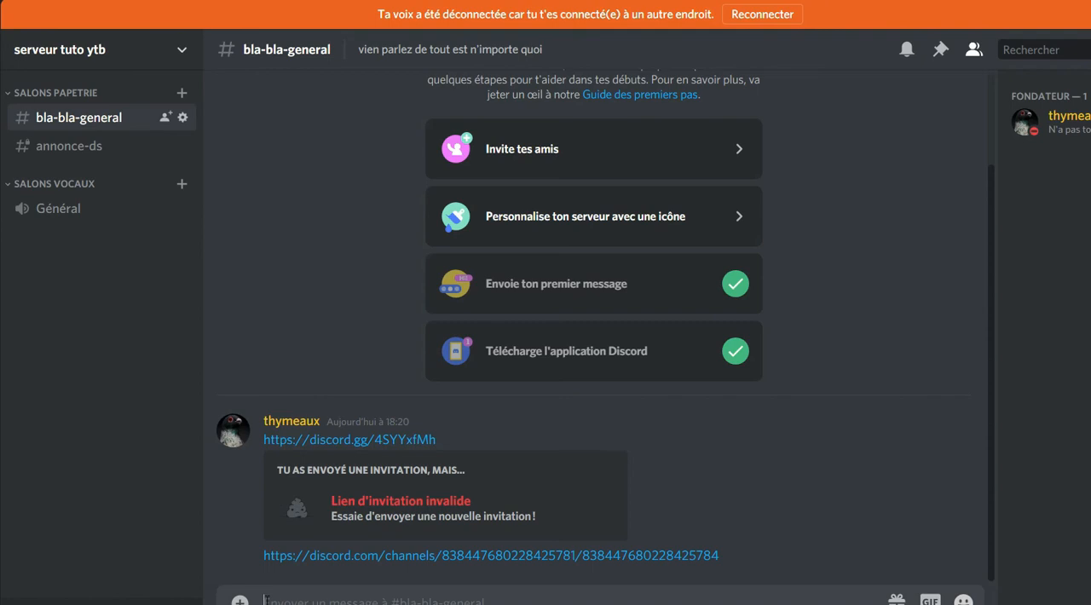
# Send the messages "slt" and "merde" in the bla-bla-general channel.
pyautogui.write('slt')
pyautogui.press('Return')
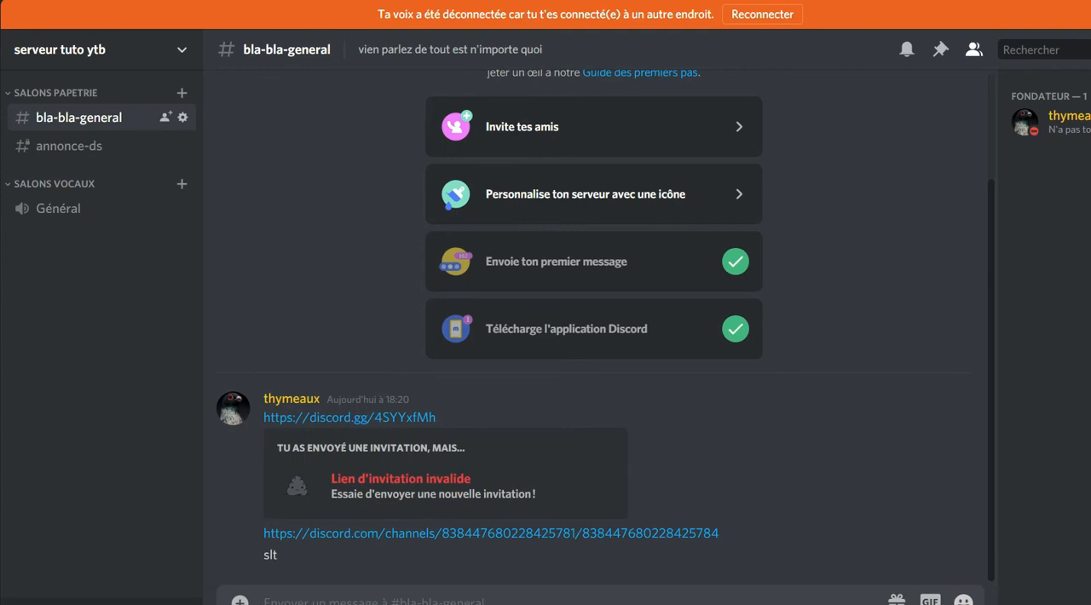
pyautogui.write('merde')
pyautogui.press('Return')
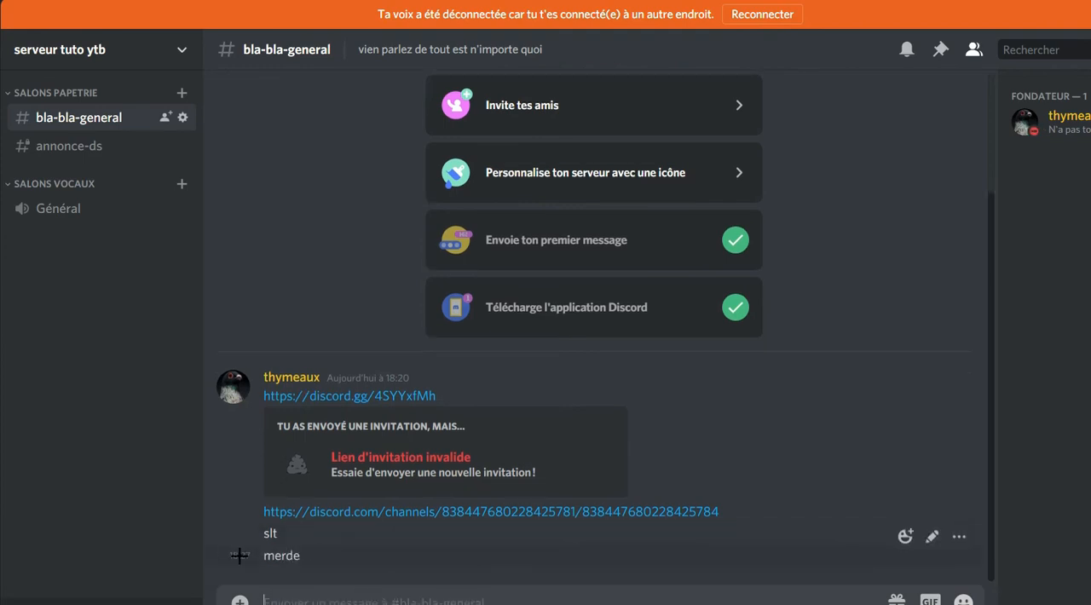
# Delete the "merde" message from bla-bla-general.
pyautogui.moveTo(263, 559); pyautogui.dragTo(319, 559)
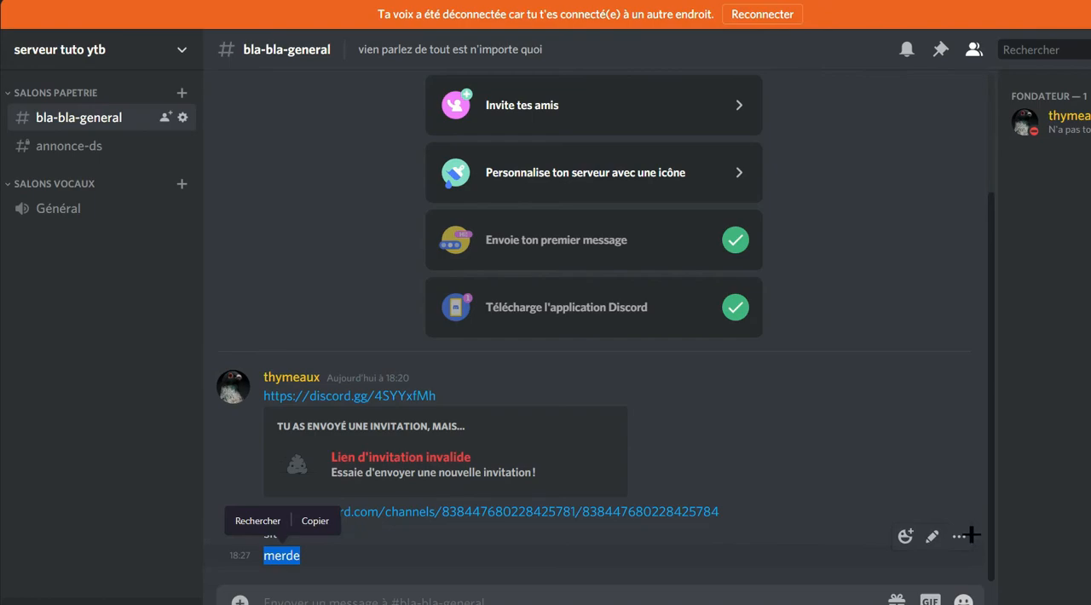
pyautogui.click(960, 536)
pyautogui.click(861, 601)
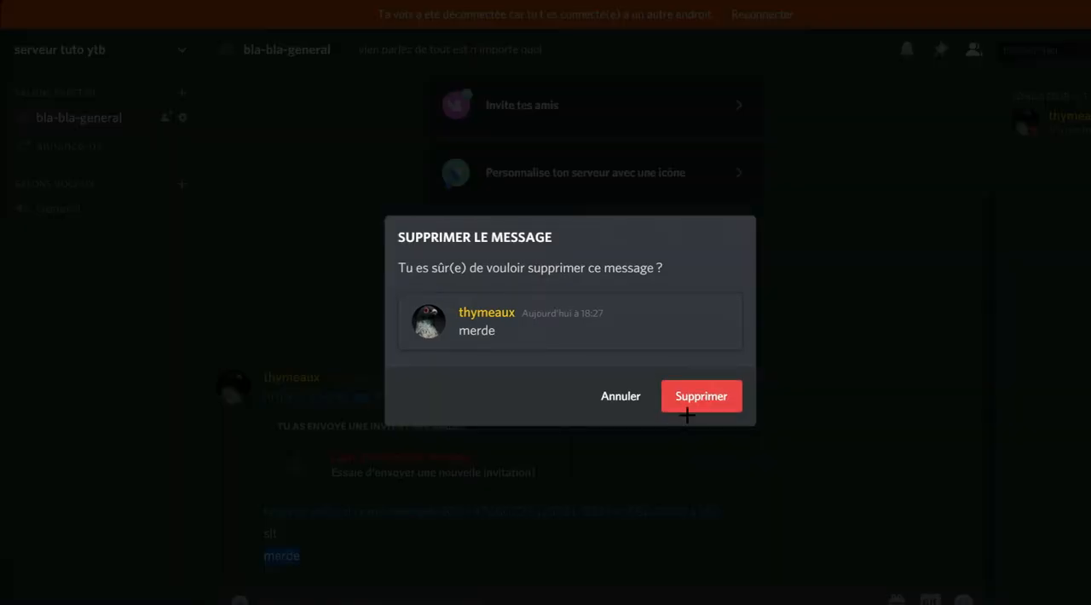
pyautogui.click(687, 414)
# Send the message "ntm" in the bla-bla-general channel.
pyautogui.write('ntù')
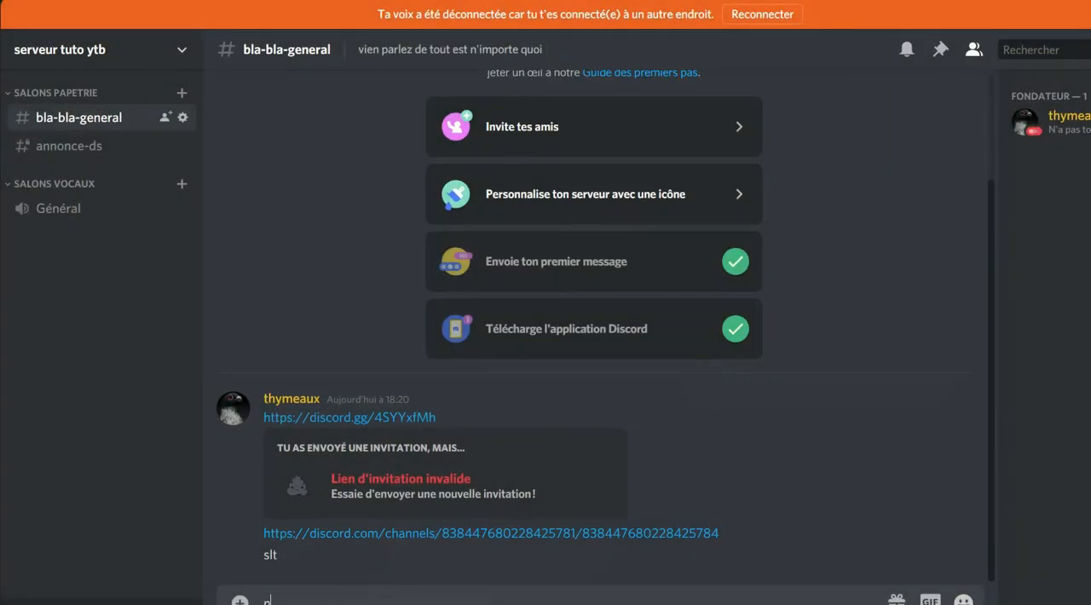
pyautogui.press('Return')
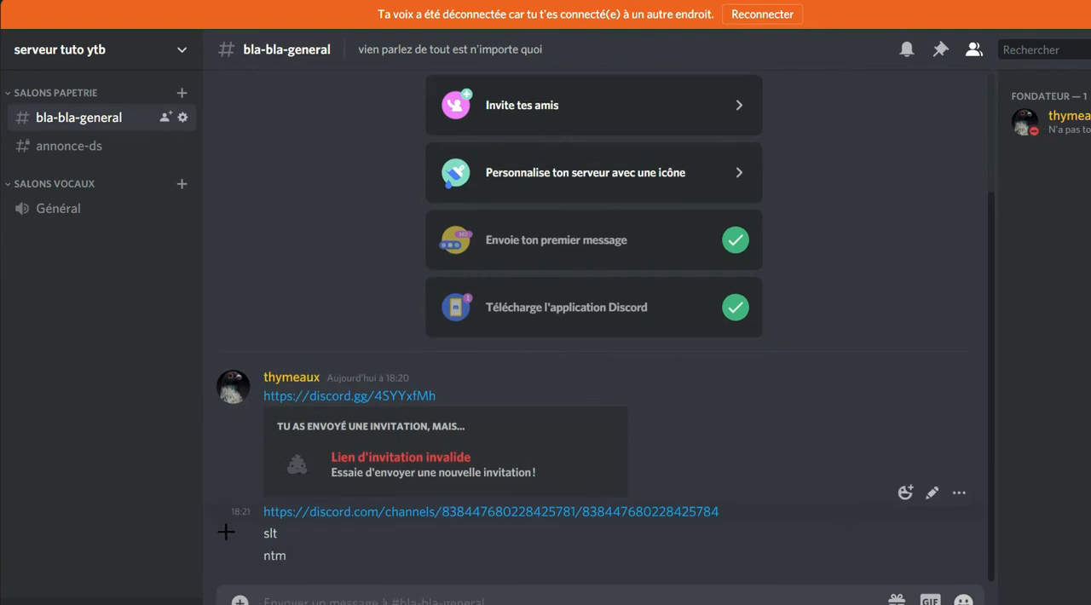
pyautogui.moveTo(290, 563)
pyautogui.mouseDown()
pyautogui.moveTo(310, 563)
pyautogui.moveTo(239, 552)
pyautogui.moveTo(277, 548)
pyautogui.mouseUp()
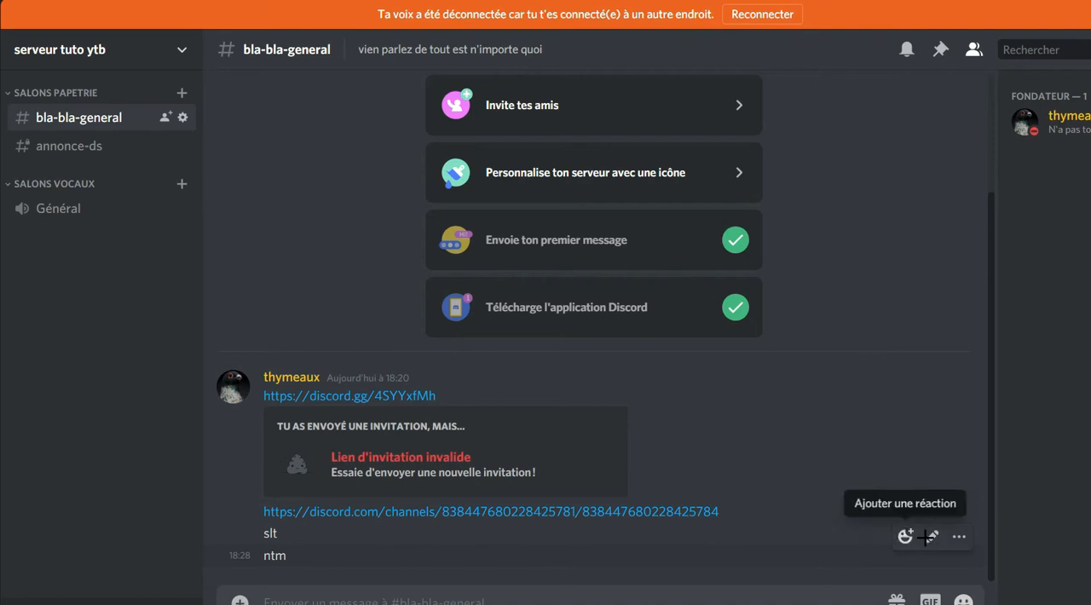
# Edit the "ntm" message in bla-bla-general to read "ntmm", and check its additional message options.
pyautogui.click(931, 538)
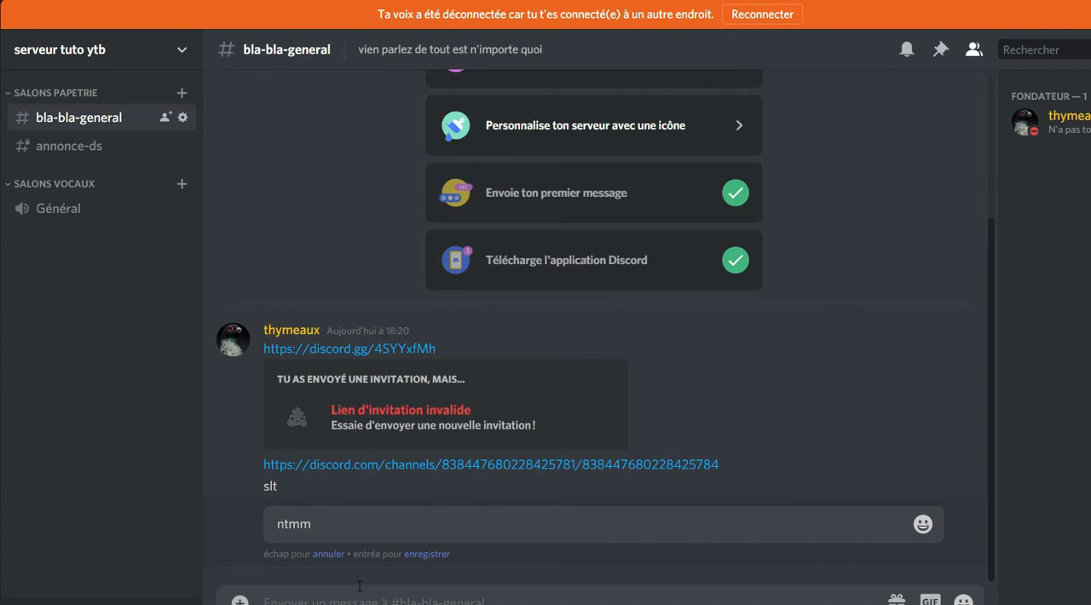
pyautogui.press('Return')
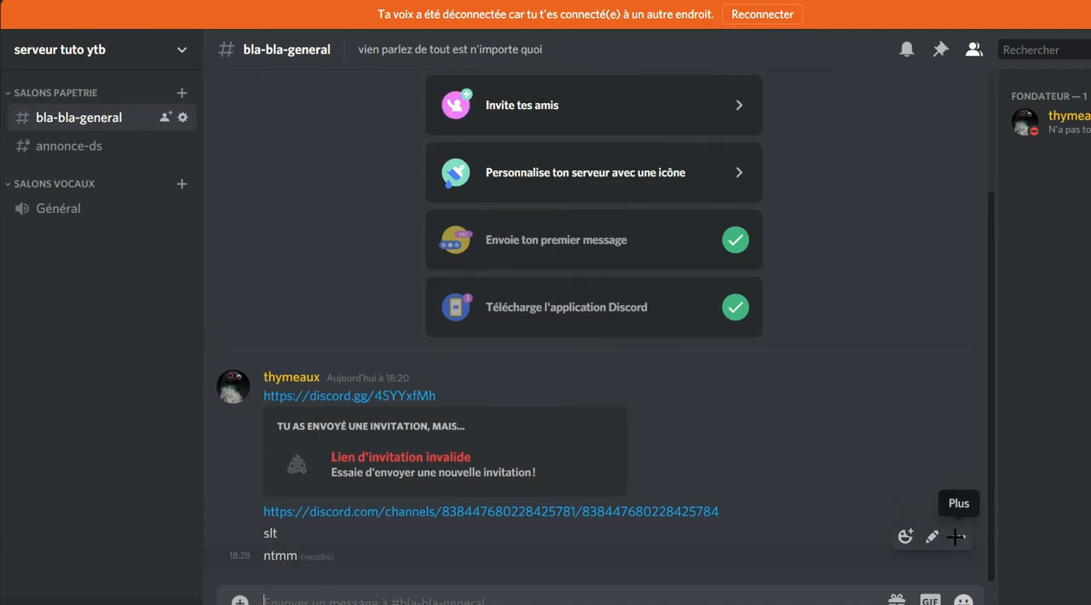
pyautogui.click(957, 536)
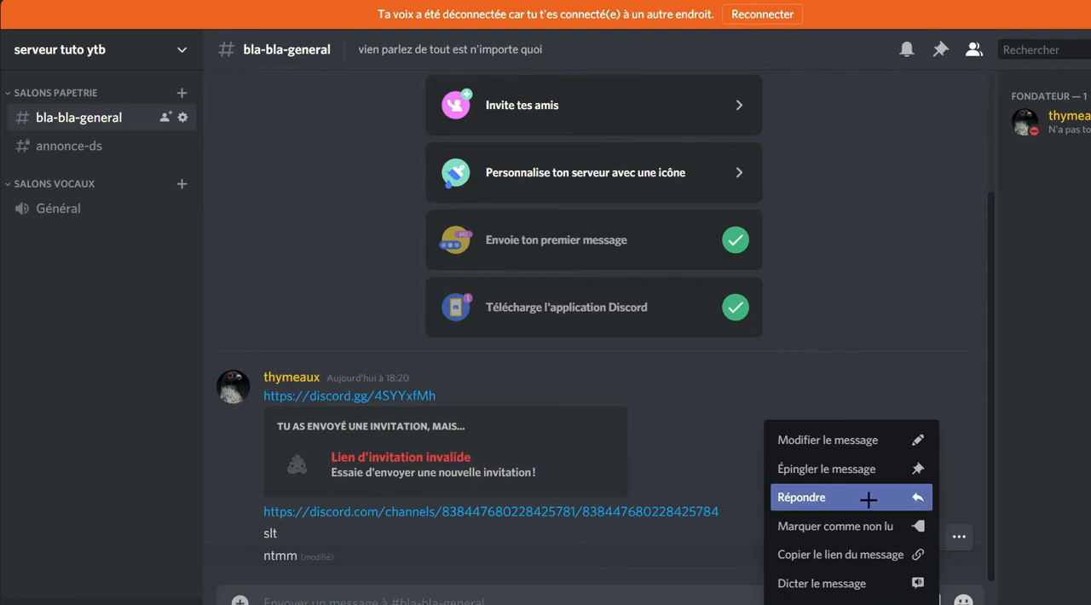
pyautogui.click(283, 293)
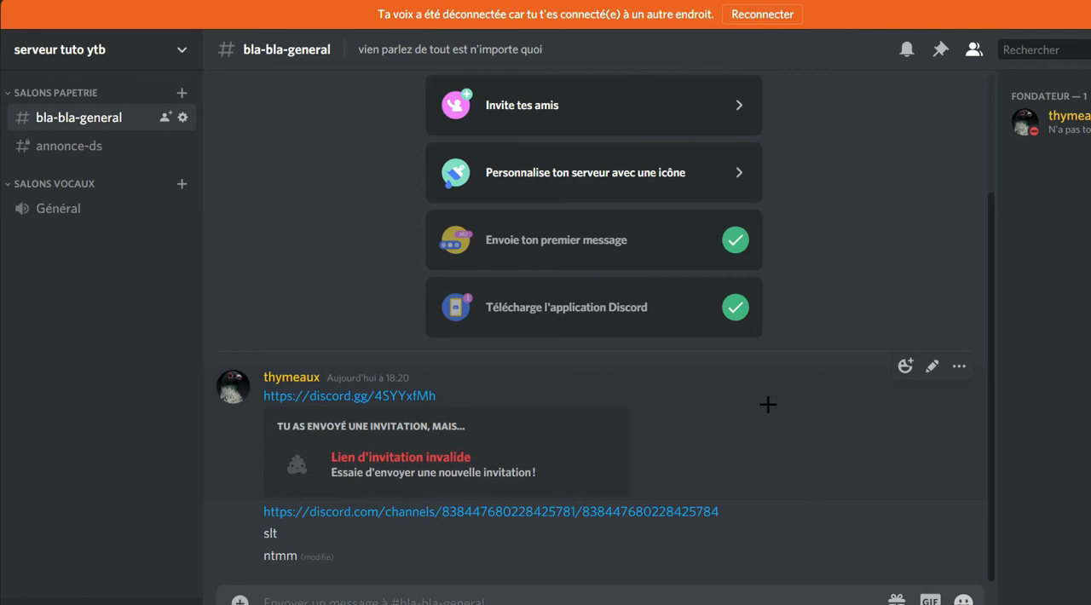
# Reply to the invitation link message in bla-bla-general with "oui cest un bon lien ca".
pyautogui.click(956, 373)
pyautogui.click(781, 427)
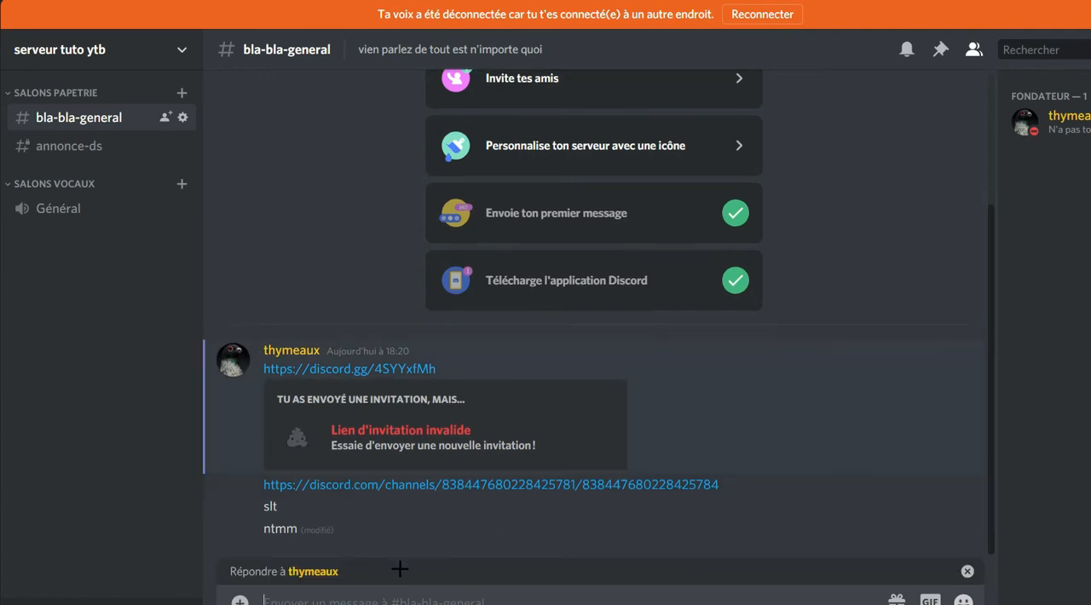
pyautogui.write('ouu')
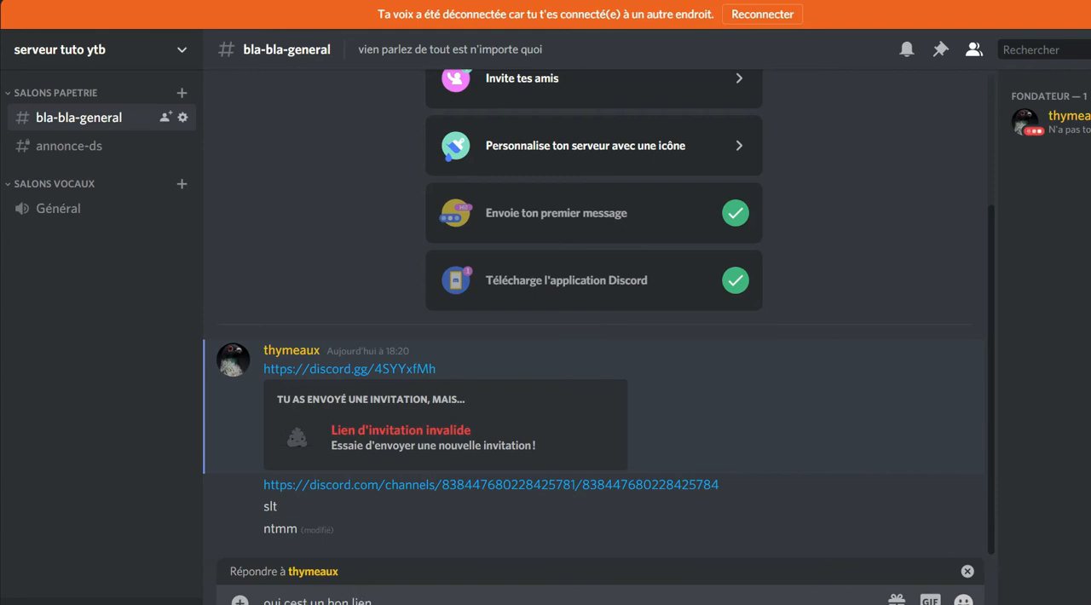
pyautogui.press('Return')
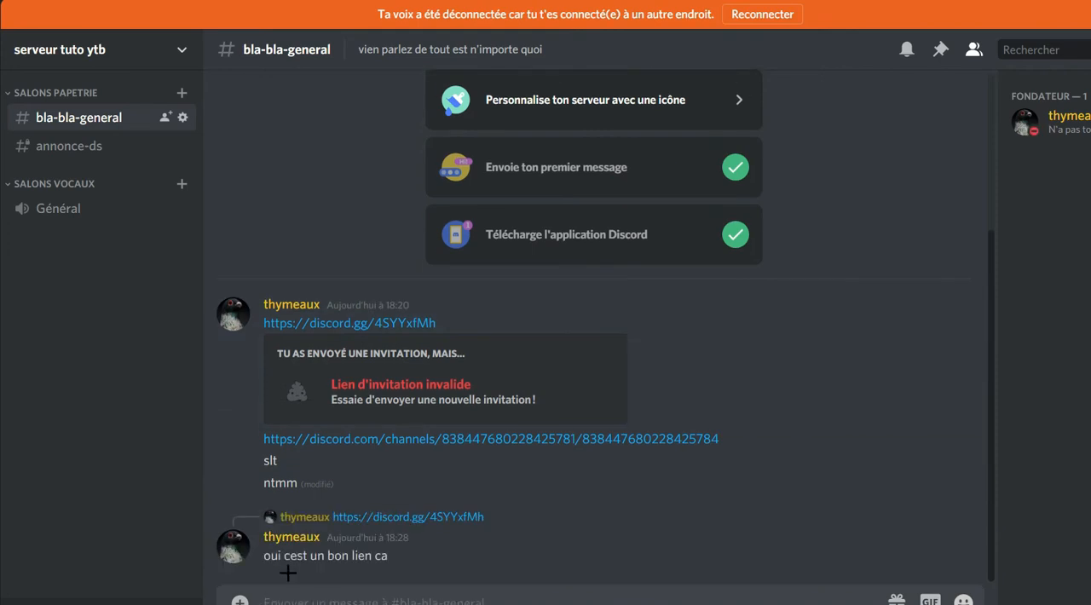
# Review the "ntmm" message's options and where the channel's pinned messages are kept.
pyautogui.moveTo(390, 555); pyautogui.dragTo(260, 559)
pyautogui.click(394, 554)
pyautogui.click(958, 466)
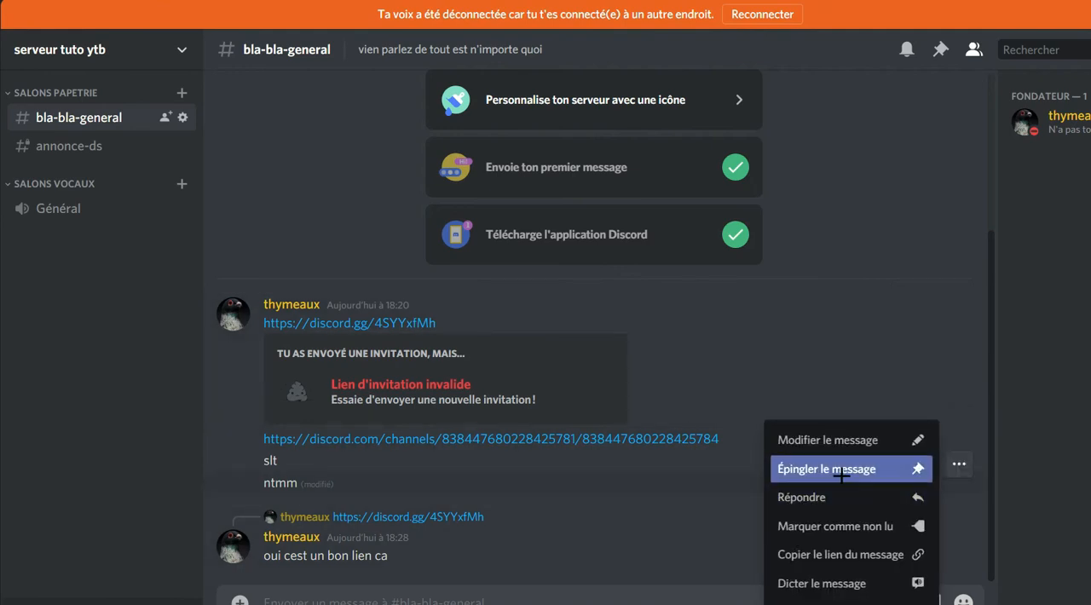
pyautogui.click(941, 47)
pyautogui.click(356, 226)
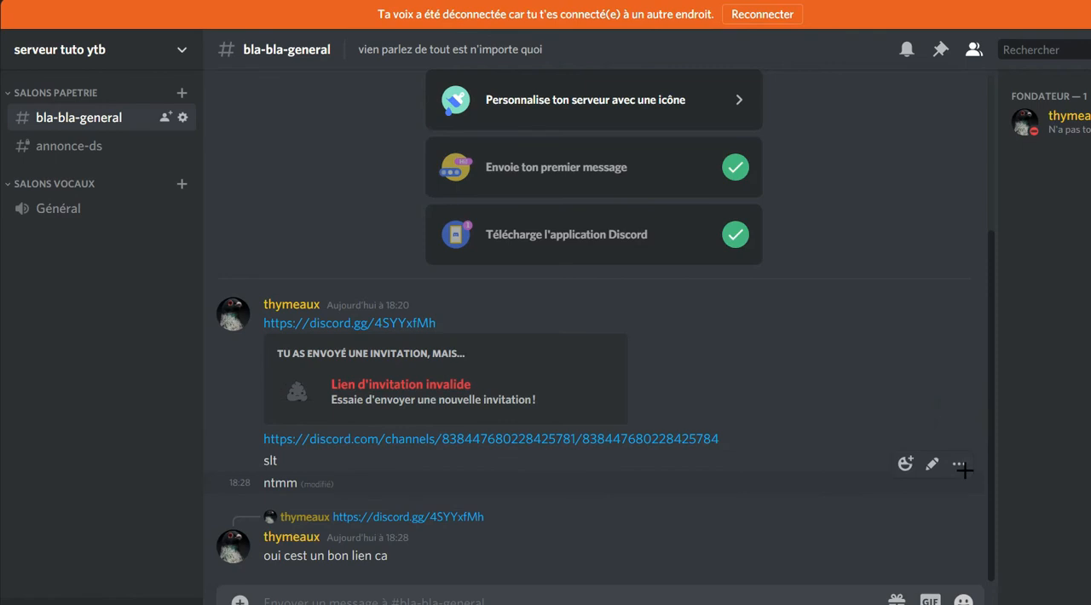
# Mark the "ntmm" message as unread, and mark the channel's new messages as read again.
pyautogui.click(963, 469)
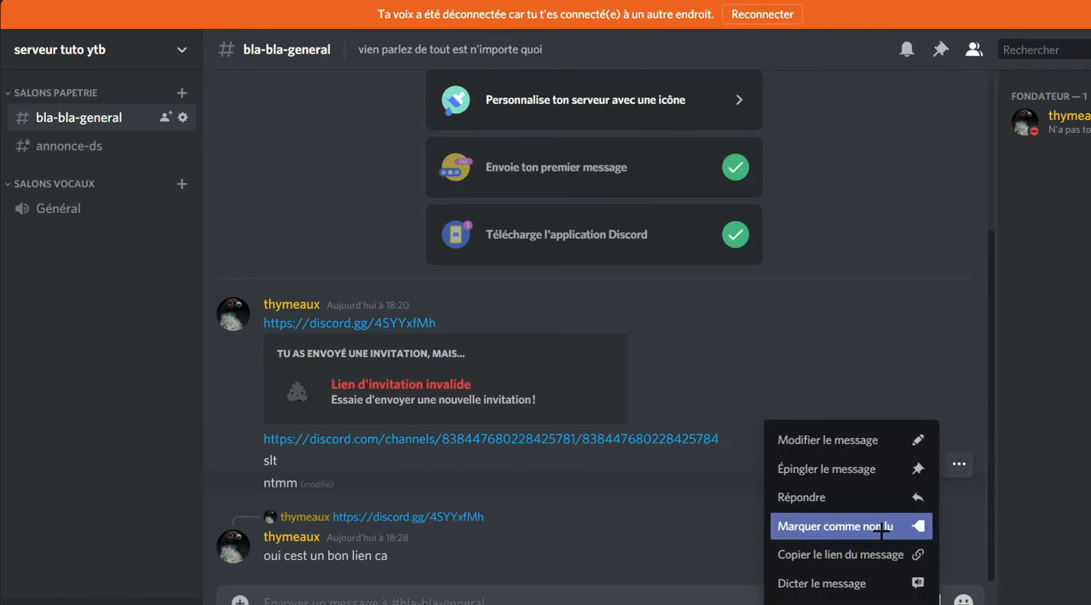
pyautogui.click(882, 527)
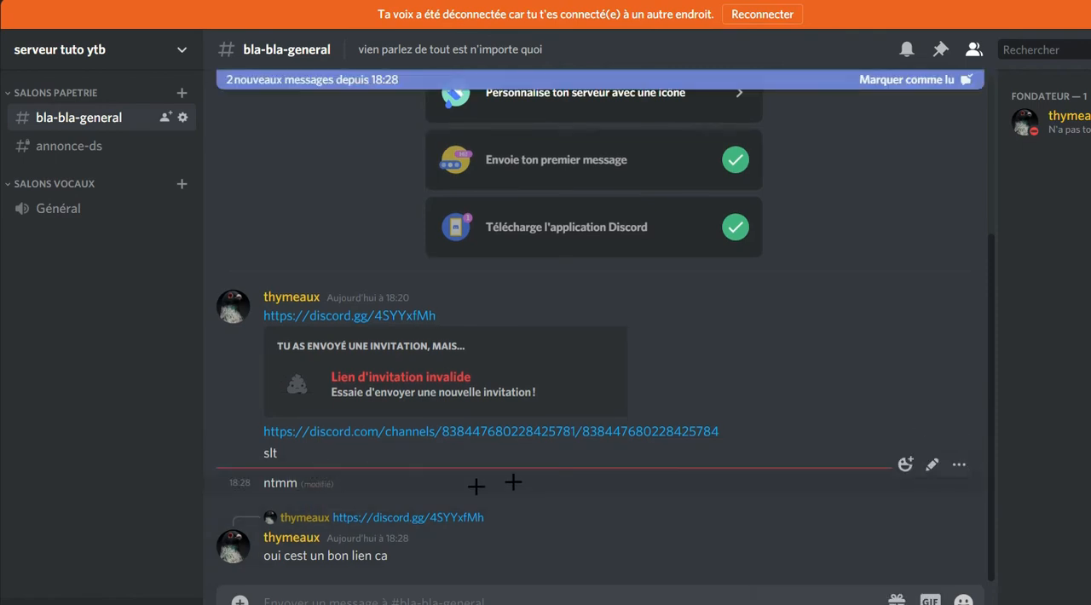
pyautogui.click(955, 77)
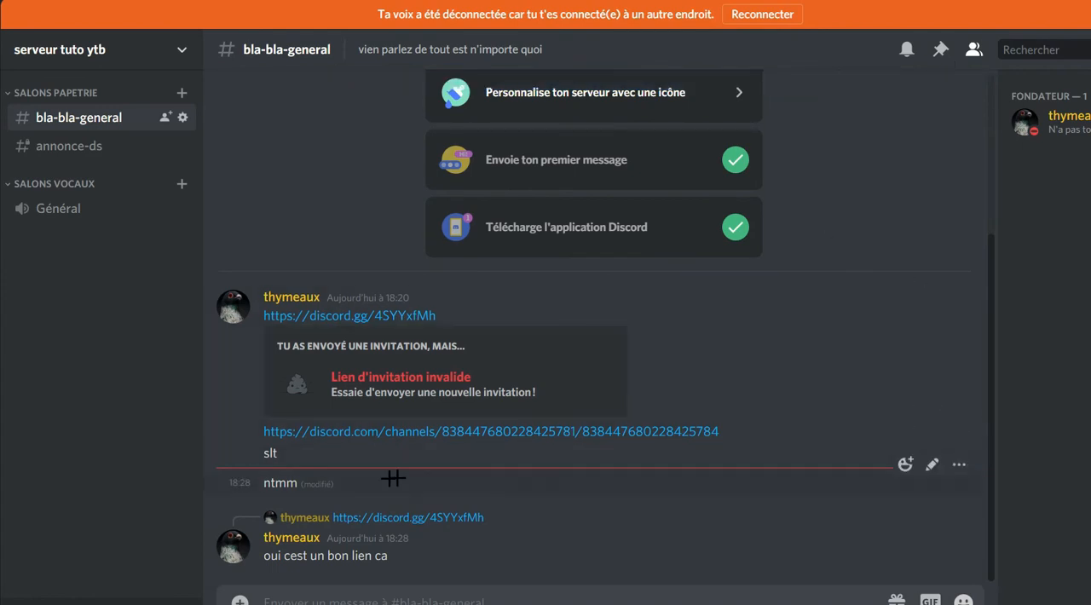
# Have the "ntmm" message read aloud with Dicter le message.
pyautogui.click(960, 466)
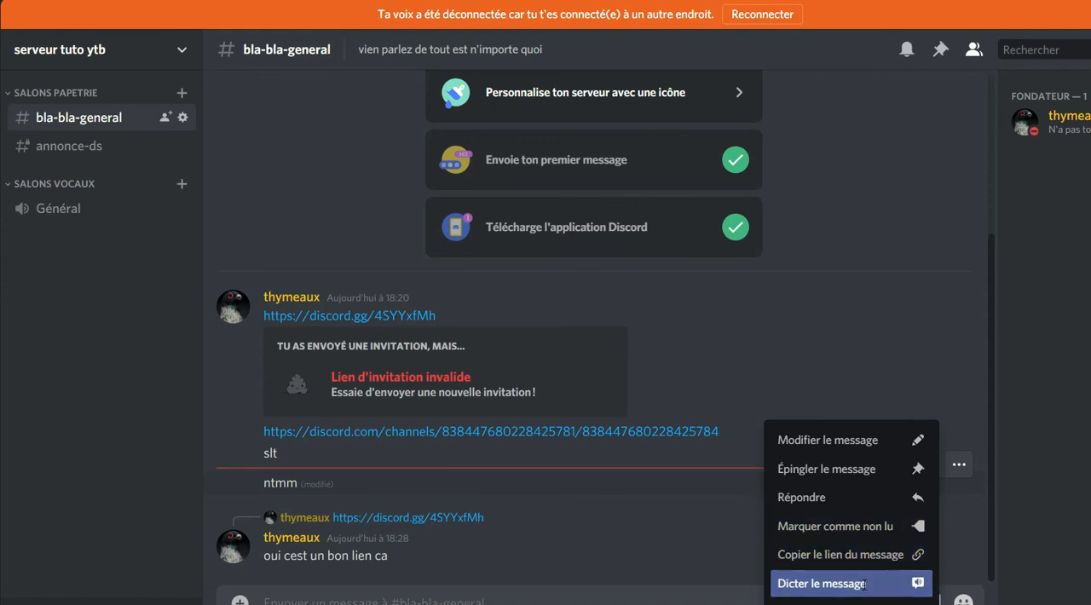
pyautogui.click(840, 583)
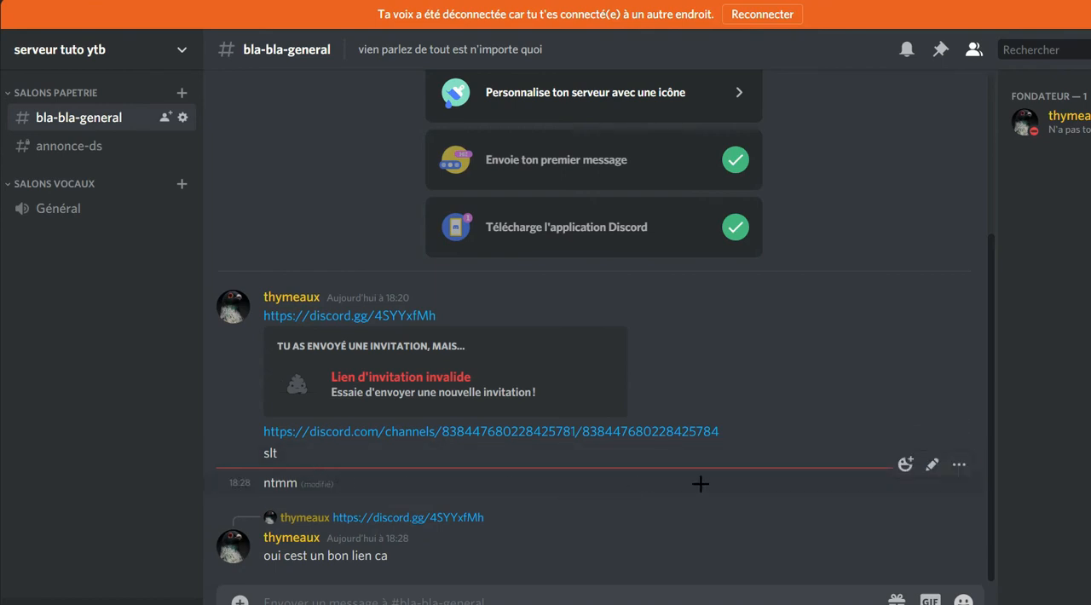
# Delete the "ntmm" message from bla-bla-general and confirm the deletion.
pyautogui.click(959, 464)
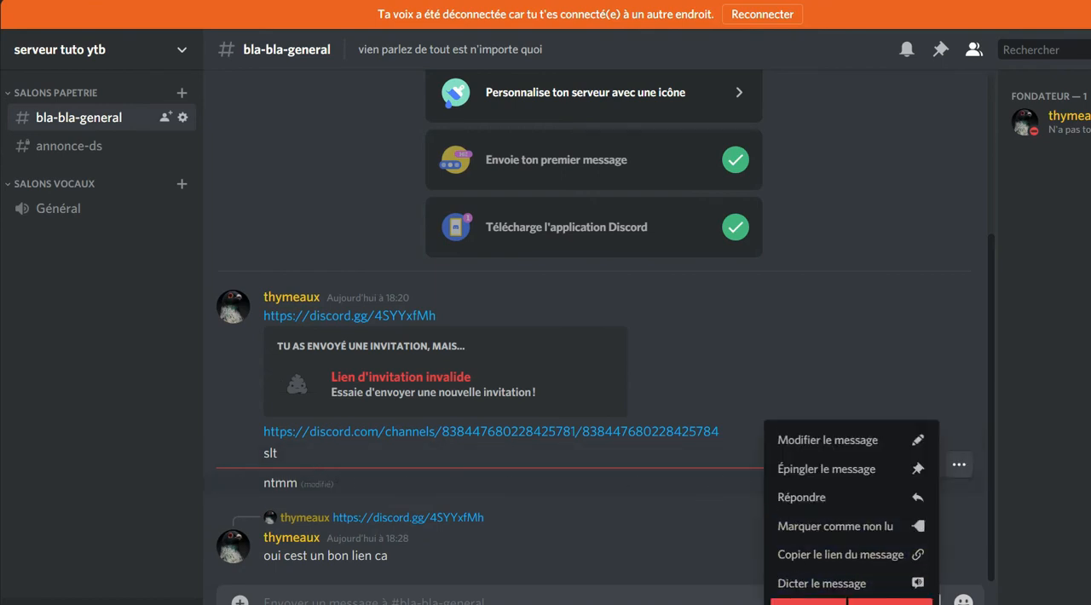
pyautogui.click(846, 601)
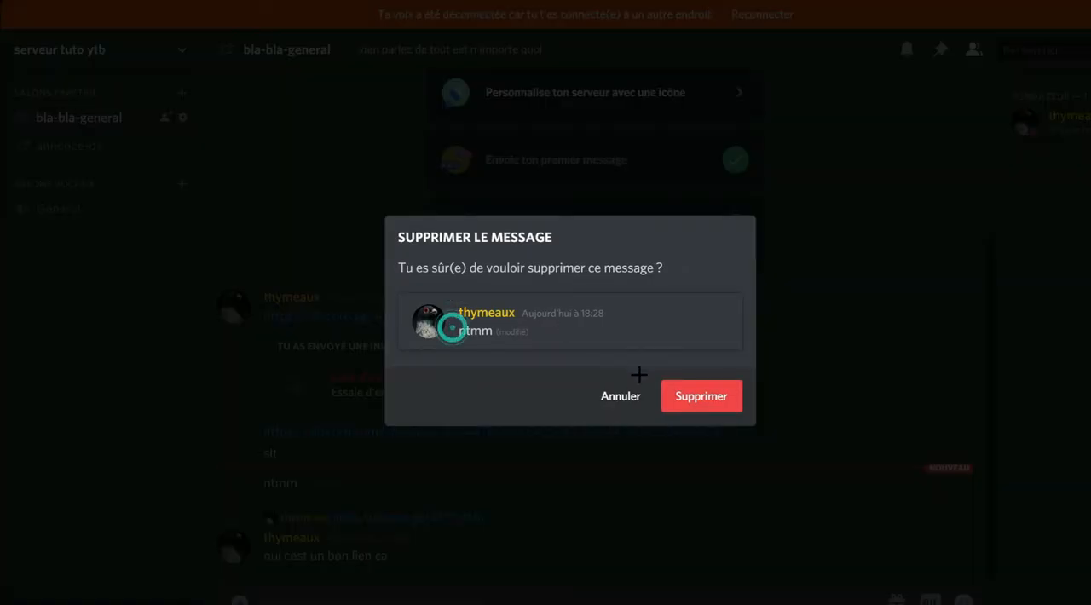
pyautogui.click(685, 388)
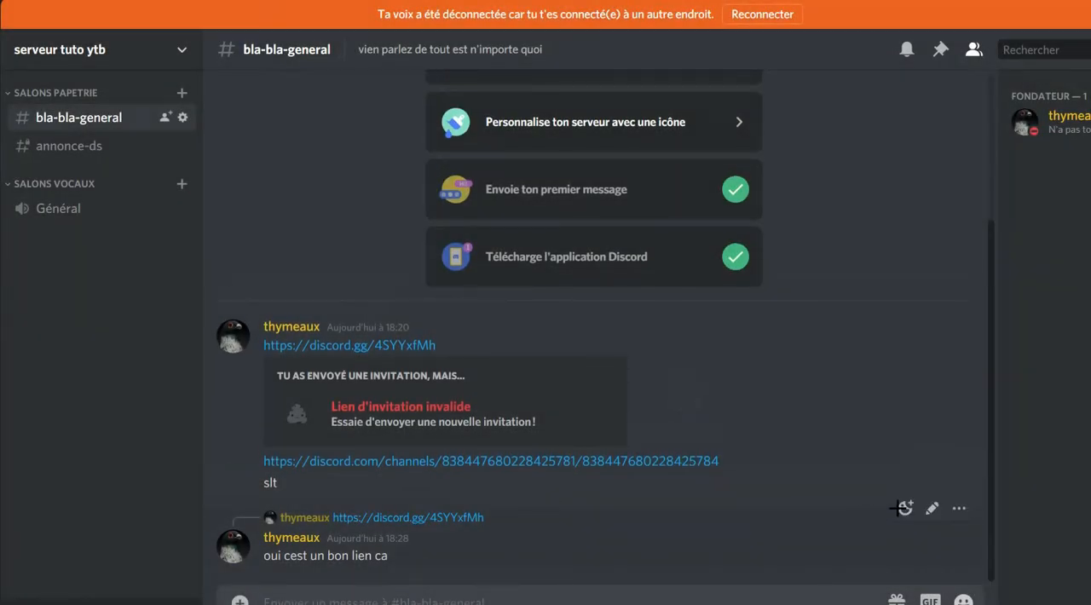
pyautogui.click(959, 509)
pyautogui.click(550, 555)
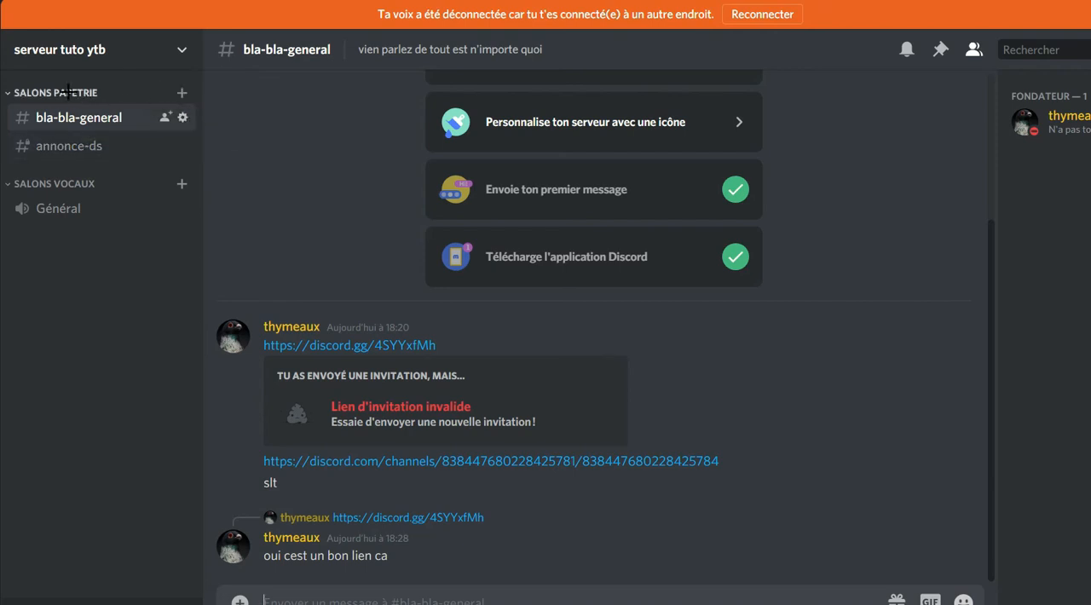
# Open the permissions of the Salons papetrie category and add the Fondateur role to its advanced permissions.
pyautogui.rightClick(75, 93)
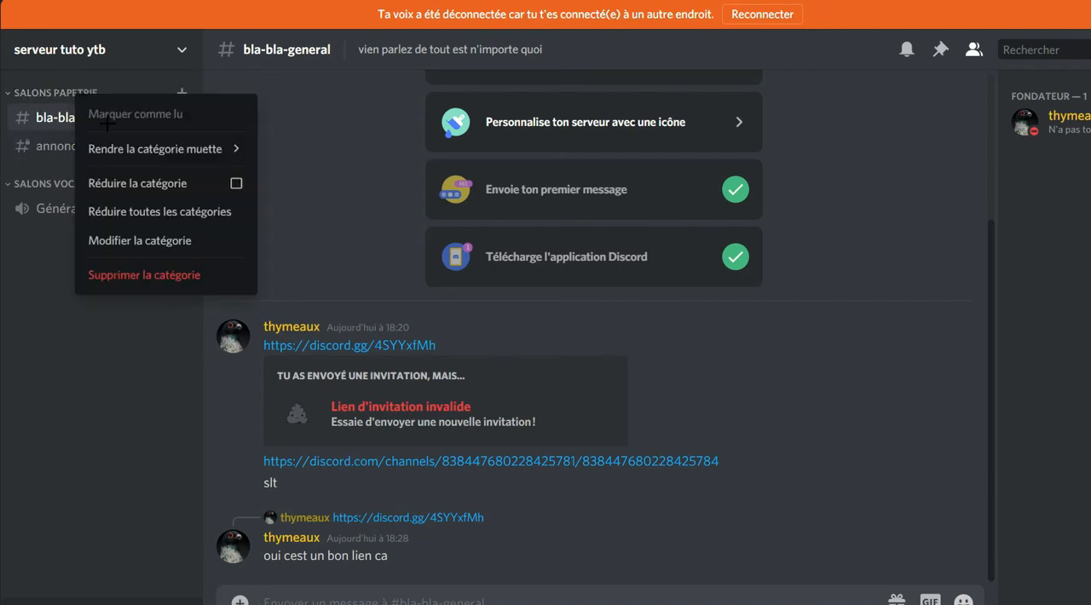
pyautogui.press('Escape')
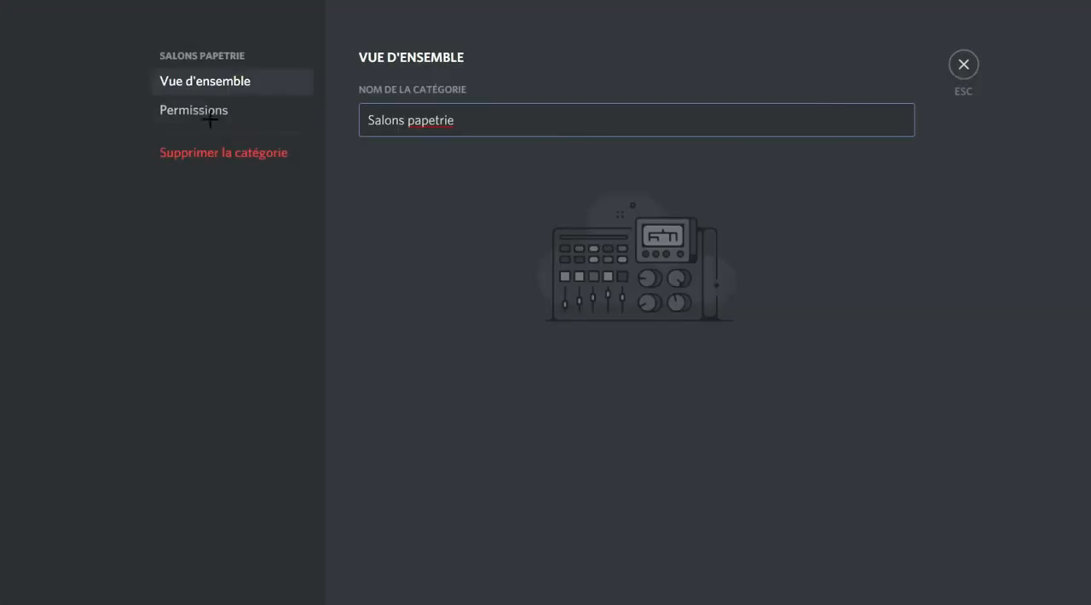
pyautogui.click(208, 110)
pyautogui.click(484, 270)
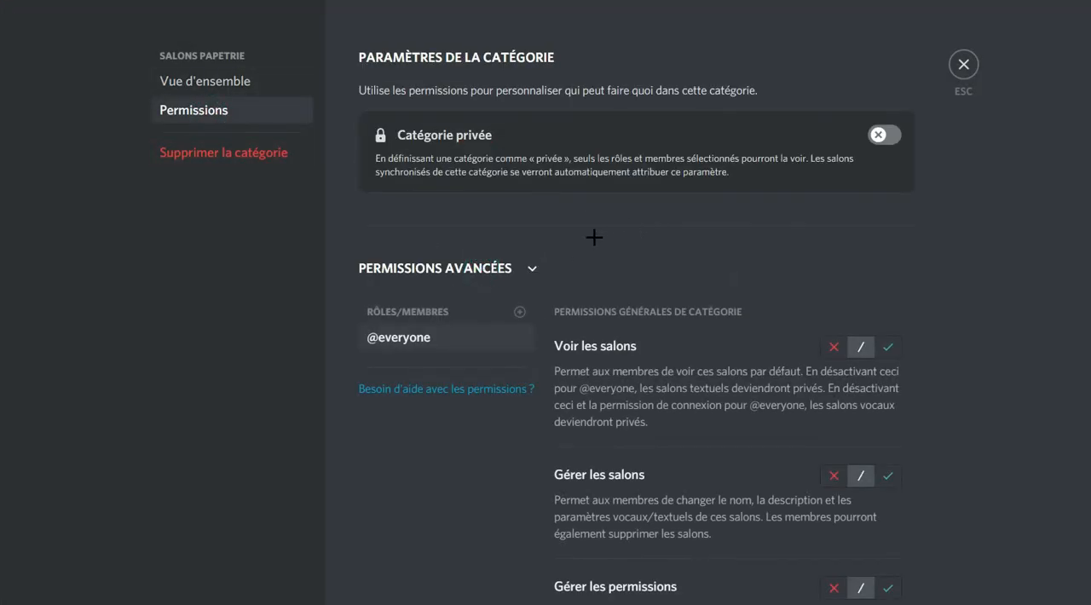
pyautogui.scroll(-1, 529, 243)
pyautogui.click(517, 227)
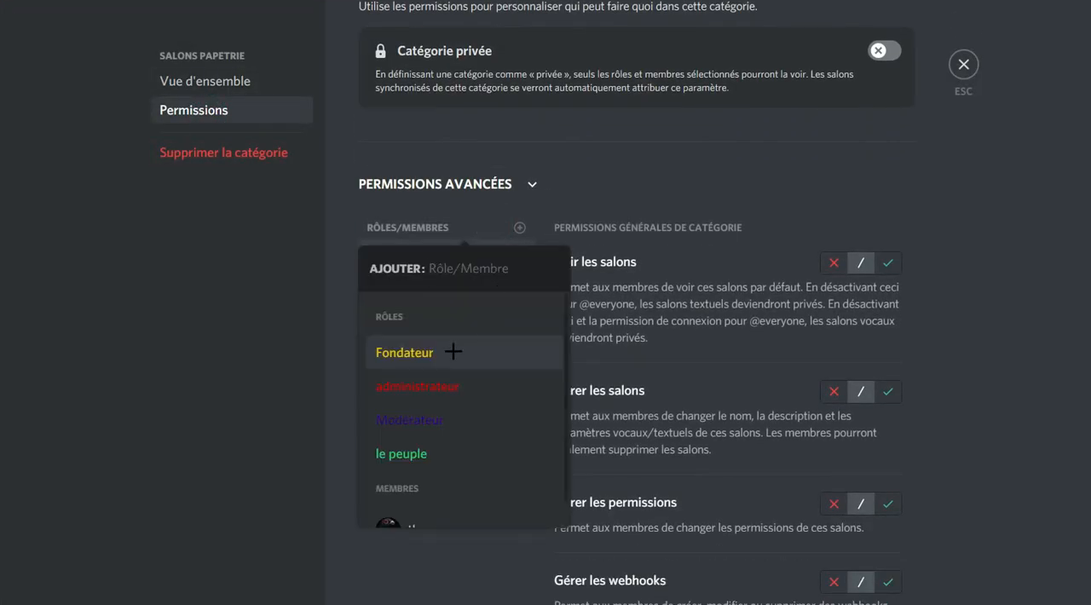
pyautogui.click(406, 353)
# Allow Fondateur the Voir les salons, Gérer les salons, Gérer les permissions and Gérer les webhooks permissions in the category.
pyautogui.click(888, 254)
pyautogui.scroll(-2, 899, 196)
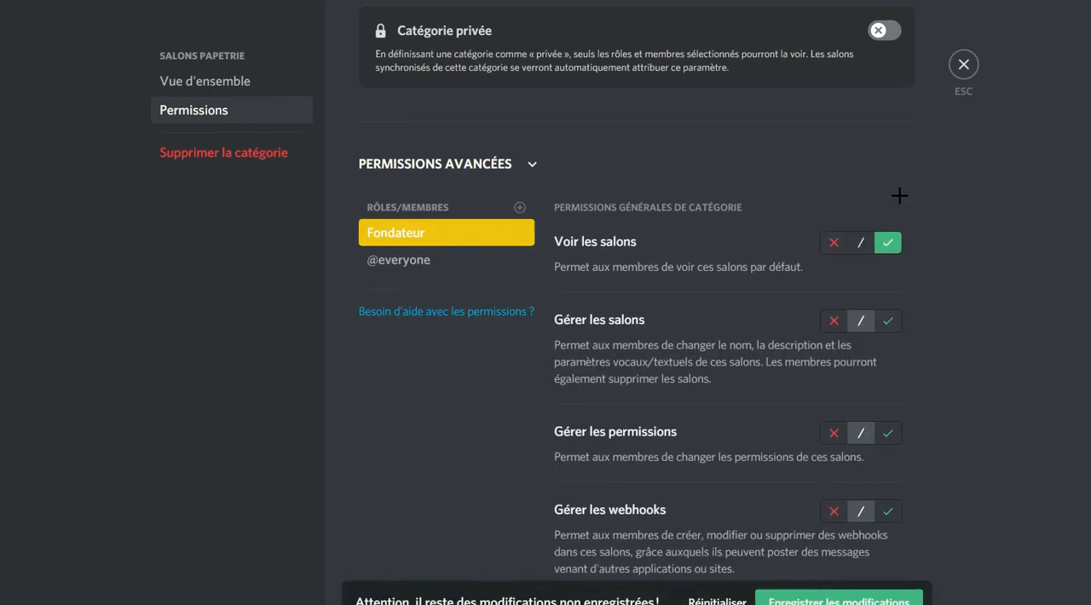
pyautogui.click(888, 170)
pyautogui.scroll(-1, 891, 187)
pyautogui.click(888, 201)
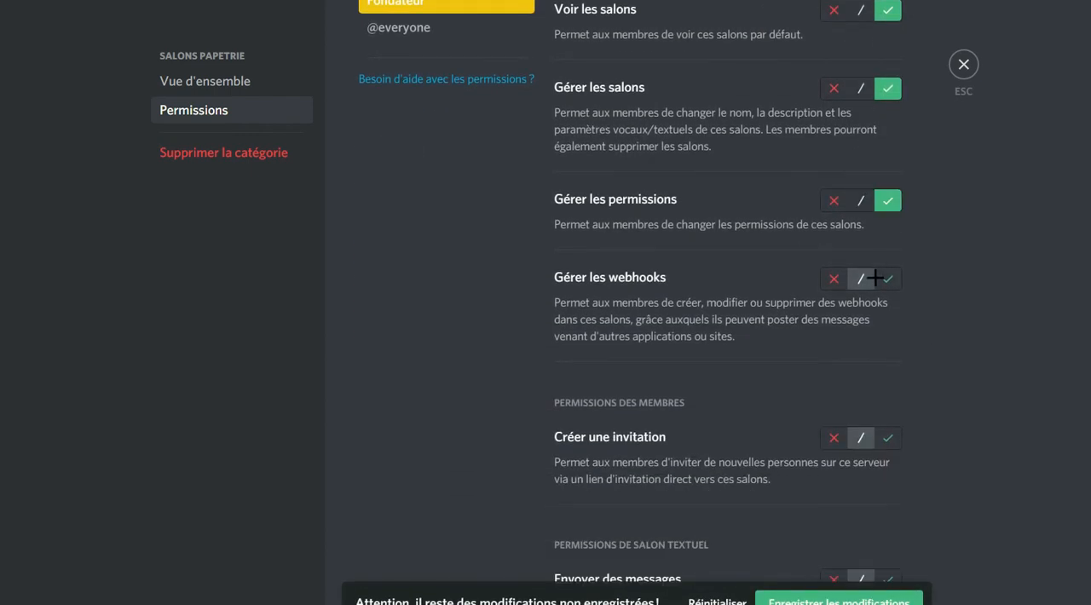
pyautogui.scroll(-1, 875, 278)
pyautogui.click(889, 193)
# Discard the unsaved Salons papetrie permission changes and leave the category settings.
pyautogui.scroll(5, 862, 299)
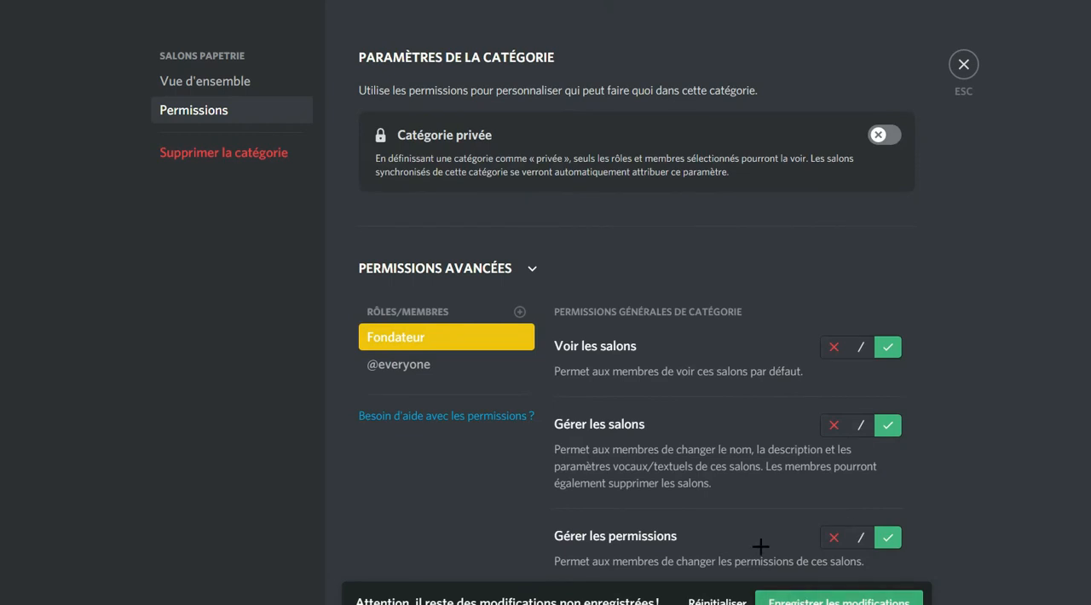
pyautogui.click(719, 601)
pyautogui.click(963, 66)
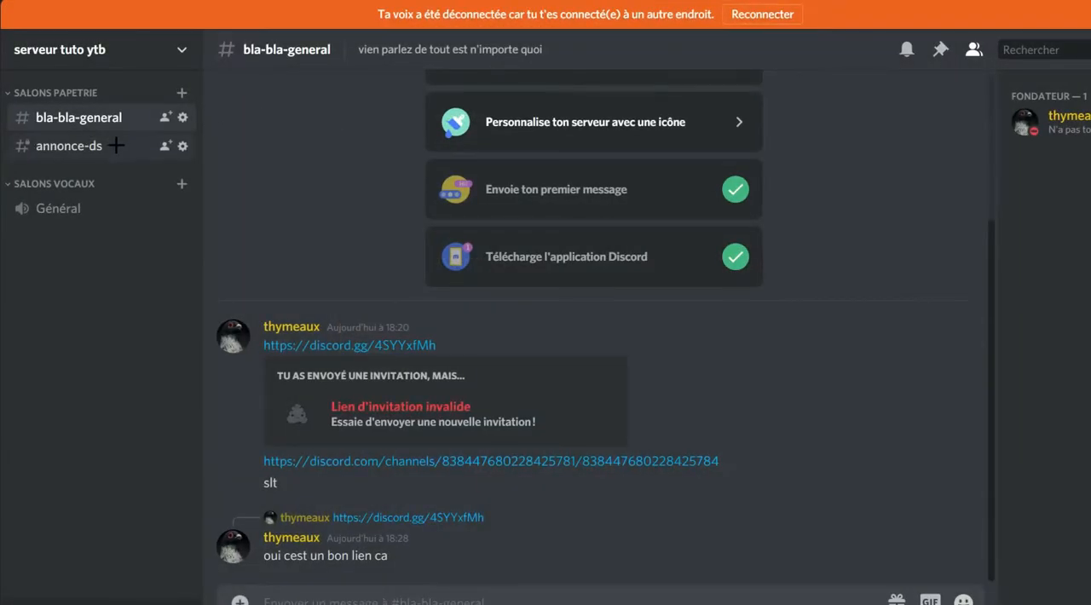
# Give the Modérateur and le peuple roles access to the private annonce-ds channel in its permission settings.
pyautogui.click(183, 146)
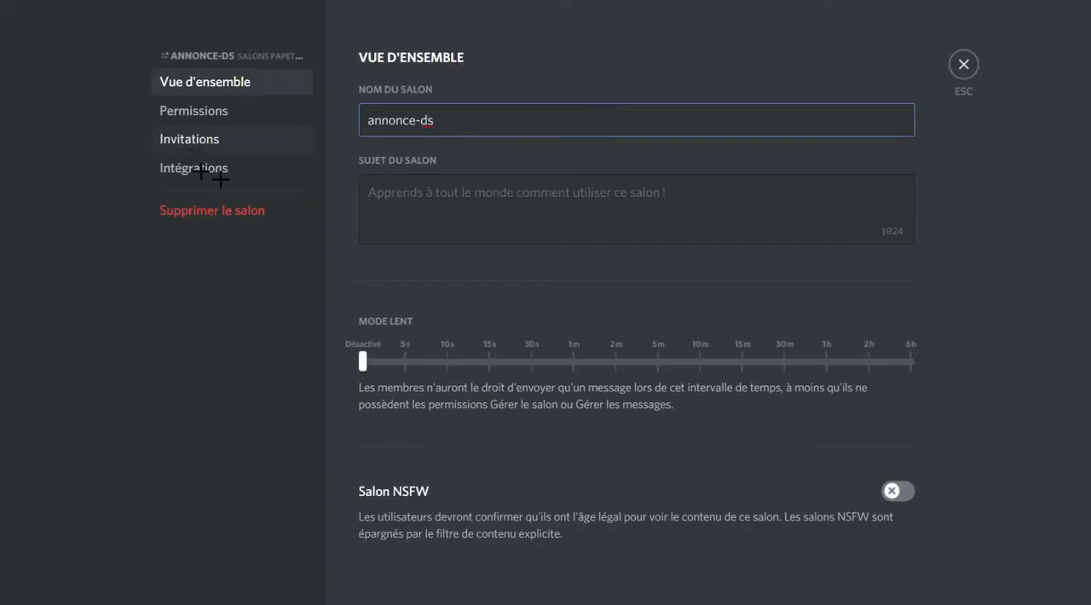
pyautogui.scroll(-1, 383, 124)
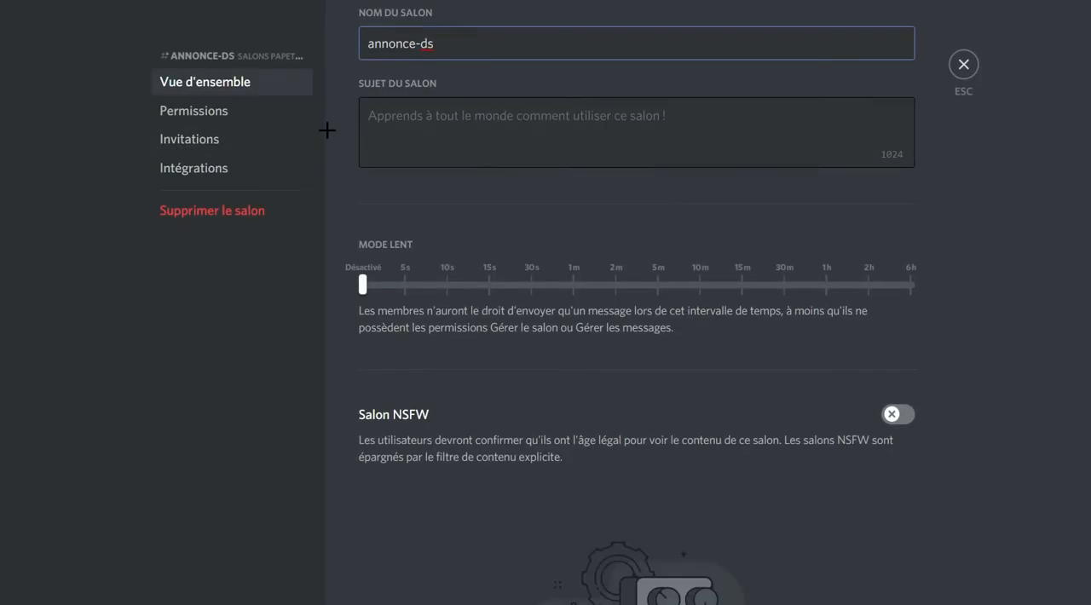
pyautogui.click(261, 112)
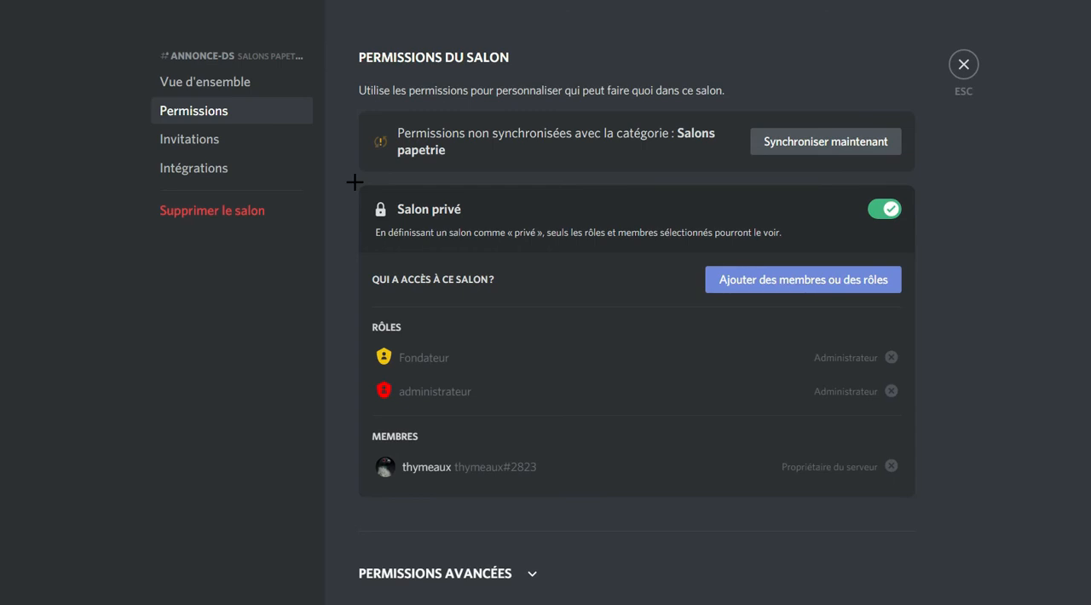
pyautogui.click(811, 274)
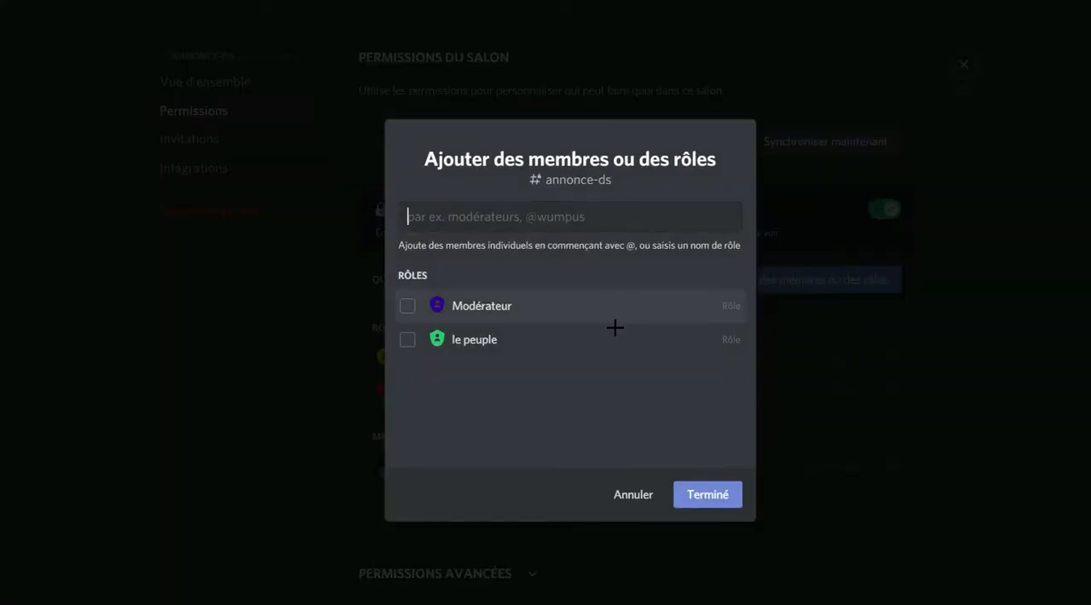
pyautogui.click(408, 306)
pyautogui.click(408, 339)
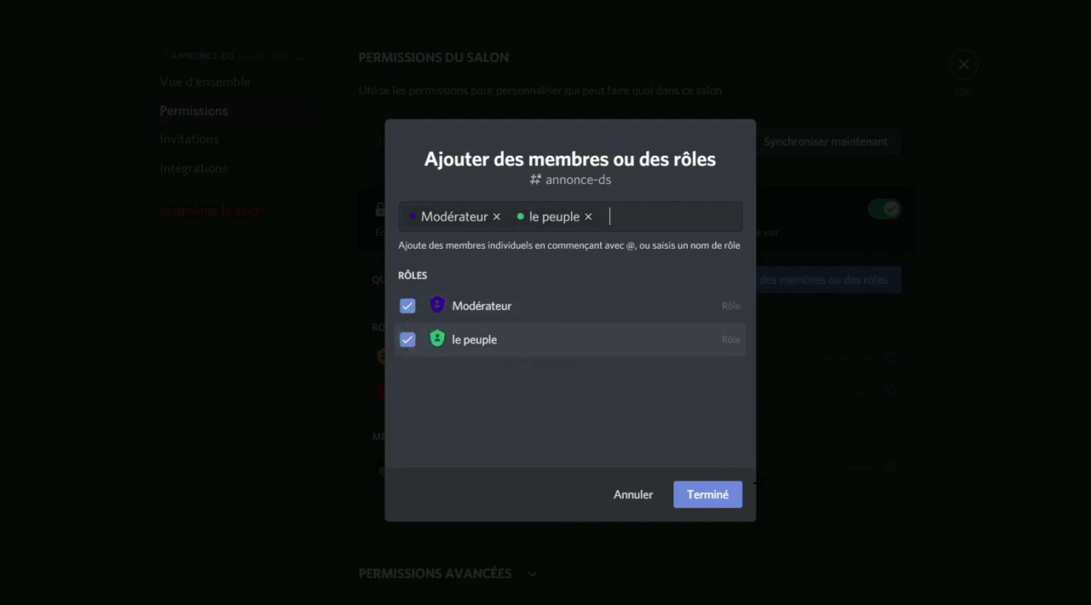
pyautogui.click(718, 496)
# For the le peuple role in annonce-ds, deny Gérer le salon, Gérer les permissions, Gérer les webhooks and Créer une invitation.
pyautogui.scroll(-3, 670, 463)
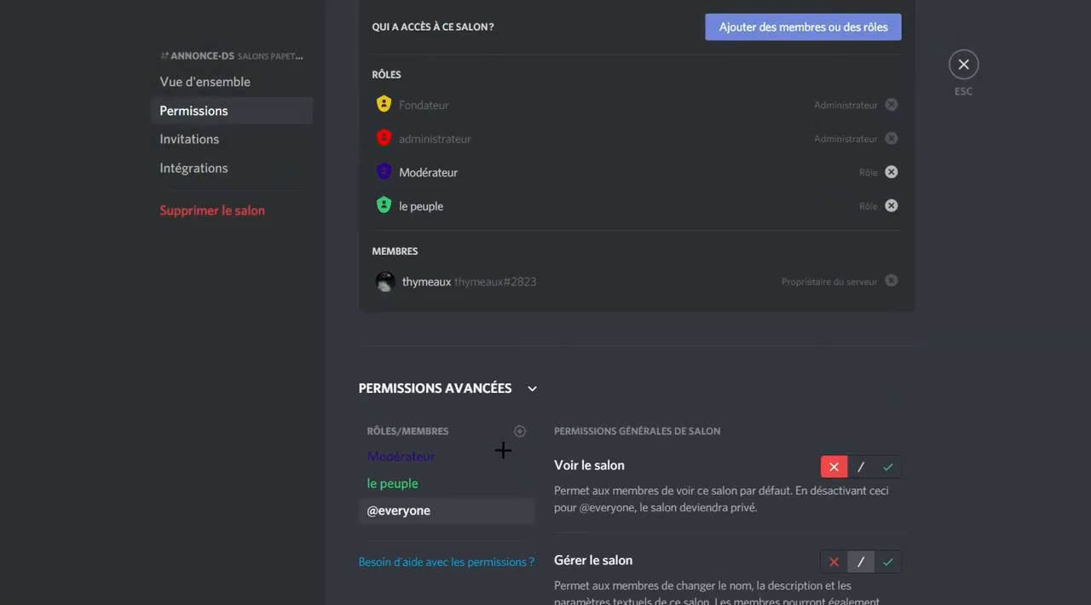
pyautogui.click(432, 480)
pyautogui.scroll(-2, 847, 290)
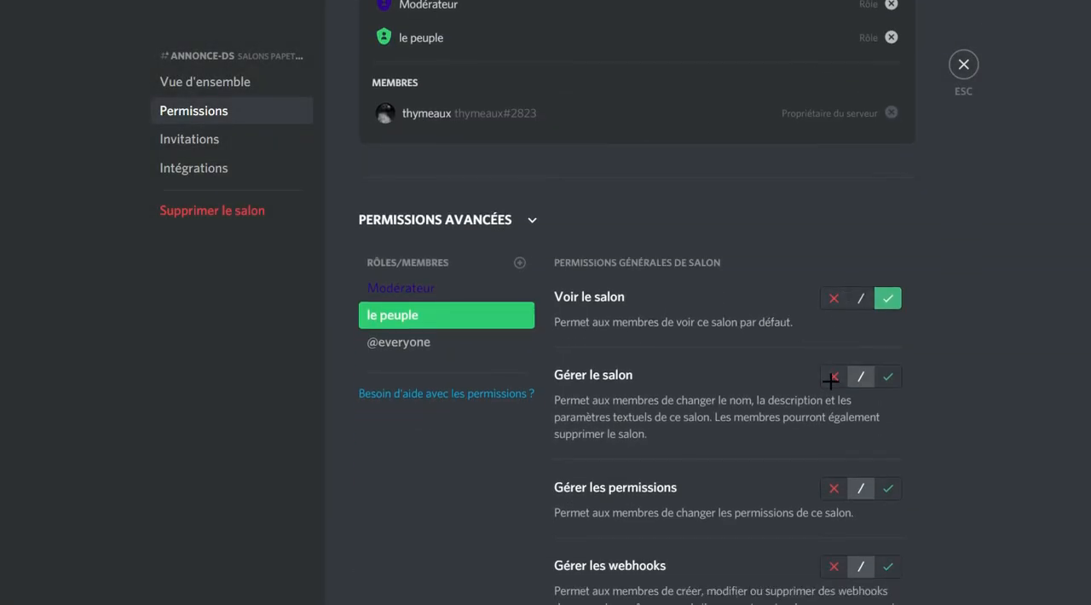
pyautogui.click(837, 376)
pyautogui.scroll(-2, 837, 358)
pyautogui.click(837, 315)
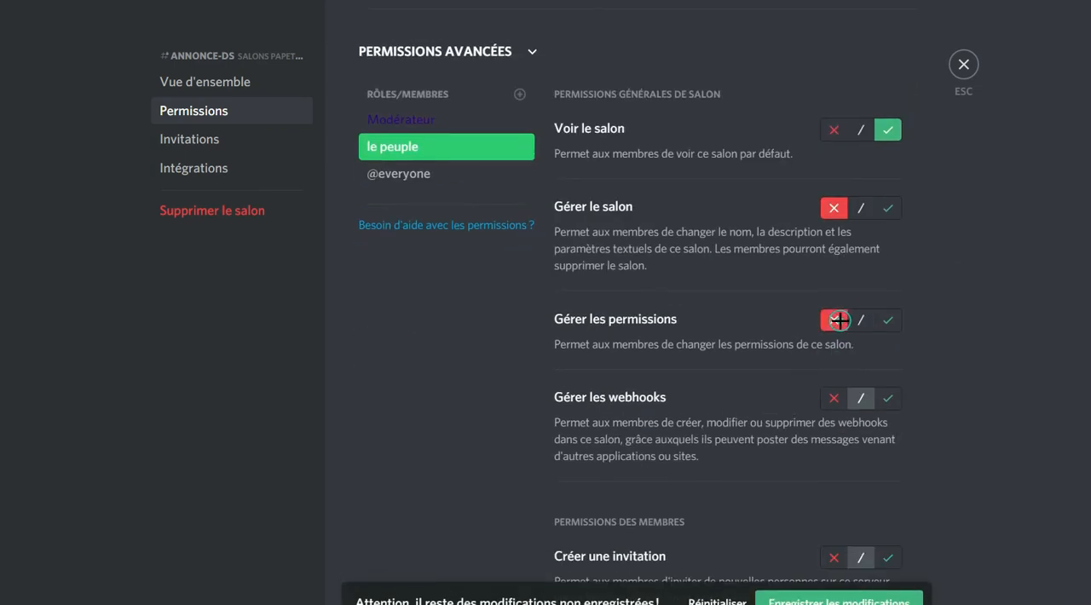
pyautogui.scroll(-3, 832, 255)
pyautogui.click(834, 145)
pyautogui.click(835, 305)
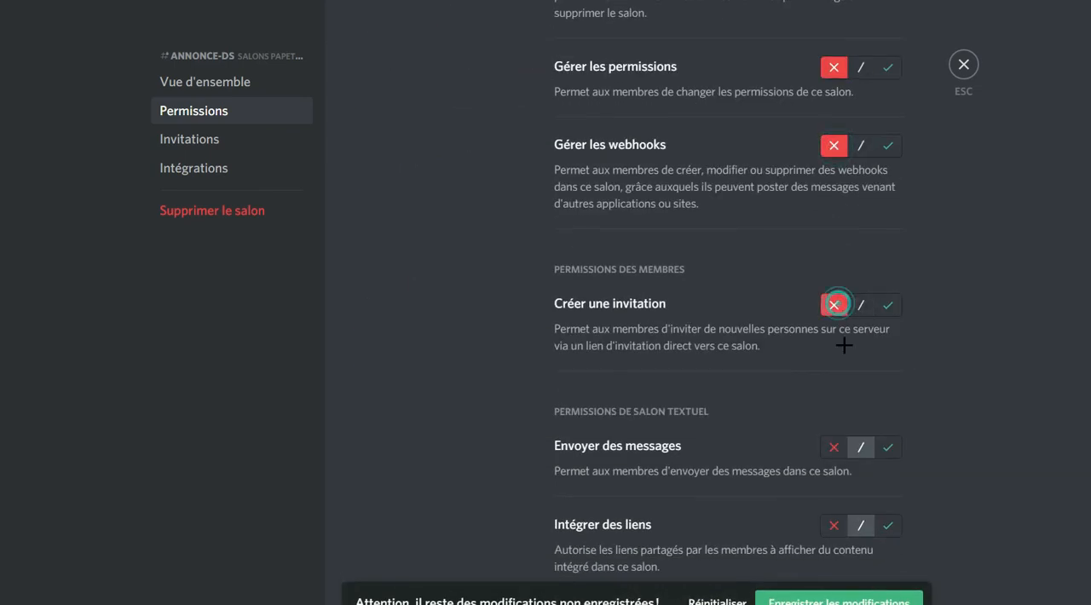
# Deny le peuple the Envoyer des messages, Intégrer des liens, Joindre des fichiers and Ajouter des réactions permissions.
pyautogui.scroll(-1, 848, 350)
pyautogui.click(830, 362)
pyautogui.scroll(-2, 830, 360)
pyautogui.click(834, 273)
pyautogui.click(837, 366)
pyautogui.click(834, 444)
pyautogui.scroll(-4, 836, 256)
pyautogui.click(837, 222)
pyautogui.click(834, 462)
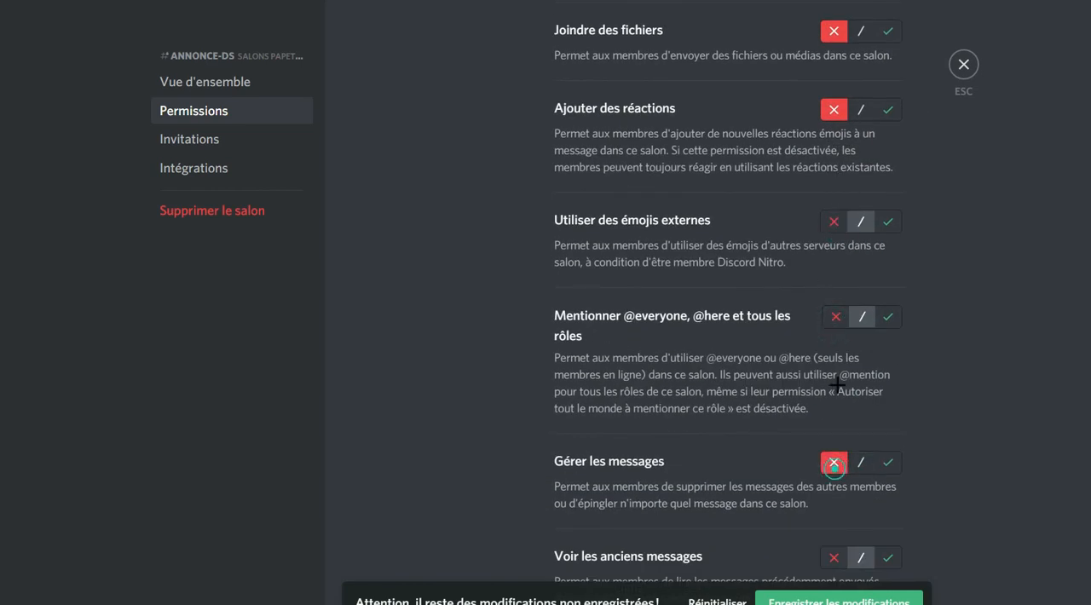
pyautogui.click(835, 316)
pyautogui.click(833, 221)
# Deny le peuple Envoyer des messages de synthèse vocale and Utiliser les commandes slash, and save the channel permissions.
pyautogui.scroll(-3, 818, 238)
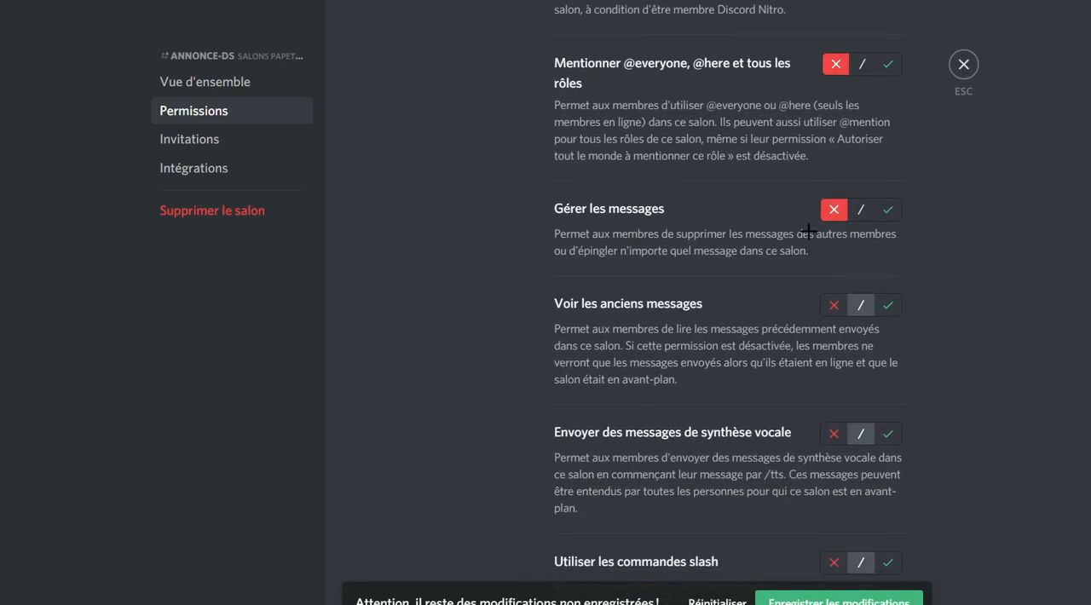
pyautogui.click(834, 434)
pyautogui.click(834, 563)
pyautogui.click(831, 598)
pyautogui.scroll(20, 733, 460)
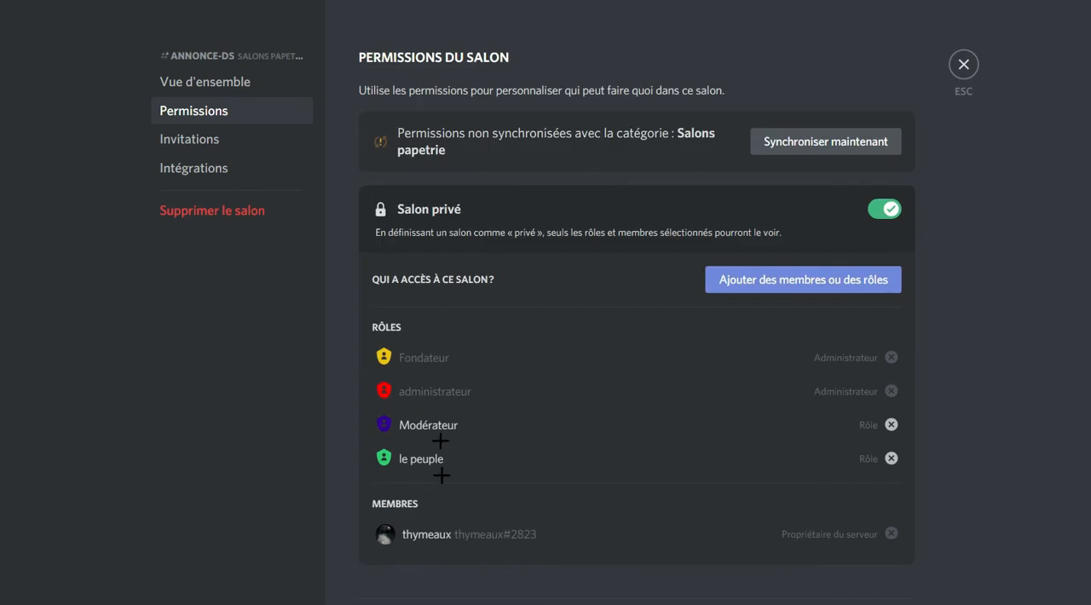
# Select the Modérateur role in the advanced permissions of the annonce-ds channel.
pyautogui.scroll(-3, 440, 474)
pyautogui.click(424, 456)
pyautogui.scroll(-4, 799, 287)
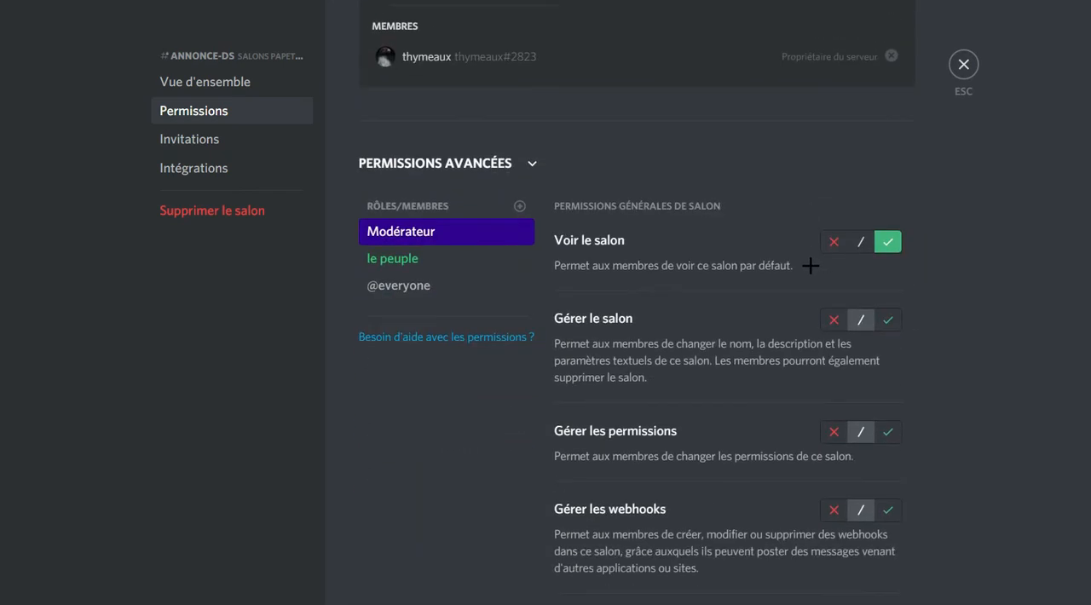
pyautogui.click(887, 208)
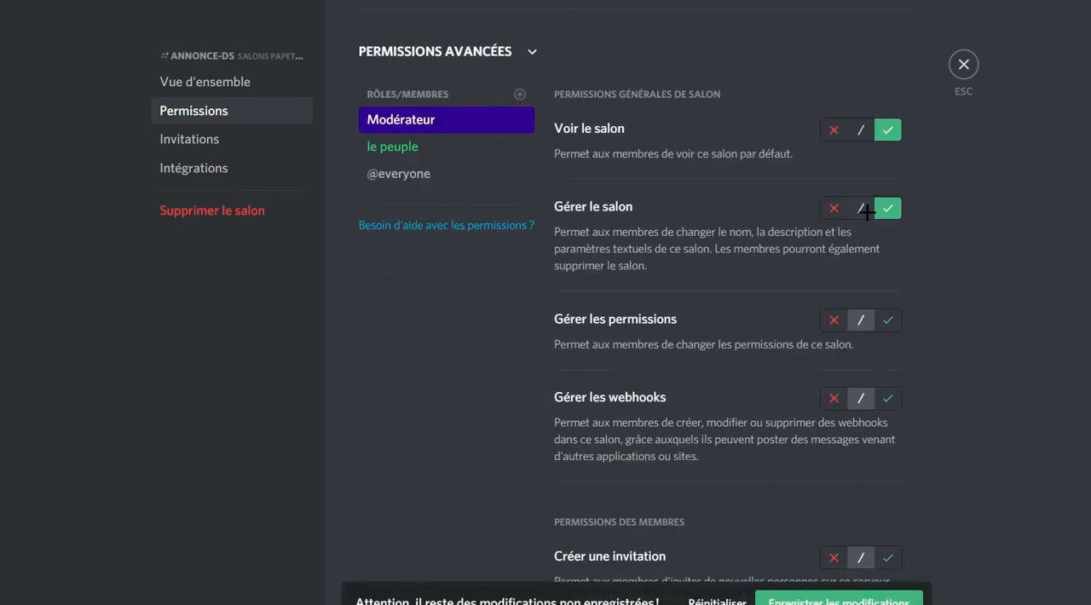
pyautogui.click(868, 211)
pyautogui.click(889, 209)
pyautogui.click(868, 213)
pyautogui.click(887, 212)
pyautogui.click(854, 207)
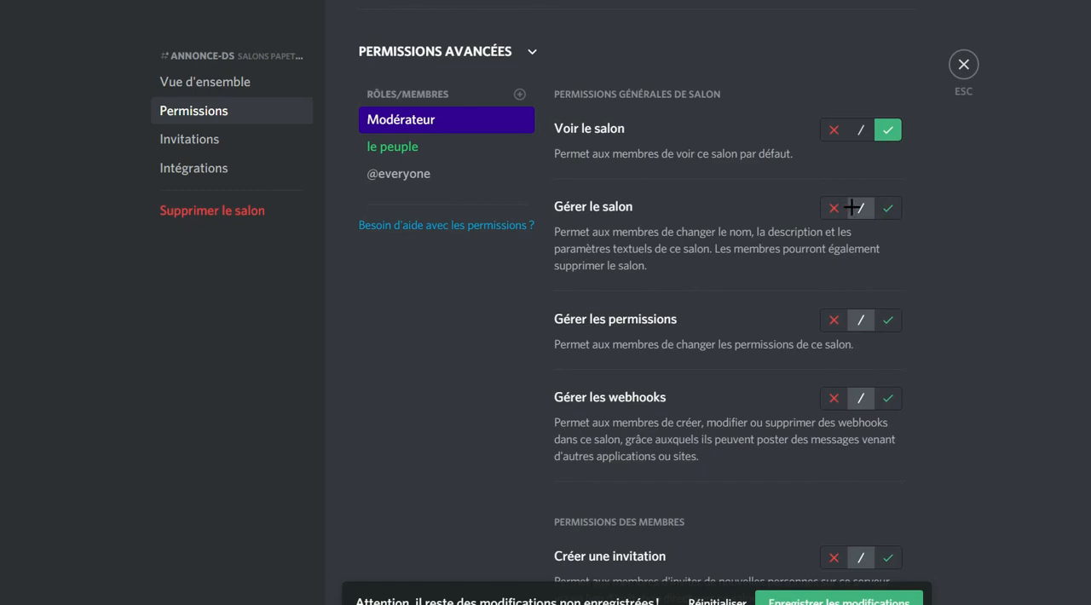
# Deny Modérateur the Gérer le salon, Gérer les permissions and Gérer les webhooks permissions in annonce-ds.
pyautogui.click(837, 207)
pyautogui.scroll(-2, 839, 255)
pyautogui.click(834, 152)
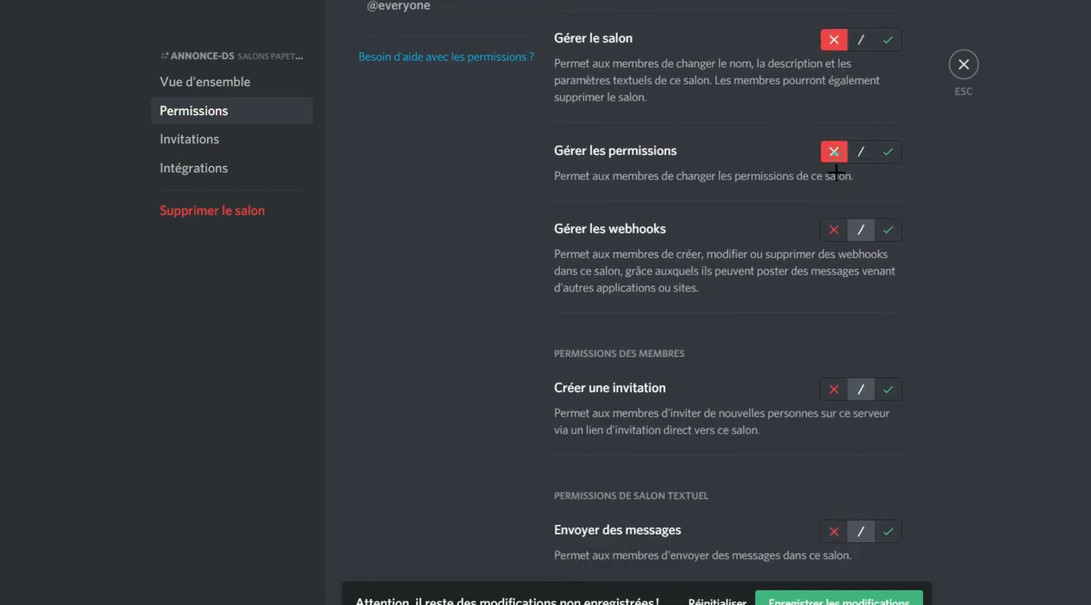
pyautogui.click(837, 227)
# Deny Modérateur Envoyer des messages, Intégrer des liens and Joindre des fichiers, but allow Ajouter des réactions.
pyautogui.scroll(-2, 839, 227)
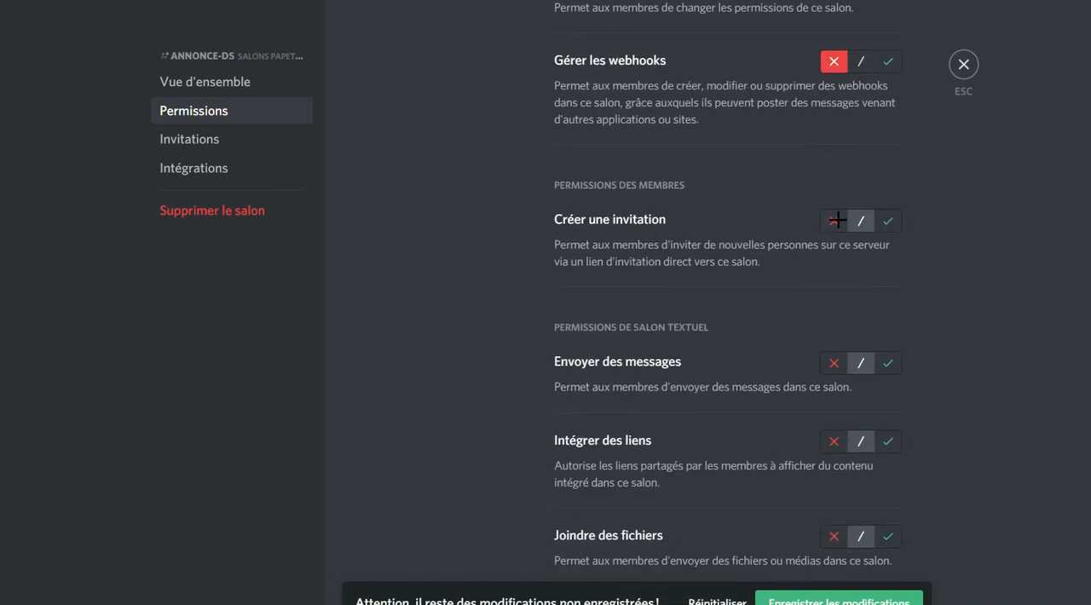
pyautogui.scroll(-3, 837, 222)
pyautogui.click(834, 115)
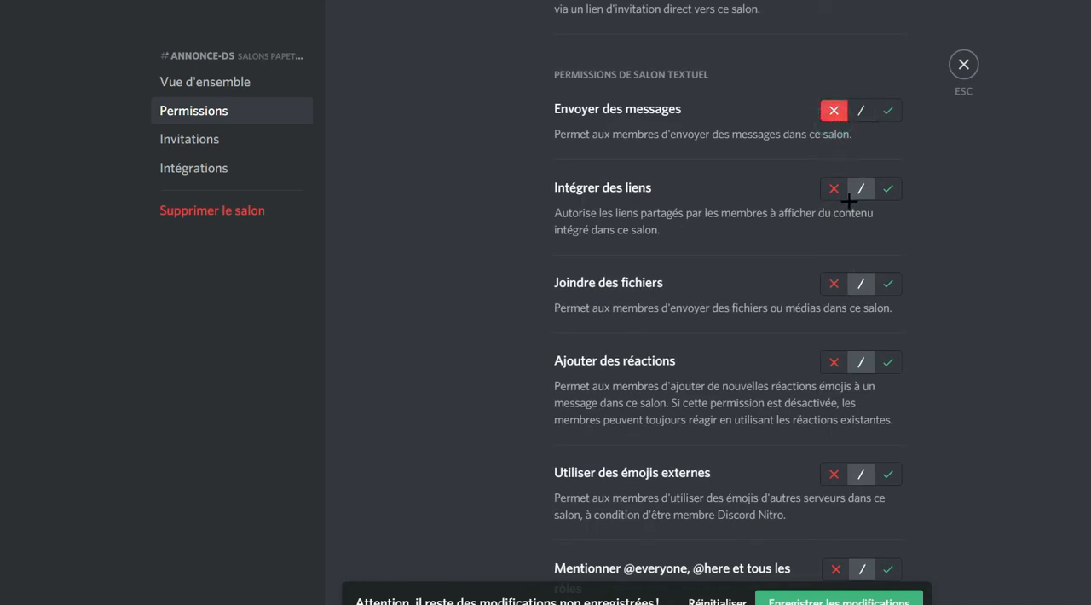
pyautogui.click(839, 188)
pyautogui.click(835, 284)
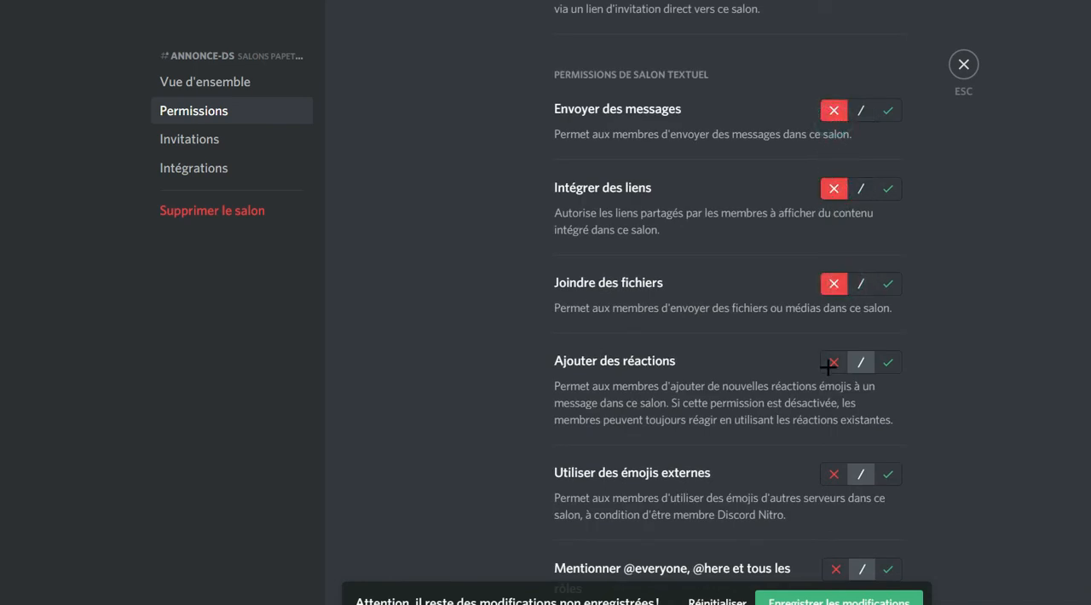
pyautogui.click(891, 361)
pyautogui.scroll(-3, 836, 341)
pyautogui.click(835, 290)
pyautogui.scroll(-3, 835, 256)
pyautogui.click(834, 293)
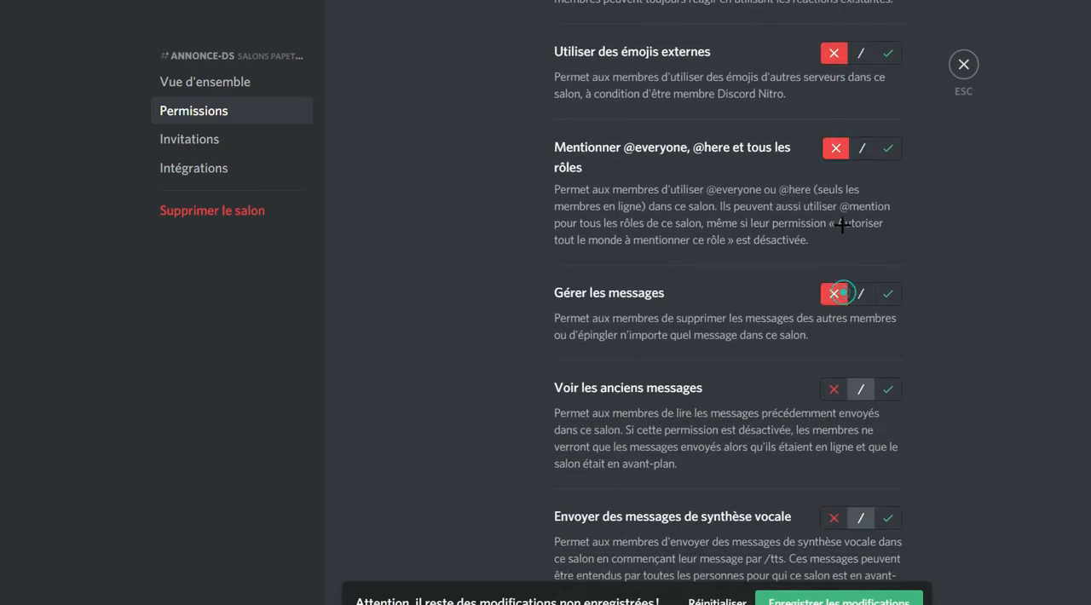
# Allow Modérateur Voir les anciens messages, deny Envoyer des messages de synthèse vocale and Utiliser les commandes slash, and save.
pyautogui.scroll(-3, 828, 145)
pyautogui.click(834, 154)
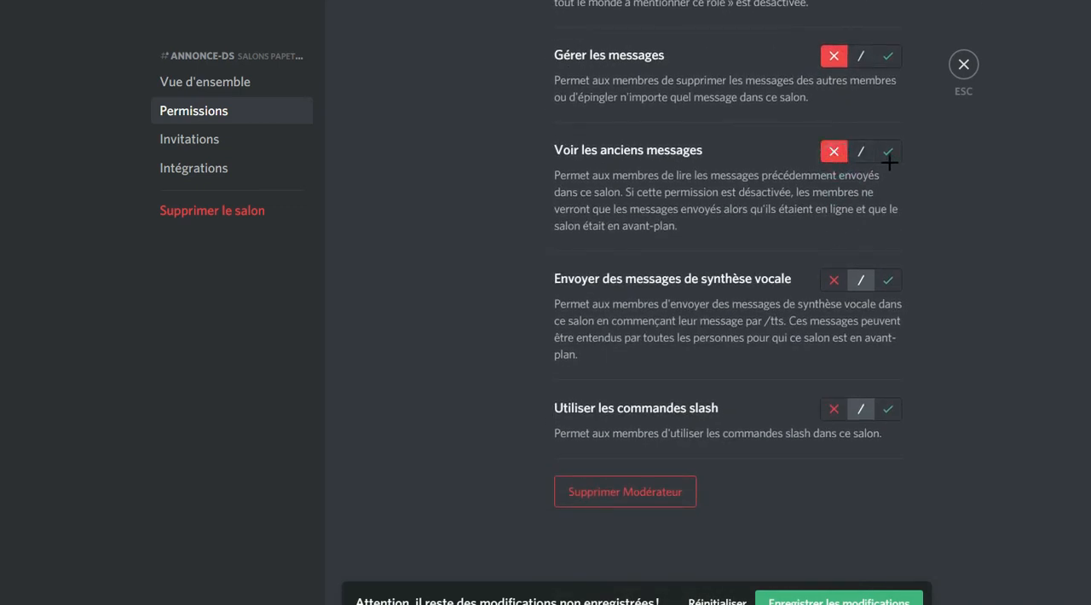
pyautogui.click(889, 155)
pyautogui.scroll(15, 851, 265)
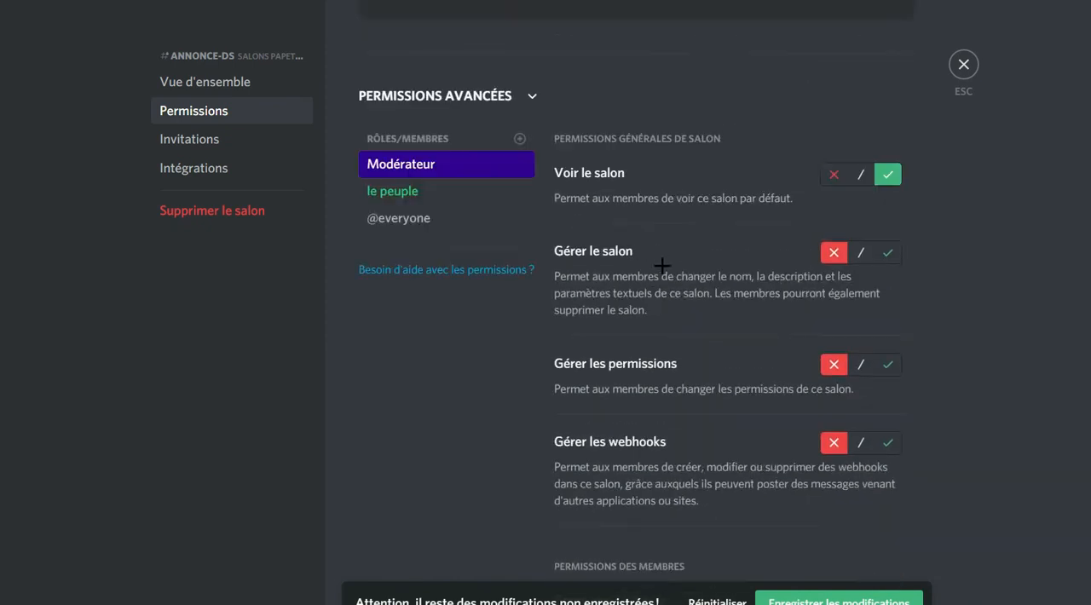
pyautogui.scroll(-8, 787, 335)
pyautogui.scroll(-8, 844, 281)
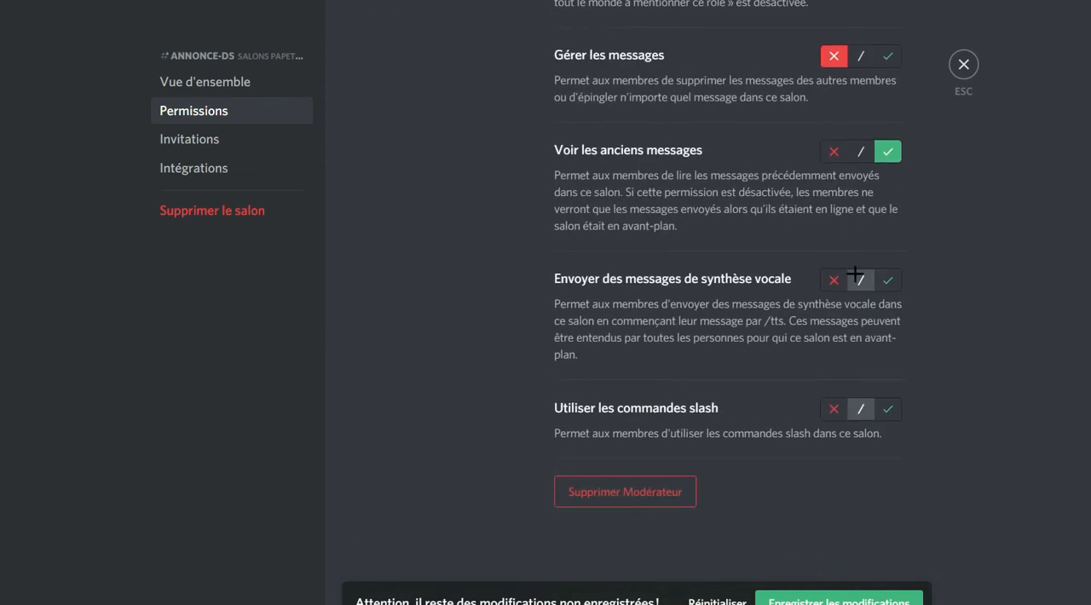
pyautogui.click(833, 279)
pyautogui.click(825, 413)
pyautogui.scroll(2, 816, 511)
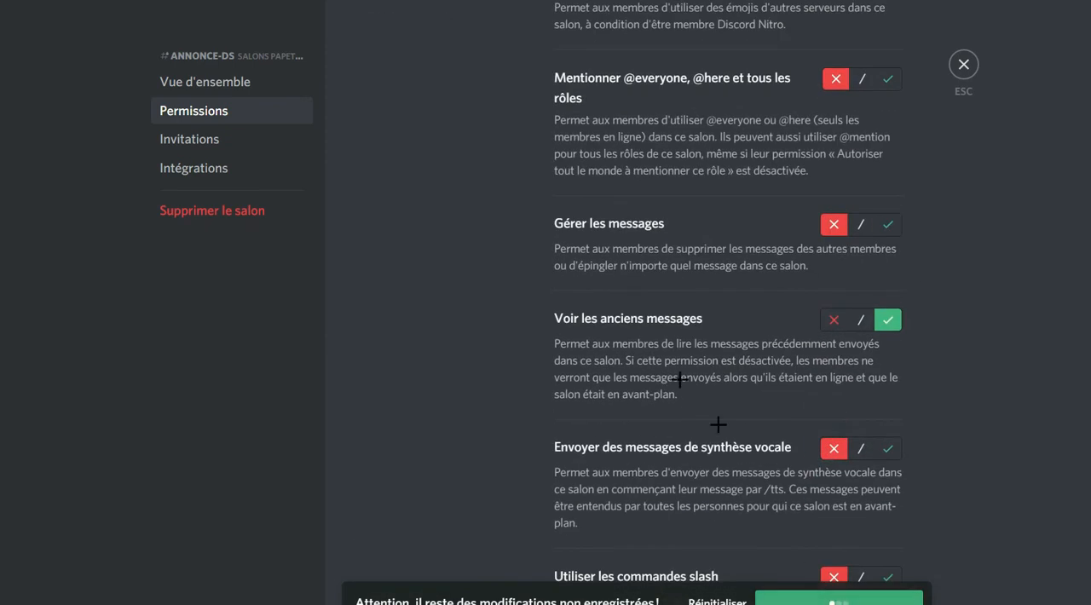
# Allow the le peuple role Voir les anciens messages in annonce-ds and save the change.
pyautogui.scroll(14, 718, 422)
pyautogui.click(451, 162)
pyautogui.scroll(-15, 964, 390)
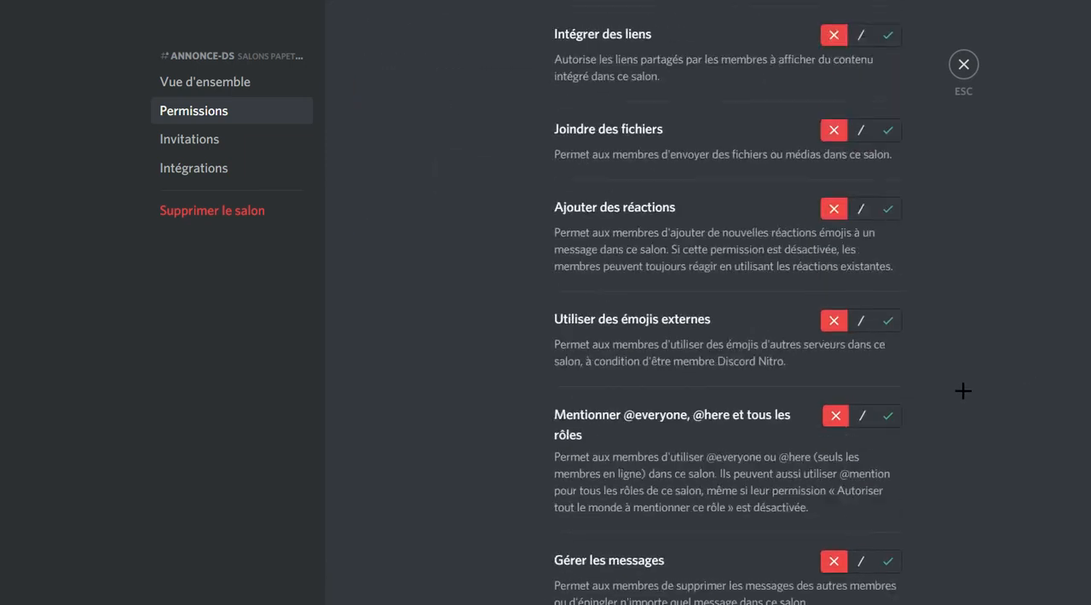
pyautogui.click(884, 156)
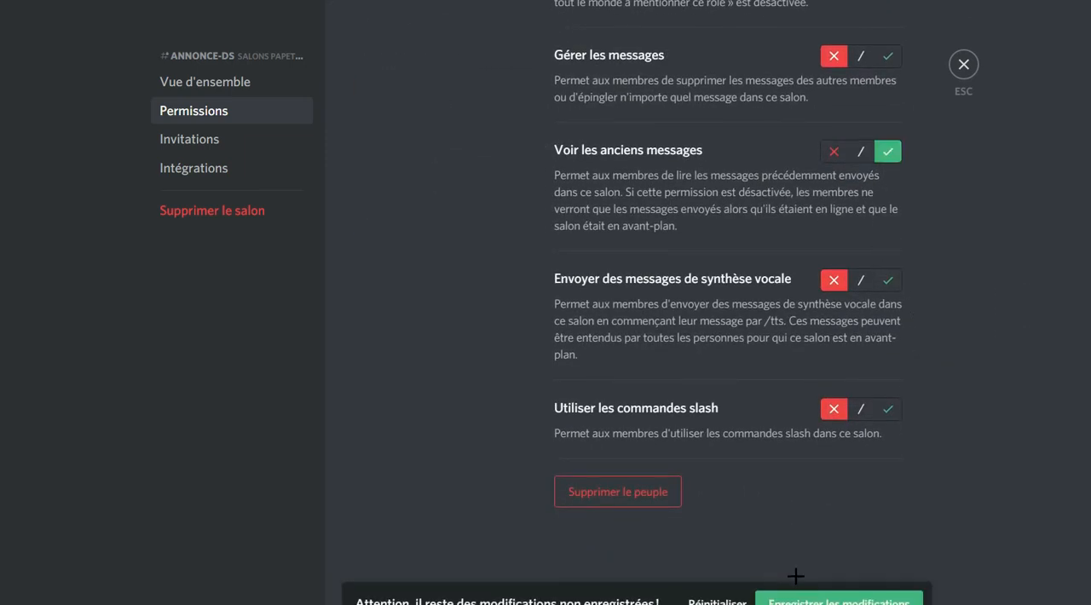
pyautogui.click(794, 596)
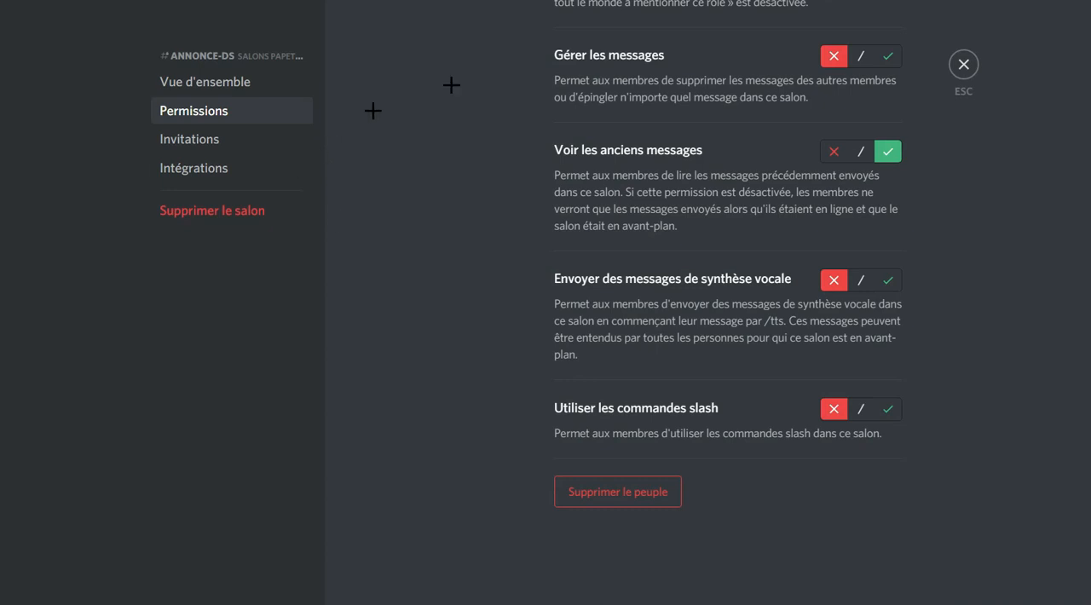
# Leave the channel settings and open the annonce-ds channel.
pyautogui.scroll(15, 478, 121)
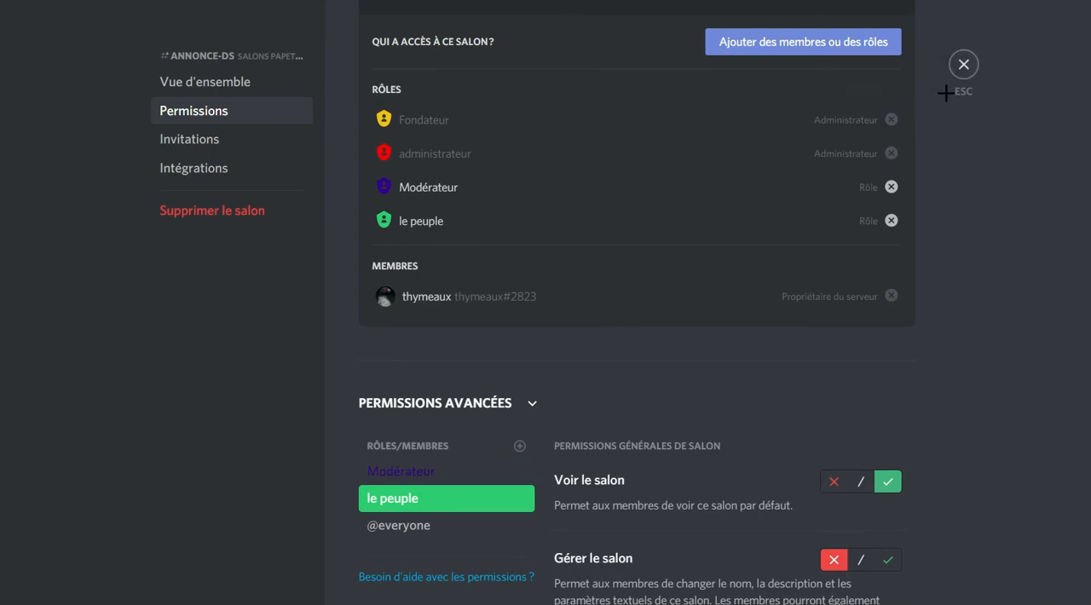
pyautogui.click(960, 67)
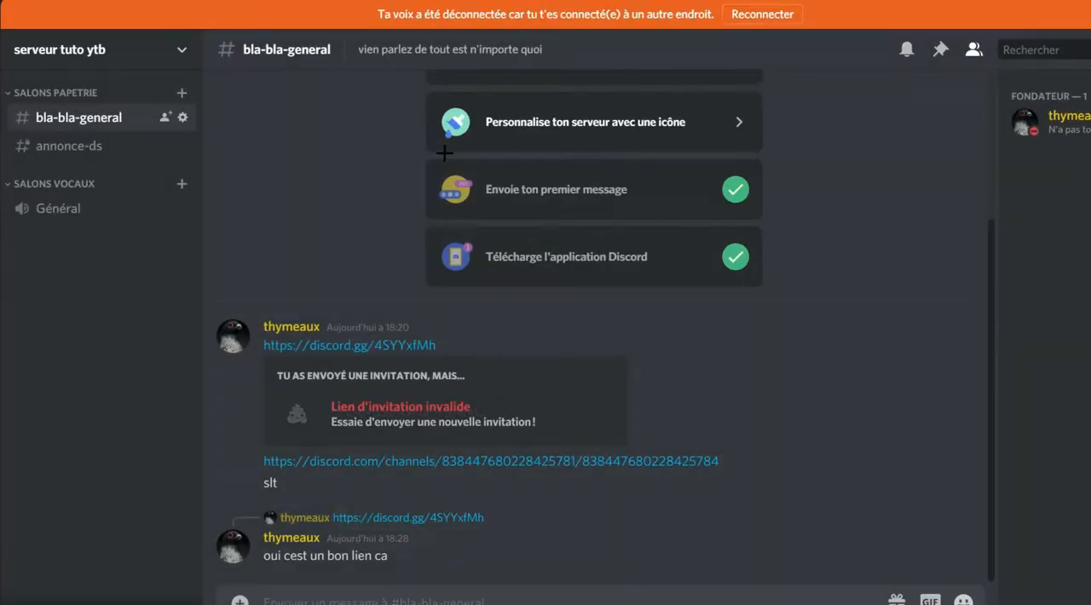
pyautogui.click(77, 145)
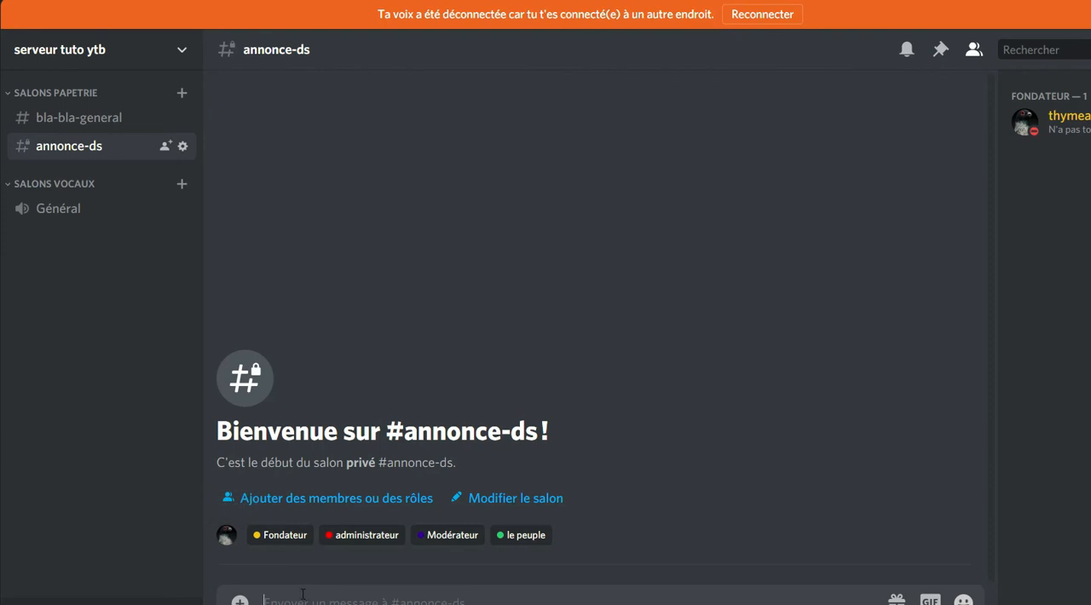
# Assign the administrateur, Modérateur and le peuple roles to the member listed under Fondateur.
pyautogui.rightClick(1071, 125)
pyautogui.moveTo(953, 301)
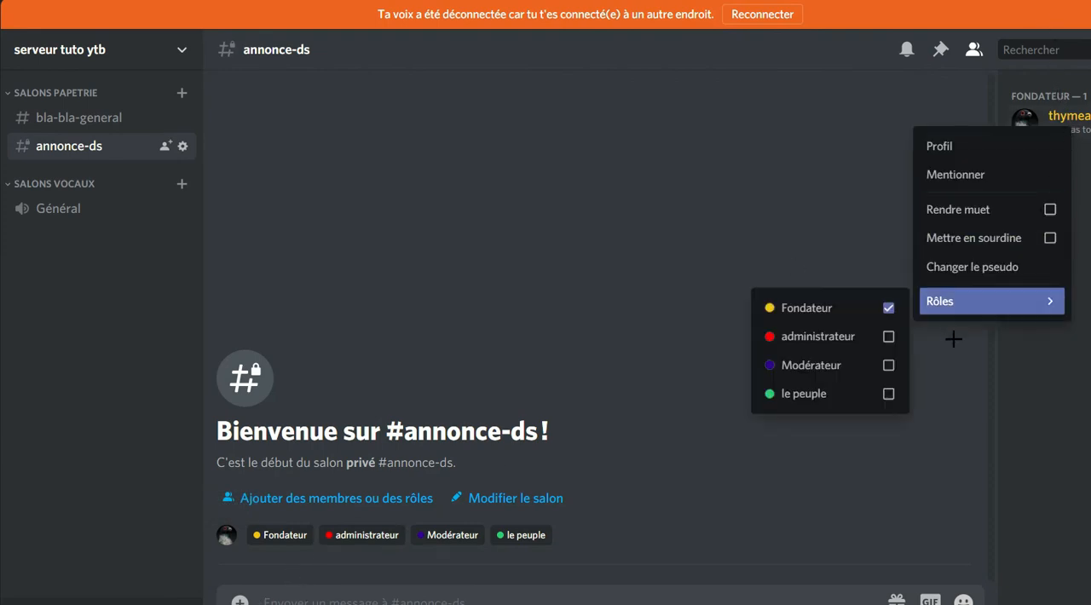
pyautogui.click(883, 338)
pyautogui.click(882, 363)
pyautogui.click(884, 393)
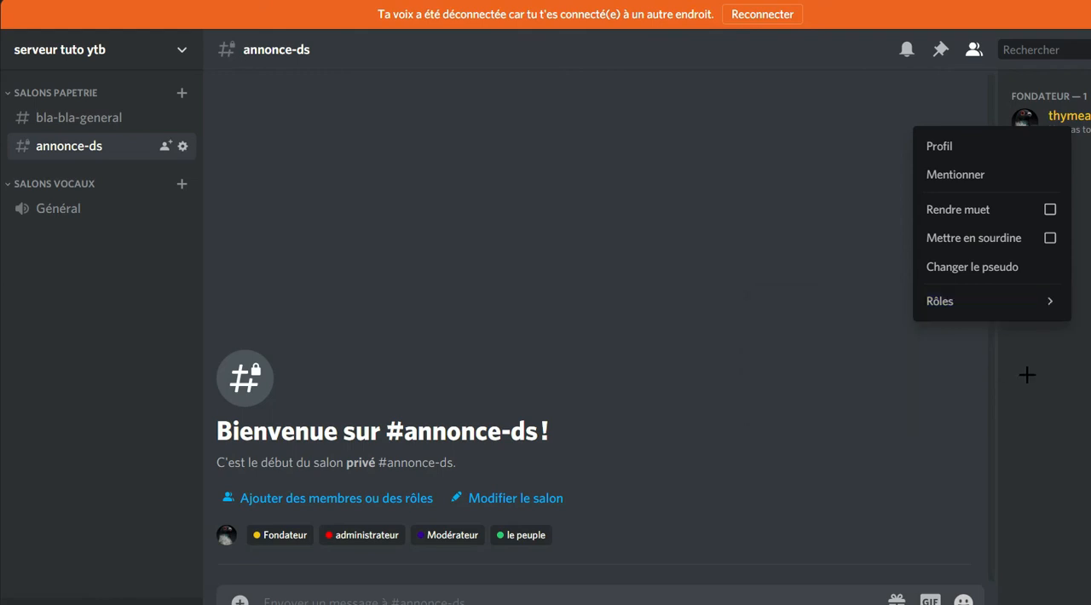
pyautogui.click(1040, 391)
# View the member's profile to check the assigned roles, and close it.
pyautogui.rightClick(1083, 121)
pyautogui.click(967, 140)
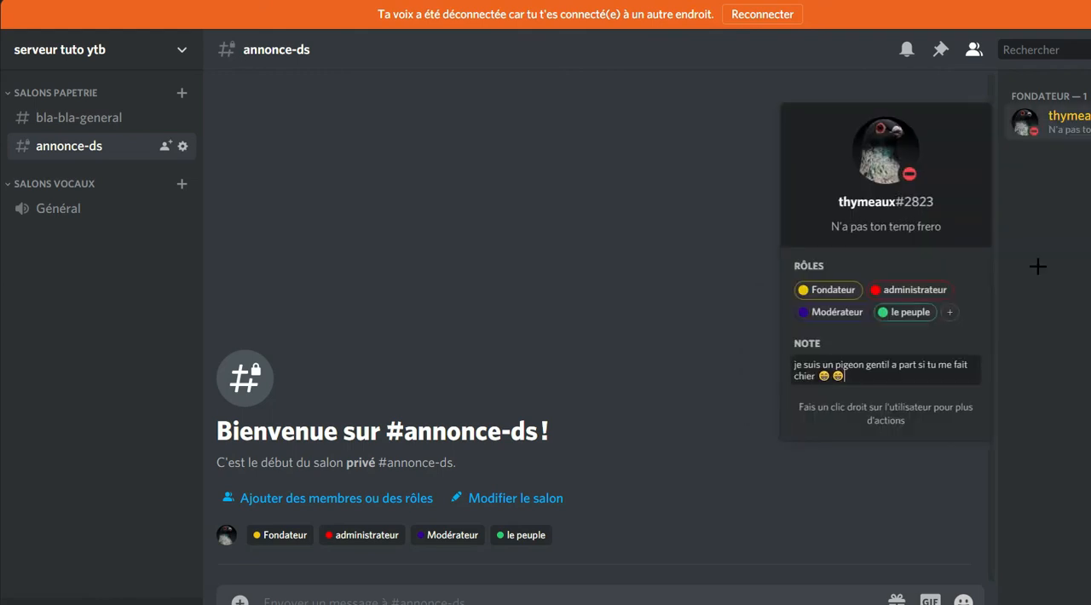
pyautogui.click(1018, 313)
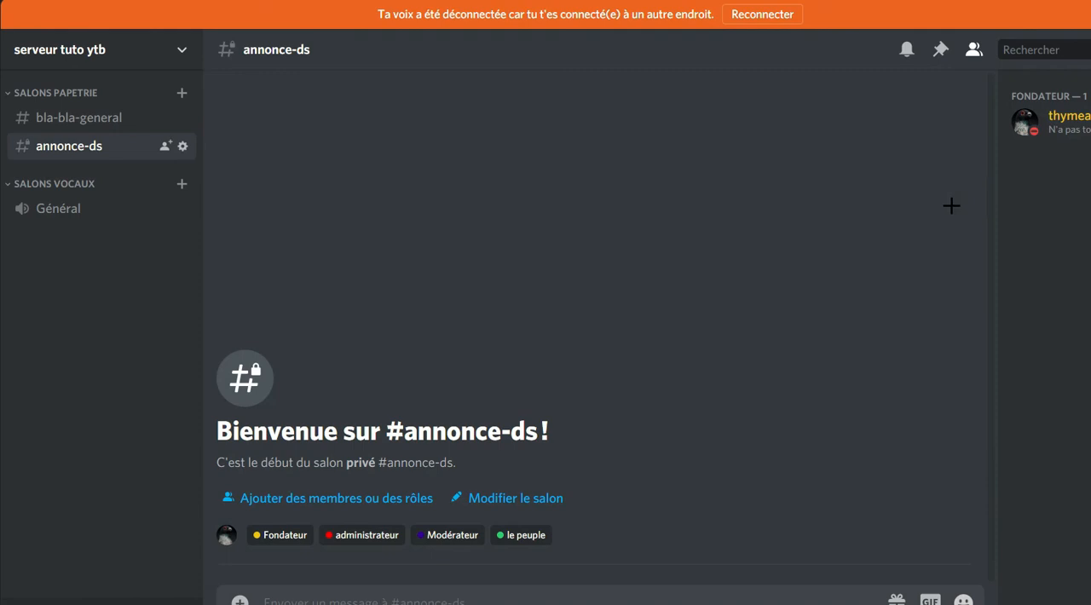
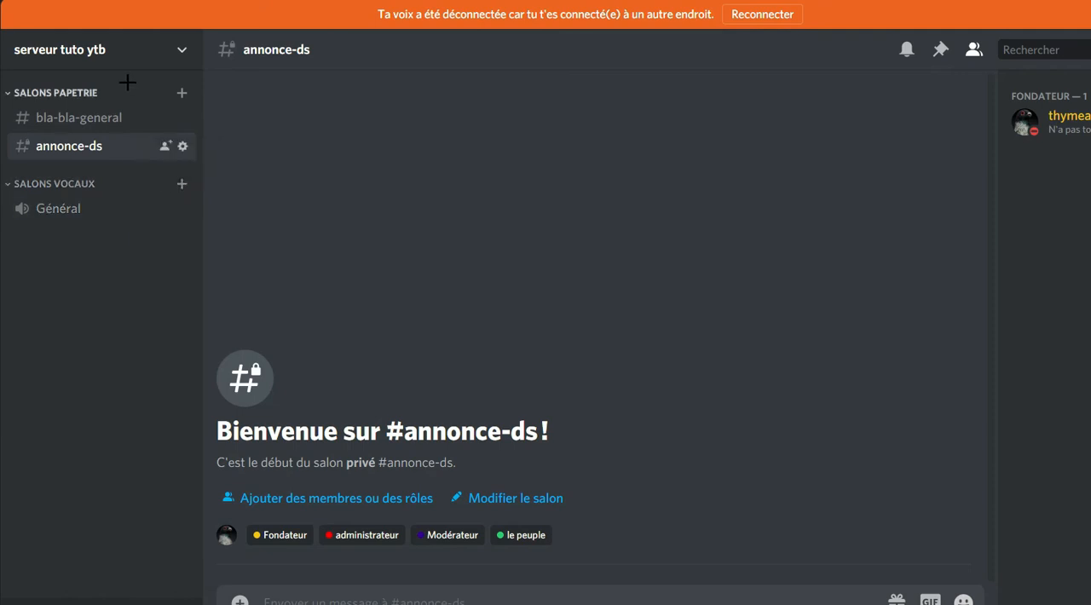
# Create a private text channel named reglement in Salons papetrie, giving access to the Modérateur and le peuple roles.
pyautogui.click(180, 93)
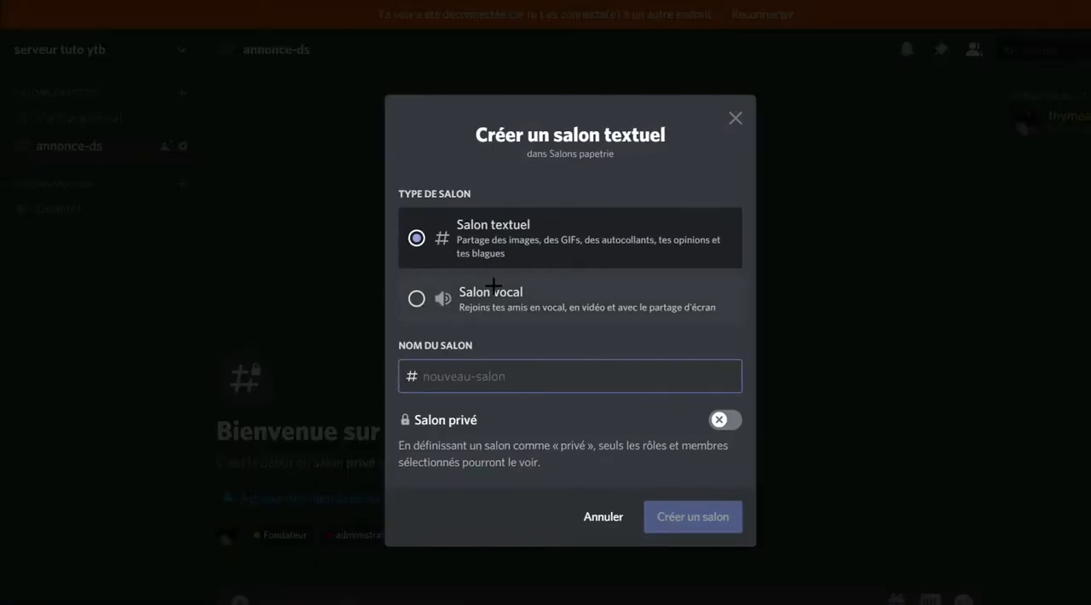
pyautogui.click(509, 376)
pyautogui.write('reglement')
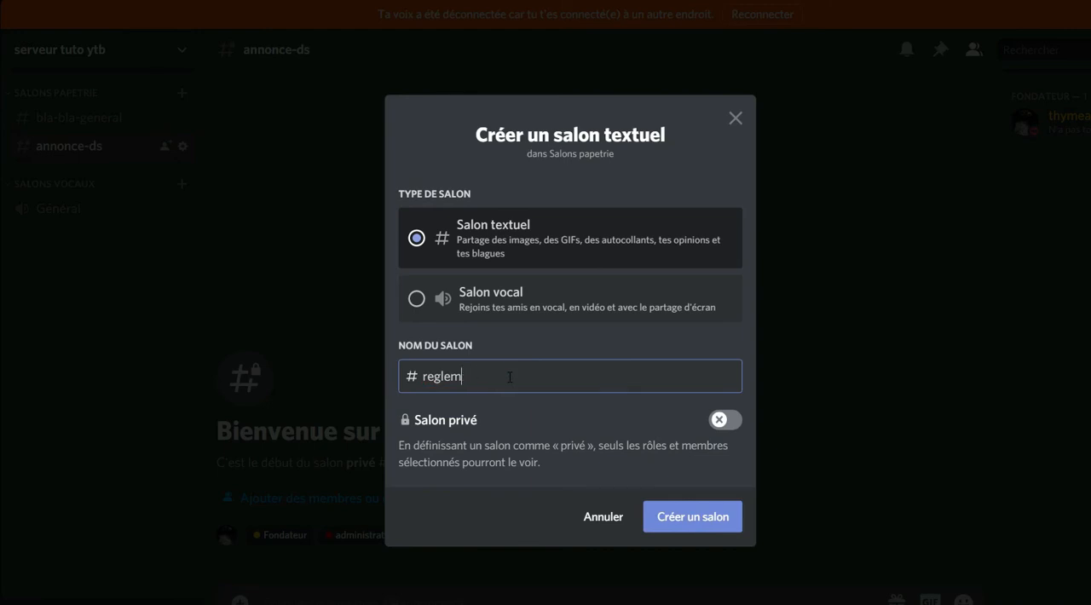
pyautogui.click(733, 427)
pyautogui.click(702, 516)
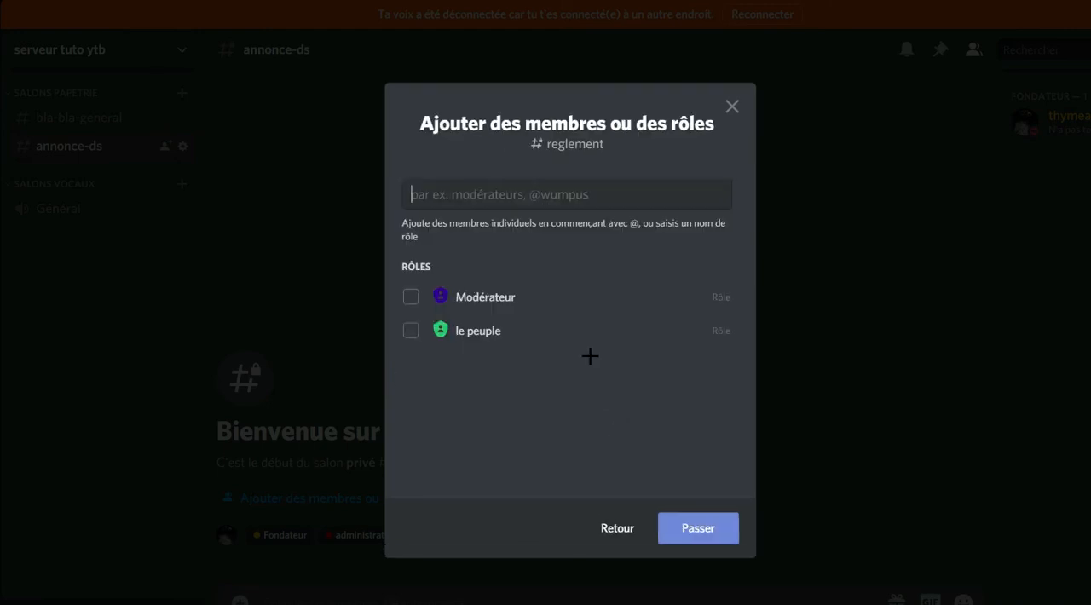
pyautogui.click(413, 299)
pyautogui.click(414, 330)
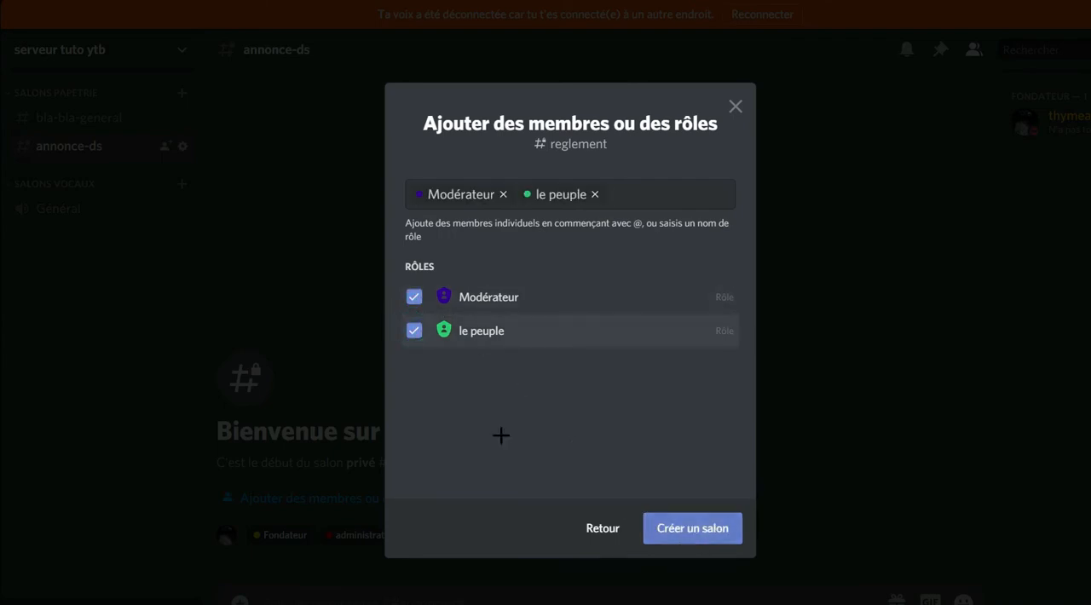
pyautogui.click(690, 528)
# In the reglement channel's permissions, deny le peuple Gérer le salon, Gérer les permissions and Gérer les webhooks.
pyautogui.click(186, 173)
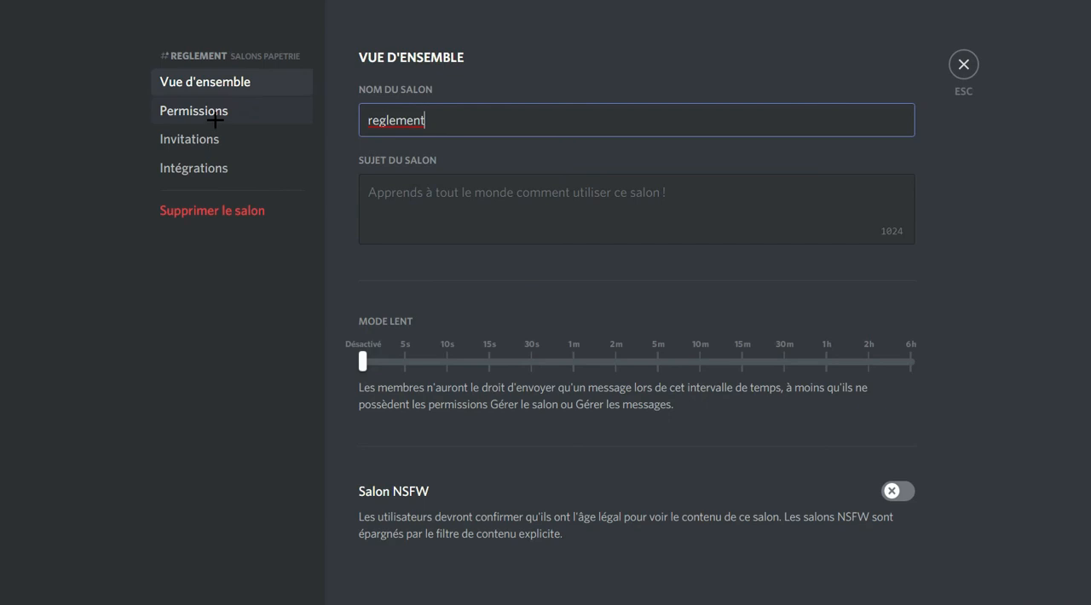
pyautogui.click(215, 120)
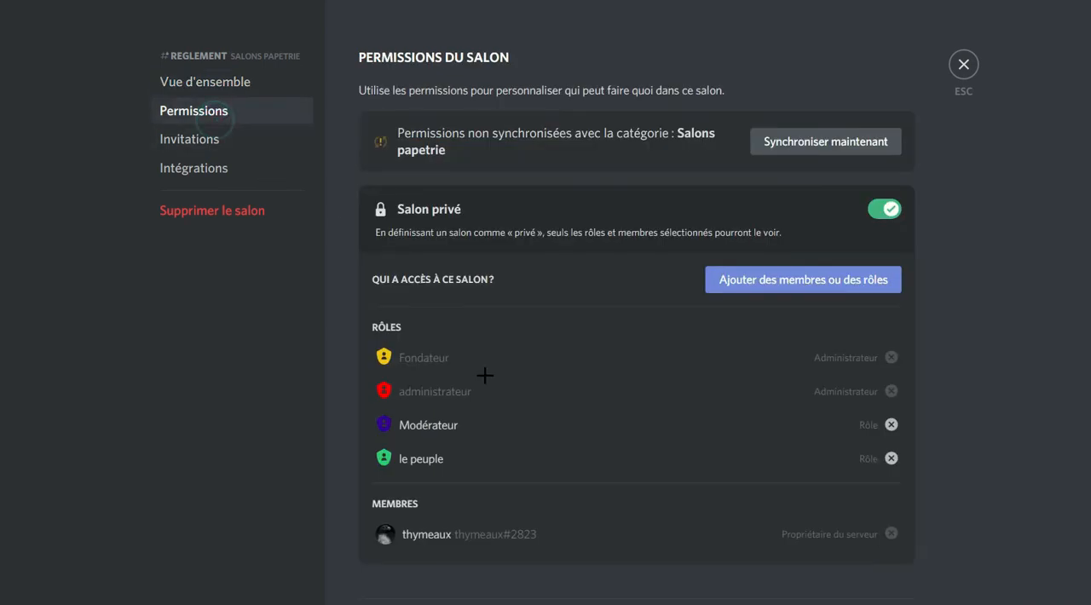
pyautogui.scroll(-5, 494, 365)
pyautogui.click(418, 229)
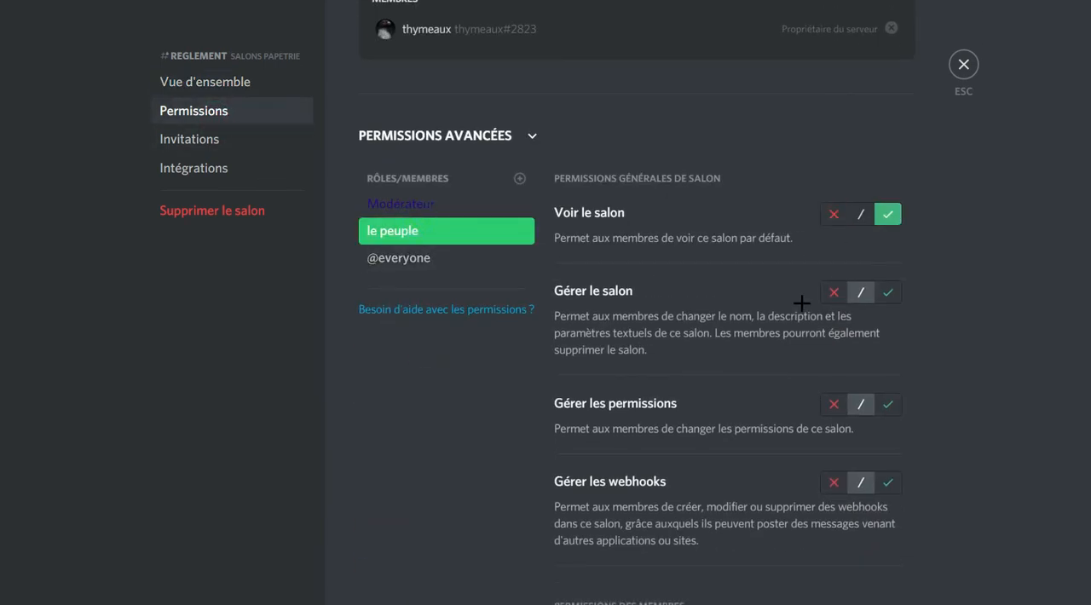
pyautogui.click(826, 400)
pyautogui.scroll(-3, 855, 324)
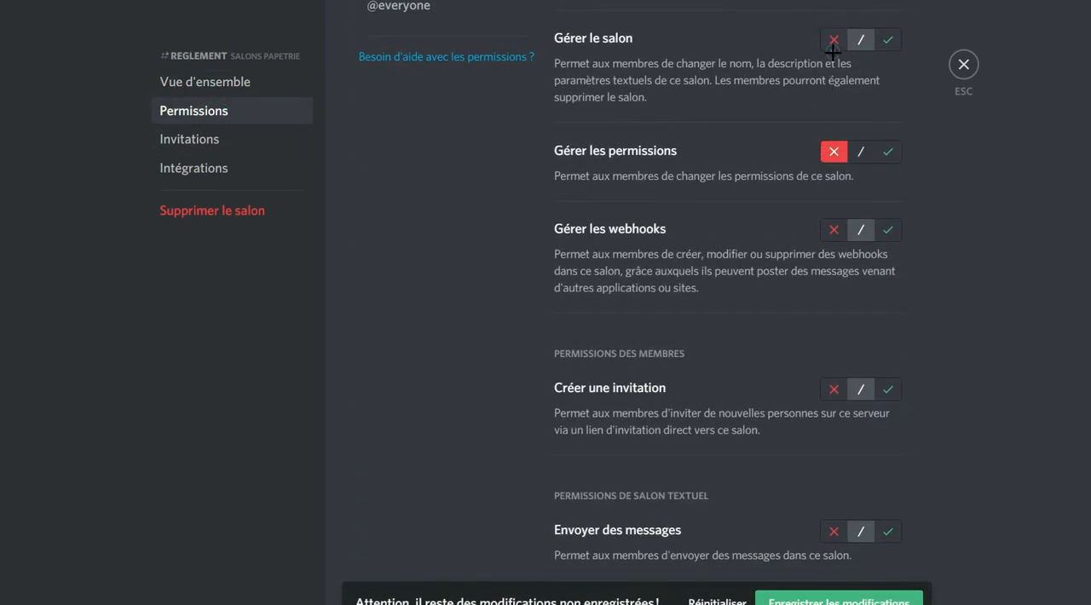
pyautogui.click(828, 42)
pyautogui.click(832, 230)
# Deny le peuple Envoyer des messages, Intégrer des liens, Joindre des fichiers and Ajouter des réactions in reglement.
pyautogui.scroll(-4, 833, 171)
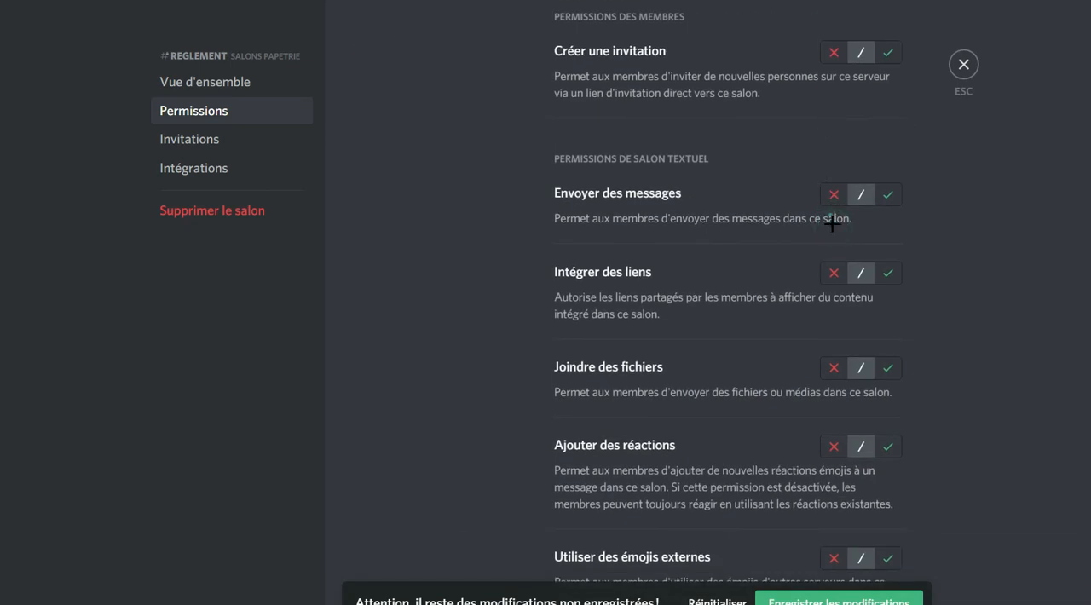
pyautogui.click(833, 196)
pyautogui.scroll(-2, 833, 196)
pyautogui.click(834, 107)
pyautogui.click(829, 203)
pyautogui.click(834, 278)
pyautogui.scroll(-2, 834, 278)
pyautogui.click(833, 221)
pyautogui.click(833, 315)
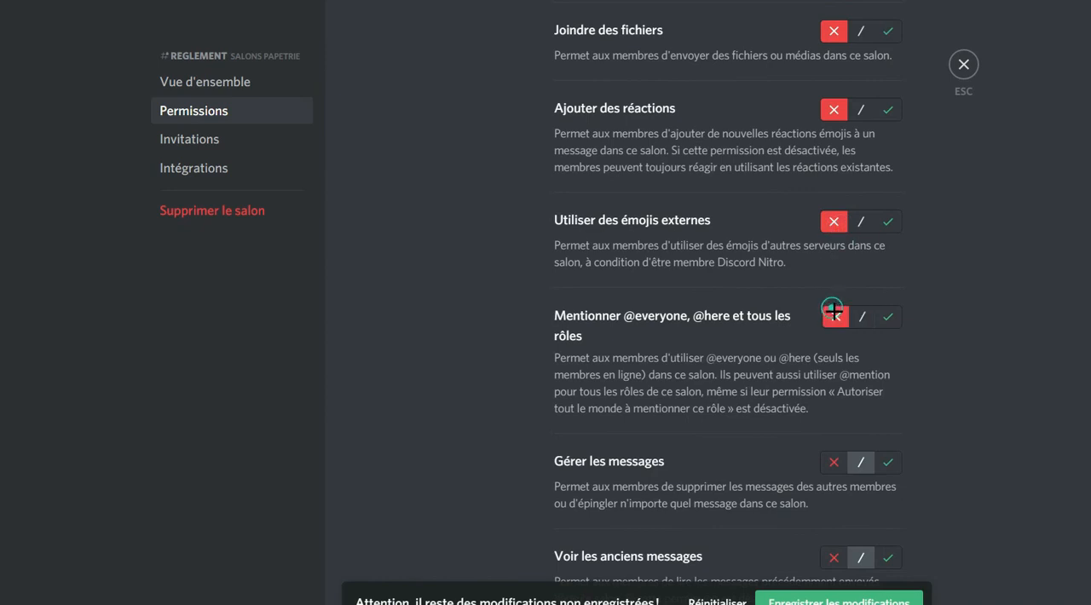
# For le peuple, allow Voir les anciens messages and deny Gérer les messages, Envoyer des messages de synthèse vocale and Utiliser les commandes slash.
pyautogui.scroll(-3, 832, 311)
pyautogui.click(833, 209)
pyautogui.click(886, 305)
pyautogui.click(834, 434)
pyautogui.scroll(-2, 832, 398)
pyautogui.click(833, 409)
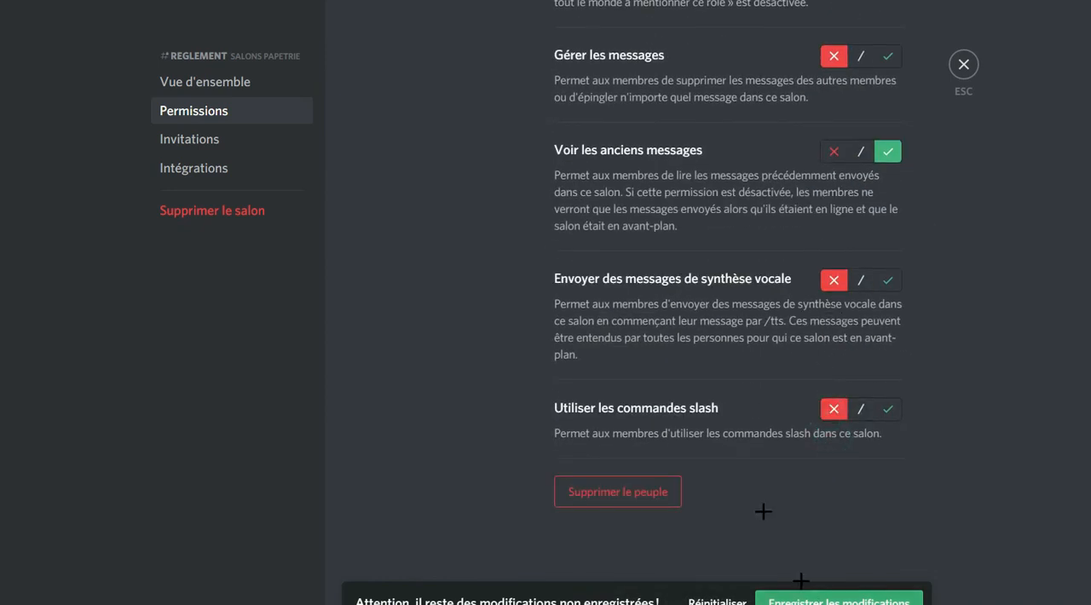
# Deny the Modérateur role Gérer le salon, Gérer les permissions, Gérer les webhooks and Créer une invitation in reglement.
pyautogui.scroll(19, 487, 329)
pyautogui.click(389, 565)
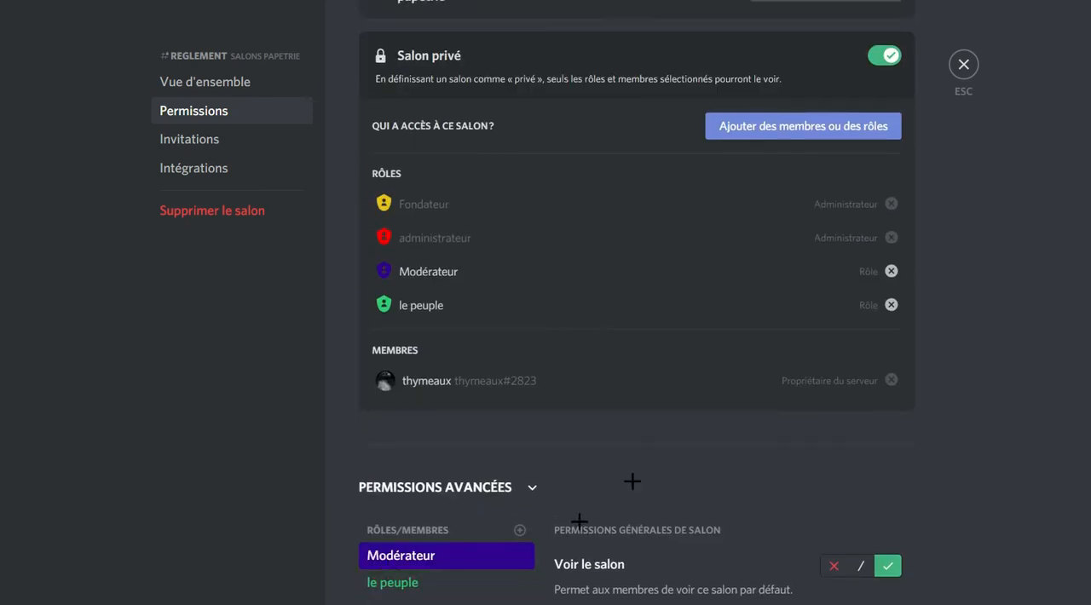
pyautogui.scroll(-5, 631, 482)
pyautogui.click(825, 224)
pyautogui.scroll(-3, 750, 141)
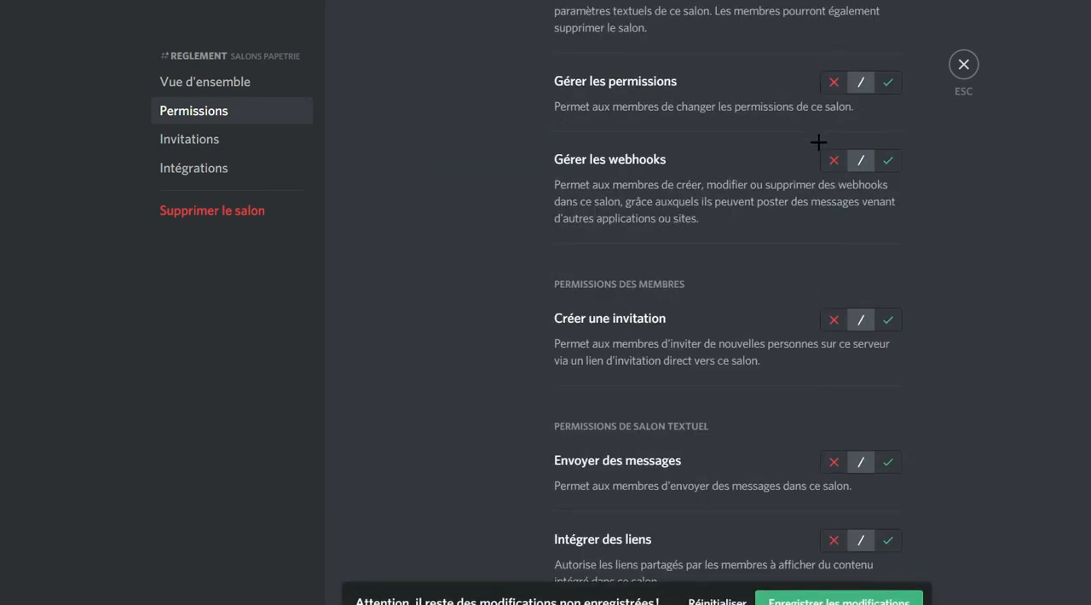
pyautogui.scroll(1, 829, 176)
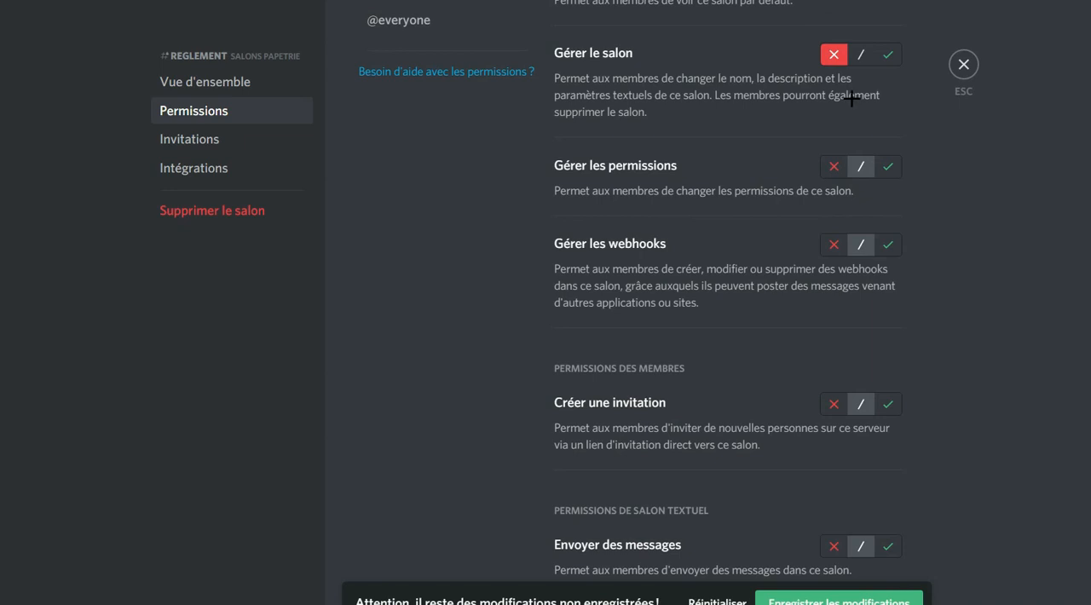
pyautogui.click(823, 167)
pyautogui.click(825, 245)
pyautogui.scroll(-2, 826, 239)
pyautogui.click(827, 231)
# Allow the Modérateur role Envoyer des messages, Intégrer des liens, Joindre des fichiers and Ajouter des réactions in reglement.
pyautogui.scroll(-1, 856, 209)
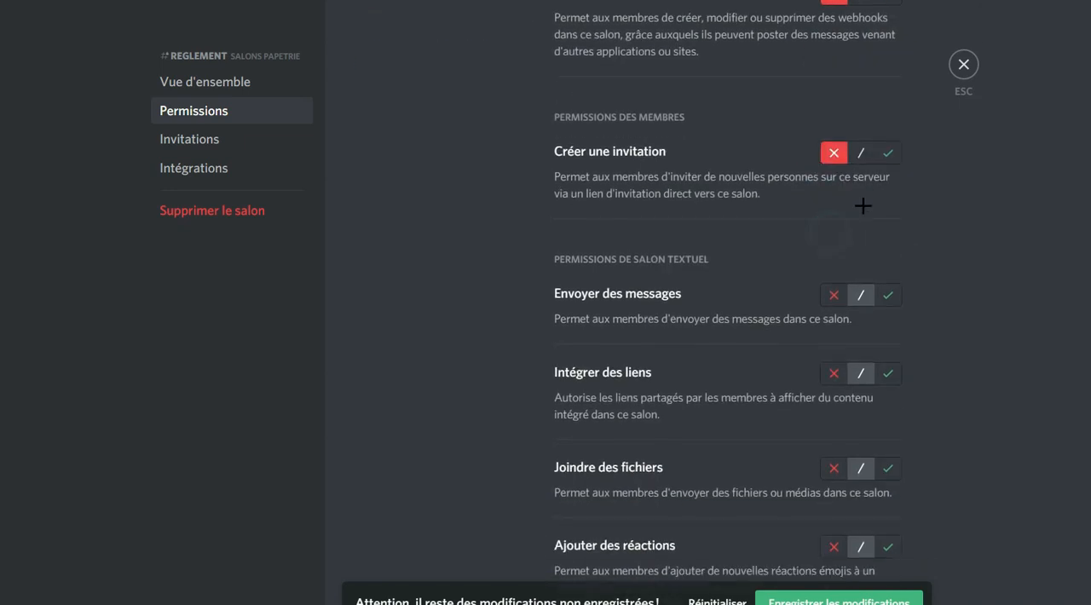
pyautogui.click(889, 294)
pyautogui.scroll(-3, 889, 294)
pyautogui.click(888, 118)
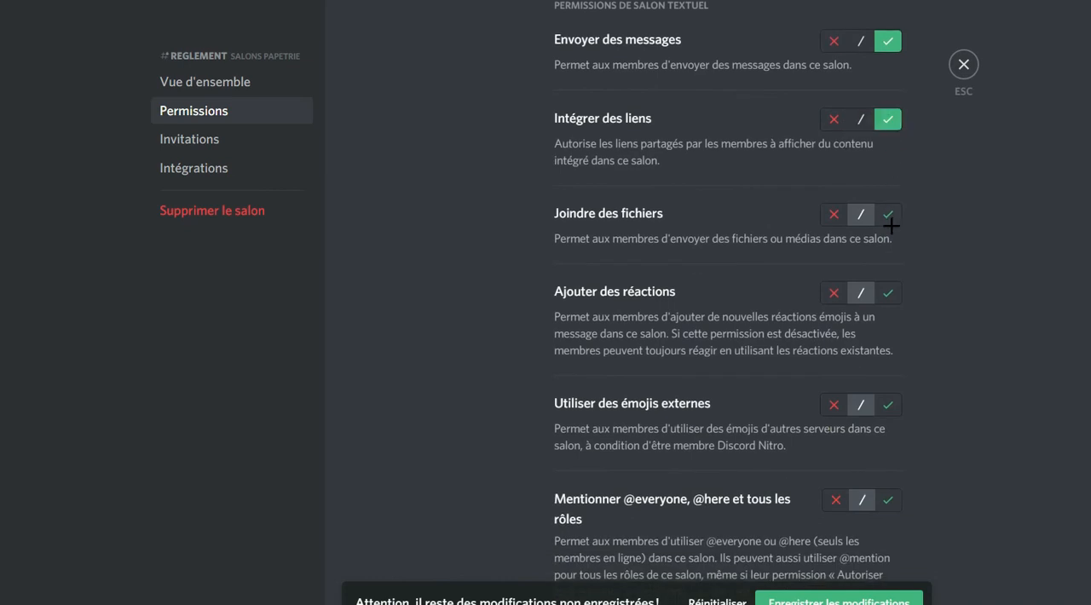
pyautogui.click(889, 215)
pyautogui.click(888, 293)
pyautogui.scroll(-3, 882, 256)
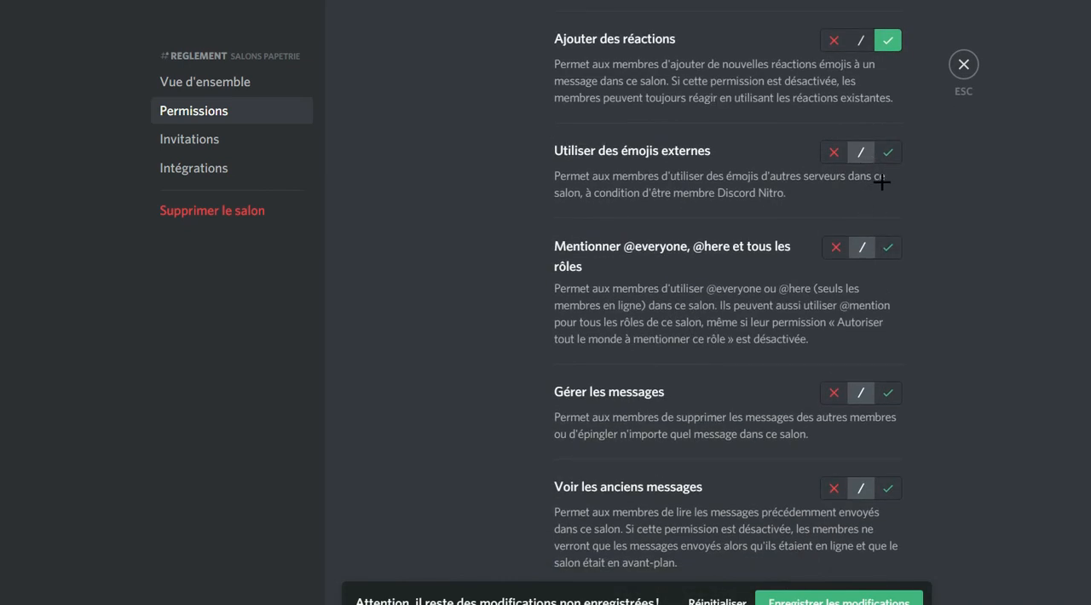
pyautogui.click(890, 152)
pyautogui.click(886, 246)
# For Modérateur, allow Voir les anciens messages and deny Gérer les messages, Envoyer des messages de synthèse vocale and Utiliser les commandes slash.
pyautogui.scroll(-3, 869, 221)
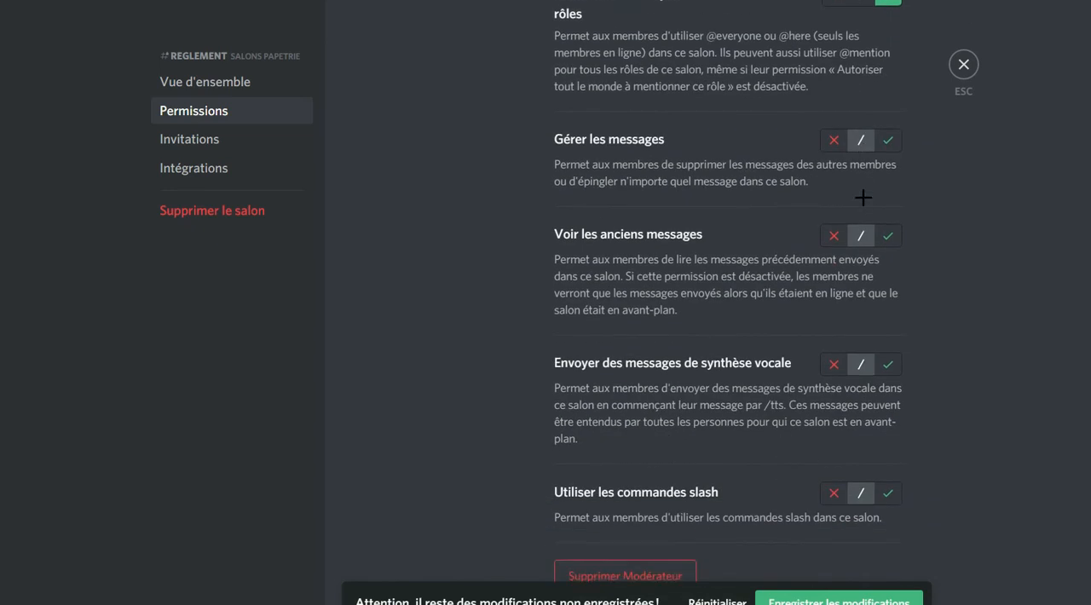
pyautogui.click(834, 142)
pyautogui.click(833, 236)
pyautogui.click(829, 364)
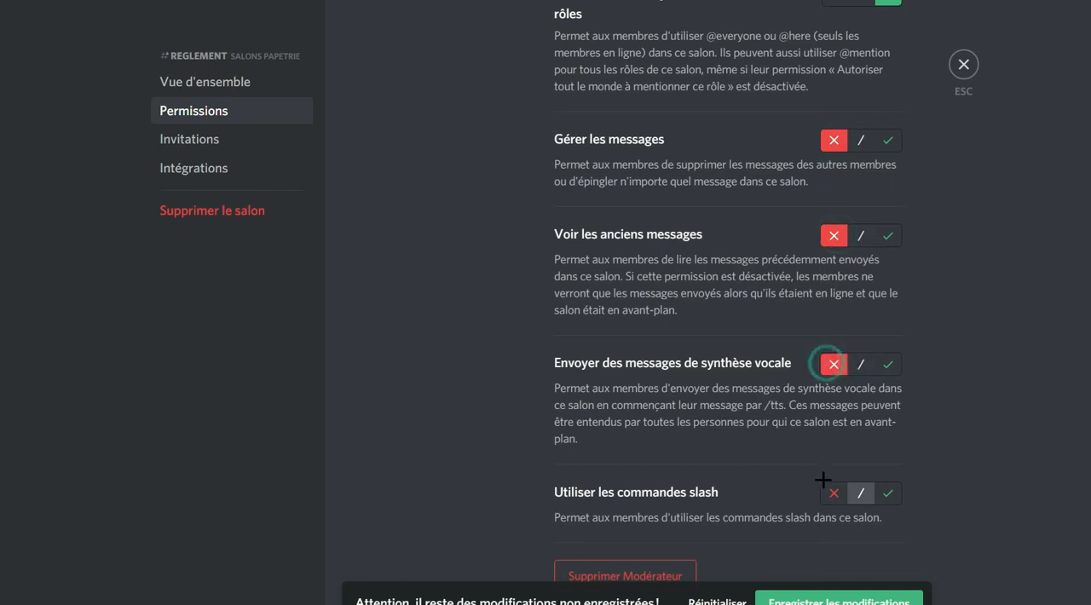
pyautogui.click(888, 240)
pyautogui.click(837, 493)
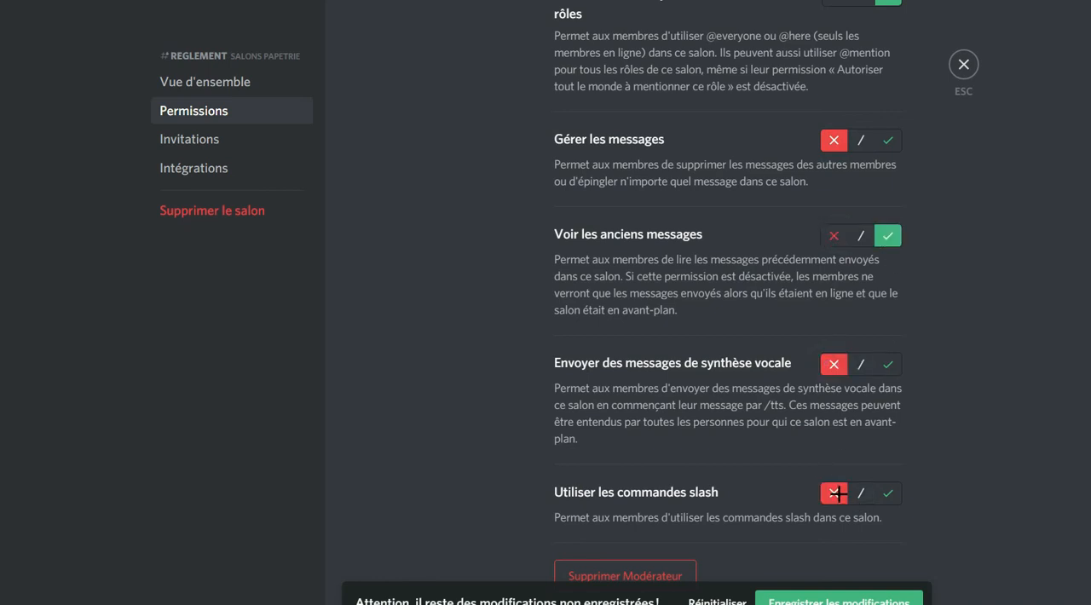
# Save the reglement permission changes and leave the channel settings.
pyautogui.click(821, 600)
pyautogui.scroll(20, 833, 253)
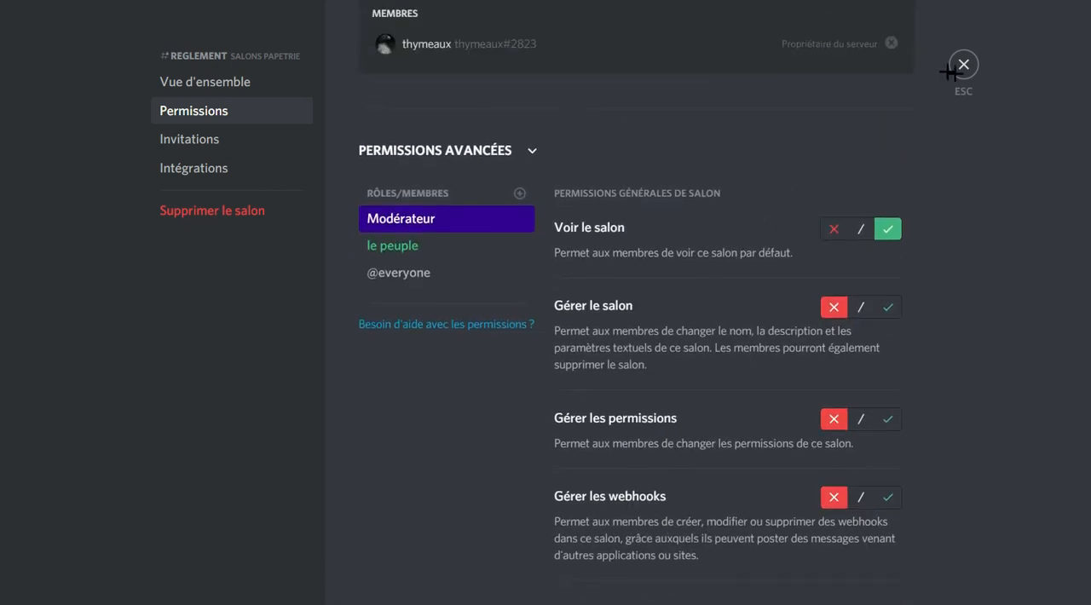
pyautogui.click(963, 66)
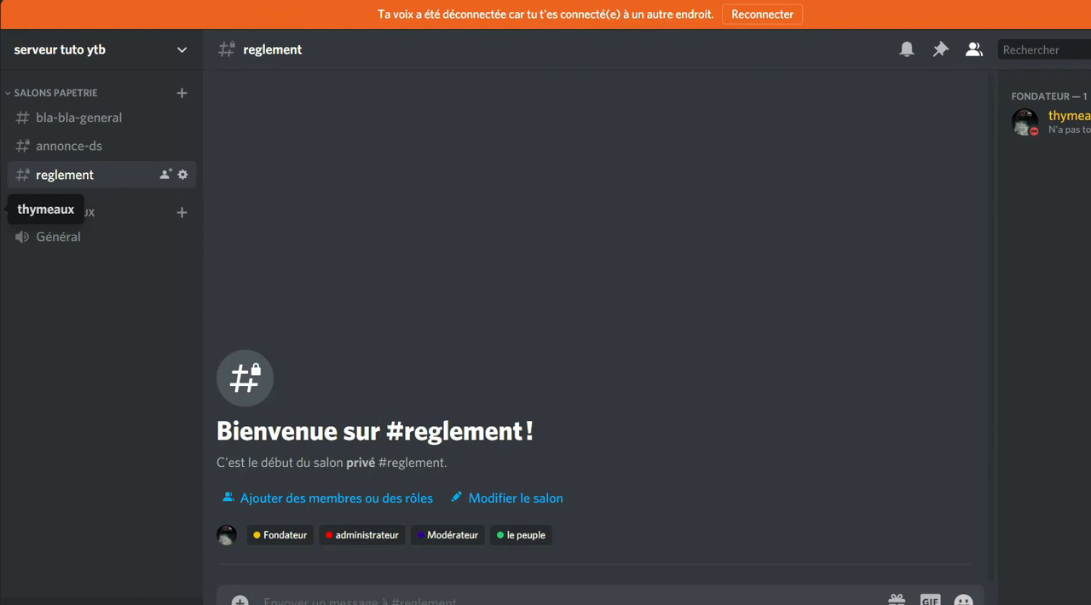
# Switch to the owner's other server and copy the rules message, up to rule 9, from its réglement channel.
pyautogui.click(0, 209)
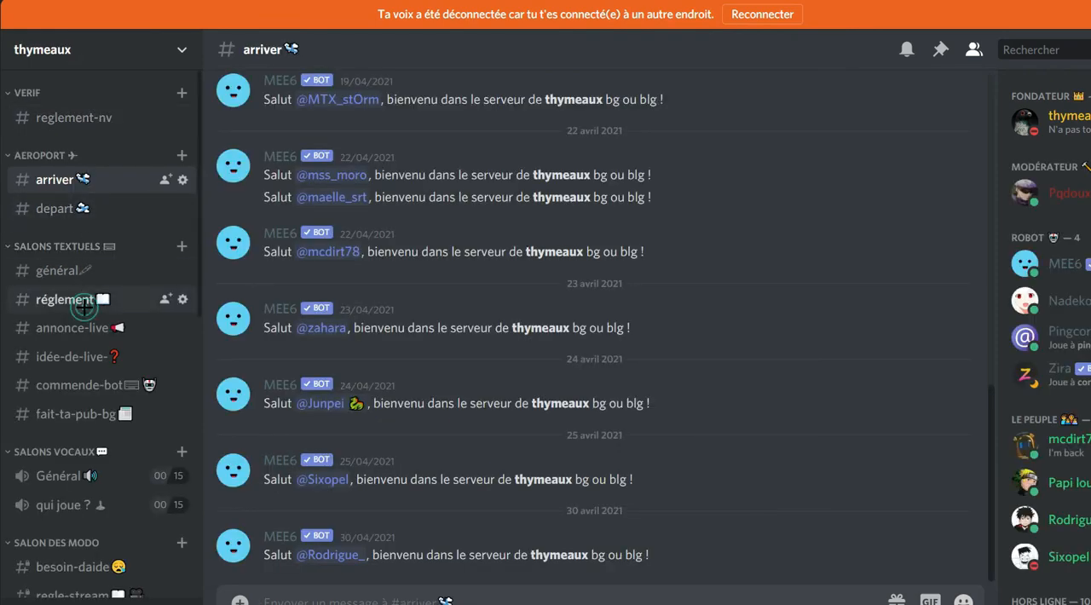
pyautogui.click(79, 299)
pyautogui.moveTo(264, 159); pyautogui.dragTo(774, 483)
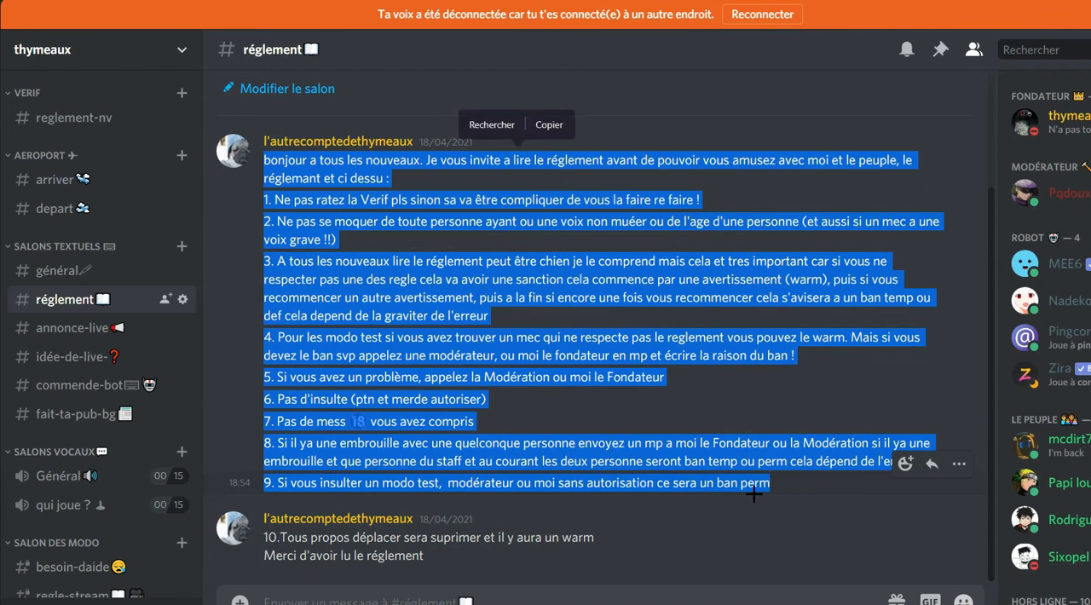
pyautogui.hotkey('ctrl', 'c')
# Return to serveur tuto ytb and post the copied rules in the reglement channel.
pyautogui.click(2, 255)
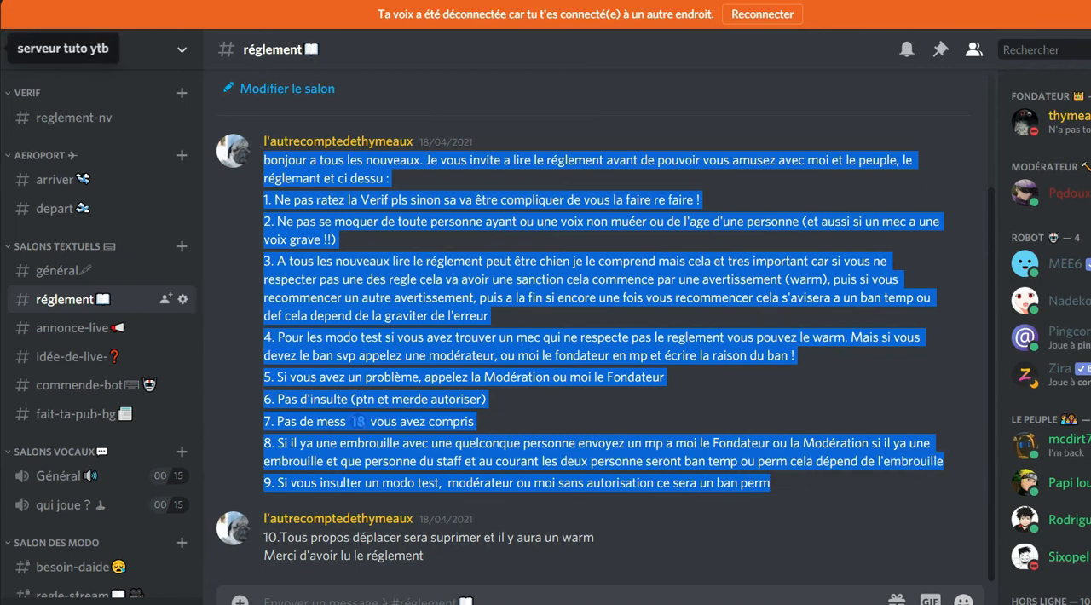
pyautogui.click(368, 600)
pyautogui.hotkey('ctrl', 'v')
pyautogui.press('Return')
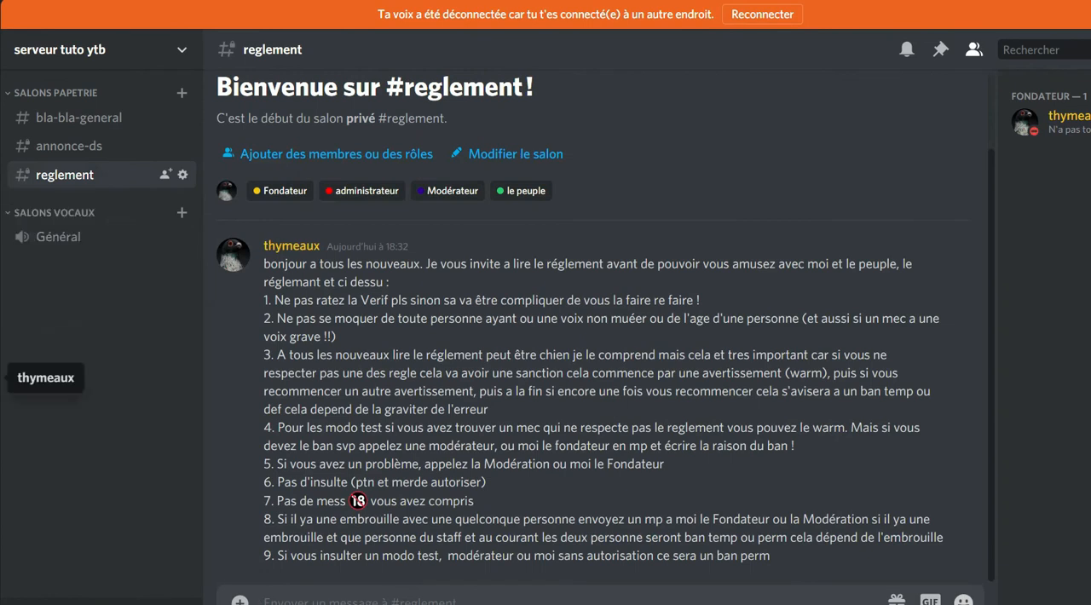
# Copy rule 10 and the closing line from the other server's réglement channel and post them in serveur tuto ytb's reglement channel.
pyautogui.click(2, 293)
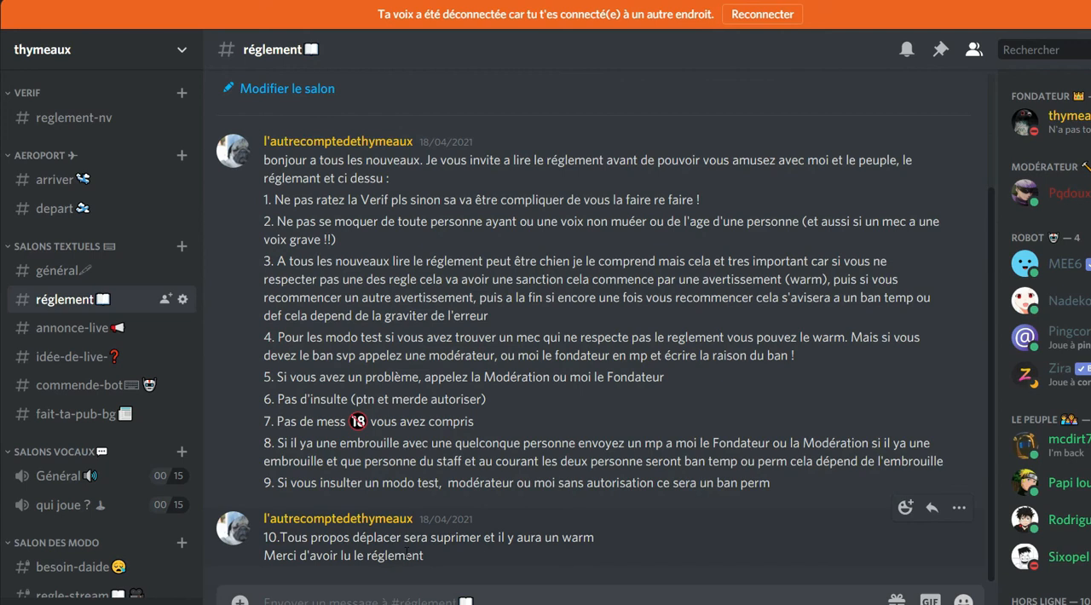
pyautogui.moveTo(424, 555); pyautogui.dragTo(286, 538)
pyautogui.click(376, 501)
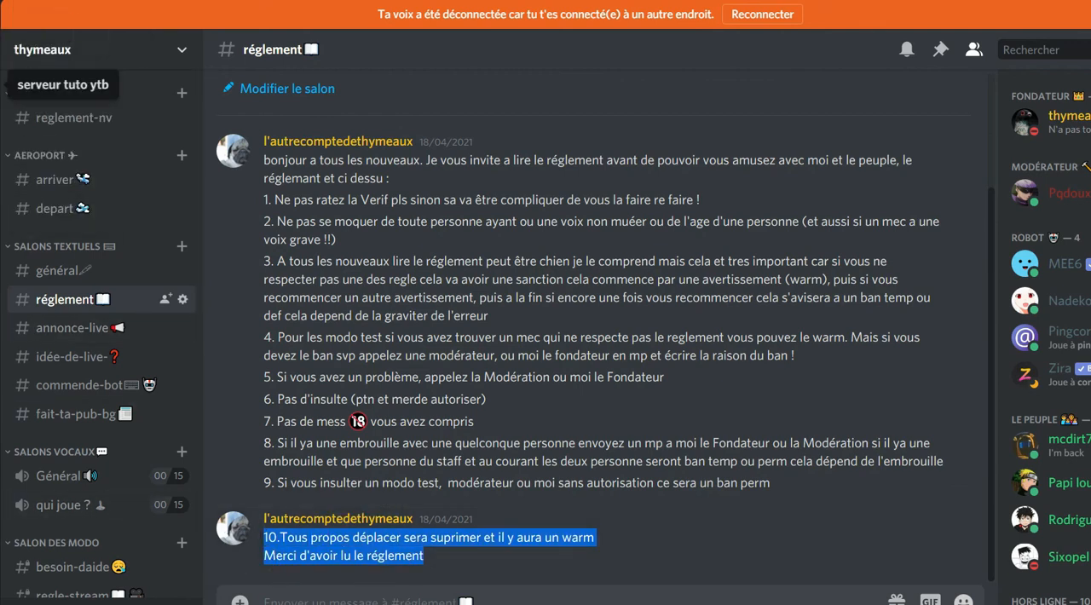
pyautogui.click(4, 84)
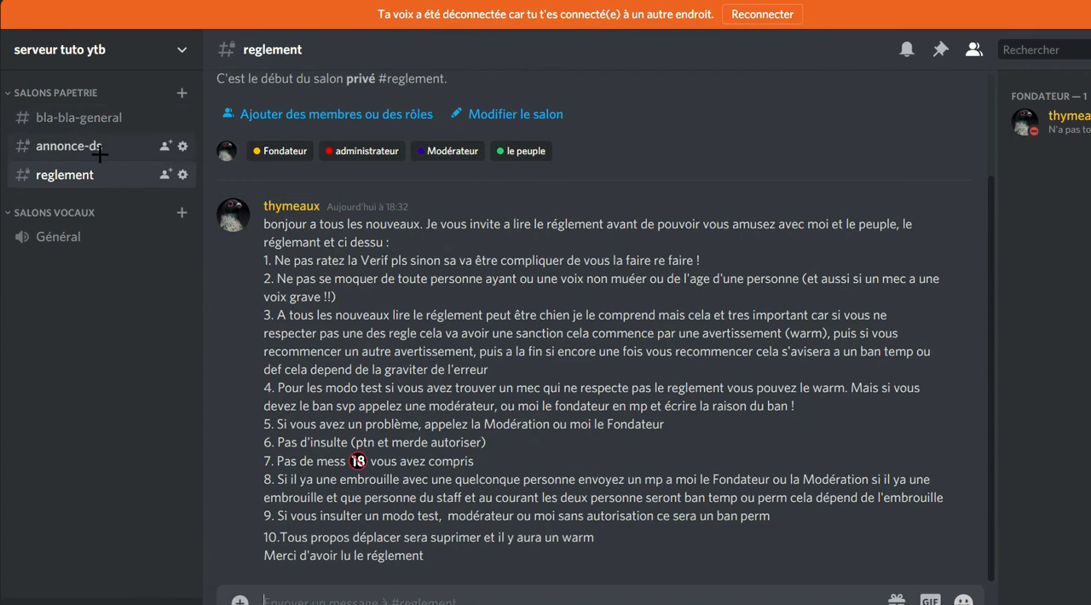
# Create a category named stream on the server, without making it private.
pyautogui.rightClick(71, 348)
pyautogui.click(128, 431)
pyautogui.click(555, 285)
pyautogui.write('stream')
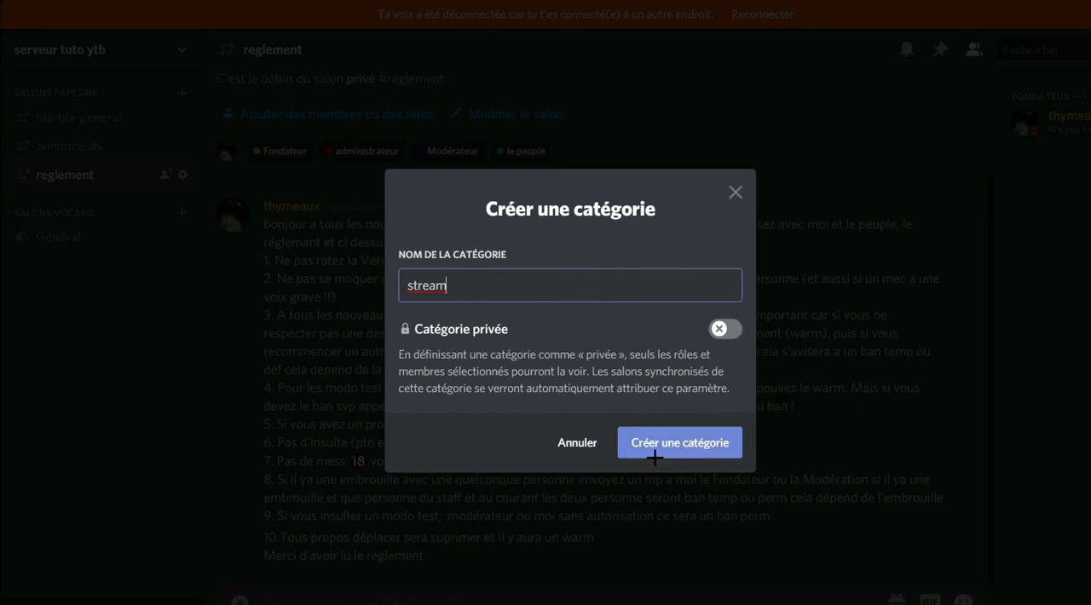
pyautogui.click(654, 447)
# Create a private voice channel named "attente de mouve" in the stream category, giving access to Modérateur and le peuple.
pyautogui.click(181, 273)
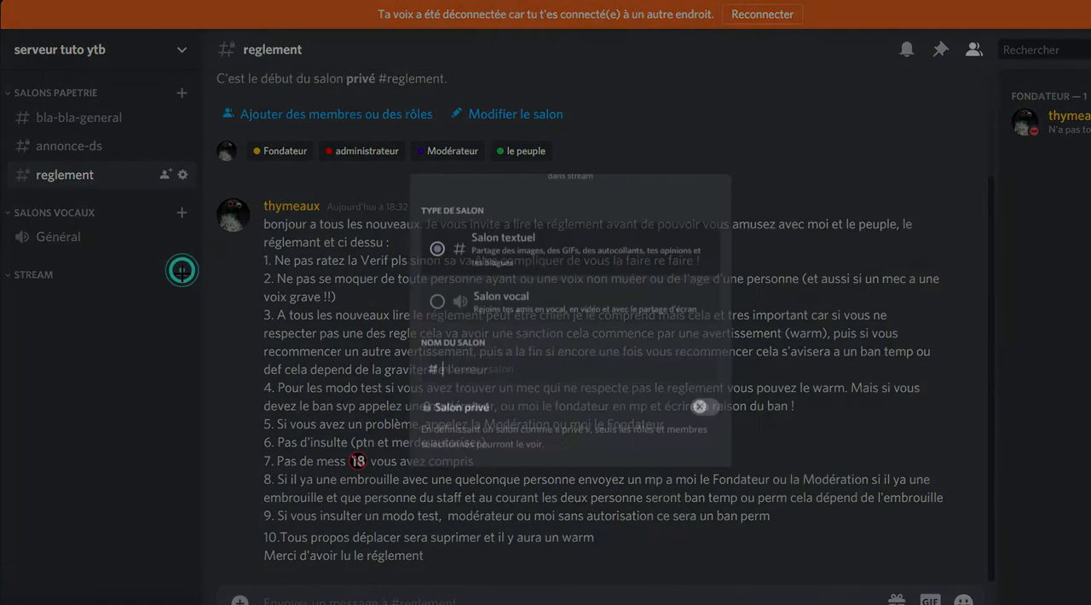
pyautogui.click(504, 297)
pyautogui.click(490, 391)
pyautogui.write('attente de mouve')
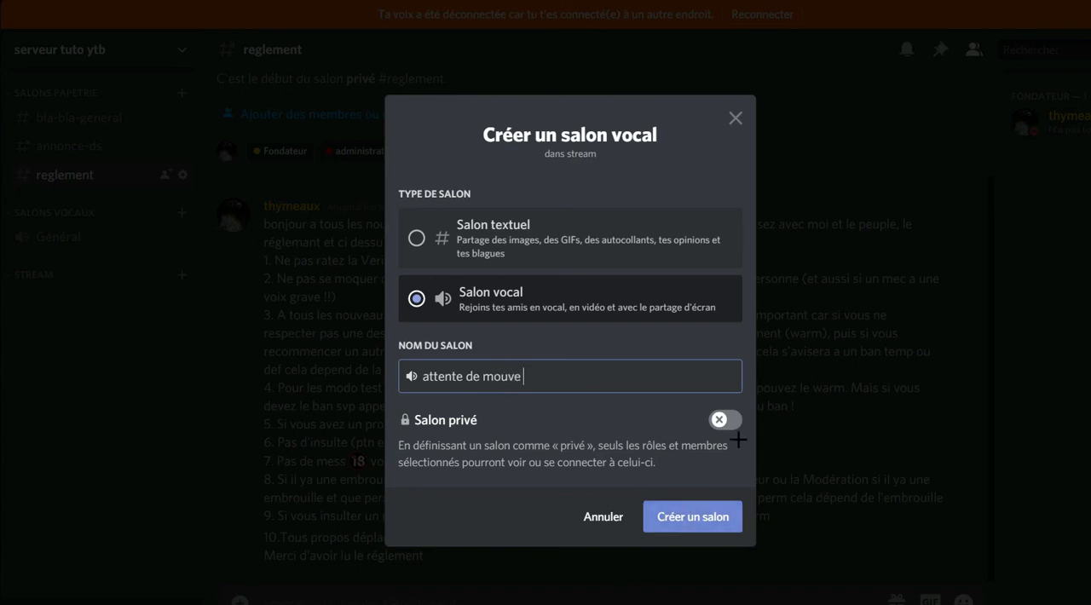
pyautogui.click(723, 420)
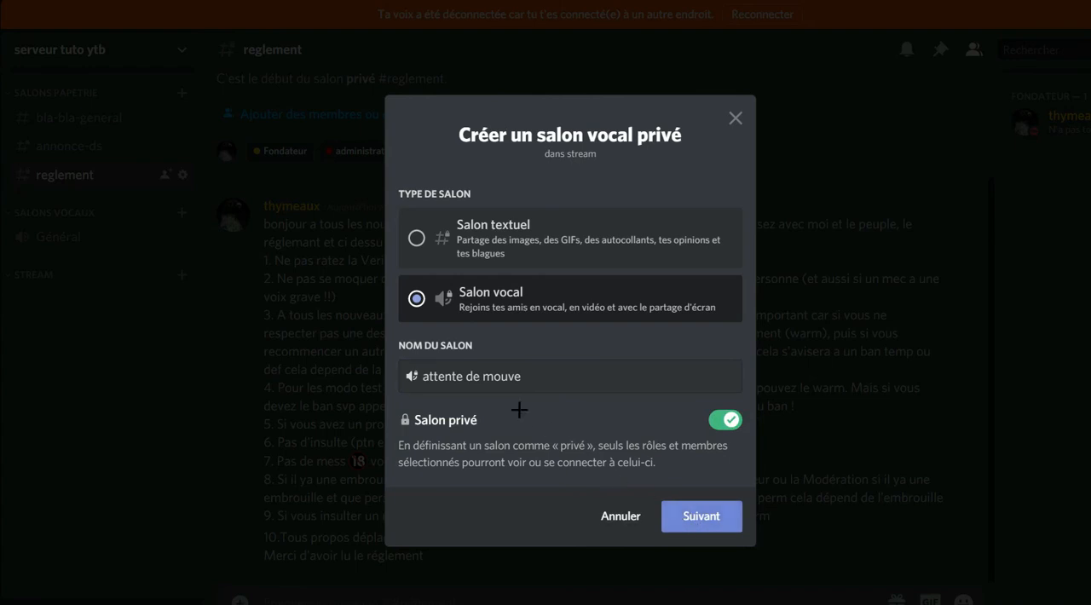
pyautogui.click(695, 518)
pyautogui.click(414, 297)
pyautogui.click(415, 331)
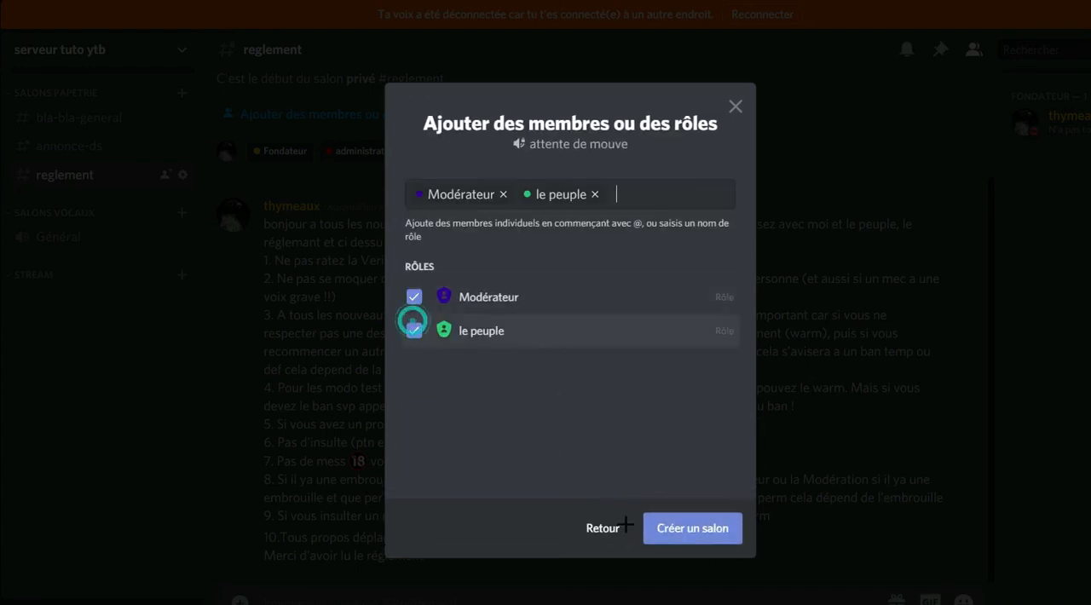
pyautogui.click(650, 533)
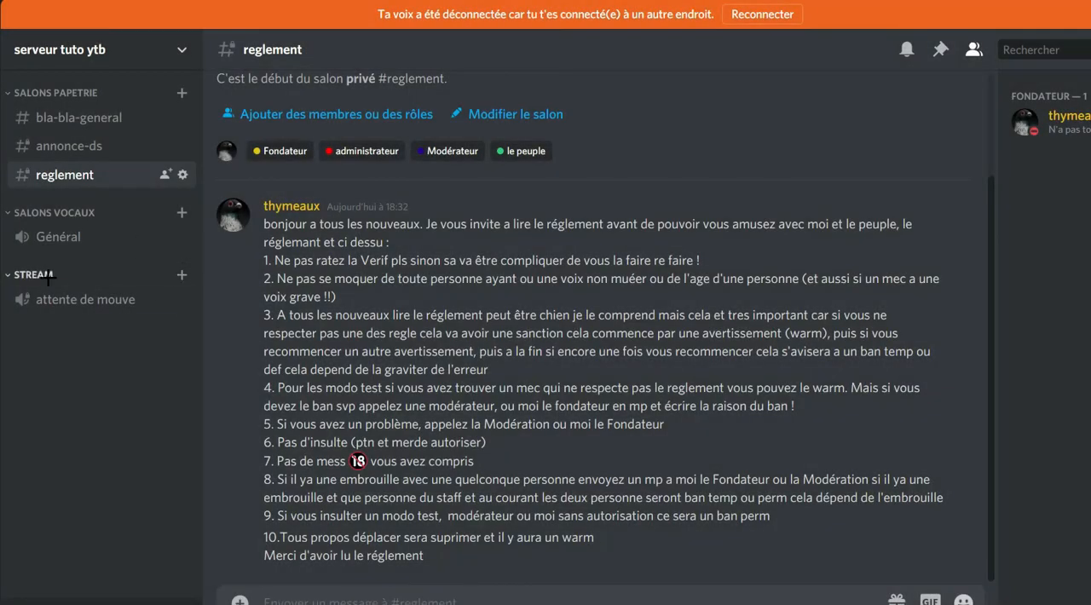
# In the attente de mouve channel permissions, deny le peuple Gérer le salon, Gérer les permissions and Créer une invitation.
pyautogui.rightClick(34, 274)
pyautogui.click(15, 359)
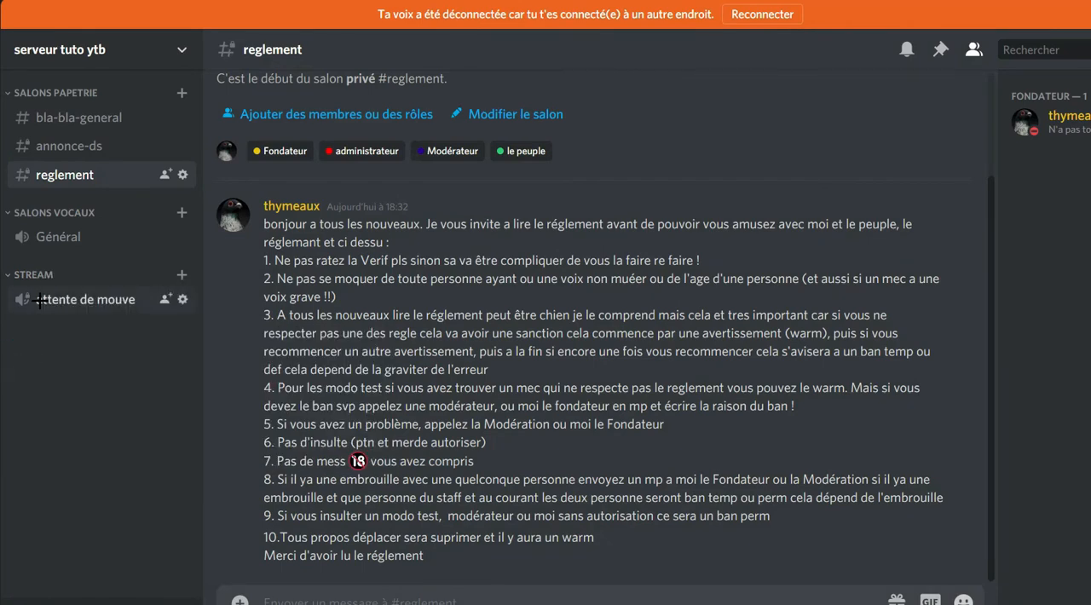
pyautogui.click(183, 299)
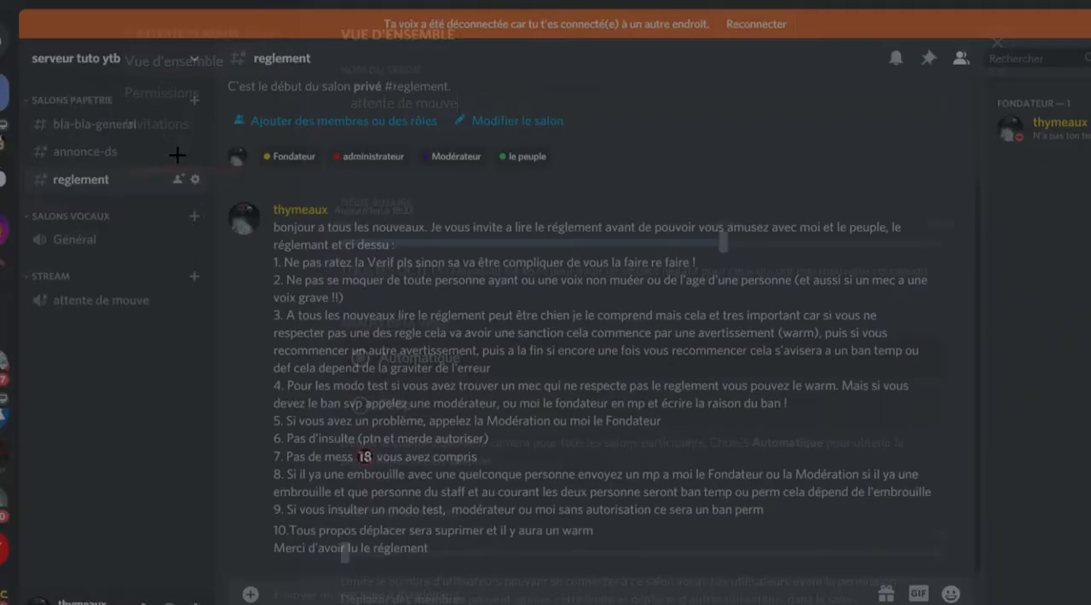
pyautogui.click(193, 111)
pyautogui.scroll(-2, 467, 354)
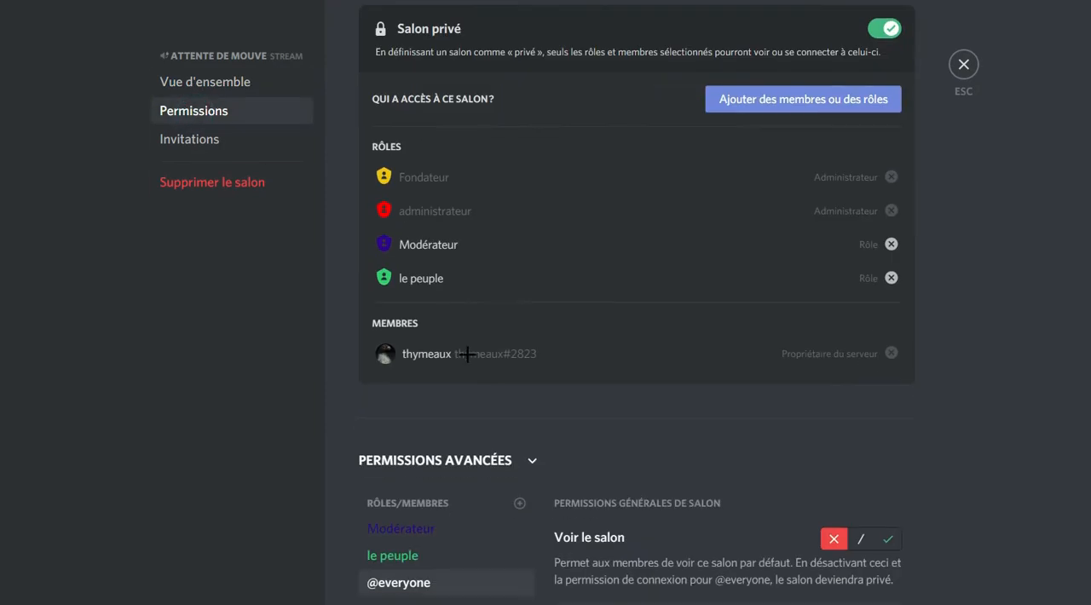
pyautogui.scroll(-5, 467, 354)
pyautogui.click(396, 202)
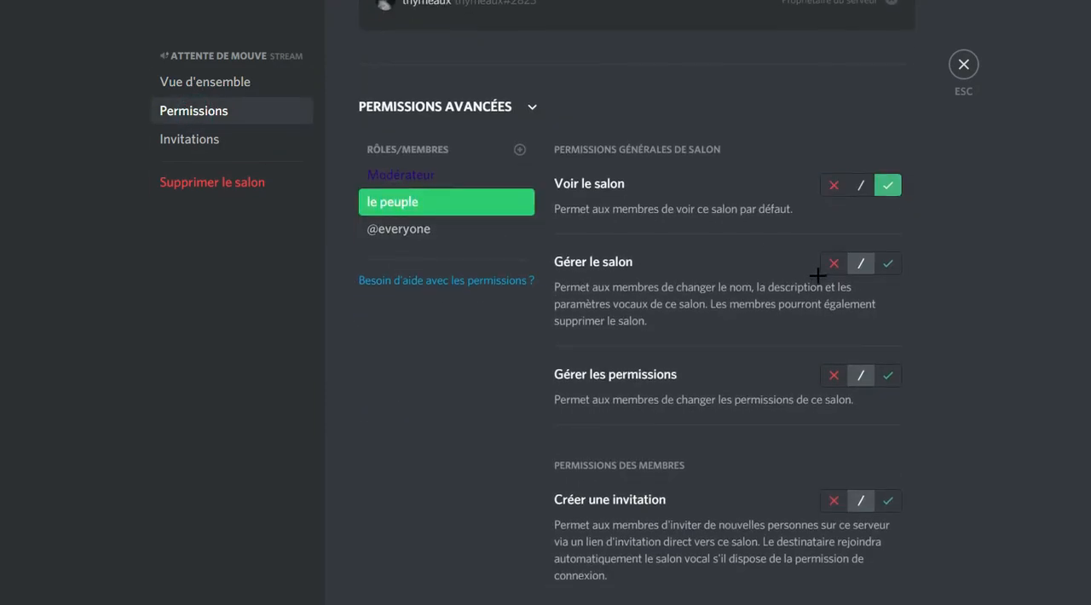
pyautogui.scroll(-2, 818, 276)
pyautogui.click(833, 111)
pyautogui.click(834, 224)
pyautogui.scroll(-1, 844, 264)
pyautogui.click(832, 271)
# Deny le peuple Parler, Vidéo and Utiliser la Détection de la voix in attente de mouve, keeping Voix prioritaire neutral.
pyautogui.scroll(-2, 831, 281)
pyautogui.click(834, 377)
pyautogui.scroll(-2, 831, 358)
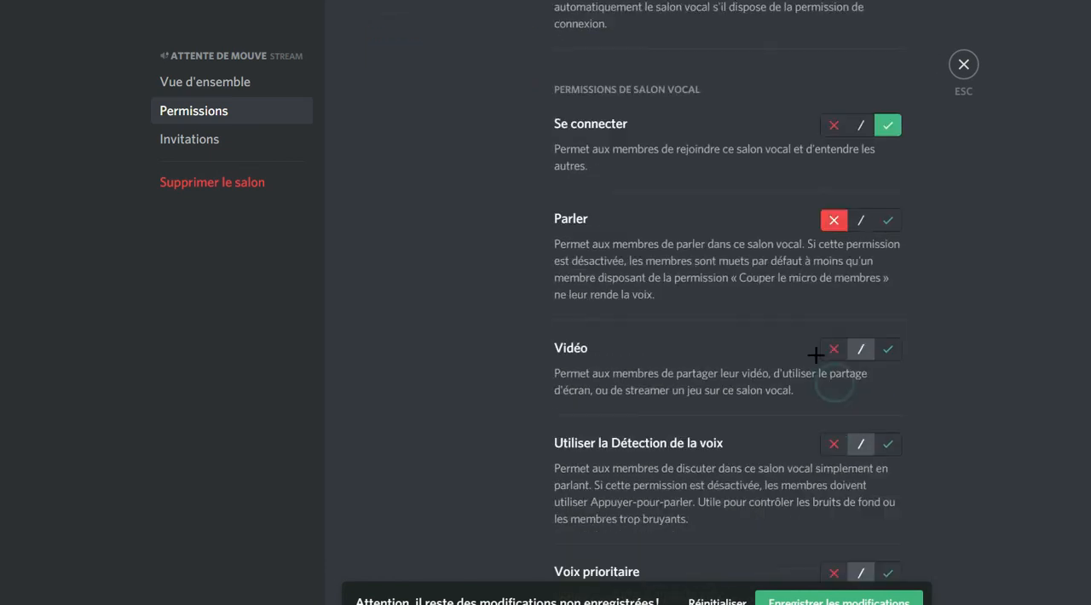
pyautogui.click(833, 335)
pyautogui.click(835, 428)
pyautogui.scroll(-3, 826, 371)
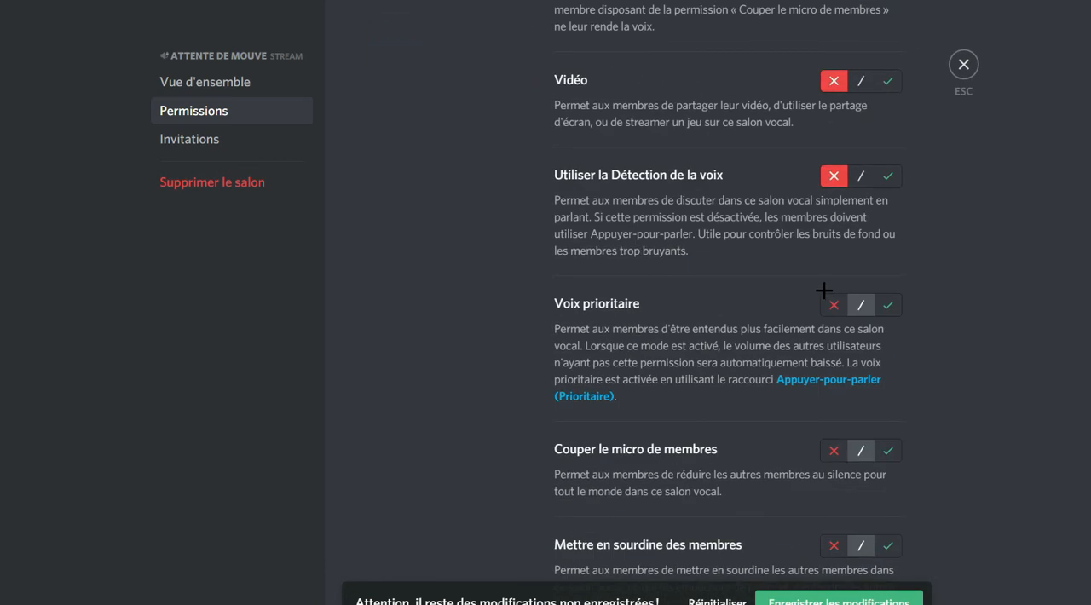
pyautogui.click(830, 302)
pyautogui.click(863, 304)
pyautogui.scroll(-2, 853, 373)
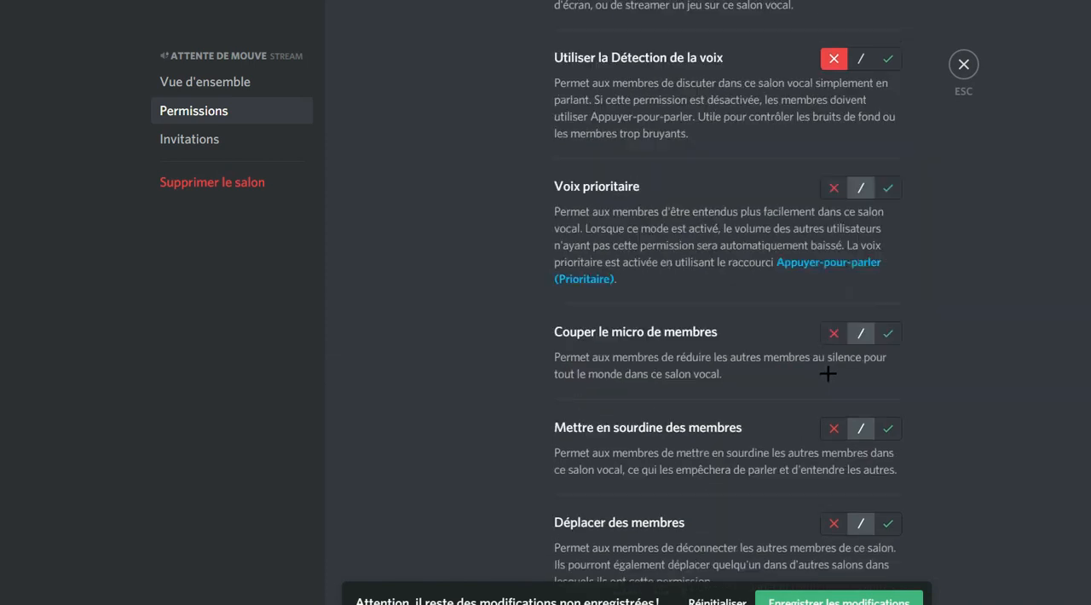
# Deny le peuple Couper le micro, Mettre en sourdine and Déplacer des membres, reset Utiliser la Détection de la voix to neutral, and save.
pyautogui.click(833, 284)
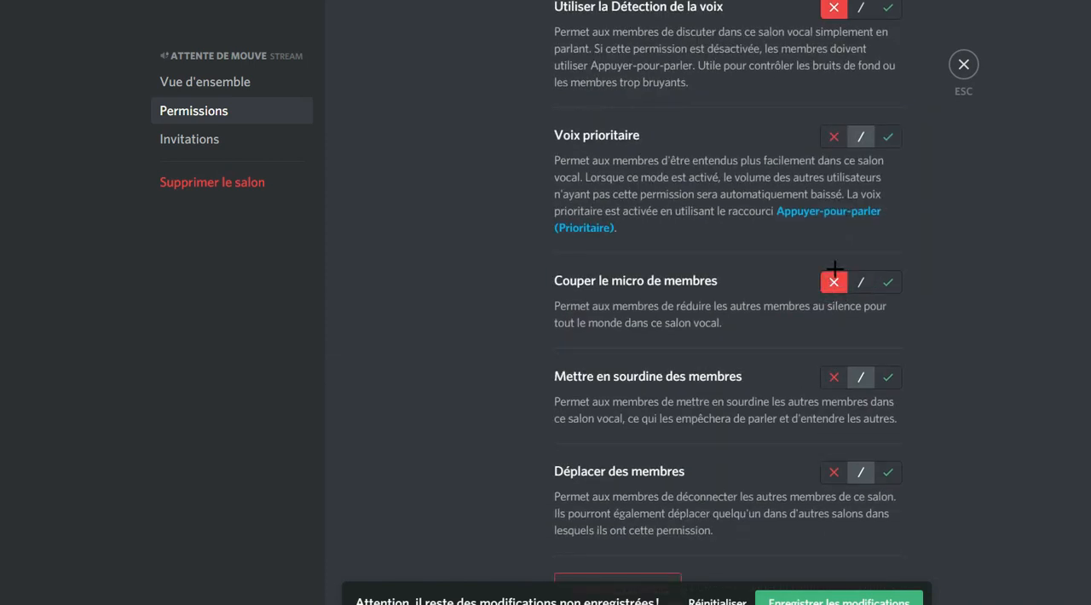
pyautogui.scroll(2, 852, 220)
pyautogui.click(859, 177)
pyautogui.scroll(-3, 831, 300)
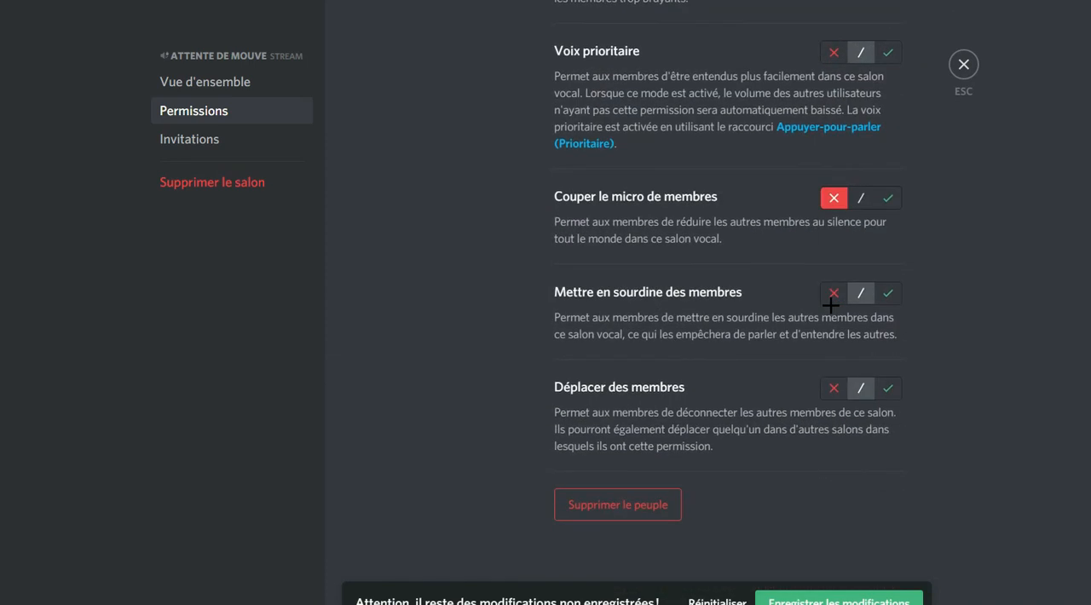
pyautogui.click(834, 293)
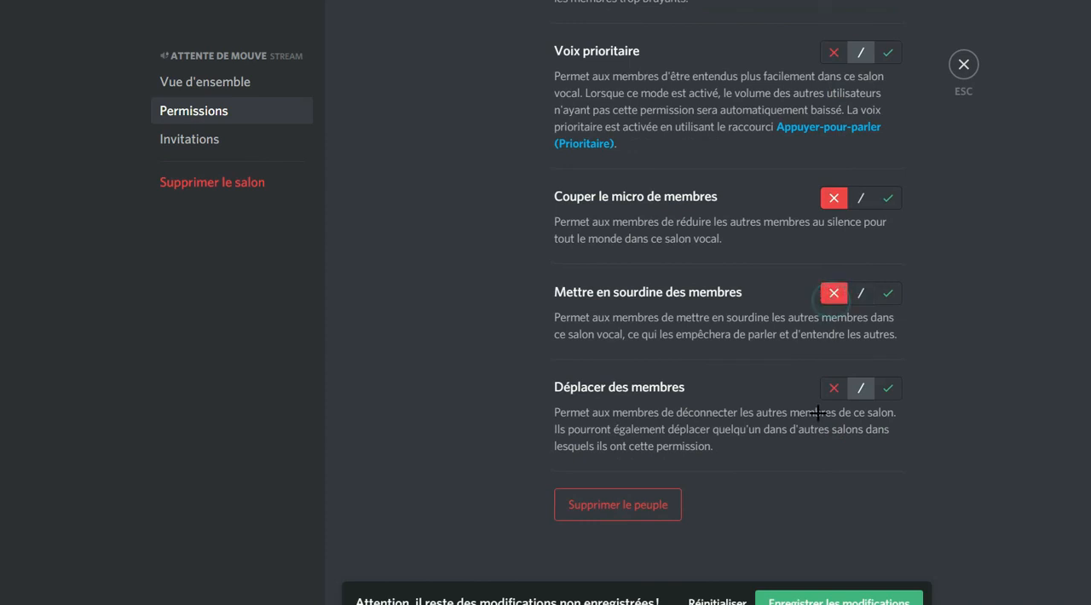
pyautogui.click(833, 388)
pyautogui.click(840, 601)
# Deny the Modérateur role Gérer le salon, Gérer les permissions and Créer une invitation in attente de mouve.
pyautogui.scroll(9, 537, 252)
pyautogui.scroll(6, 537, 253)
pyautogui.click(439, 362)
pyautogui.scroll(-4, 786, 198)
pyautogui.click(831, 115)
pyautogui.click(833, 229)
pyautogui.click(834, 354)
# Allow the Modérateur role Parler and Vidéo in the attente de mouve channel.
pyautogui.scroll(-4, 835, 341)
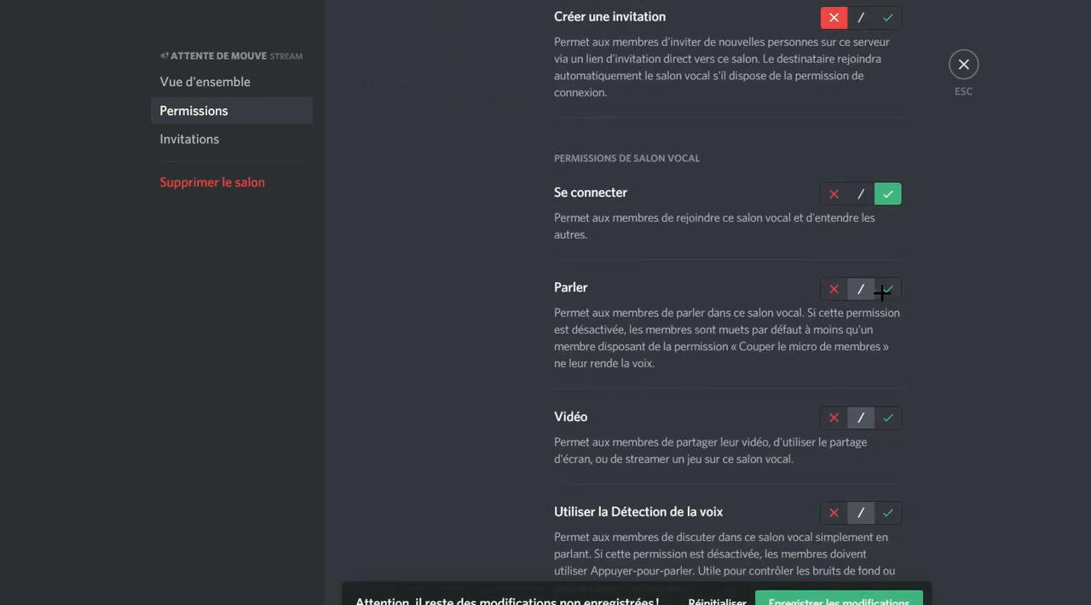
pyautogui.click(882, 293)
pyautogui.scroll(-2, 878, 272)
pyautogui.click(883, 250)
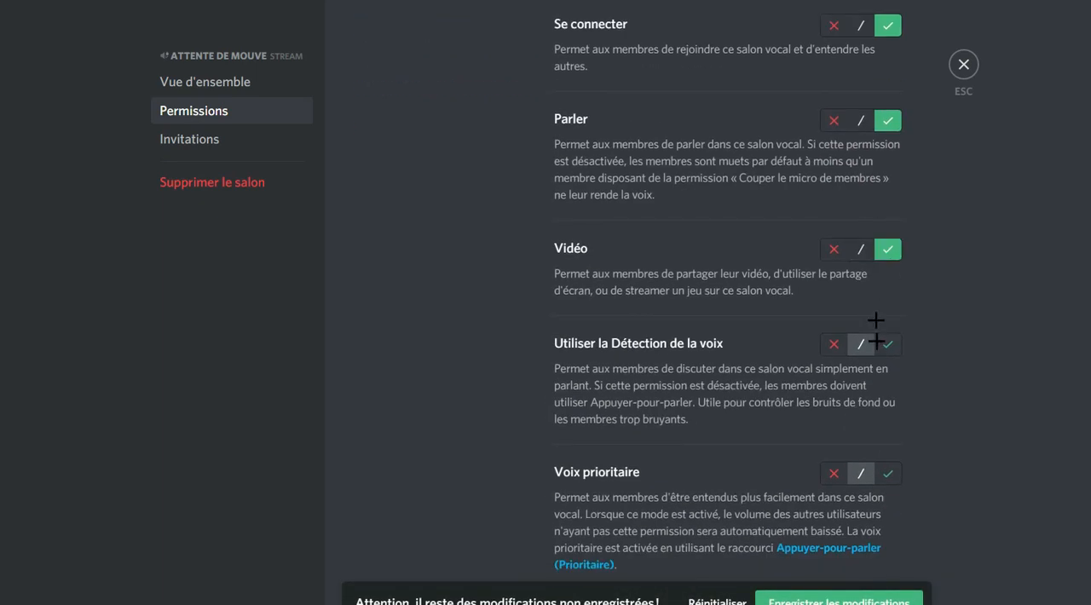
# Allow Modérateur to Couper le micro and Mettre en sourdine des membres, deny Déplacer des membres, and save the attente de mouve permissions.
pyautogui.scroll(-4, 876, 331)
pyautogui.click(889, 283)
pyautogui.click(859, 284)
pyautogui.click(890, 286)
pyautogui.click(886, 378)
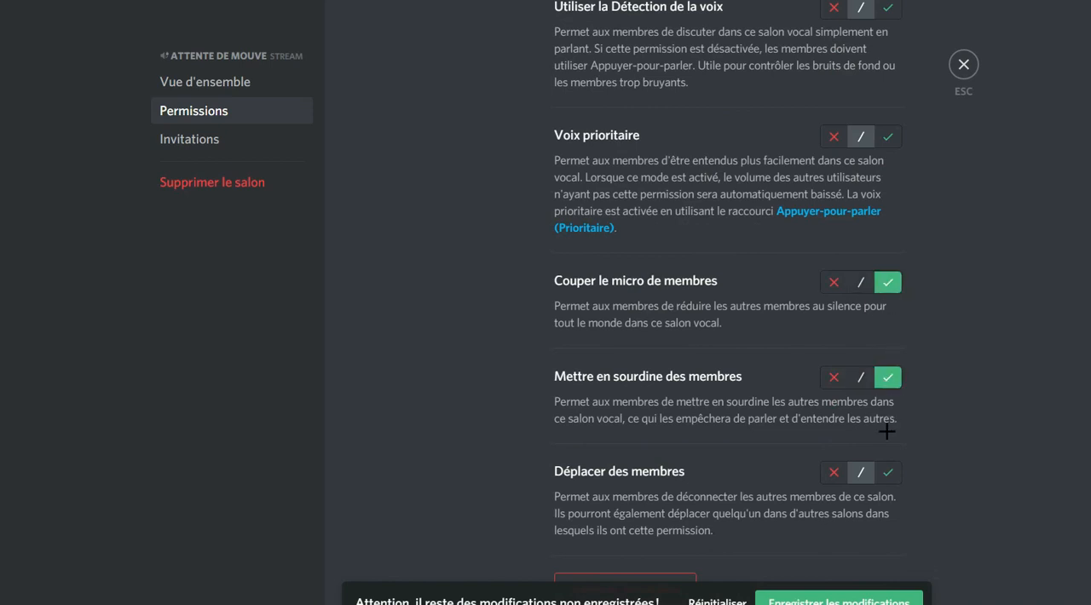
pyautogui.click(834, 474)
pyautogui.scroll(-1, 818, 443)
pyautogui.scroll(8, 961, 103)
pyautogui.scroll(3, 962, 102)
pyautogui.click(963, 65)
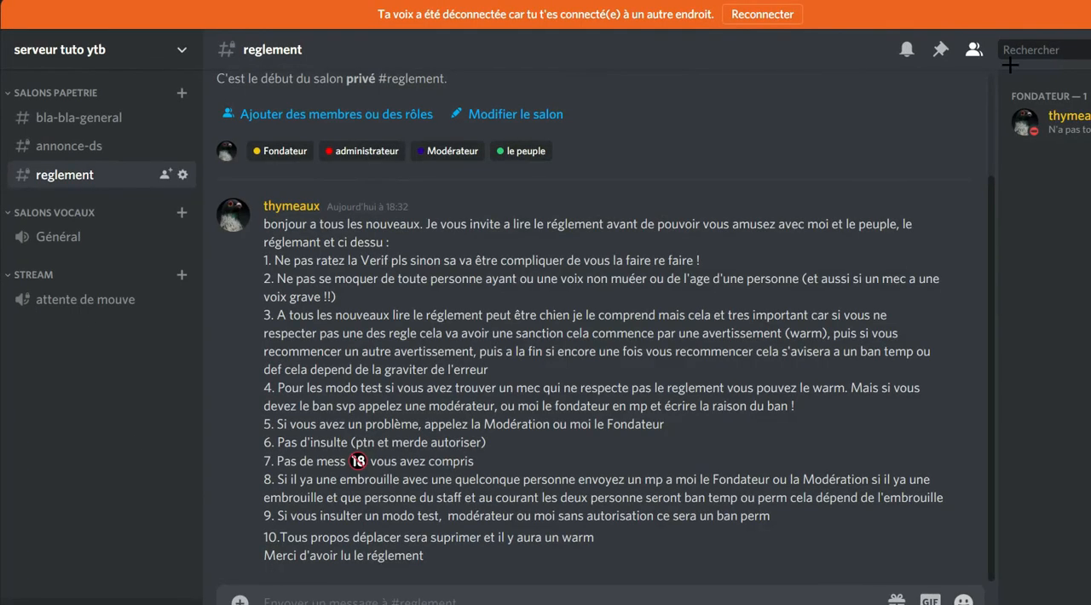
# Join the attente de mouve voice channel and disconnect from it.
pyautogui.rightClick(1083, 131)
pyautogui.click(283, 296)
pyautogui.click(85, 299)
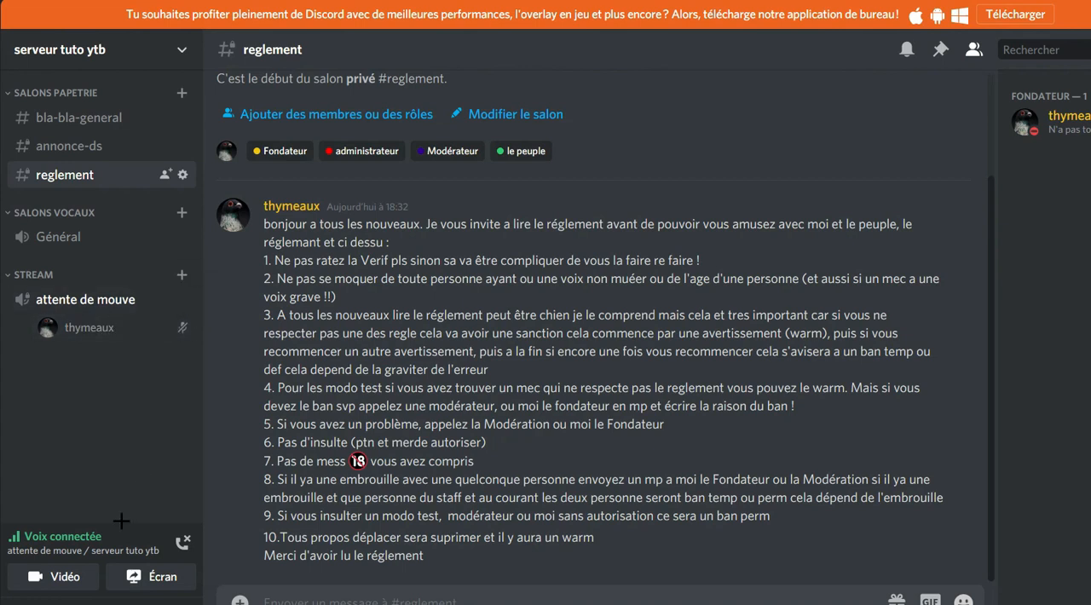
pyautogui.click(182, 542)
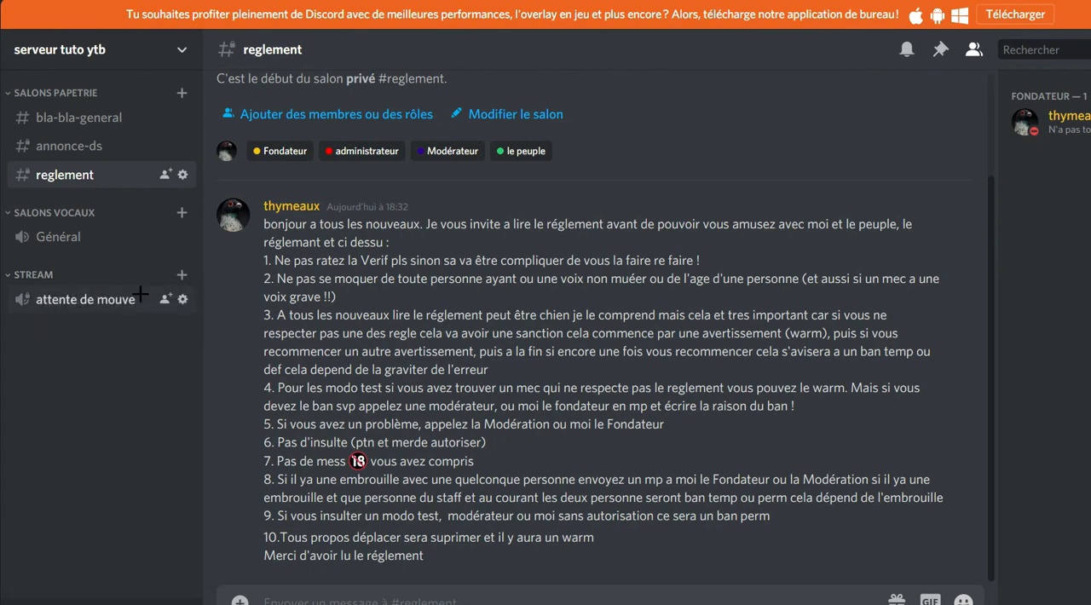
# Set up a new private voice channel named "live" in the stream category.
pyautogui.moveTo(51, 301); pyautogui.dragTo(122, 293)
pyautogui.click(180, 275)
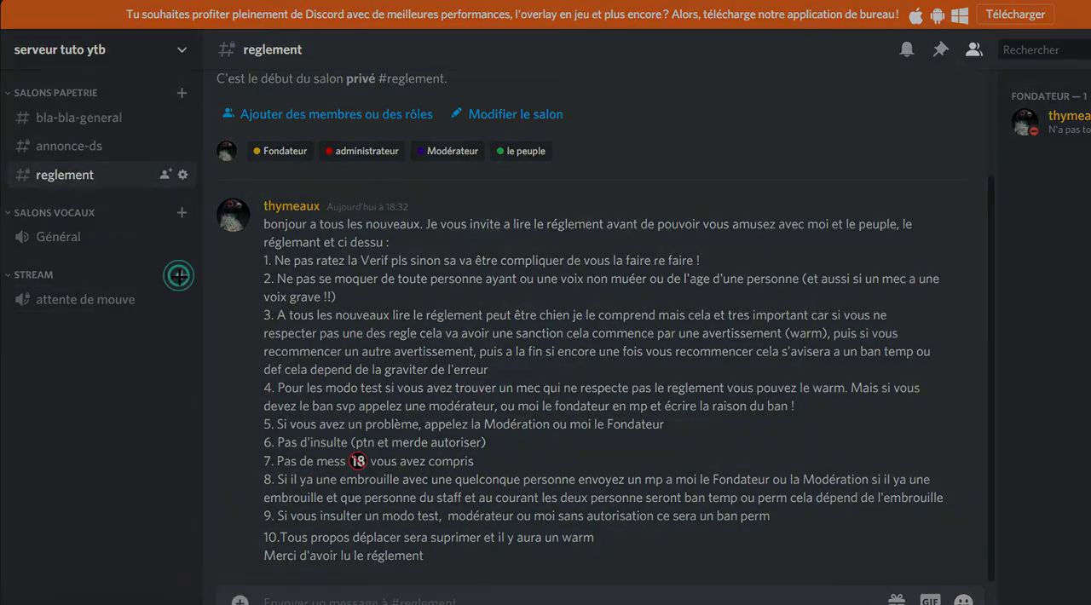
pyautogui.click(489, 290)
pyautogui.click(501, 378)
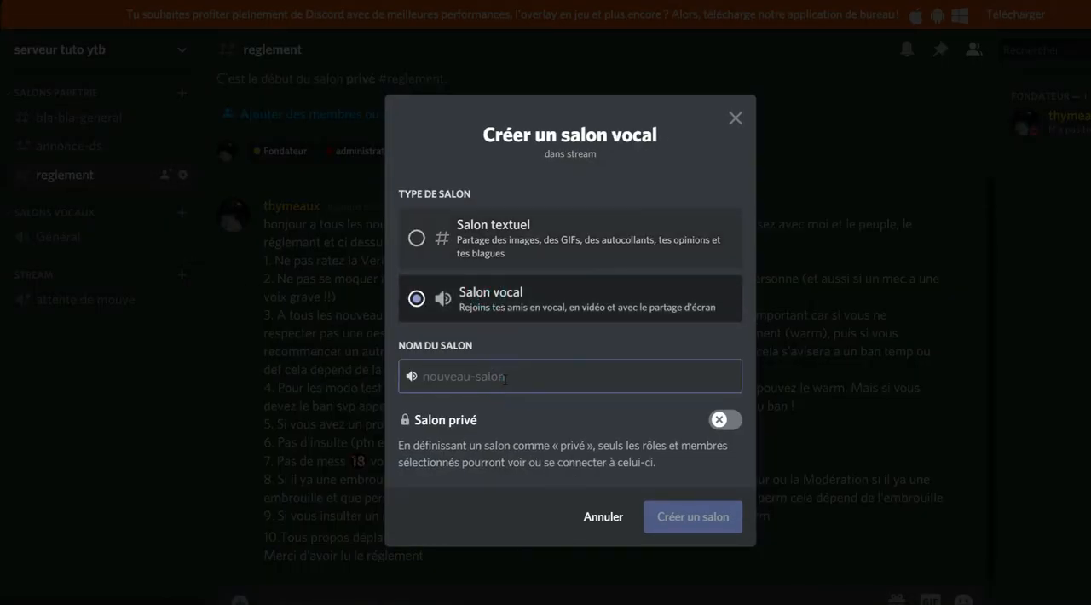
pyautogui.write('live')
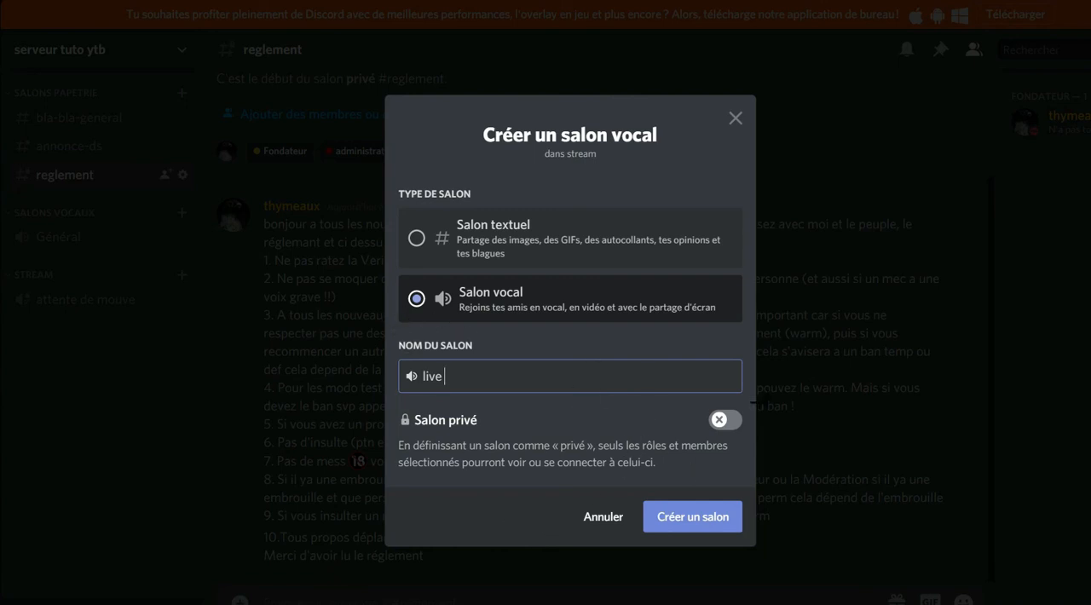
pyautogui.doubleClick(463, 384)
pyautogui.write('en')
pyautogui.press('BackSpace')
pyautogui.click(736, 414)
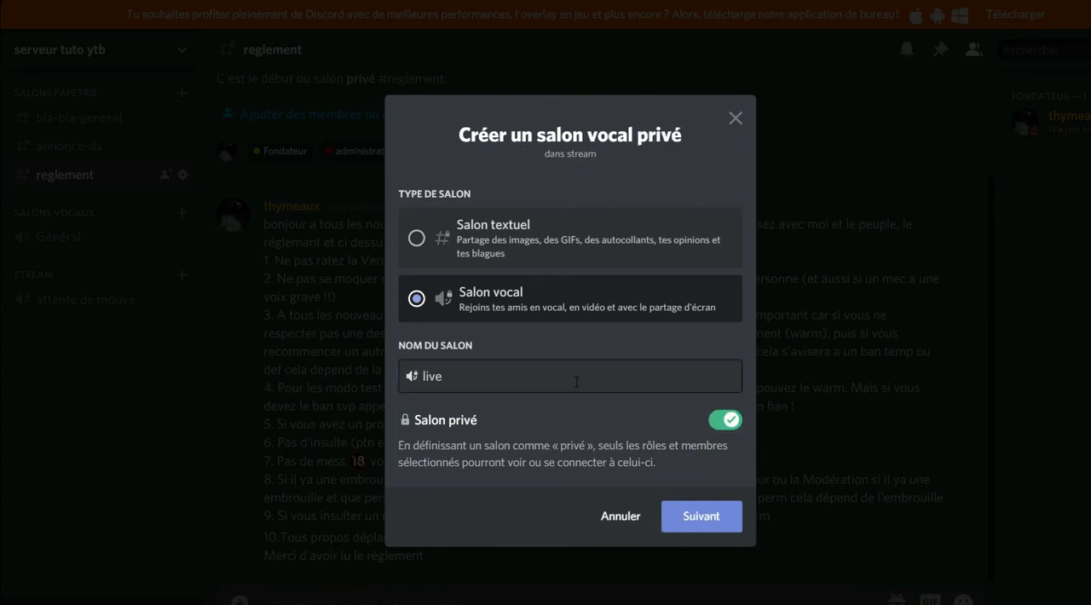
# Give Modérateur and le peuple access to the new live channel and create it.
pyautogui.click(665, 509)
pyautogui.click(414, 297)
pyautogui.click(414, 330)
pyautogui.click(683, 536)
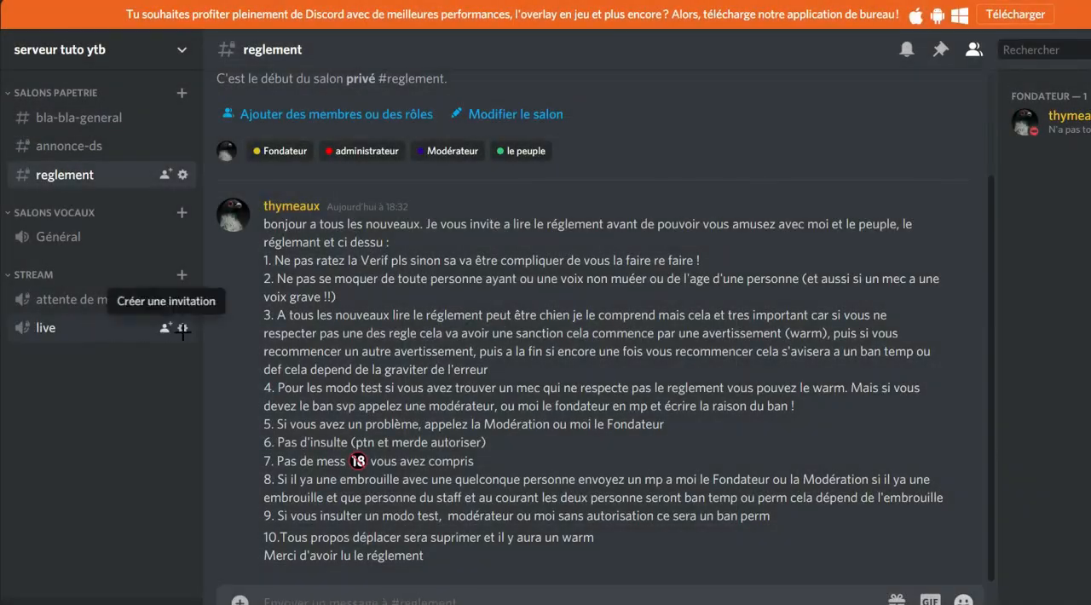
# In the live channel permissions, deny le peuple Gérer le salon, Gérer les permissions and Créer une invitation.
pyautogui.click(183, 327)
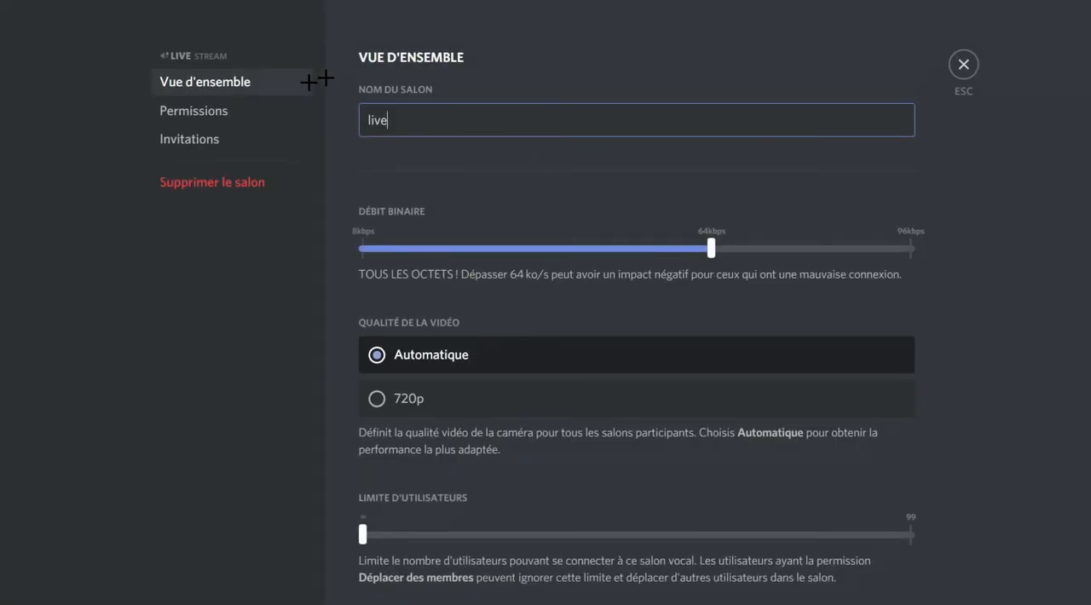
pyautogui.click(221, 105)
pyautogui.scroll(-5, 448, 341)
pyautogui.click(446, 392)
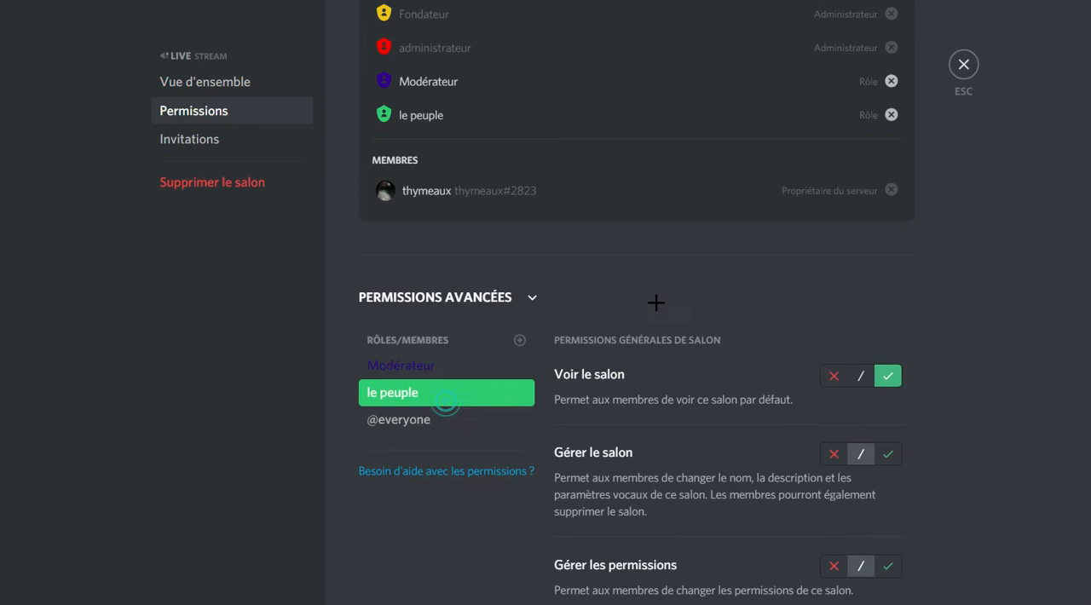
pyautogui.scroll(-2, 768, 282)
pyautogui.click(834, 285)
pyautogui.click(833, 397)
pyautogui.scroll(-4, 833, 271)
pyautogui.click(835, 185)
# Deny le peuple Se connecter, Parler and Vidéo in the live channel.
pyautogui.scroll(-1, 826, 294)
pyautogui.scroll(-3, 826, 294)
pyautogui.click(835, 109)
pyautogui.click(834, 205)
pyautogui.scroll(-2, 831, 170)
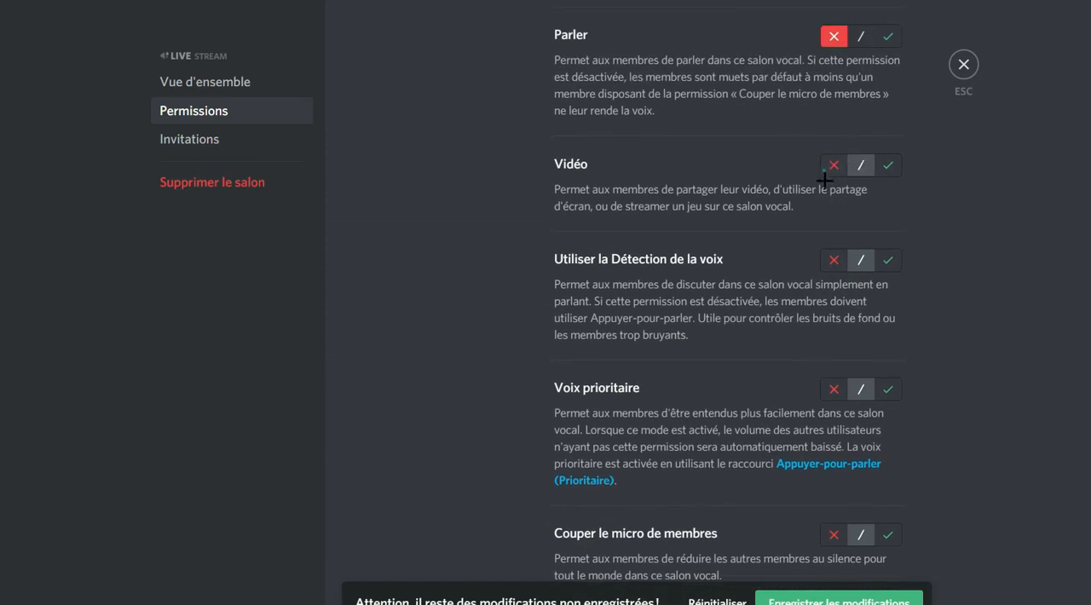
pyautogui.click(834, 166)
# Deny le peuple Couper le micro, Mettre en sourdine and Déplacer des membres in the live channel, and save the changes.
pyautogui.scroll(-4, 834, 221)
pyautogui.click(834, 200)
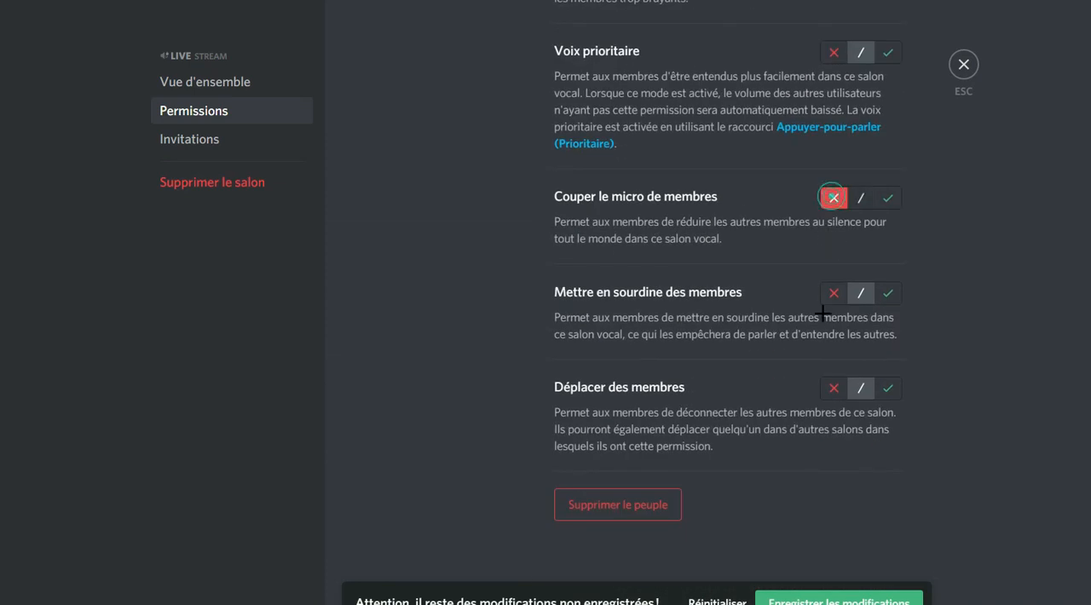
pyautogui.click(833, 294)
pyautogui.click(832, 389)
pyautogui.click(785, 601)
# Deny the Modérateur role Gérer le salon, Gérer les permissions and Créer une invitation in the live channel.
pyautogui.scroll(15, 702, 317)
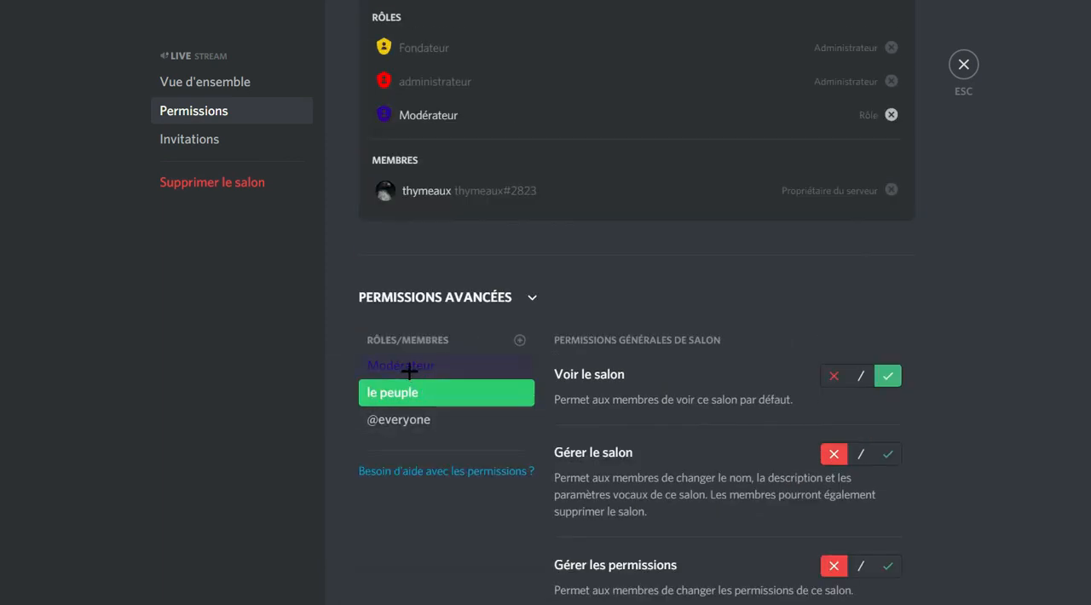
pyautogui.click(409, 372)
pyautogui.scroll(-4, 924, 90)
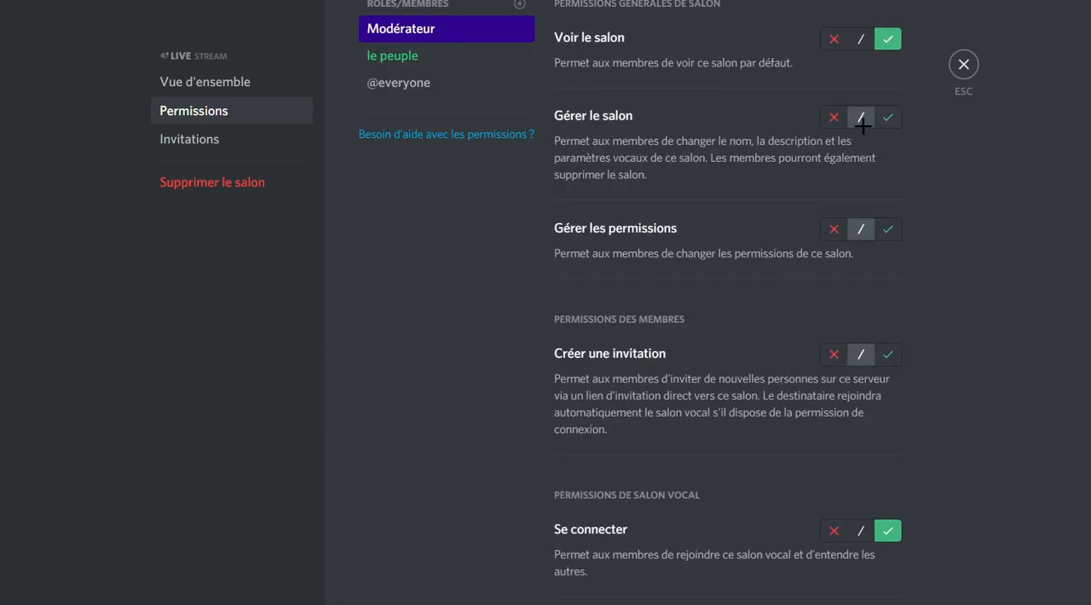
pyautogui.click(833, 117)
pyautogui.click(834, 229)
pyautogui.scroll(-3, 835, 122)
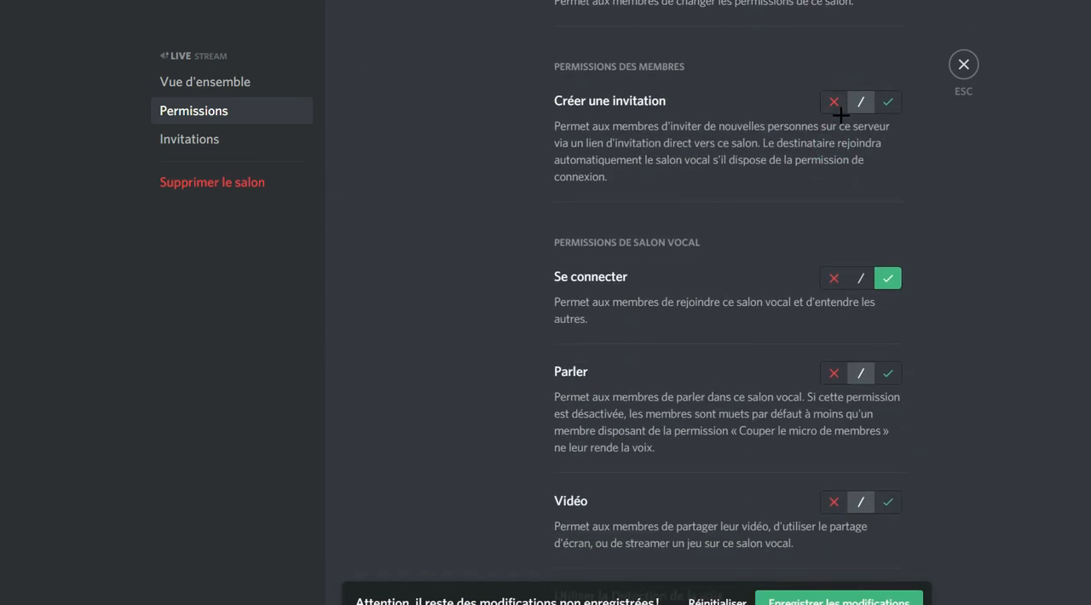
pyautogui.scroll(-2, 832, 120)
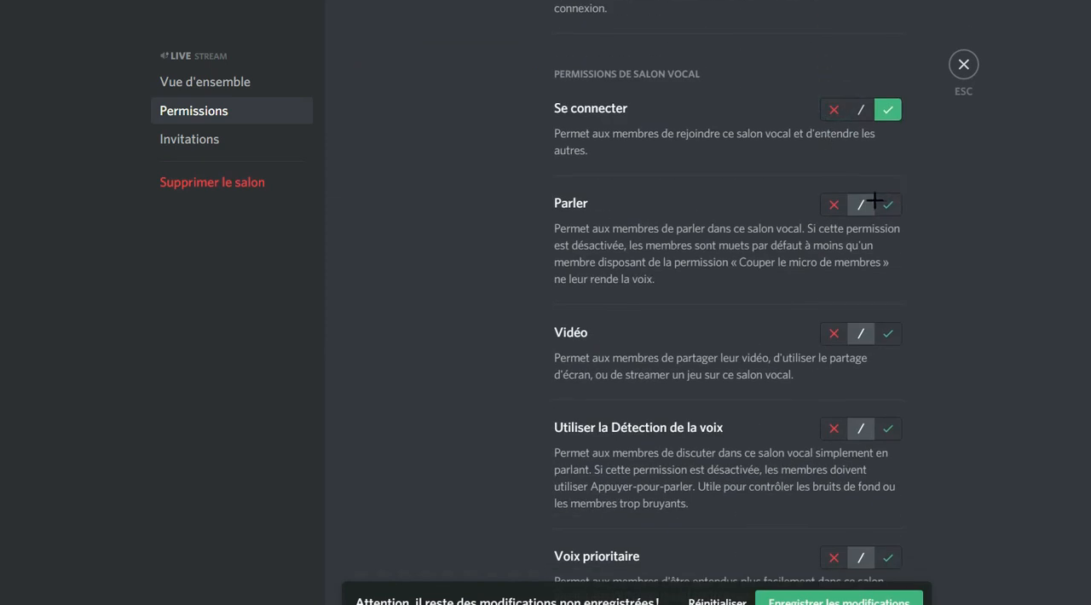
# Allow the Modérateur role Parler and Vidéo in the live channel.
pyautogui.scroll(-2, 875, 200)
pyautogui.click(887, 36)
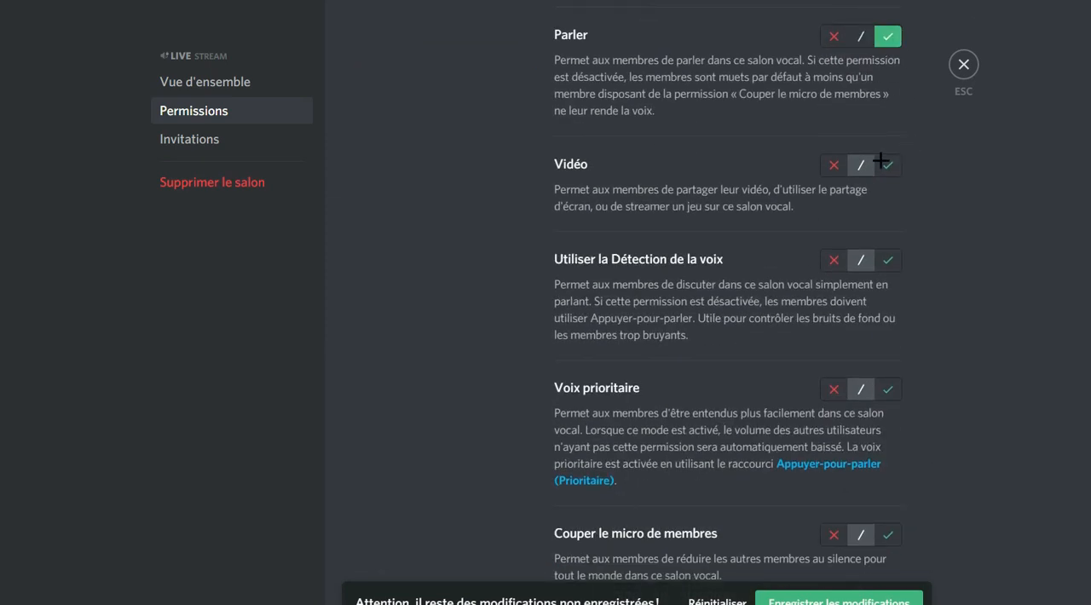
pyautogui.click(887, 165)
# Allow Modérateur to Couper le micro and Mettre en sourdine des membres, deny Déplacer des membres, and save the live channel permissions.
pyautogui.scroll(-3, 845, 215)
pyautogui.click(889, 282)
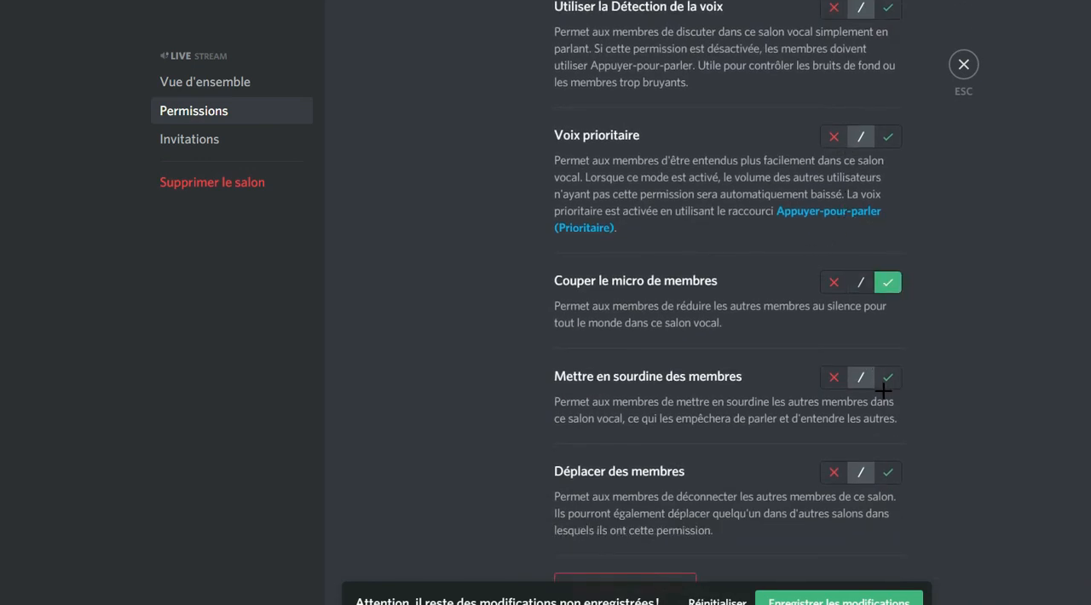
pyautogui.click(883, 380)
pyautogui.click(834, 473)
pyautogui.scroll(-1, 820, 562)
pyautogui.scroll(15, 865, 332)
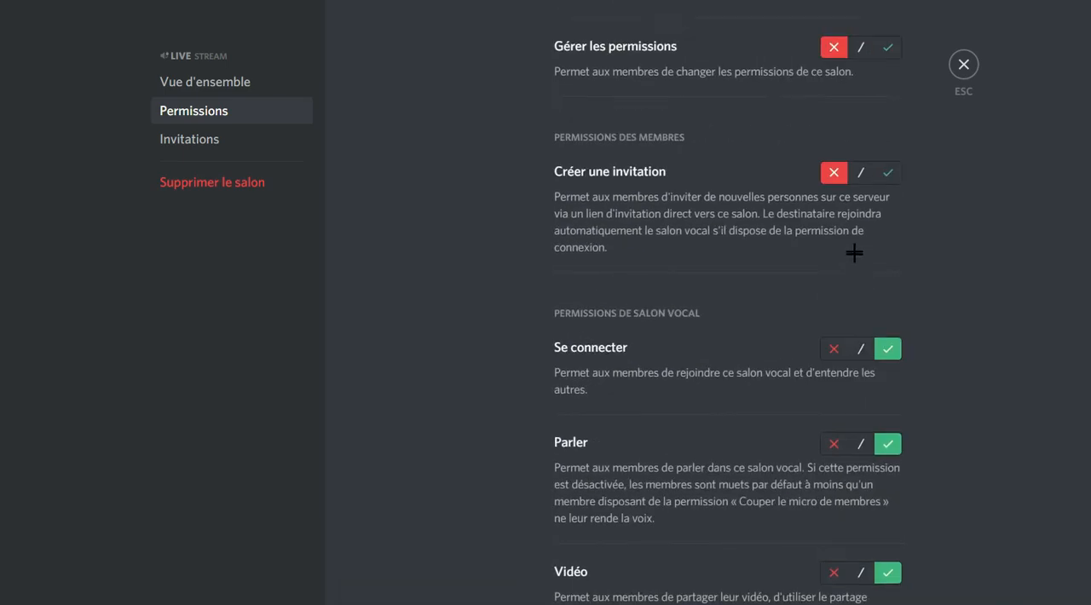
pyautogui.click(961, 63)
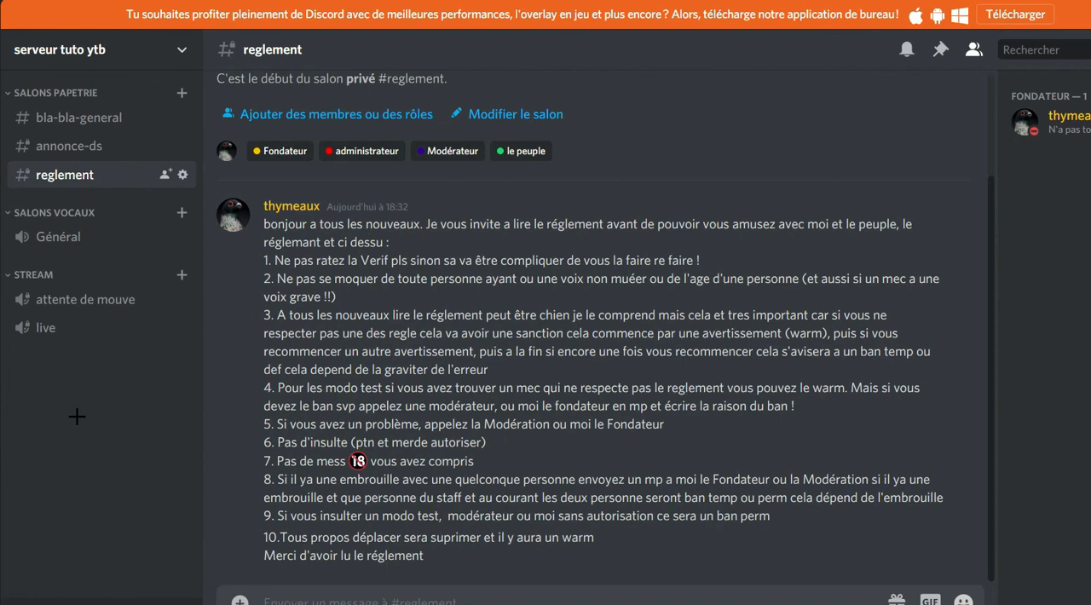
pyautogui.moveTo(32, 275); pyautogui.dragTo(51, 427)
pyautogui.moveTo(41, 274); pyautogui.dragTo(56, 375)
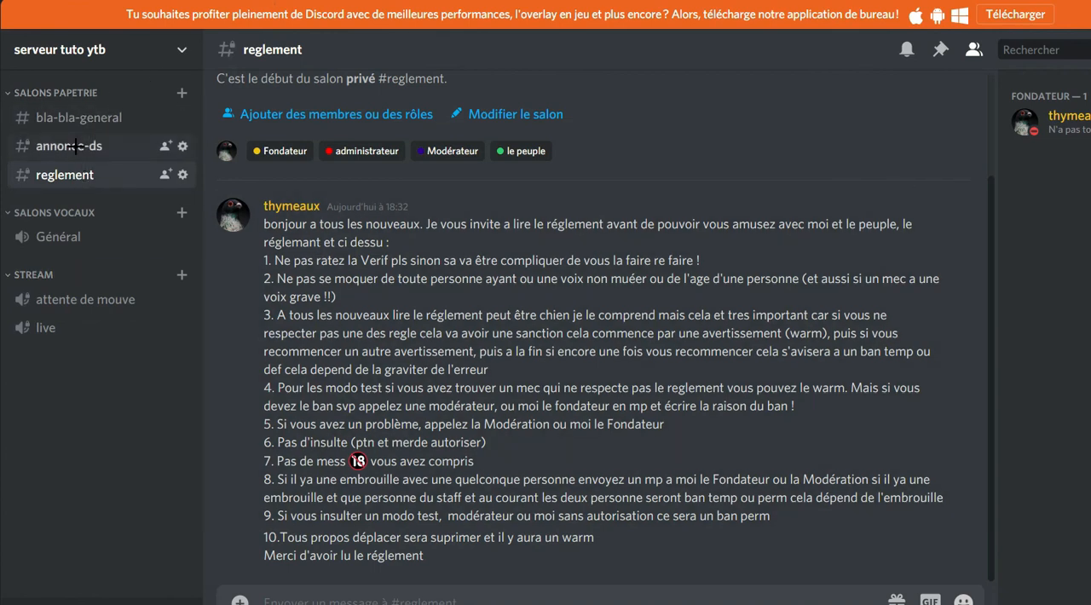
pyautogui.rightClick(62, 196)
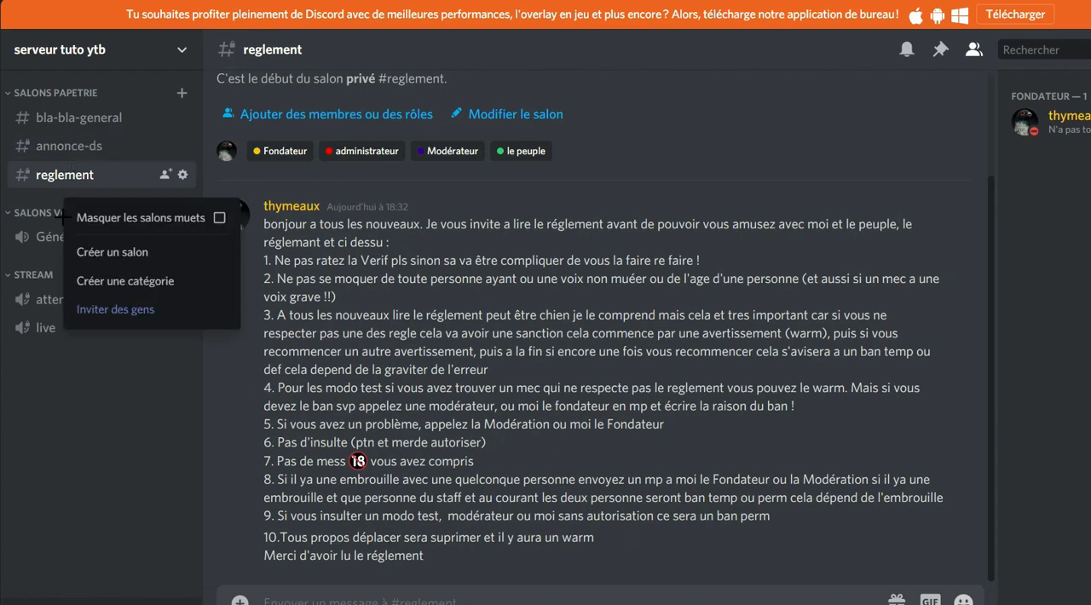
pyautogui.click(20, 195)
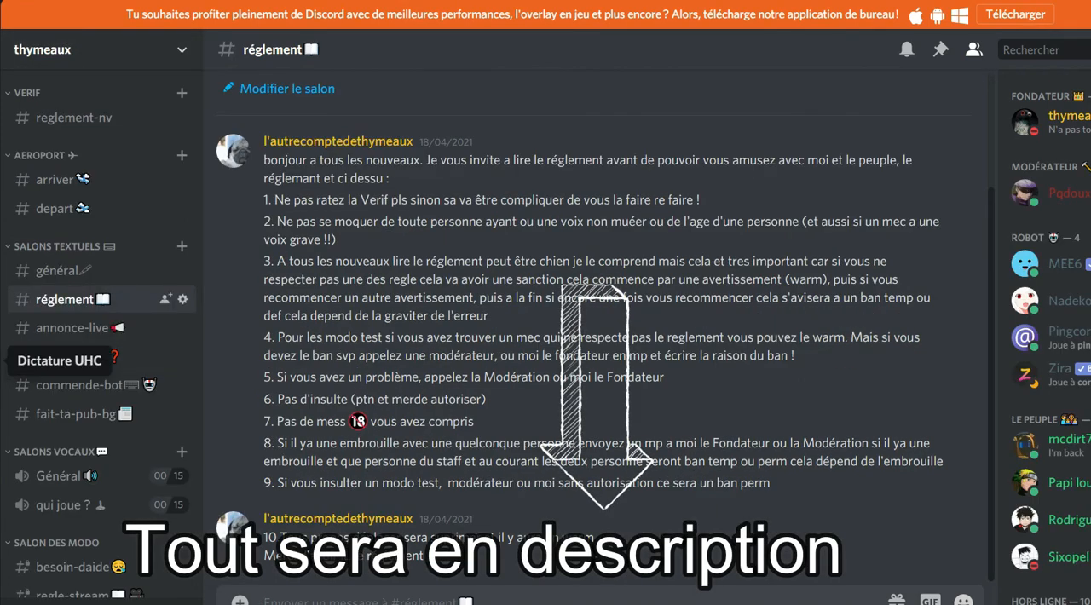
# Look through the channels and member lists of the Dictature UHC and Heldiqs servers.
pyautogui.click(2, 361)
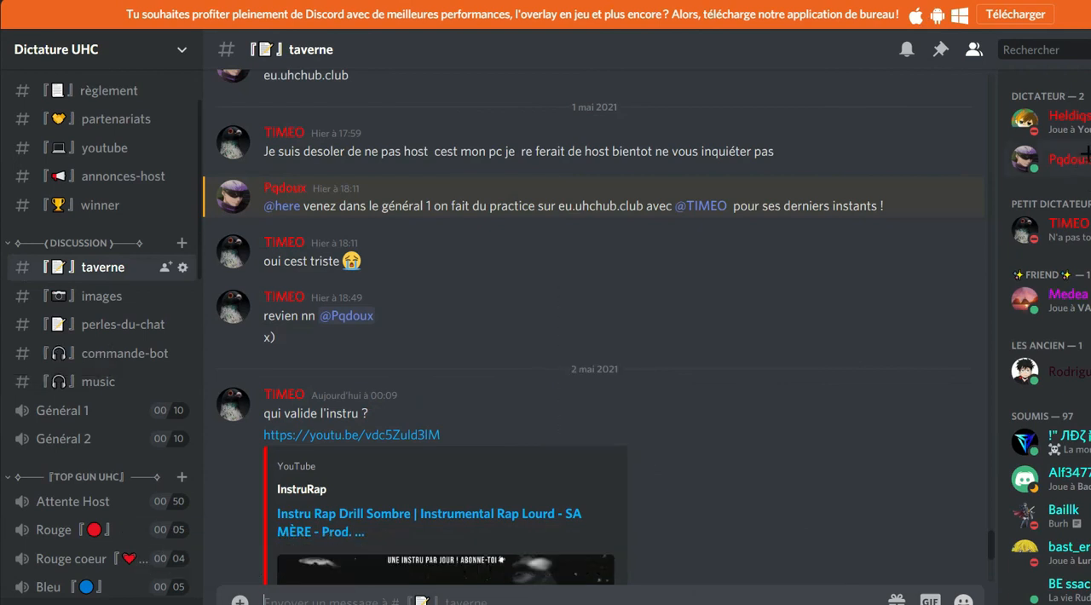
pyautogui.scroll(-9, 1087, 154)
pyautogui.scroll(4, 1057, 187)
pyautogui.scroll(1, 906, 175)
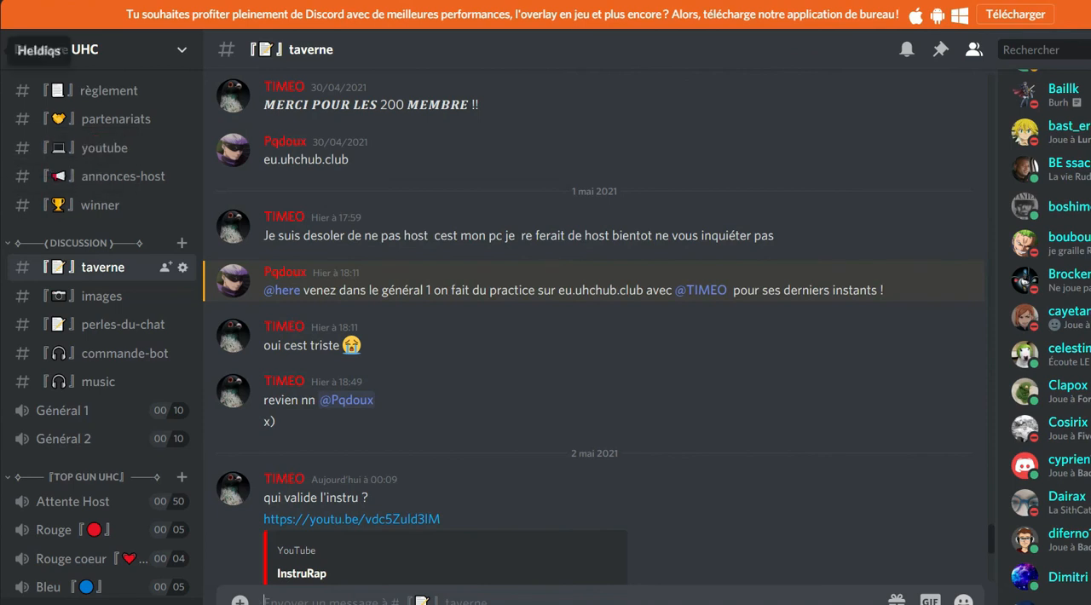
pyautogui.click(3, 51)
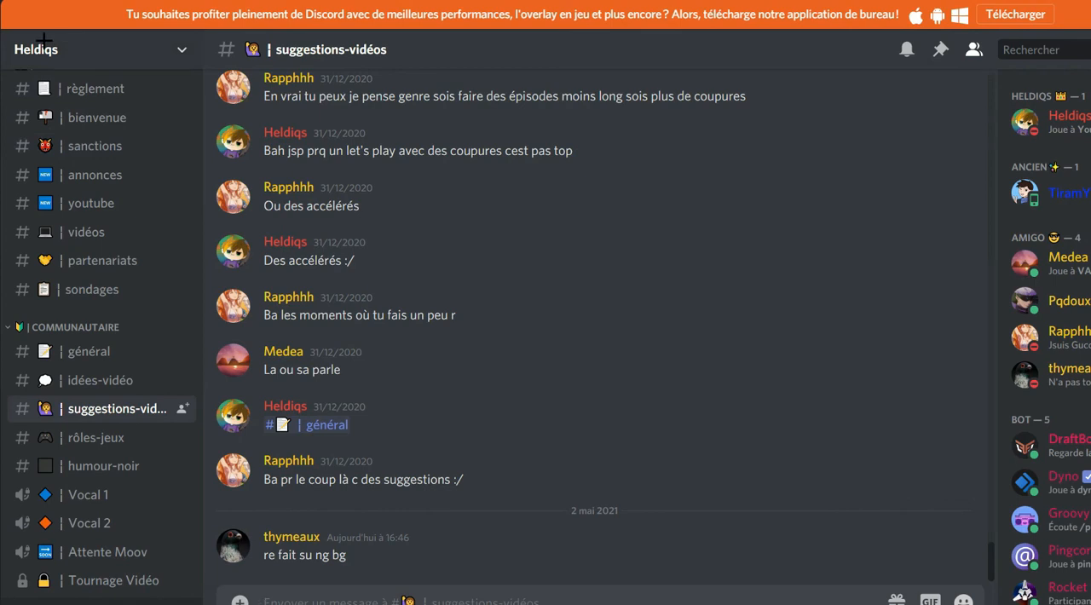
pyautogui.click(1, 30)
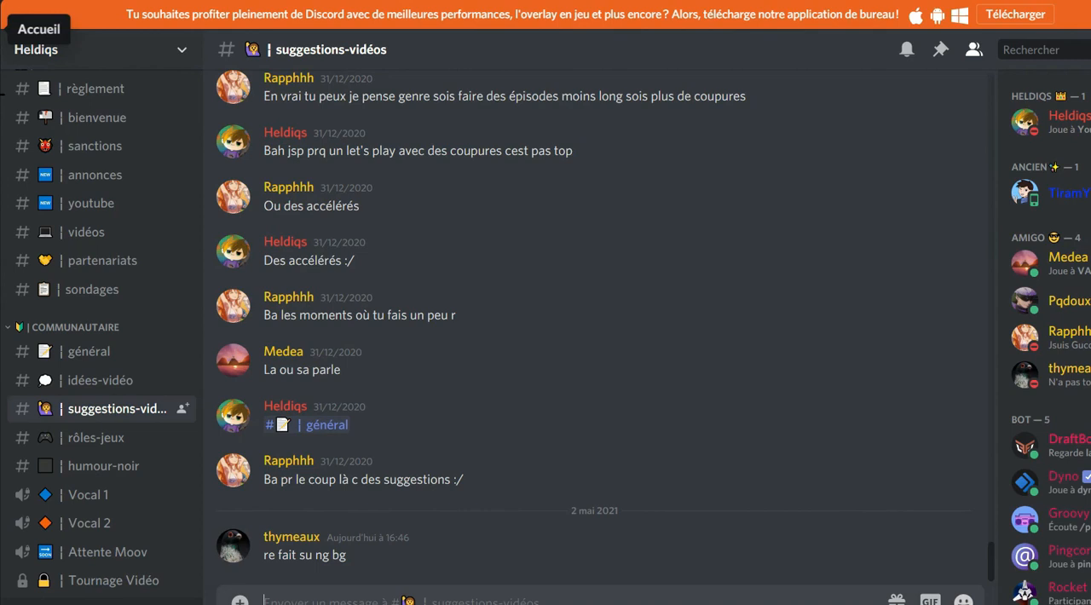